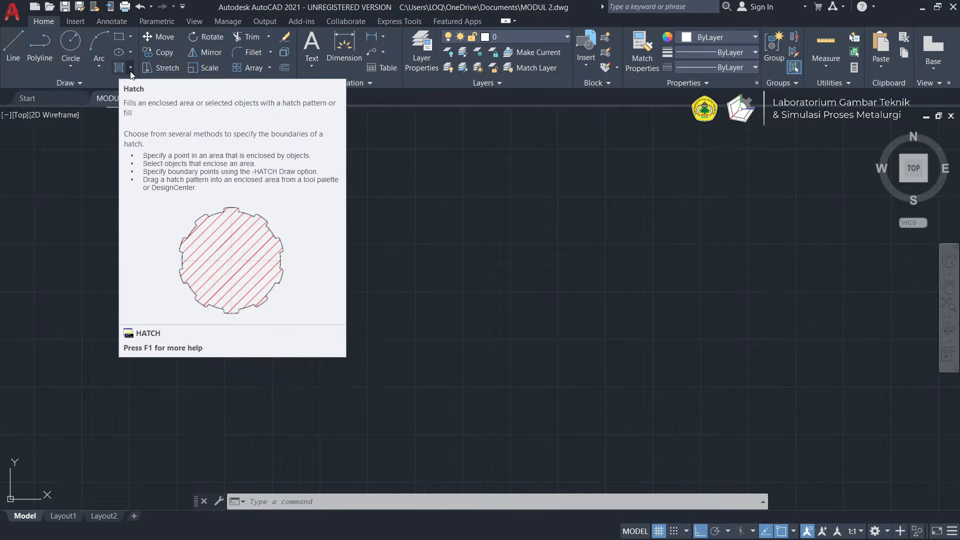
Draw a tall, narrow ellipse from its center in the middle of the drawing area, with its long axis vertical
click(131, 70)
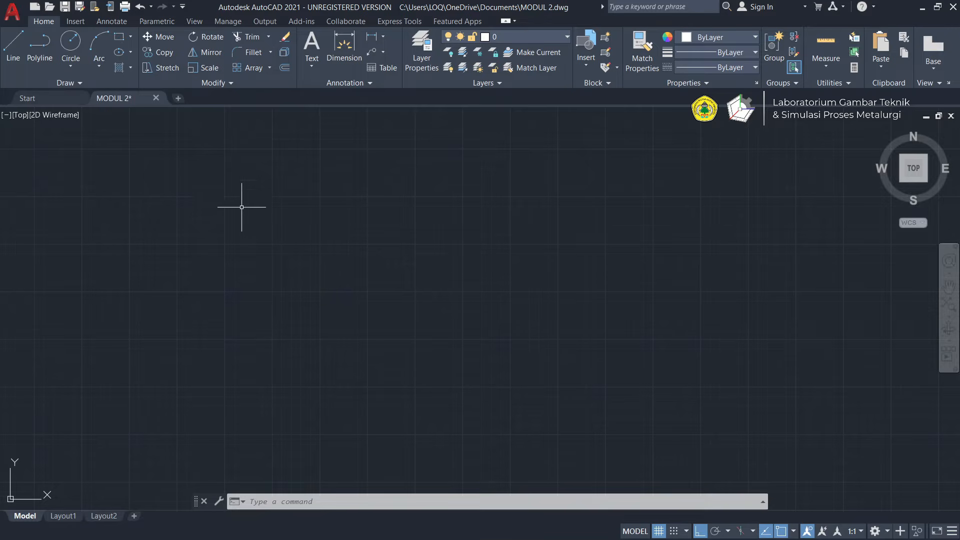
click(122, 54)
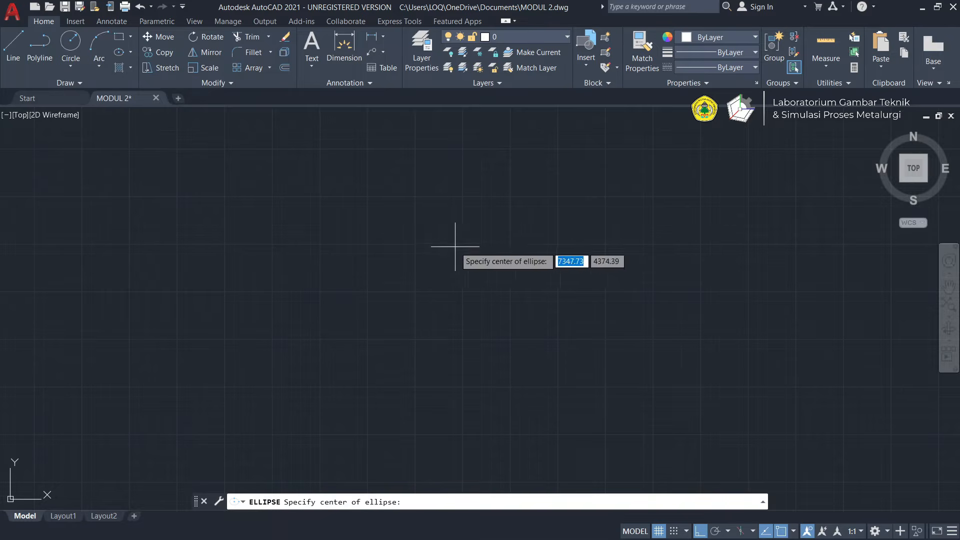
click(439, 266)
click(472, 266)
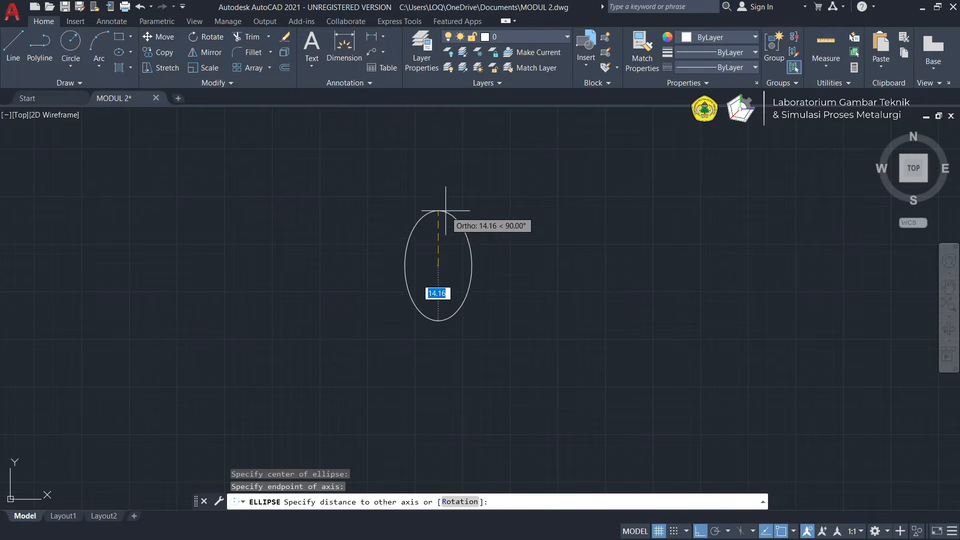
click(441, 181)
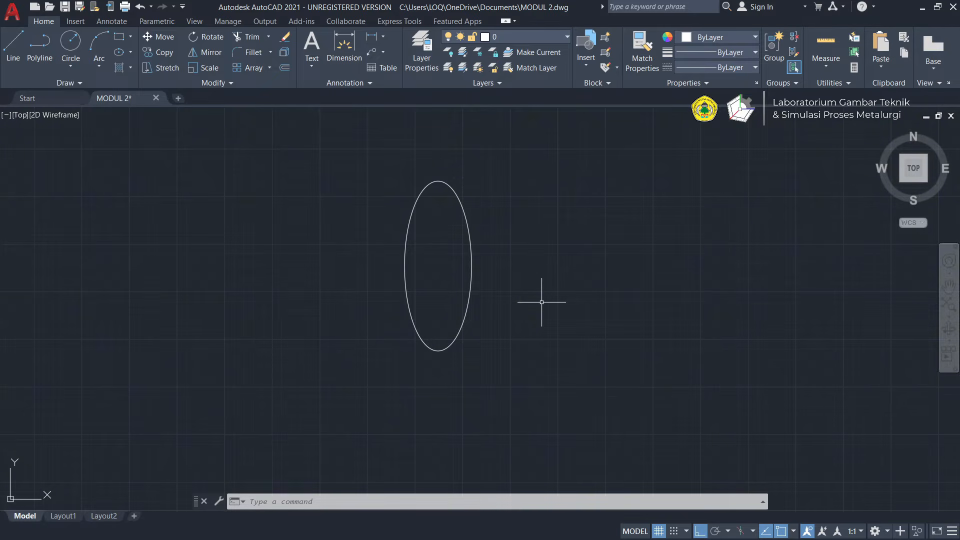
Hatch the inside of the ellipse and change the hatch pattern to ANSI32
text(H)
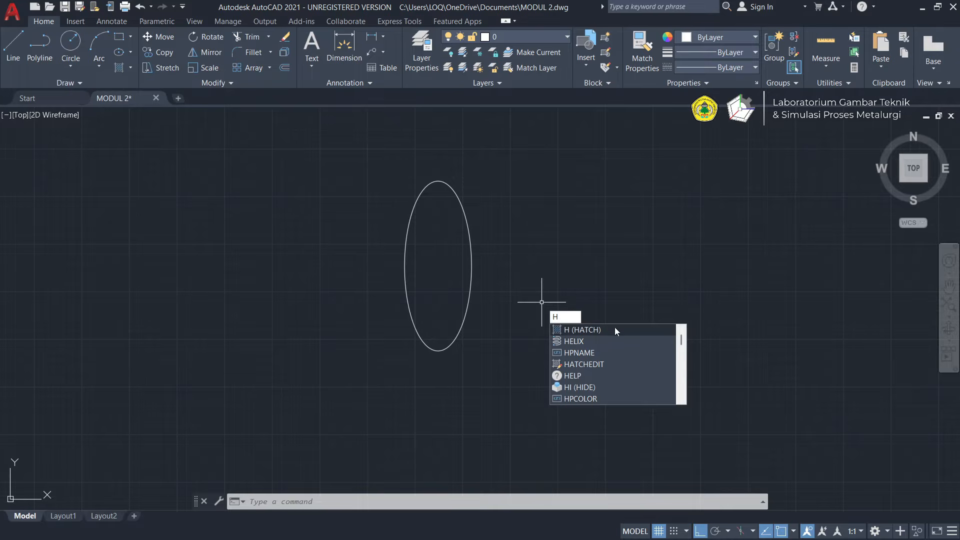
click(615, 329)
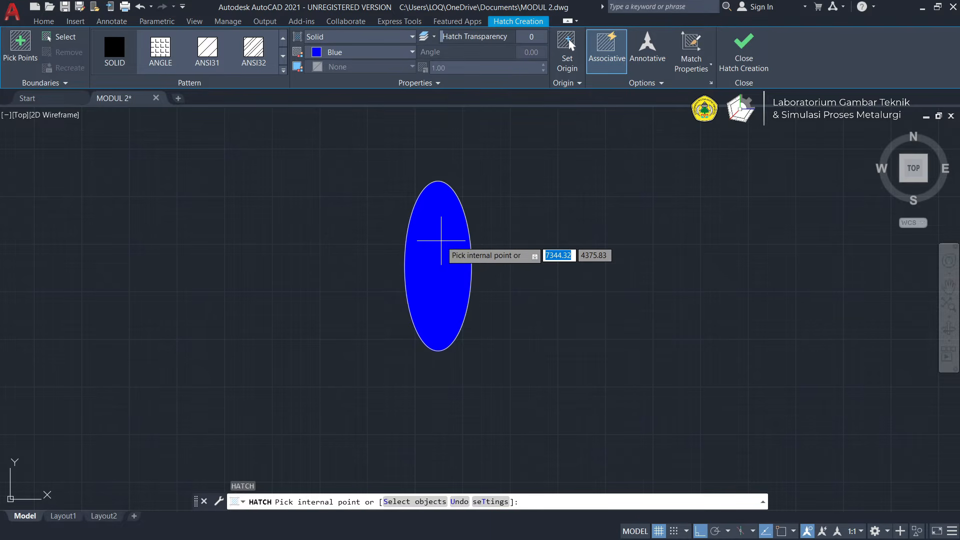
click(441, 241)
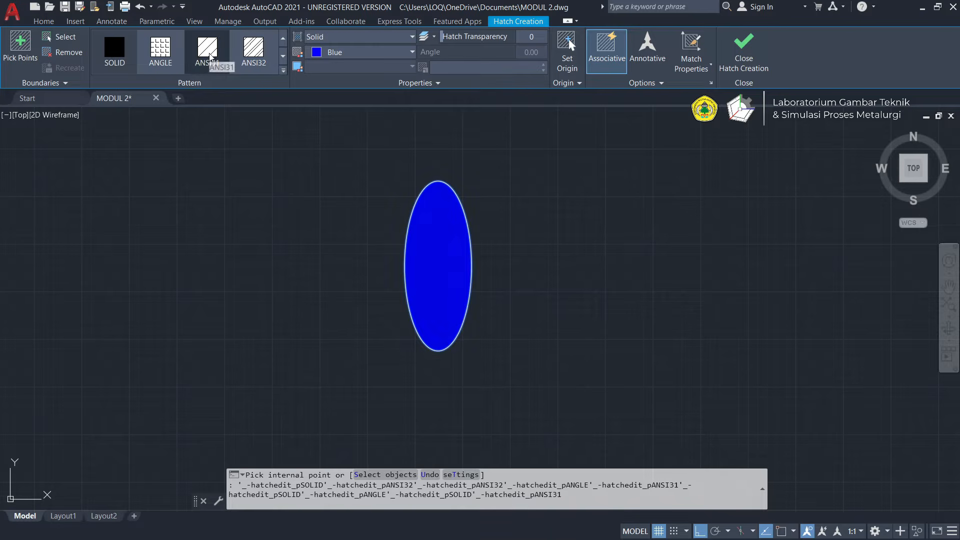
click(251, 64)
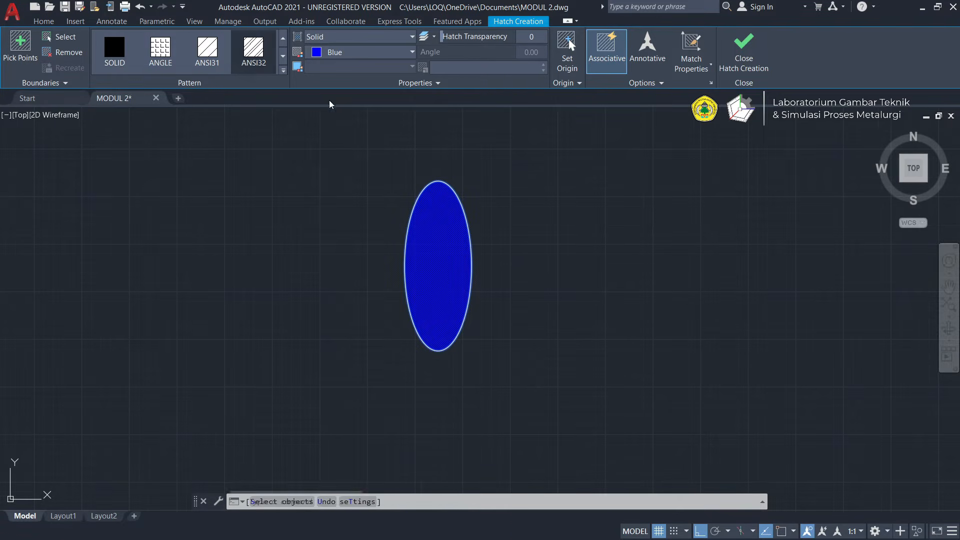
Examine how the ANSI32 hatch lines fill the ellipse at different magnifications
scroll(435, 208, up, 3)
scroll(439, 261, down, 1)
mouse_move(439, 261)
middle_down()
mouse_move(424, 188)
mouse_move(482, 135)
mouse_move(466, 211)
middle_up()
scroll(460, 210, up, 3)
scroll(461, 205, down, 5)
scroll(469, 215, up, 4)
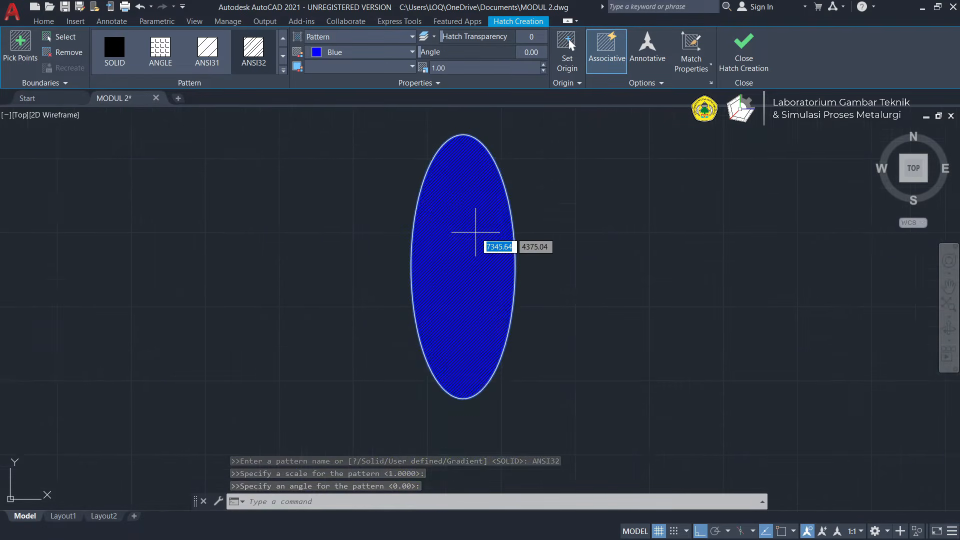
scroll(463, 208, down, 3)
scroll(575, 208, up, 1)
middle_drag(575, 208, 518, 218)
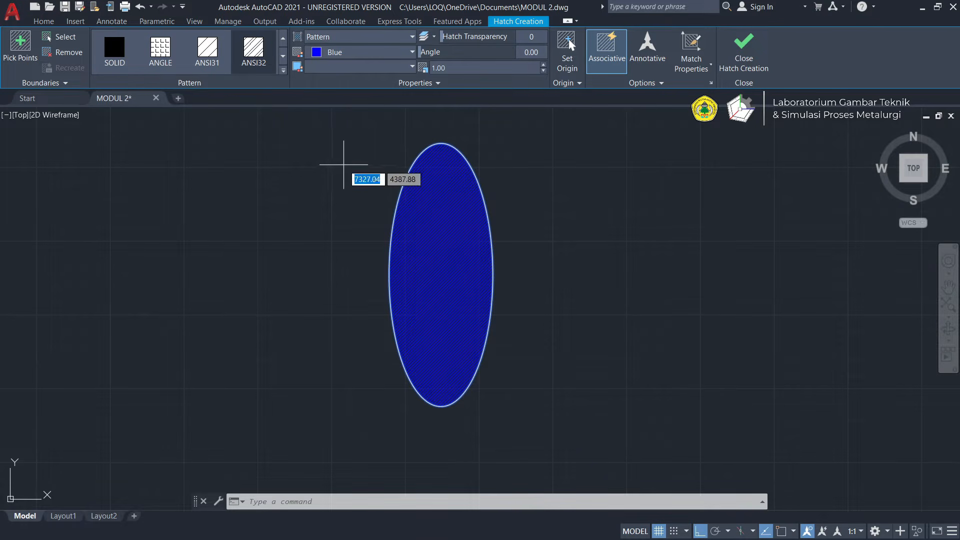
Browse the full range of hatch patterns and keep ANSI32 for the ellipse
click(283, 71)
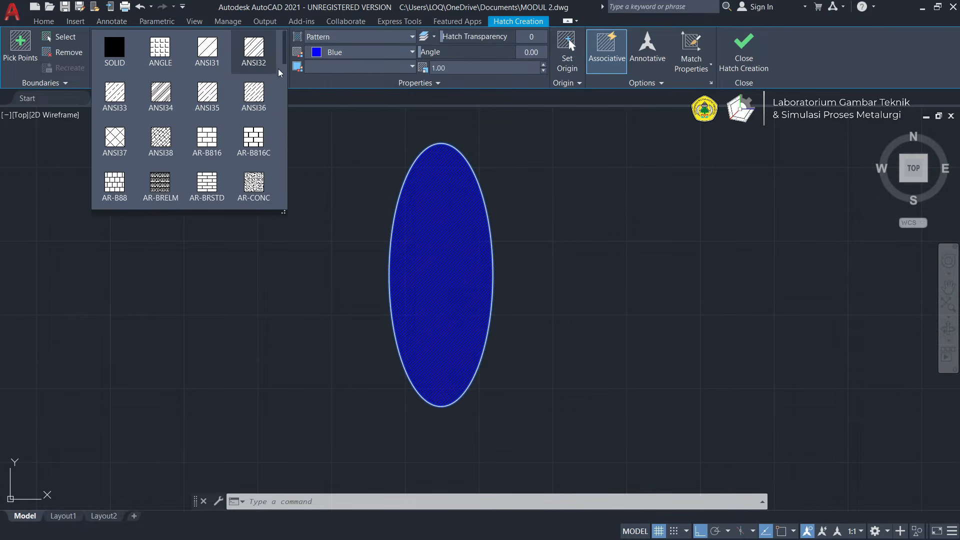
scroll(265, 75, down, 10)
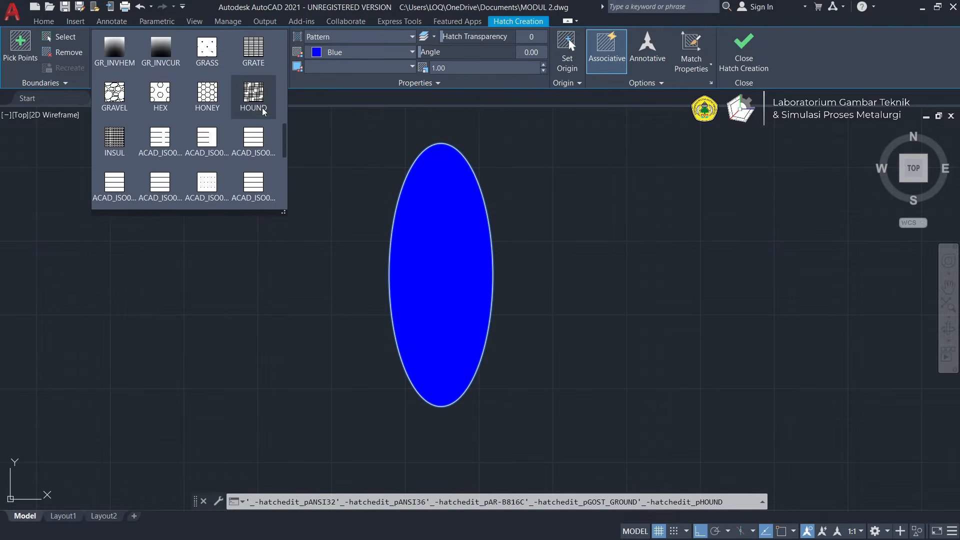
scroll(263, 111, up, 10)
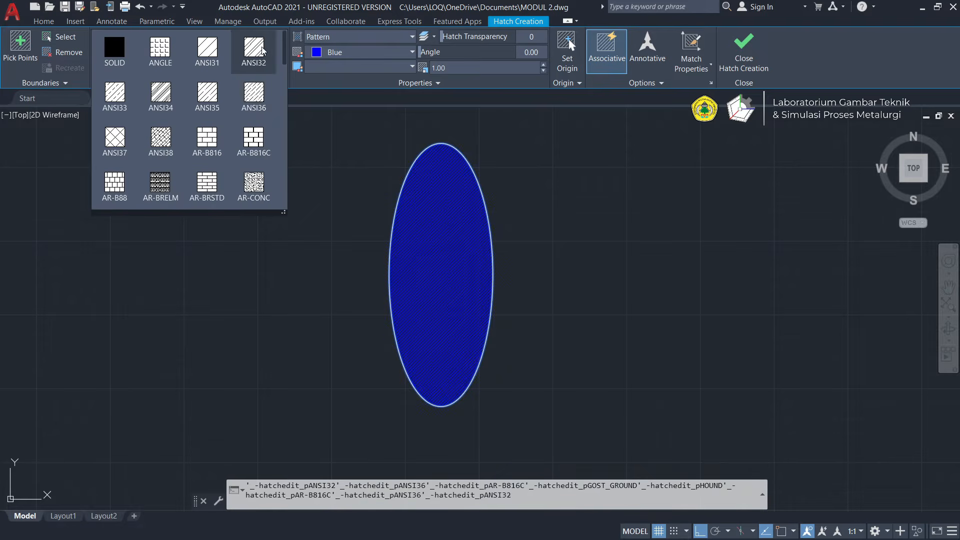
click(253, 49)
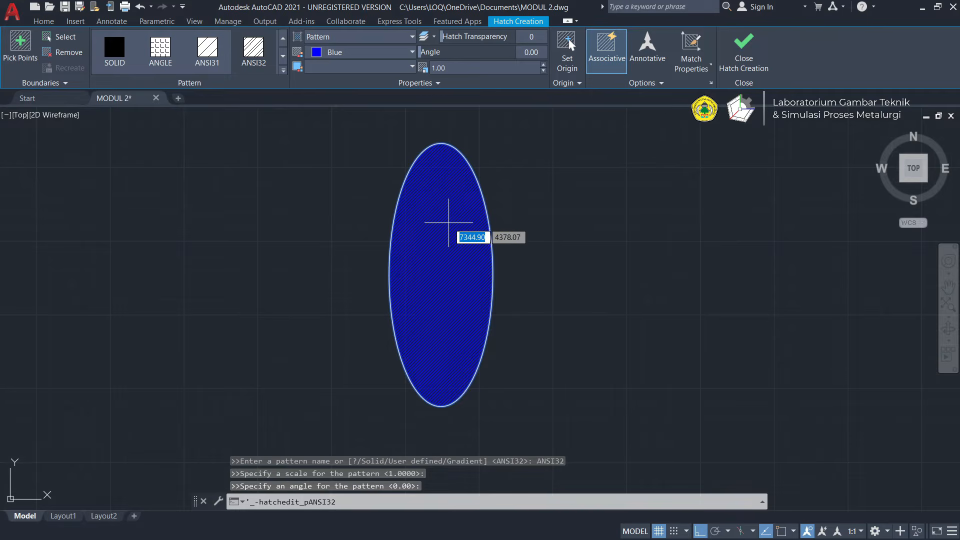
Inspect the blue hatch lines up close and the overall fill within the ellipse's outline
scroll(445, 217, up, 4)
scroll(460, 253, down, 4)
mouse_move(460, 253)
middle_down()
mouse_move(450, 277)
mouse_move(475, 251)
middle_up()
scroll(493, 268, up, 4)
scroll(456, 175, down, 2)
mouse_move(456, 176)
middle_down()
mouse_move(464, 185)
mouse_move(446, 219)
middle_up()
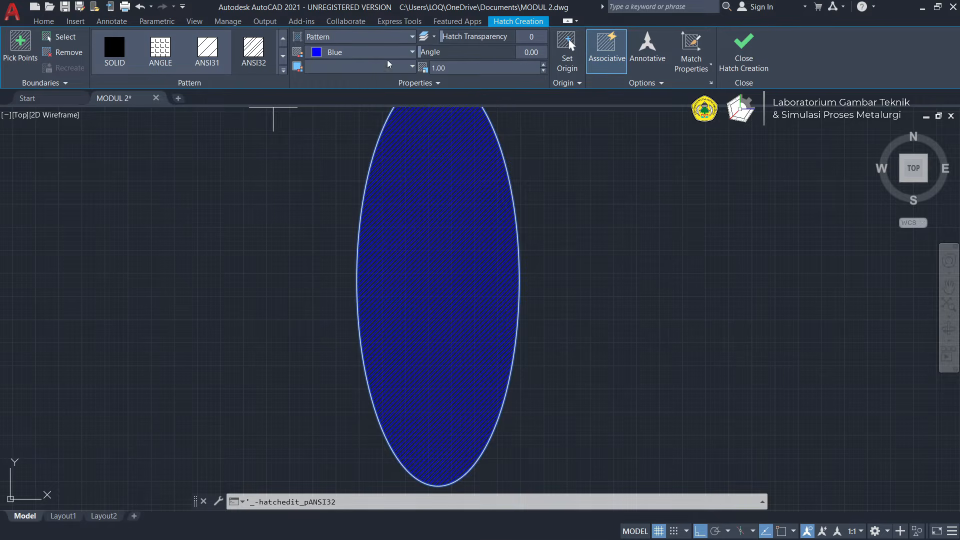
scroll(471, 213, down, 3)
scroll(470, 212, up, 2)
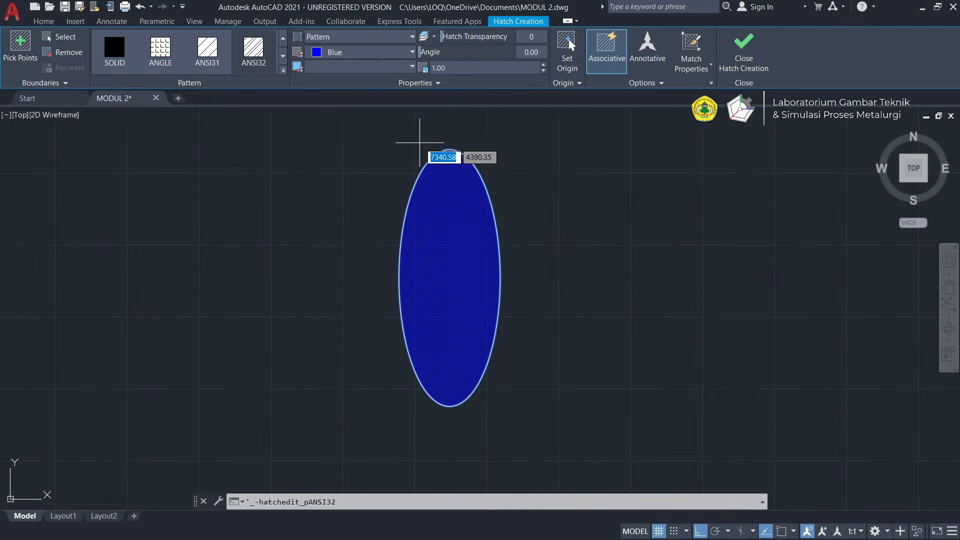
Try the Gradient fill type on the ellipse's hatch and switch it back to Pattern
click(411, 36)
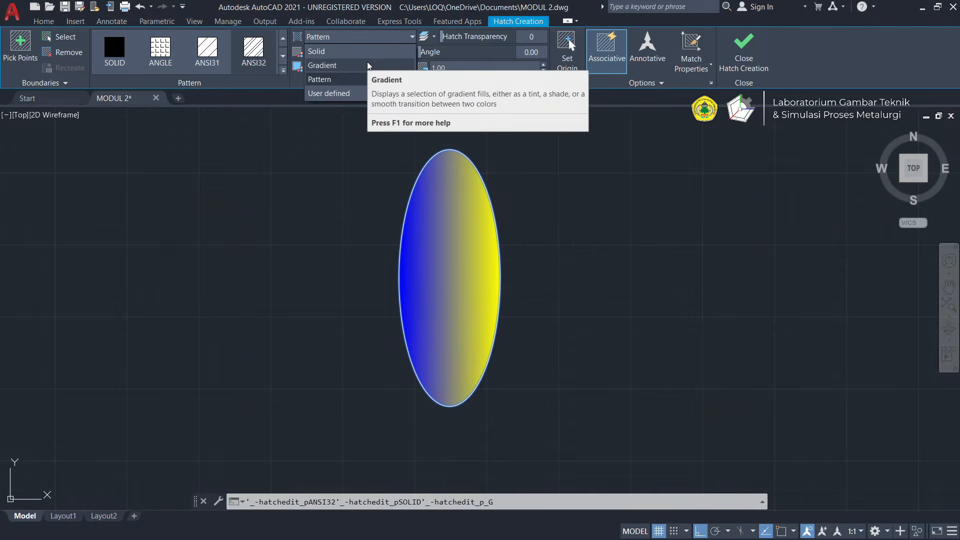
click(367, 65)
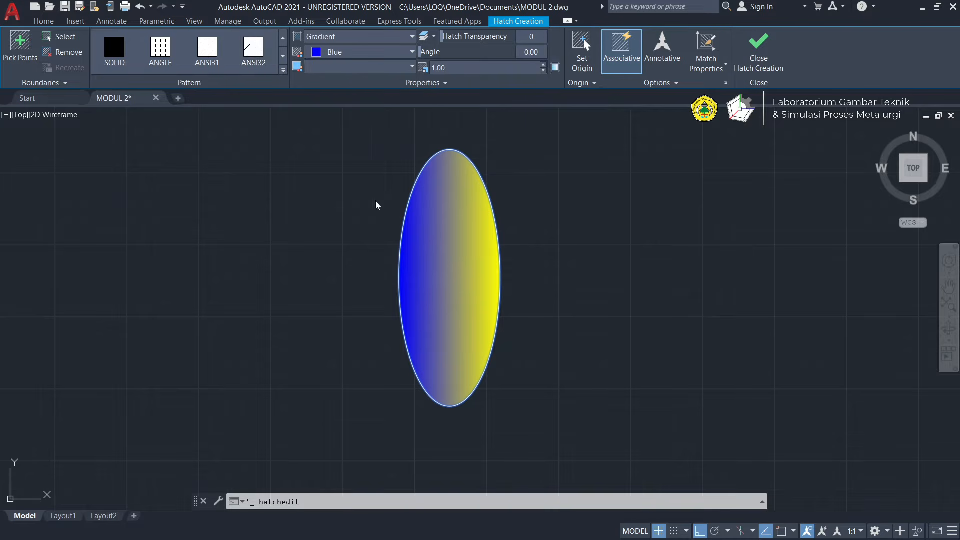
click(410, 37)
click(361, 79)
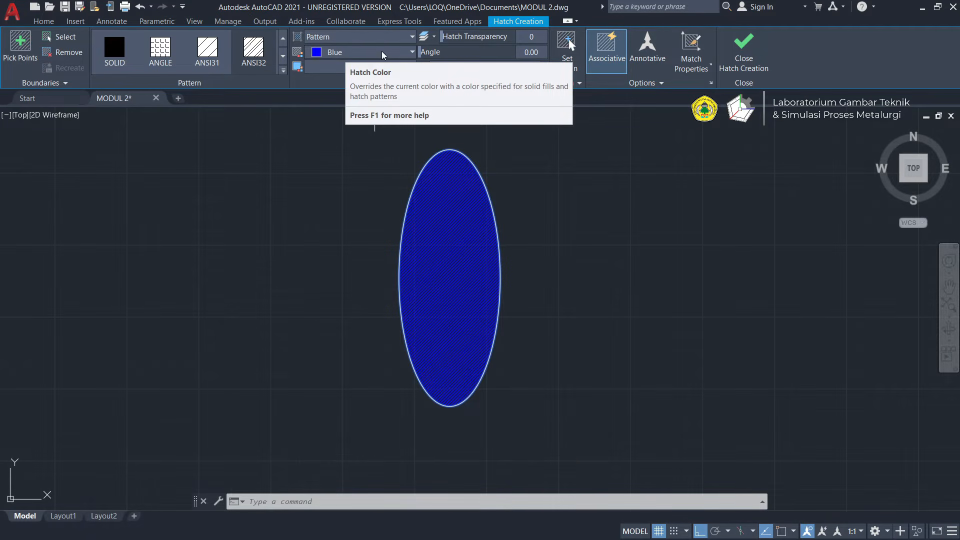
Change the color of the ellipse's hatch to White and check the lines up close
click(412, 53)
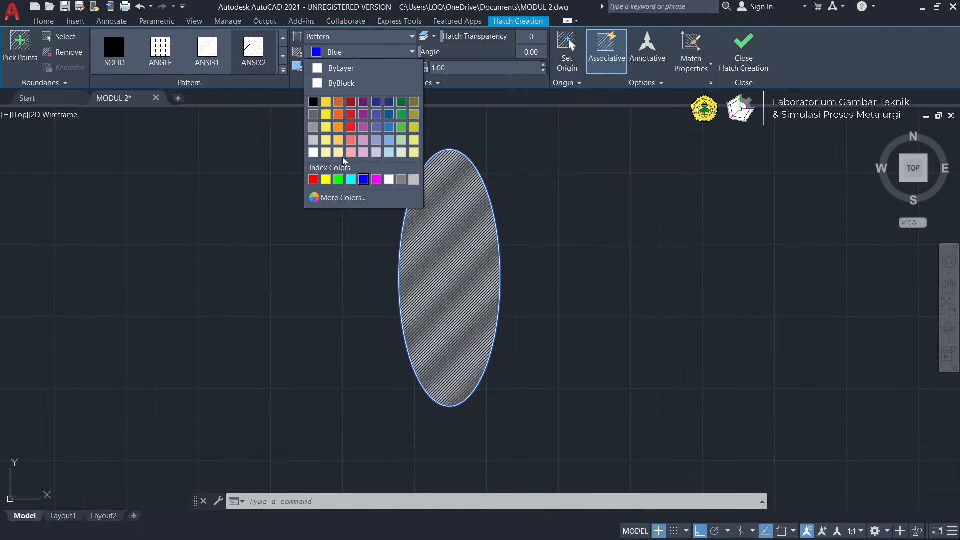
click(391, 178)
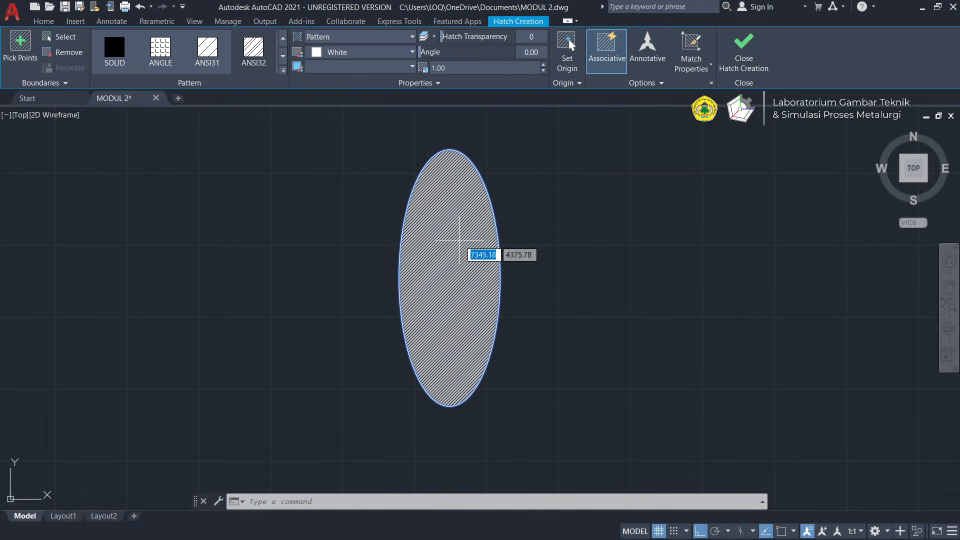
scroll(460, 240, up, 4)
scroll(460, 240, up, 3)
scroll(460, 240, down, 10)
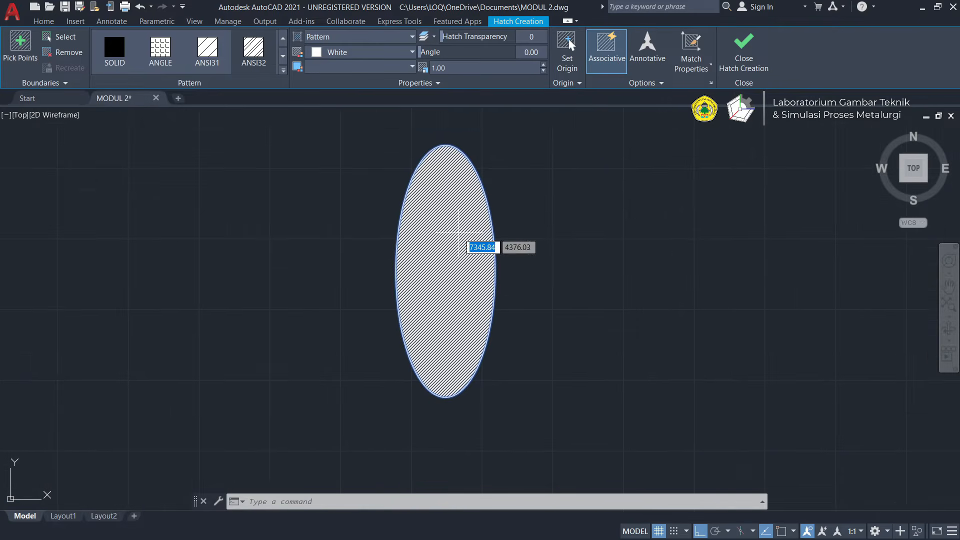
mouse_move(460, 240)
middle_down()
mouse_move(494, 214)
mouse_move(465, 260)
middle_up()
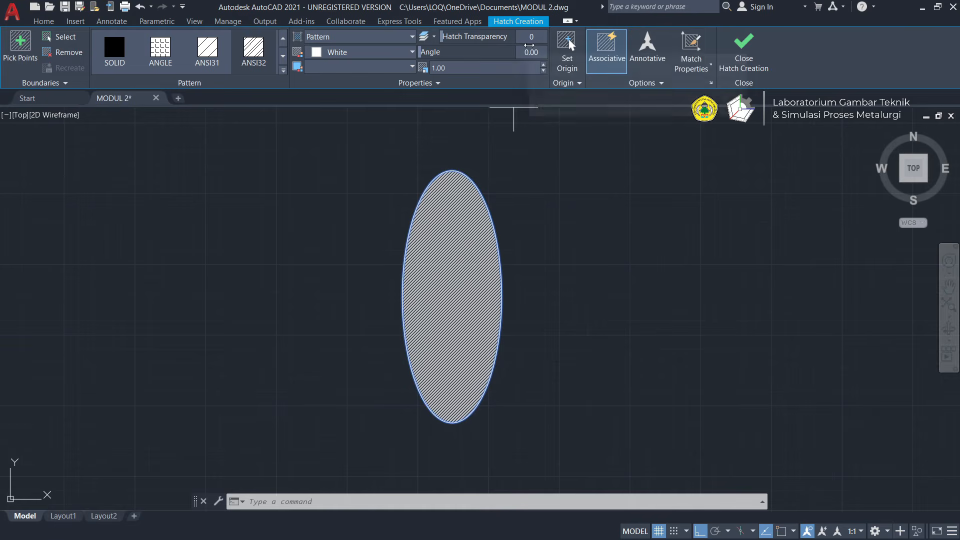
Try a hatch transparency of 55 on the ellipse's hatch and return it to 0
scroll(461, 289, up, 8)
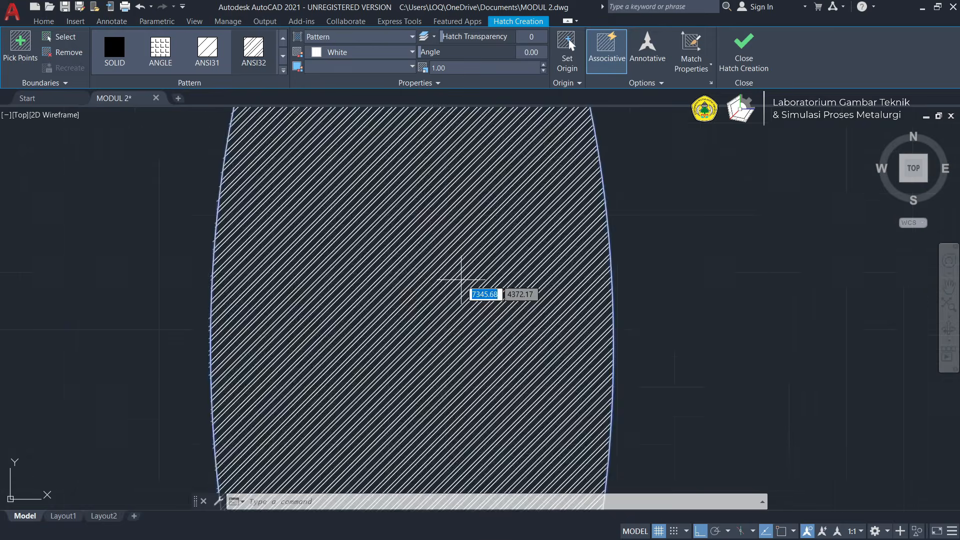
scroll(477, 200, down, 6)
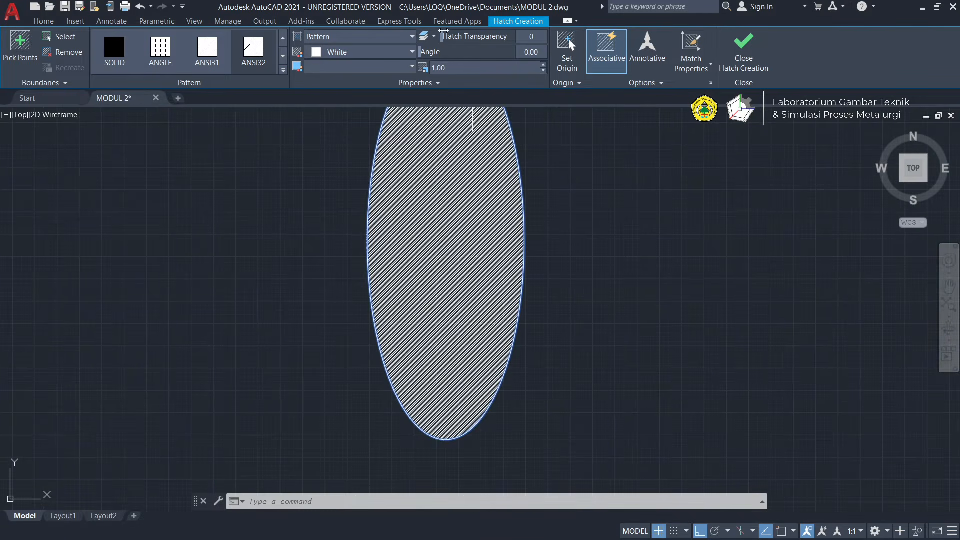
middle_drag(440, 147, 436, 183)
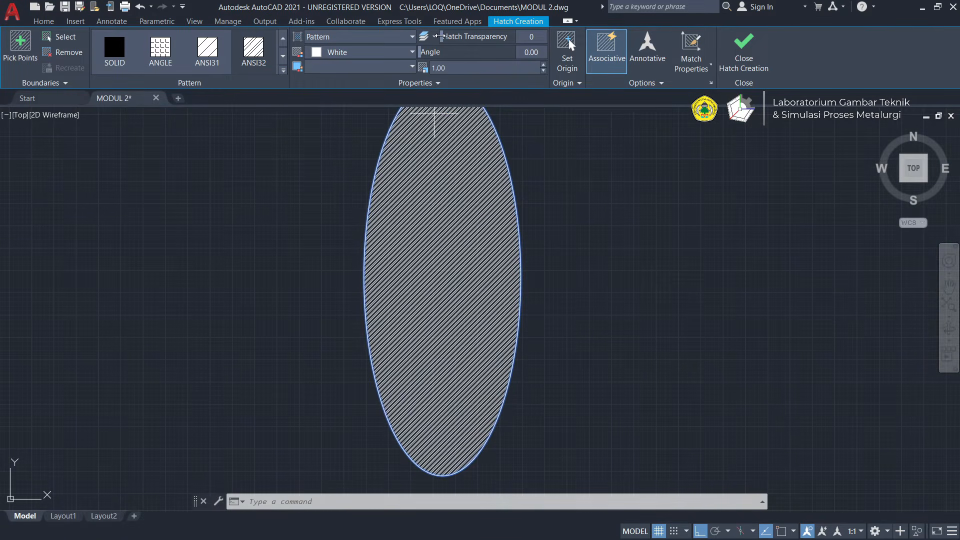
drag(472, 38, 498, 38)
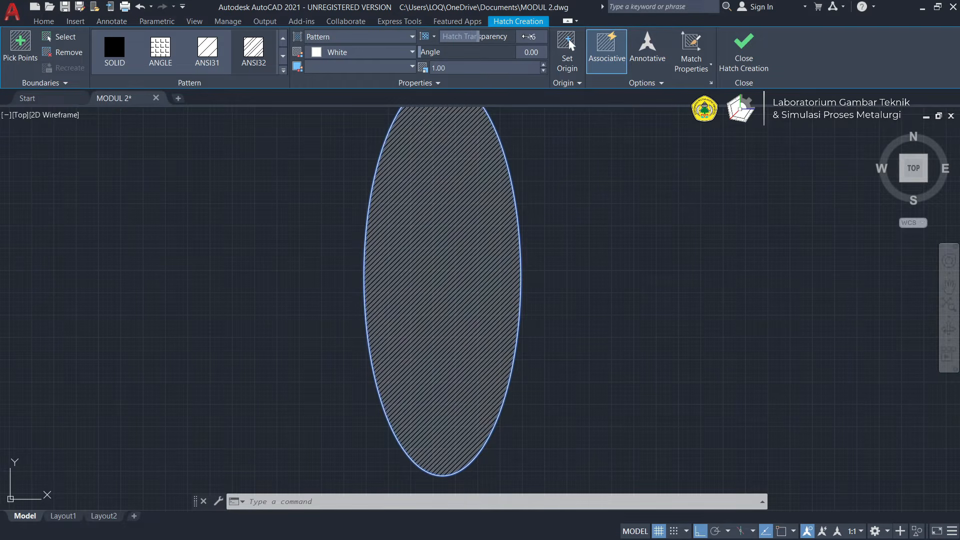
drag(528, 36, 538, 36)
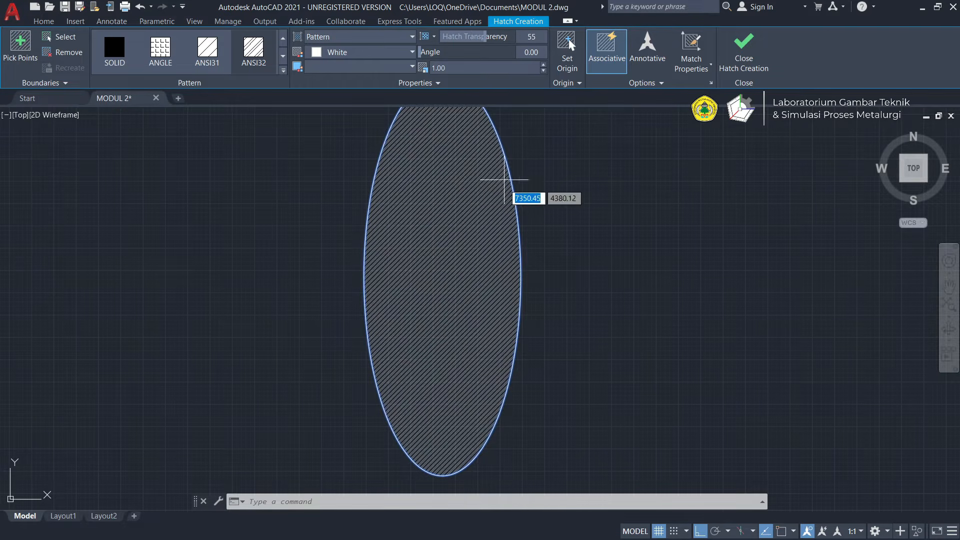
scroll(484, 215, up, 4)
scroll(488, 250, down, 4)
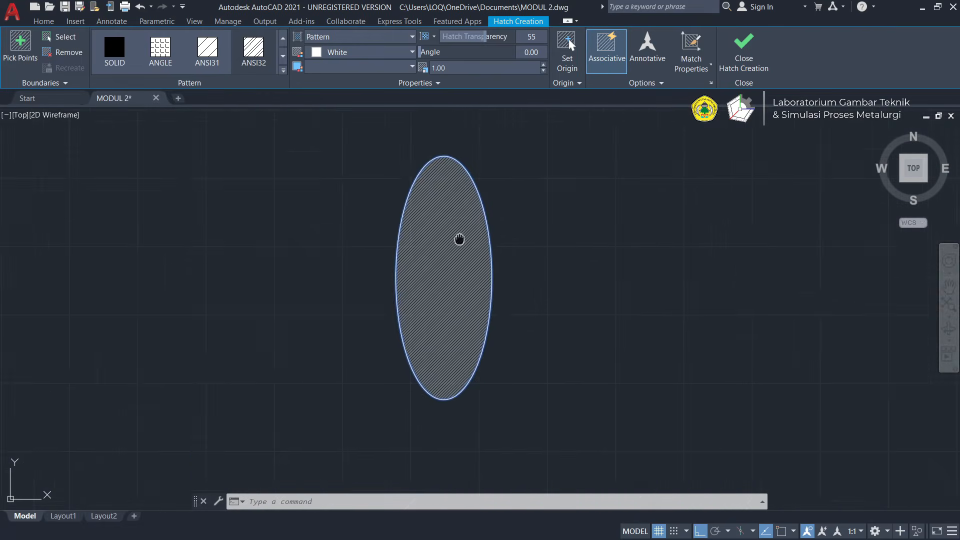
scroll(457, 238, up, 3)
middle_drag(479, 149, 473, 217)
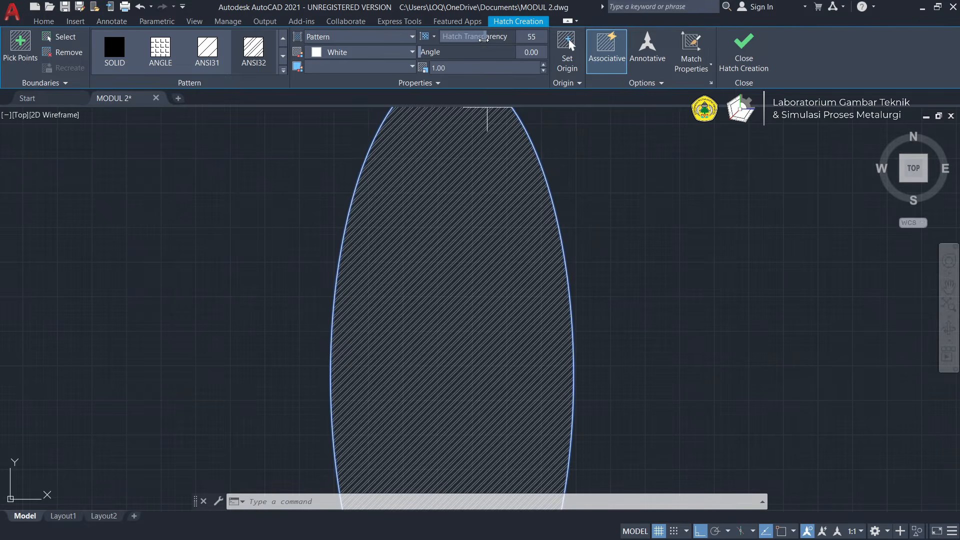
drag(484, 39, 399, 52)
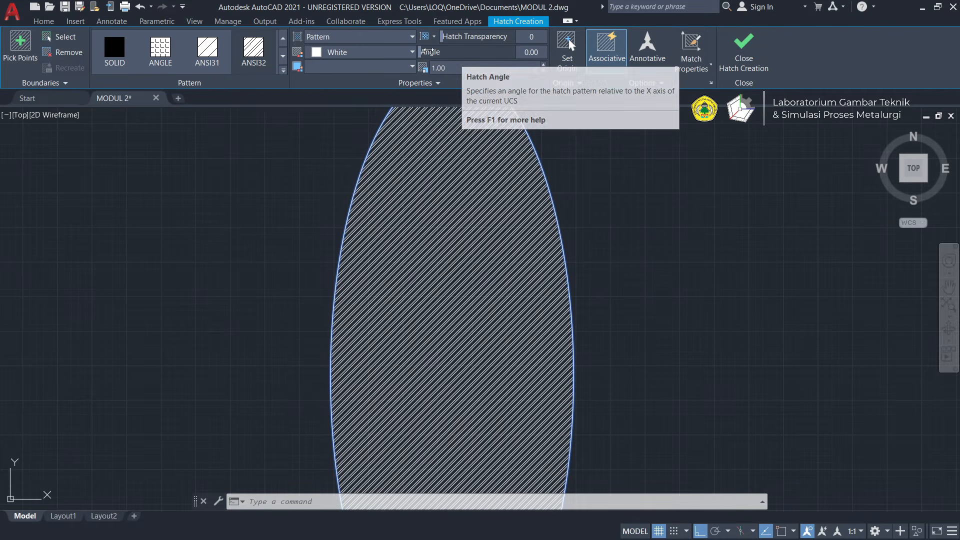
Set the hatch angle in the ellipse to 41 and check the direction of the rotated lines
mouse_move(419, 52)
mouse_down()
mouse_move(492, 45)
mouse_move(438, 52)
mouse_up()
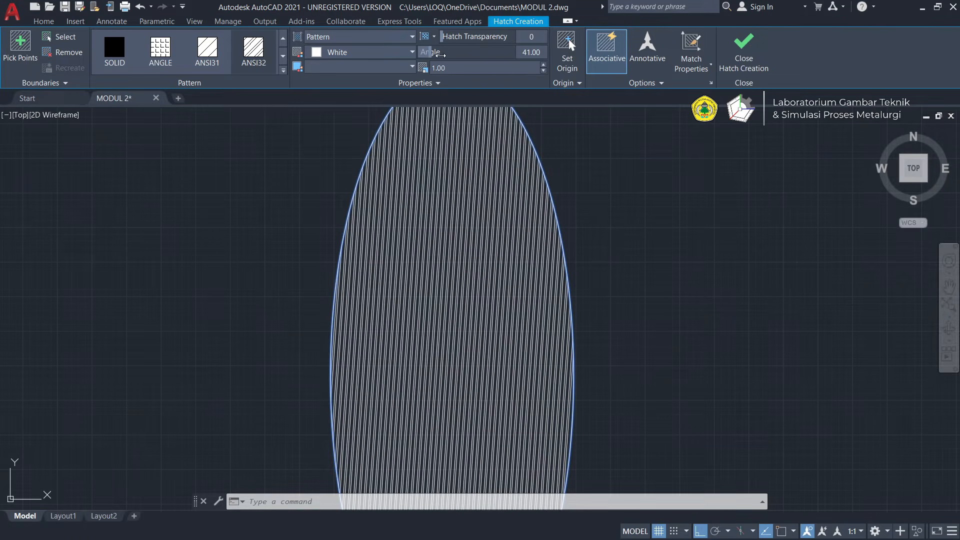
scroll(467, 219, down, 5)
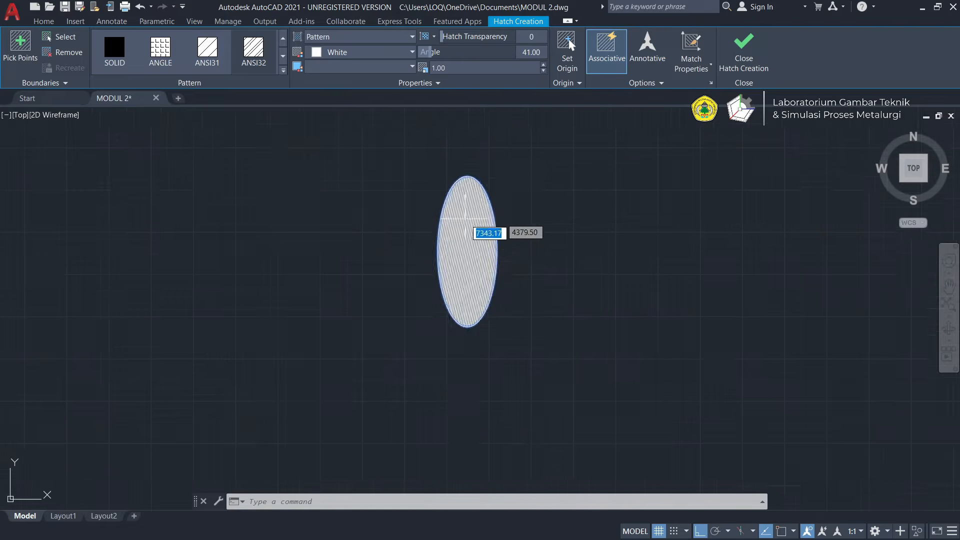
scroll(465, 219, up, 7)
scroll(484, 242, down, 5)
scroll(483, 242, up, 6)
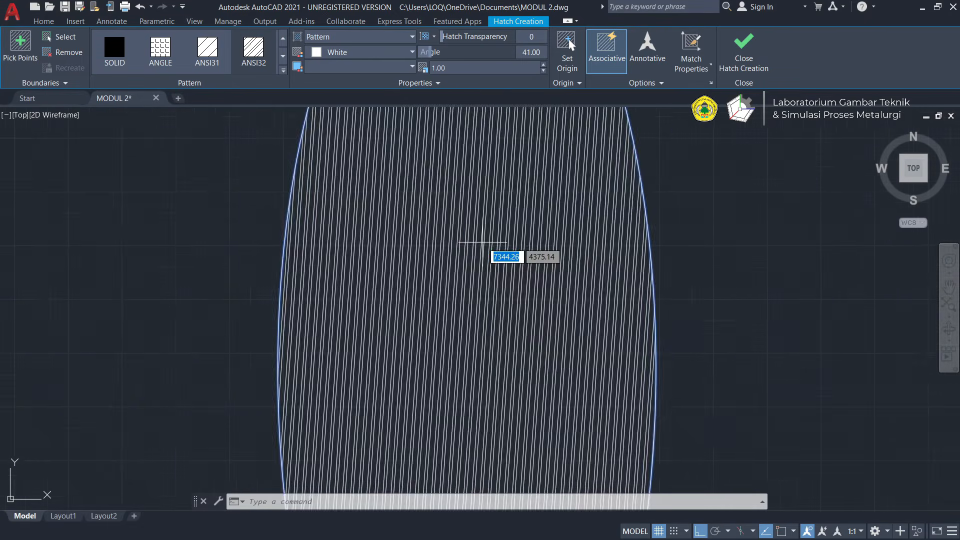
scroll(483, 241, down, 2)
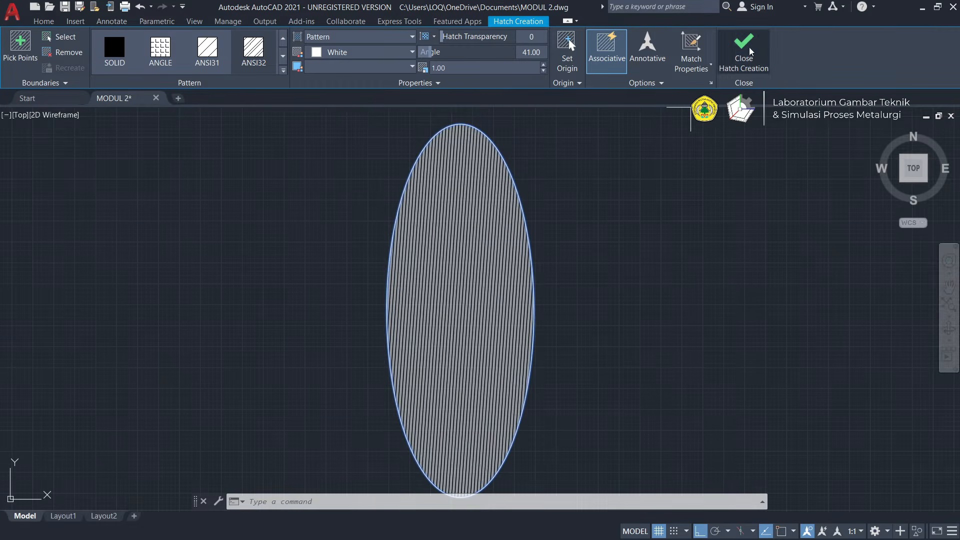
Finish the ellipse's hatch and check the hatched result up close
click(760, 69)
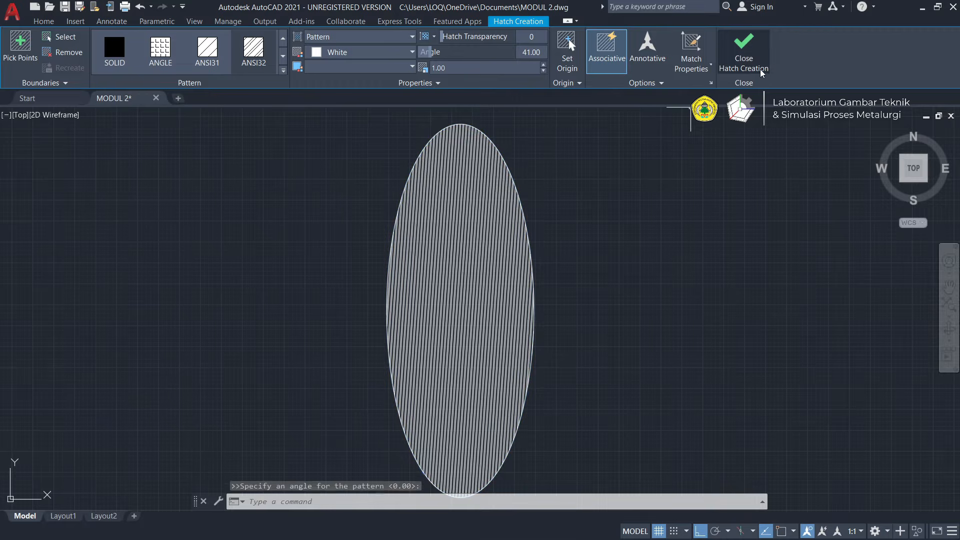
scroll(473, 227, down, 1)
scroll(456, 208, up, 4)
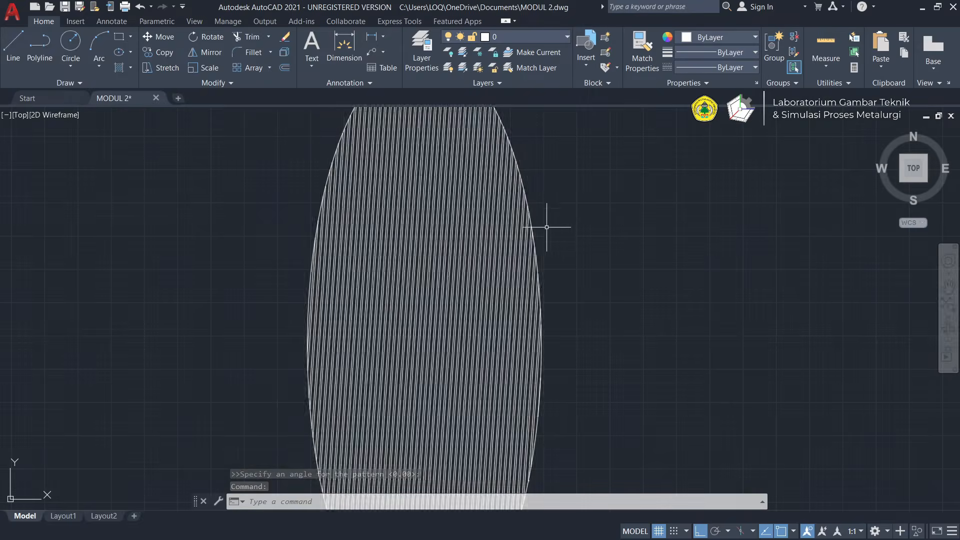
scroll(619, 204, down, 2)
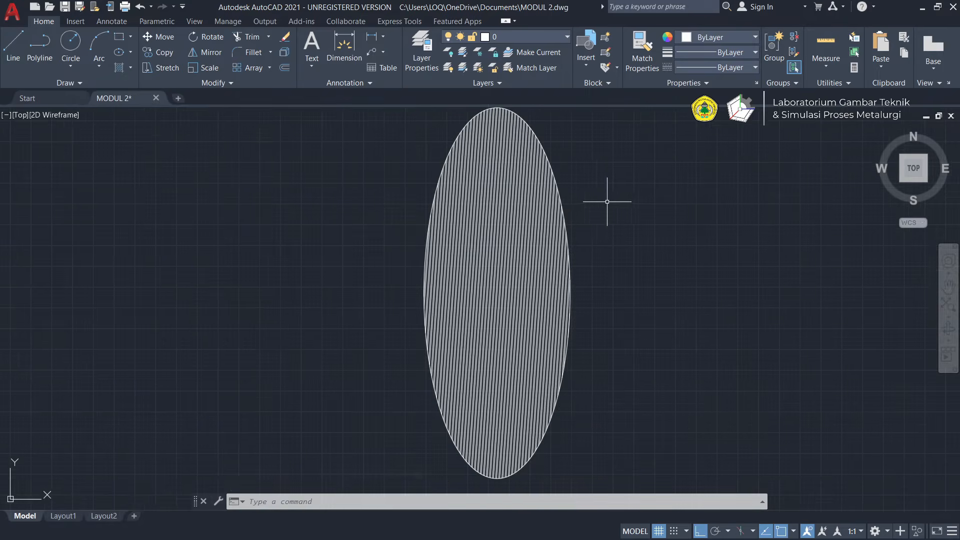
Draw a circle by center and radius in the empty space beside the hatched ellipse
middle_drag(479, 258, 402, 261)
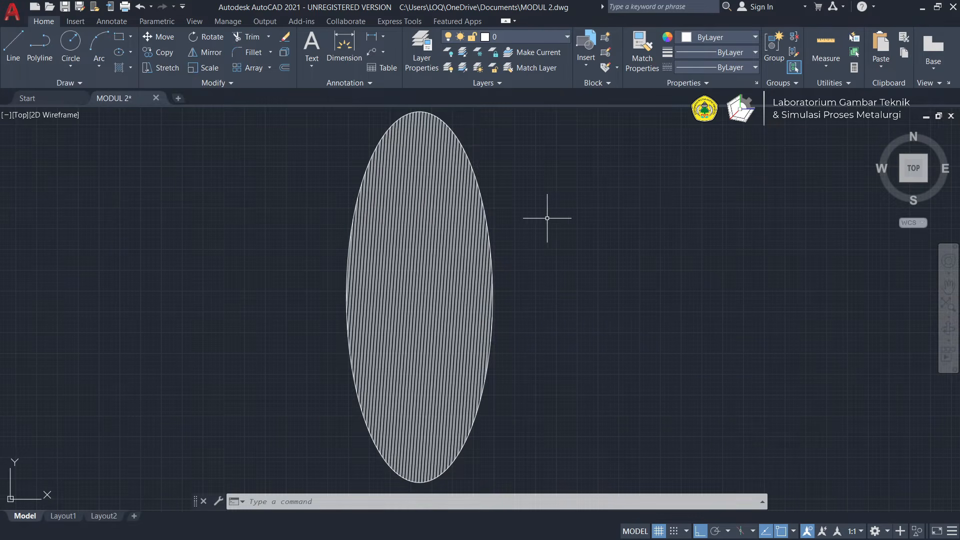
click(72, 60)
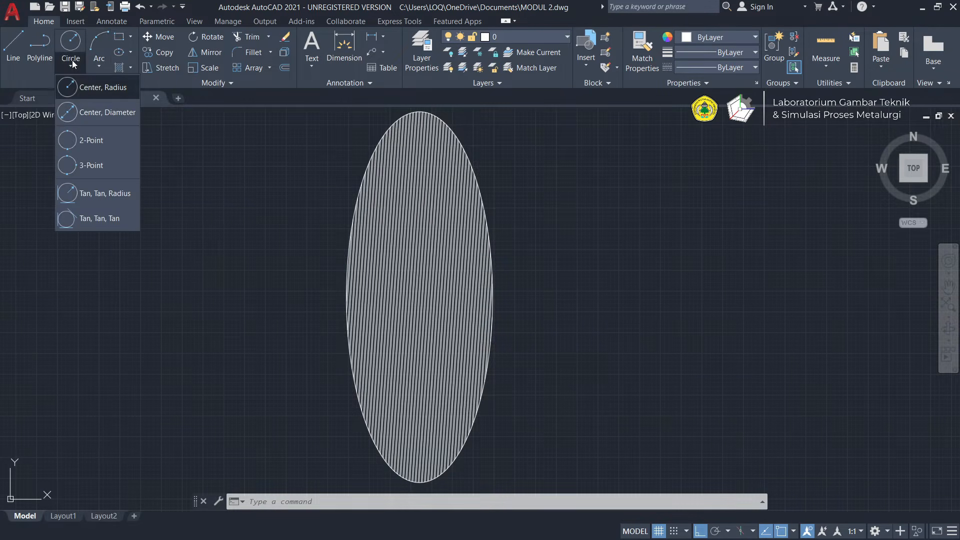
click(99, 95)
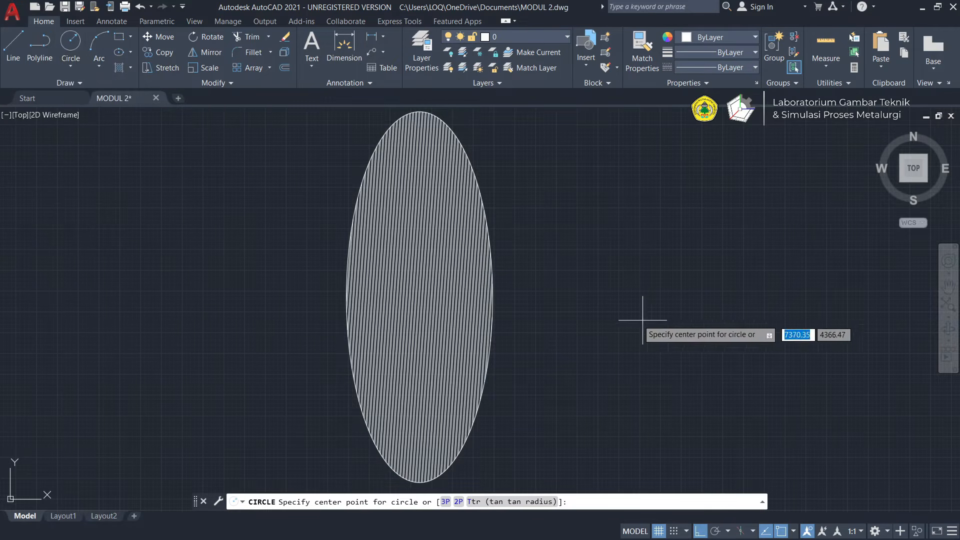
click(633, 247)
click(732, 282)
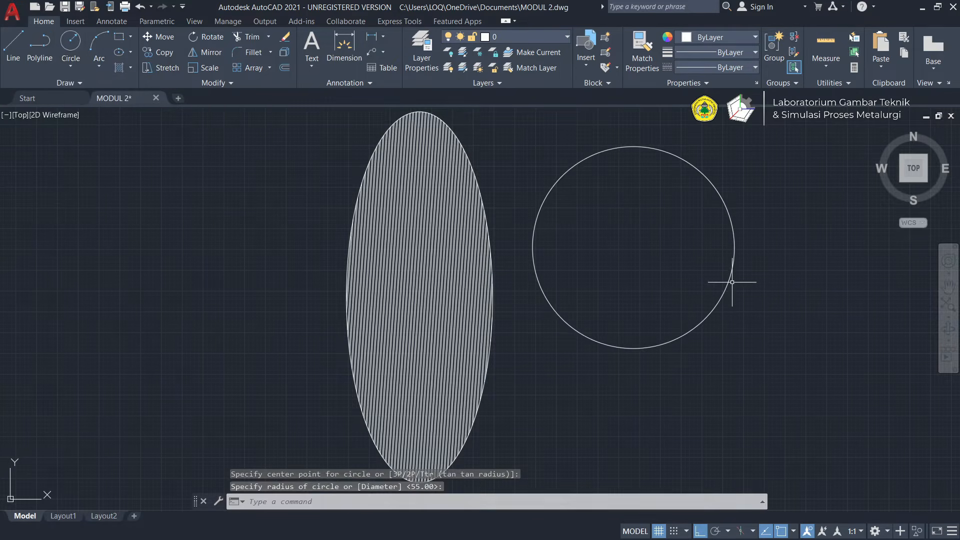
Start the Hatch command with the Gradient fill type and apply it inside the circle
middle_drag(780, 263, 646, 271)
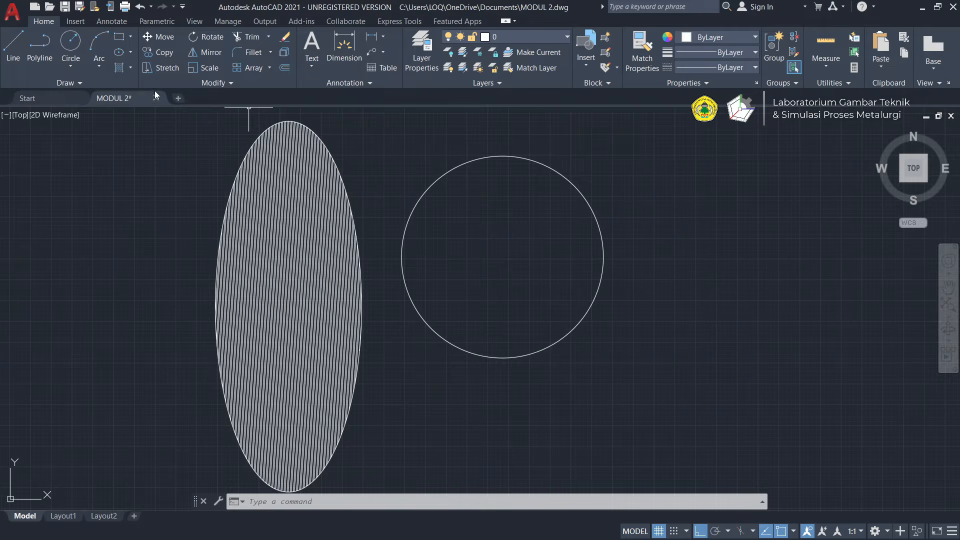
click(130, 70)
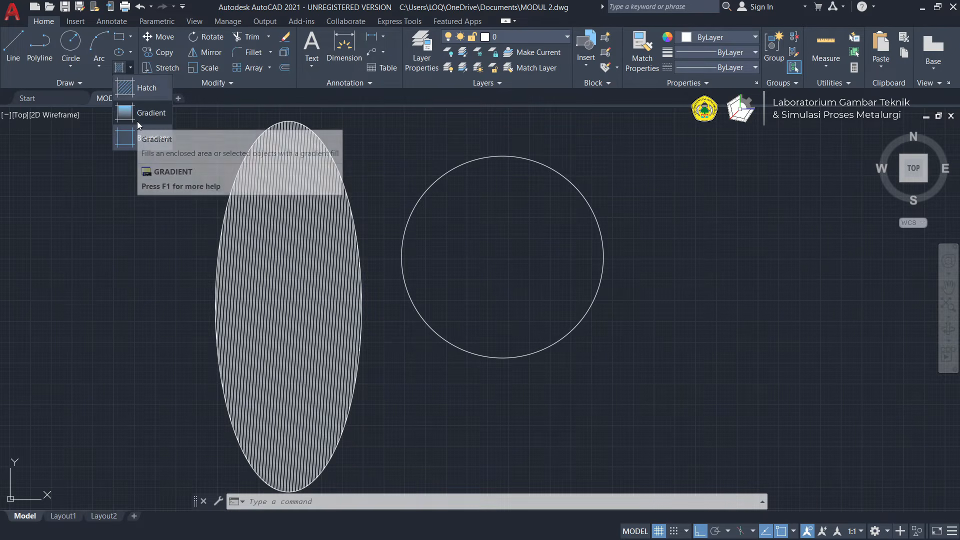
click(572, 303)
text(H)
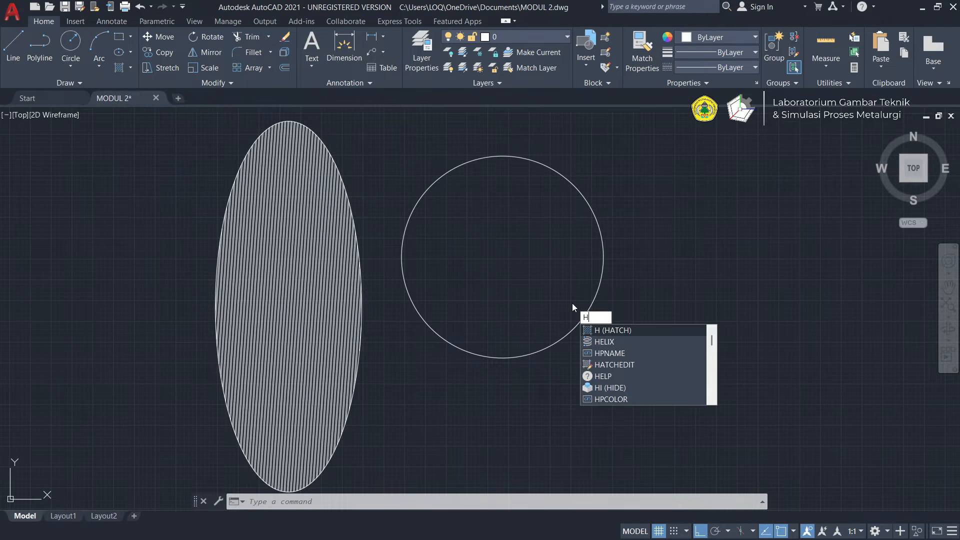
key(Return)
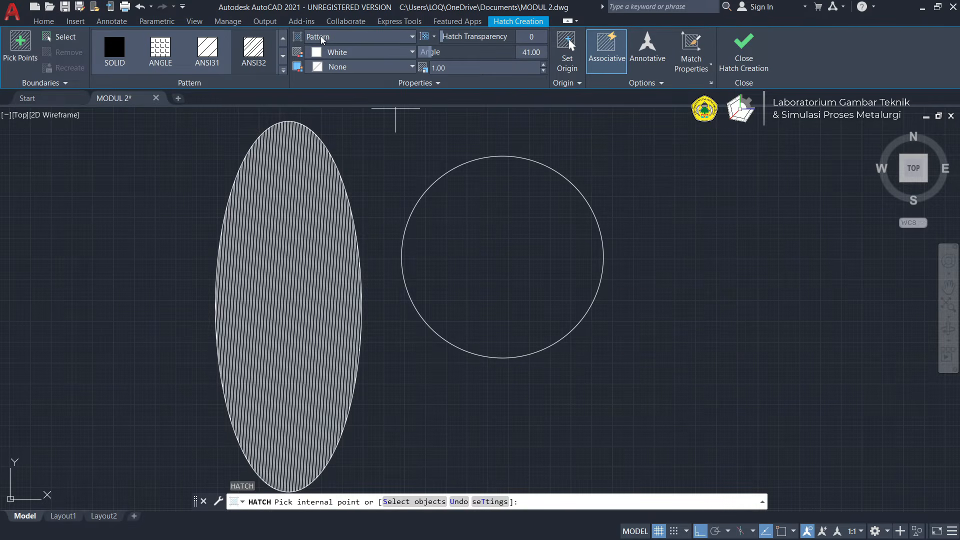
click(409, 37)
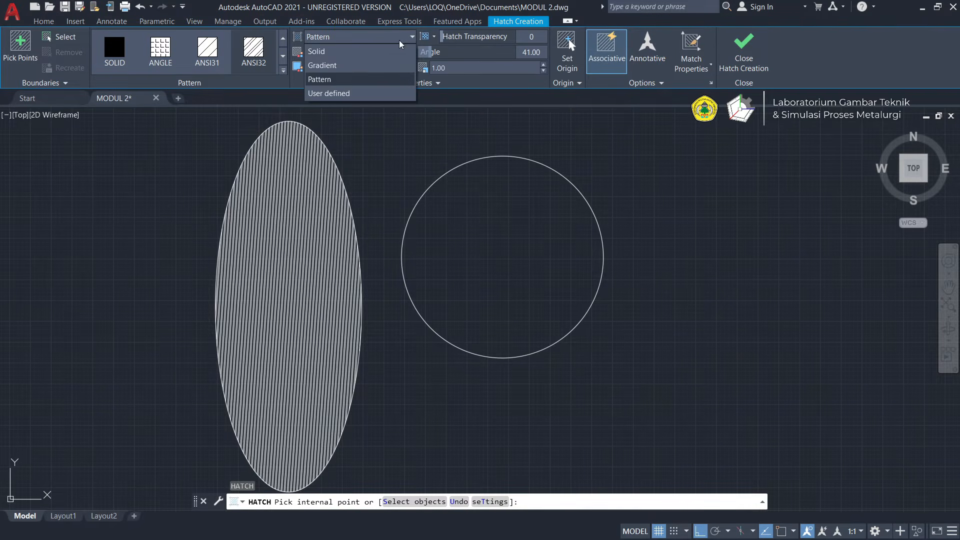
click(352, 64)
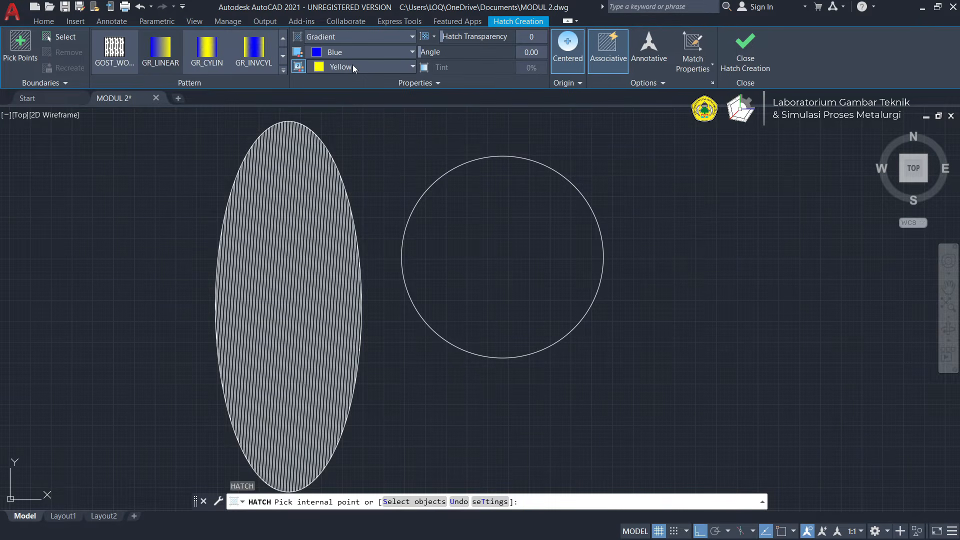
click(488, 206)
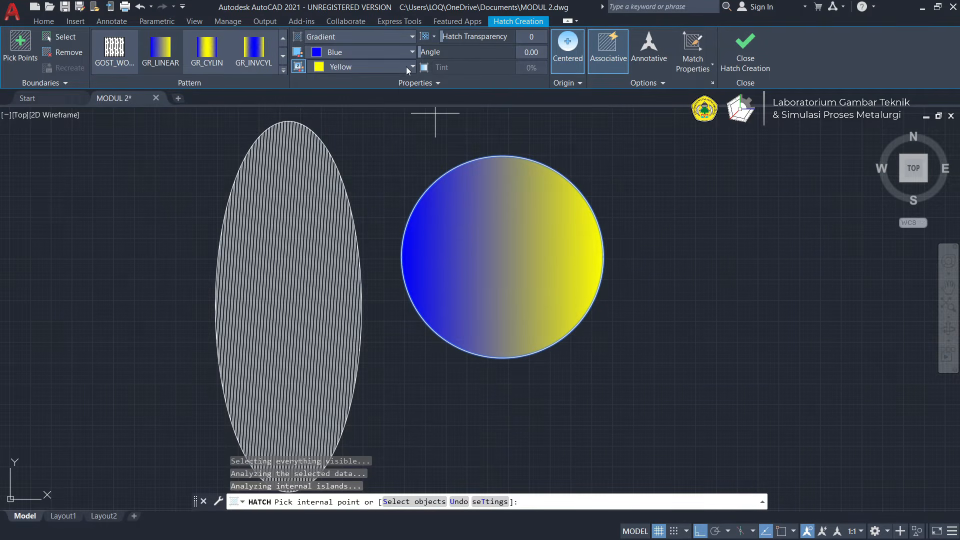
Change the circle's gradient colors to red 237,31,36 and Blue, and inspect the blend up close
click(413, 52)
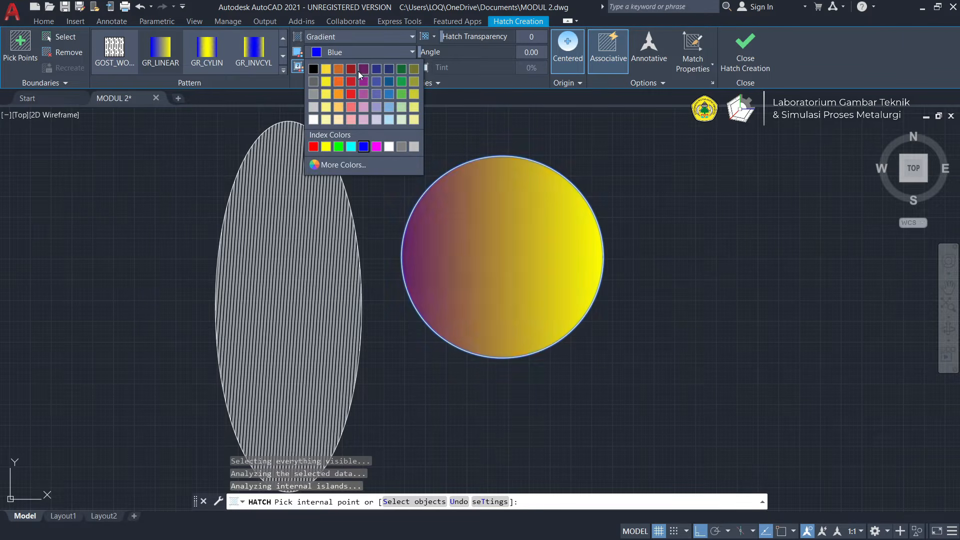
click(351, 94)
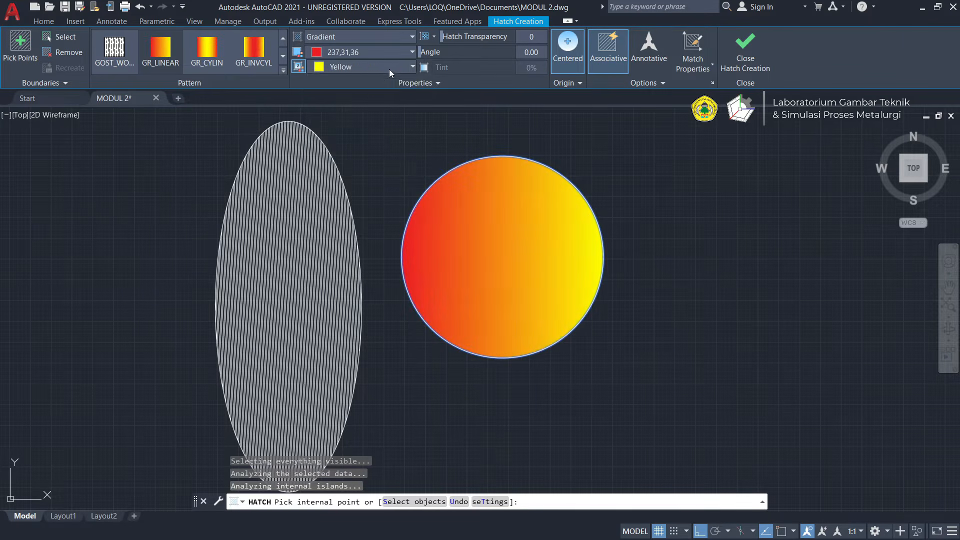
click(389, 68)
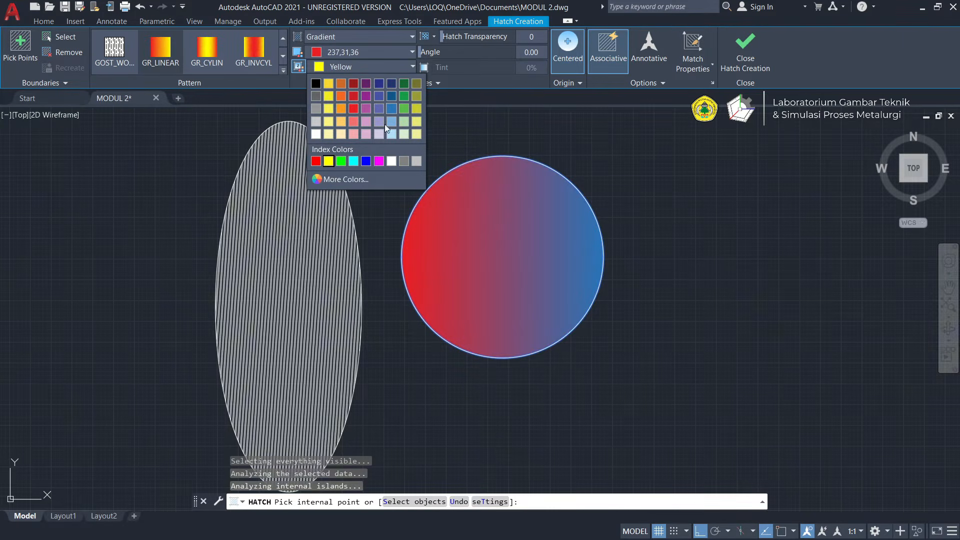
click(365, 161)
scroll(568, 208, up, 5)
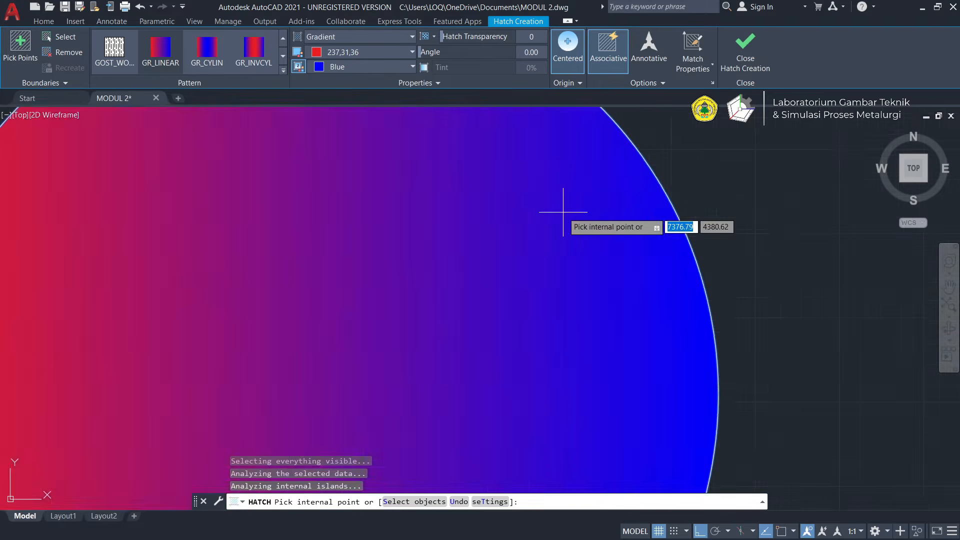
scroll(550, 210, down, 8)
scroll(512, 215, up, 4)
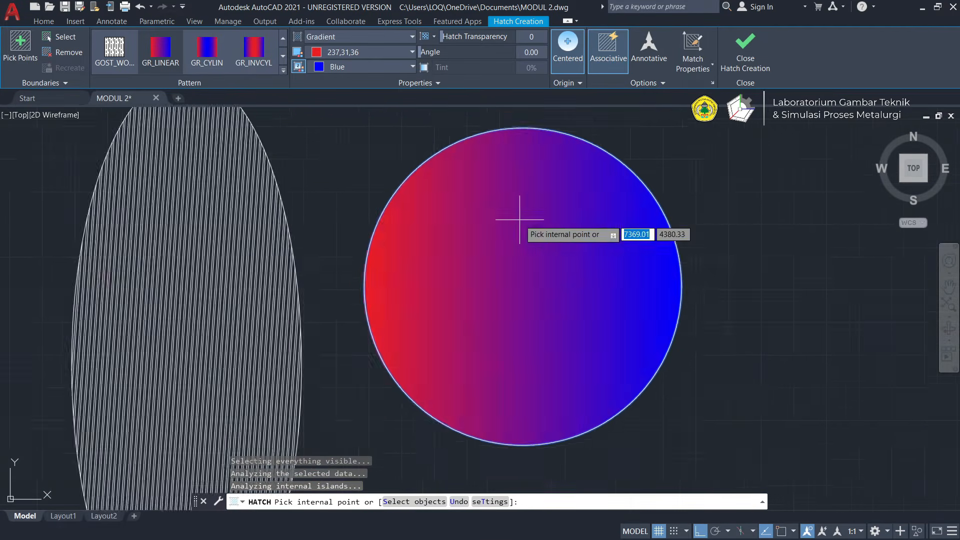
scroll(515, 214, down, 2)
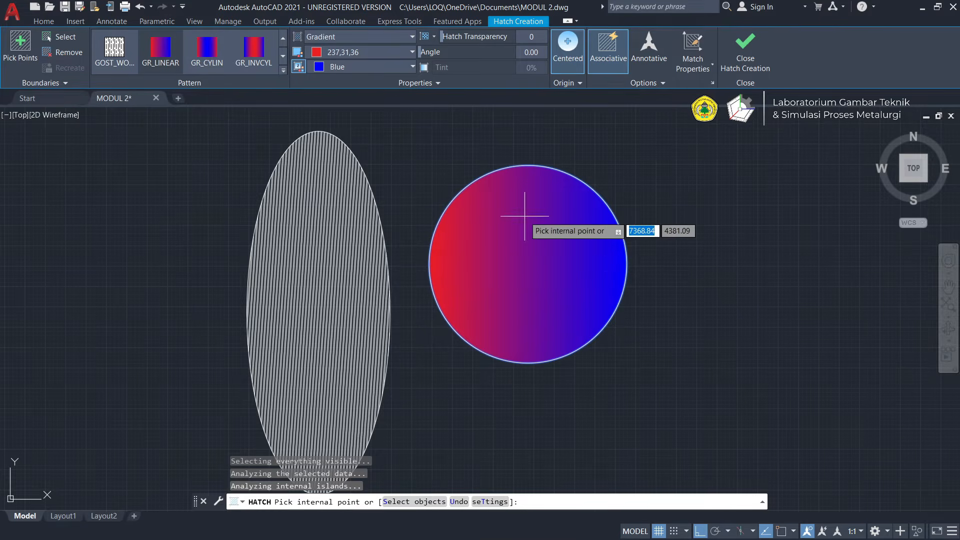
scroll(515, 218, up, 2)
scroll(517, 216, down, 2)
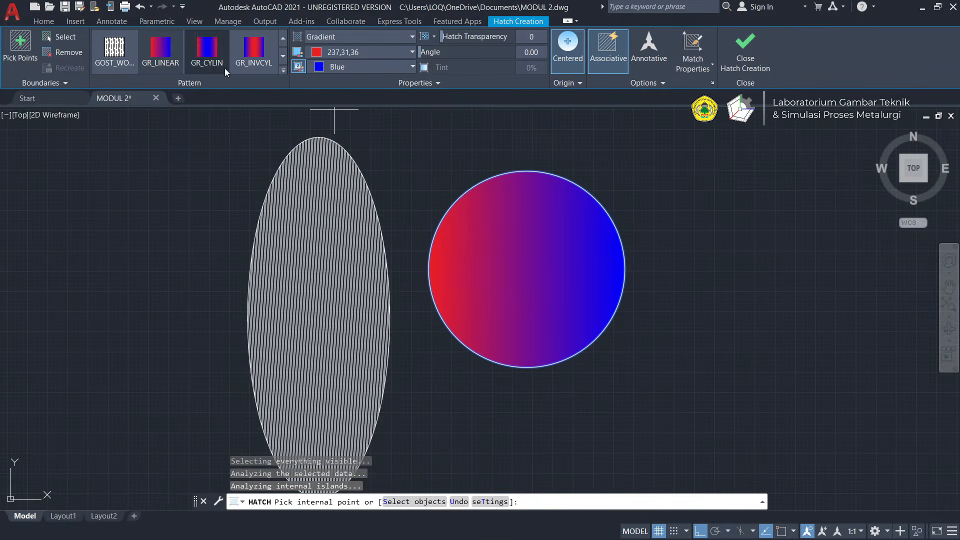
Try the gradient patterns GR_LINEAR, GR_CYLIN and GR_SPHER on the circle and settle on GR_CYLIN
click(282, 70)
click(163, 64)
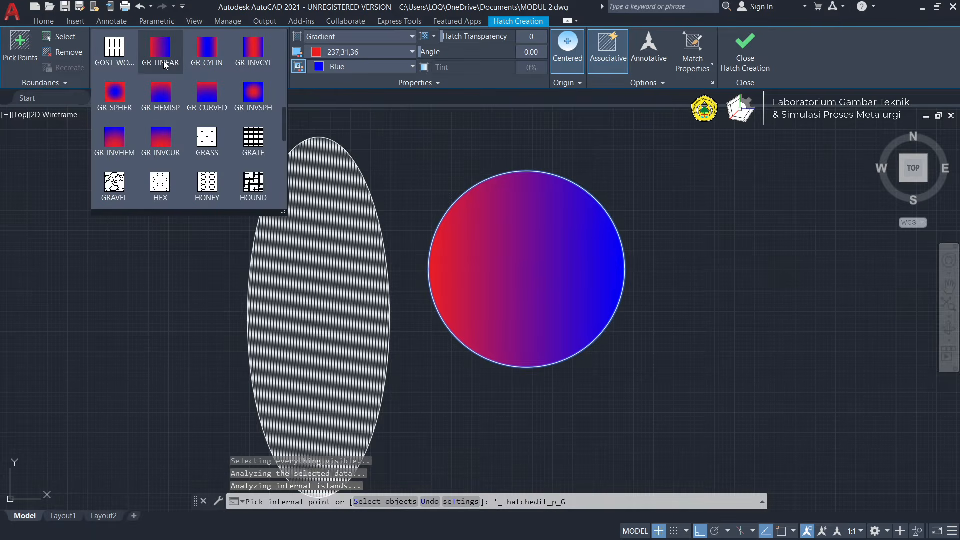
click(204, 61)
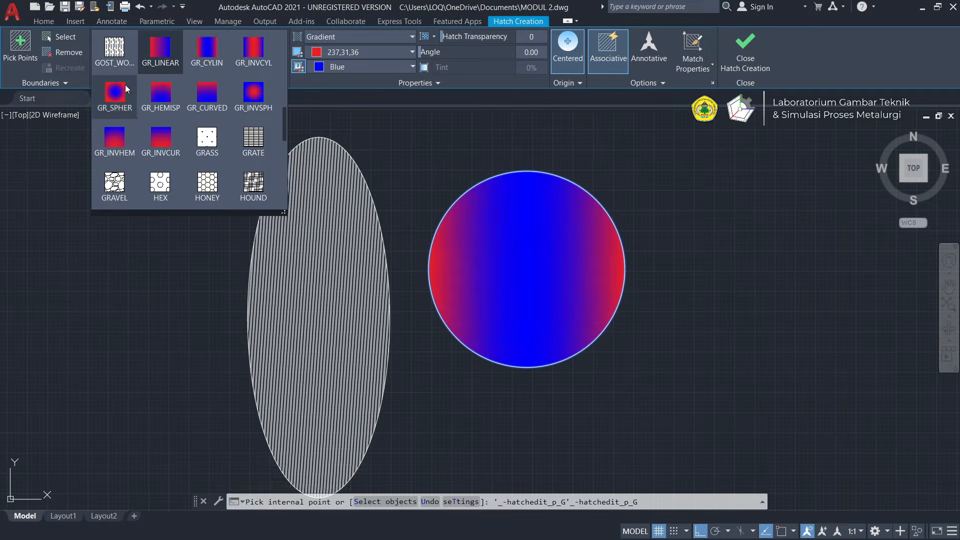
click(110, 96)
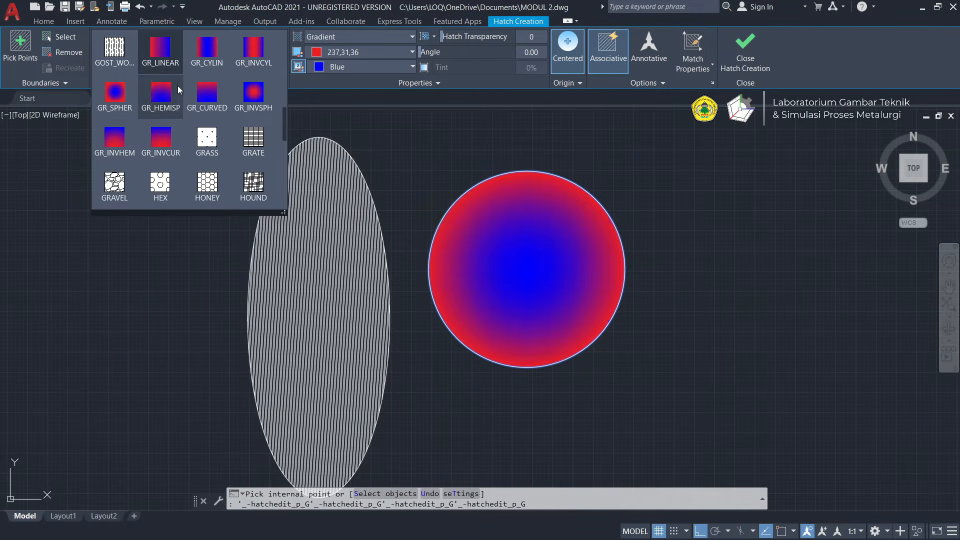
scroll(187, 90, down, 5)
scroll(187, 90, up, 6)
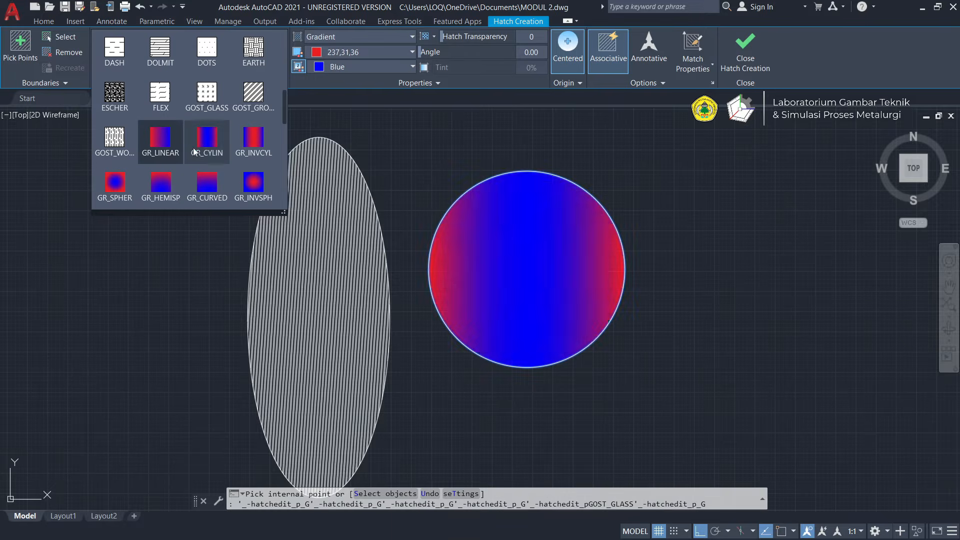
scroll(210, 145, down, 1)
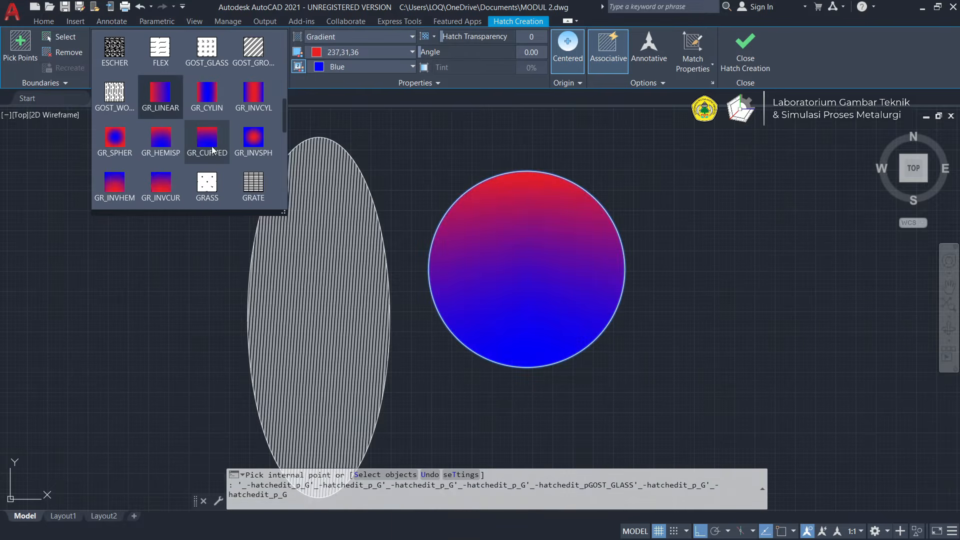
click(200, 104)
scroll(510, 260, up, 3)
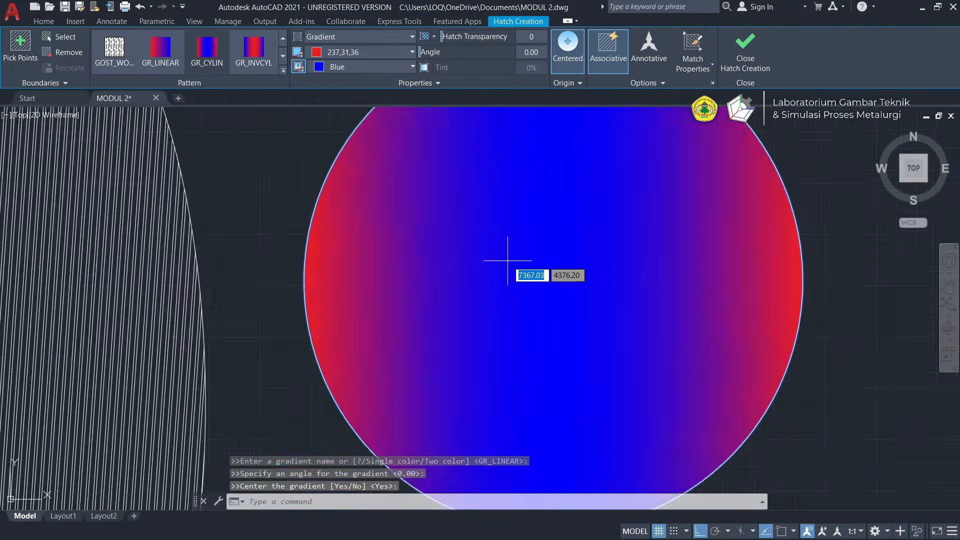
scroll(525, 260, down, 3)
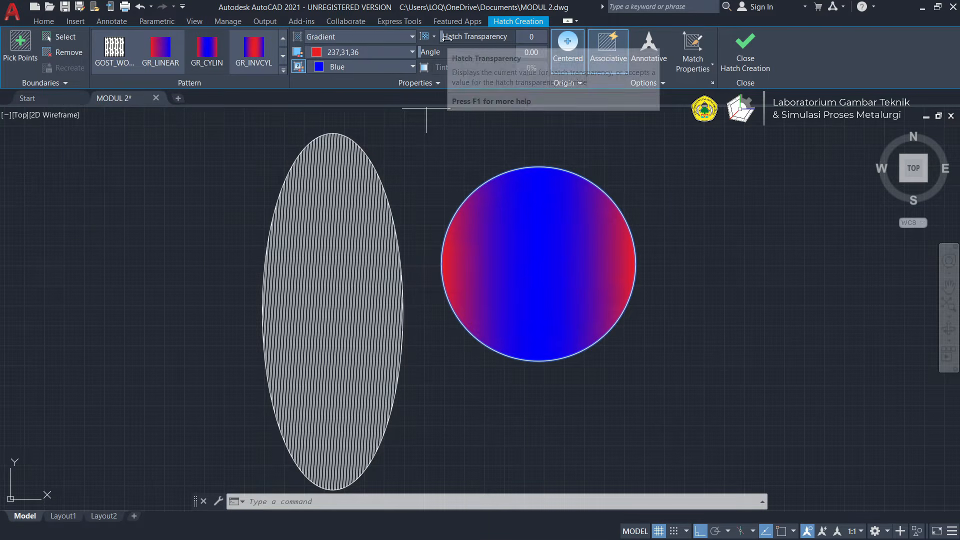
Set the angle of the circle's gradient to 91 and finish the hatch
mouse_move(441, 36)
mouse_down()
mouse_move(481, 45)
mouse_move(434, 51)
mouse_move(470, 56)
mouse_move(442, 66)
mouse_move(432, 60)
mouse_move(459, 57)
mouse_move(420, 59)
mouse_up()
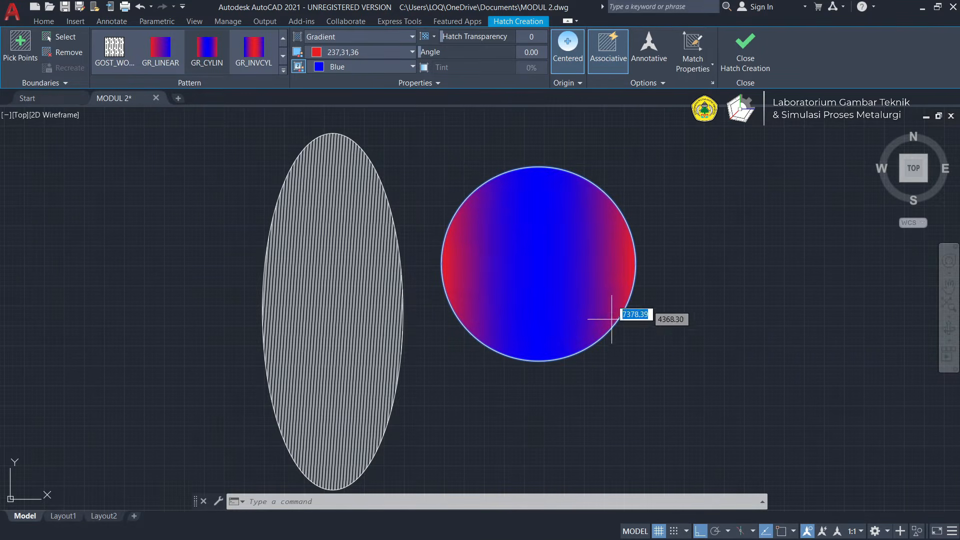
drag(422, 52, 462, 57)
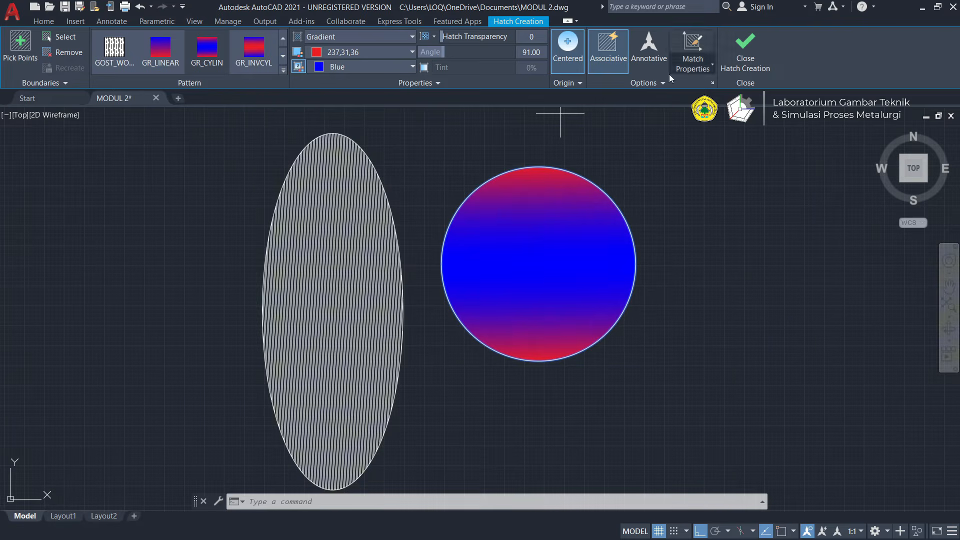
scroll(605, 252, down, 2)
scroll(605, 252, up, 4)
scroll(620, 238, down, 2)
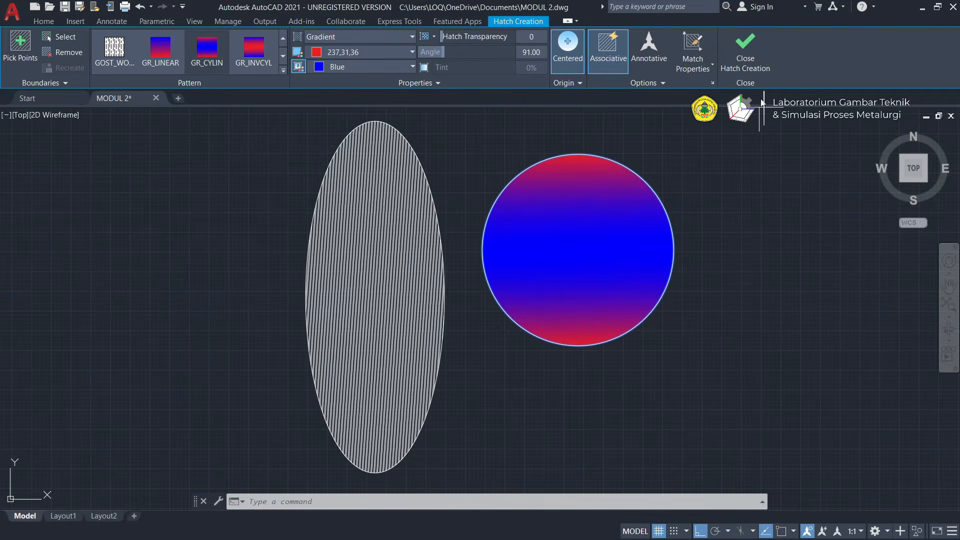
click(751, 64)
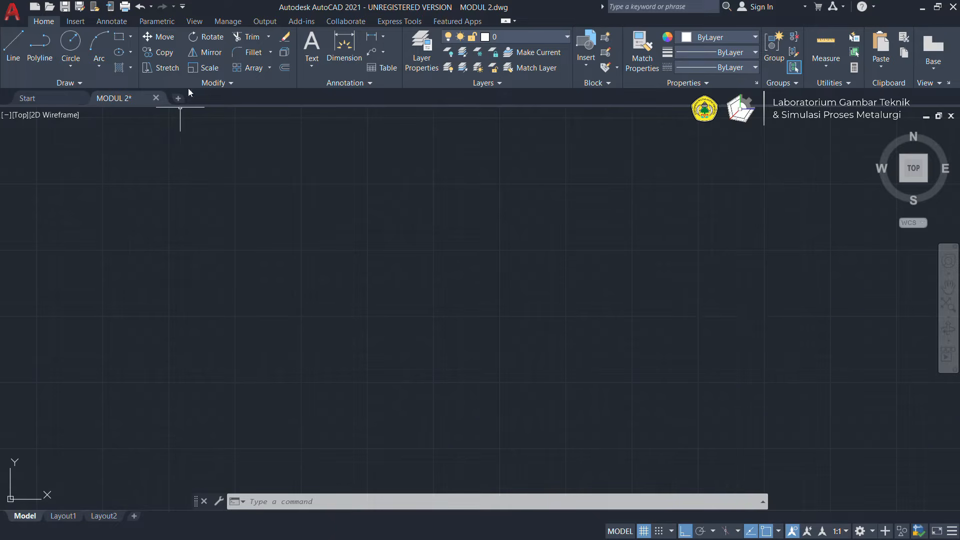
Draw a rectangle 15 units wide and 5 units high in the empty drawing area
click(269, 69)
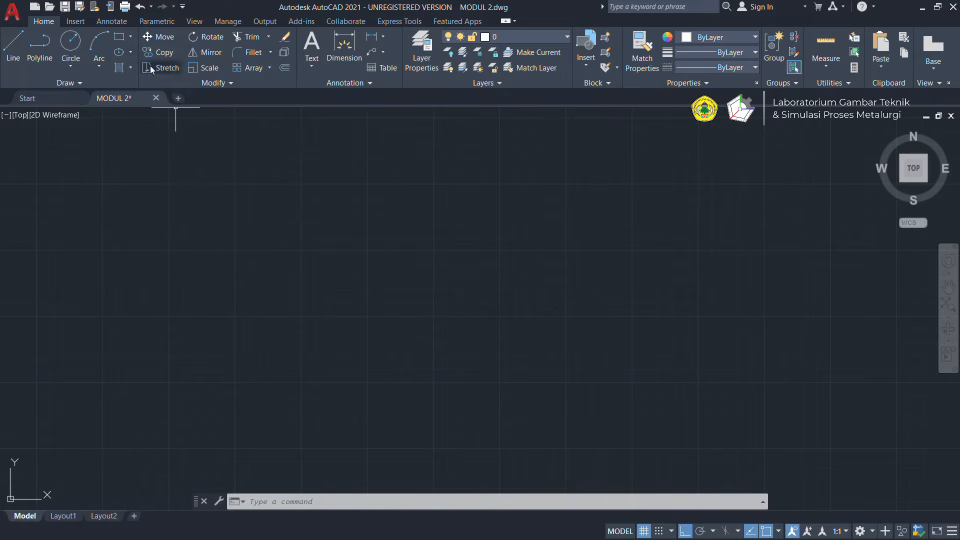
click(119, 36)
click(350, 224)
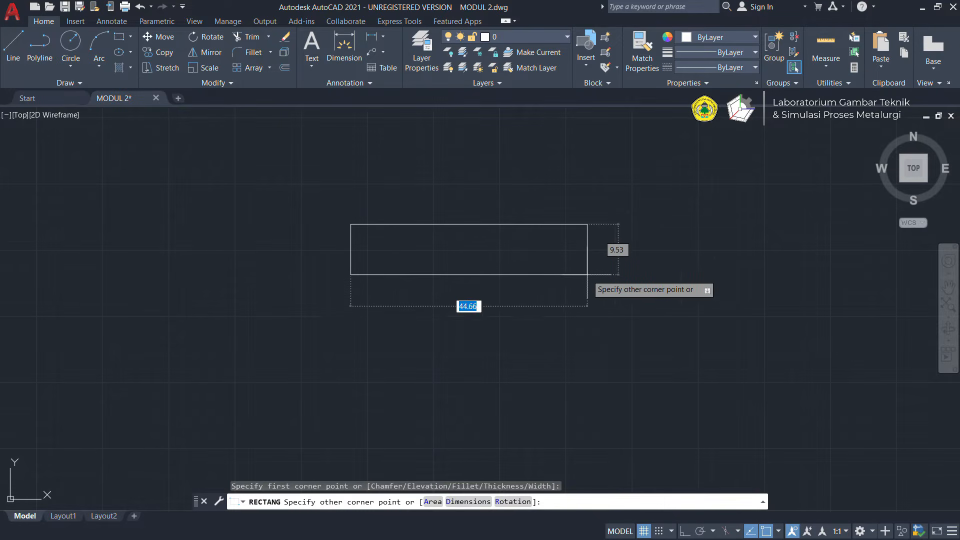
text(15)
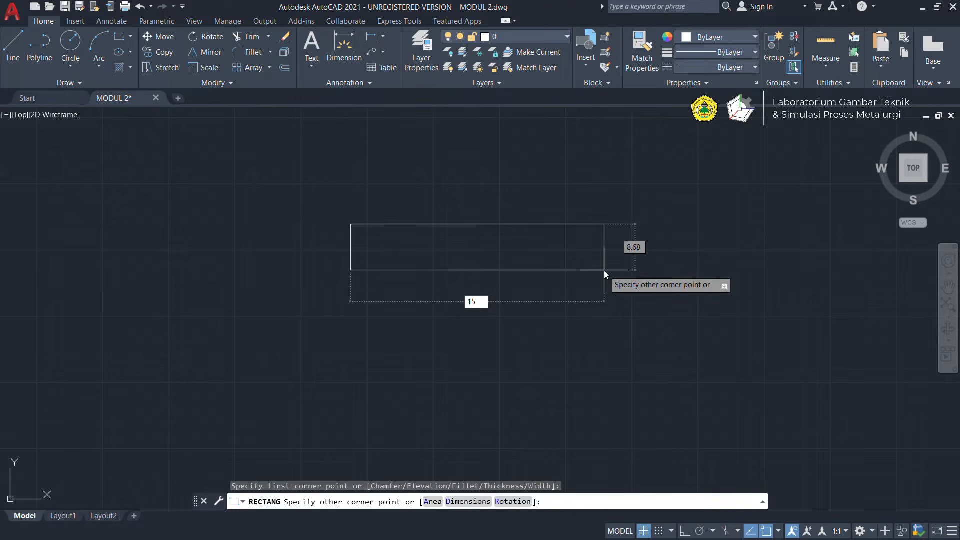
key(Tab)
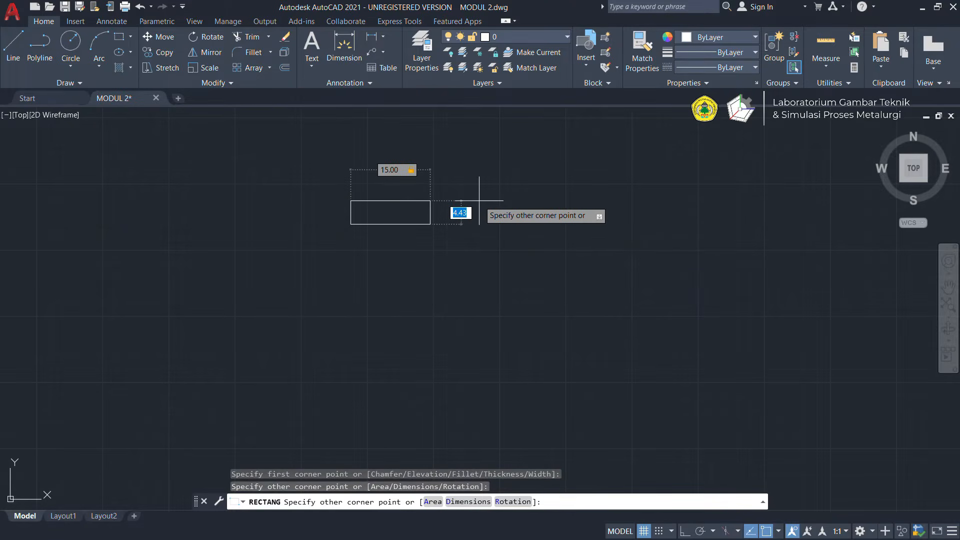
key(BackSpace)
text(5)
key(Return)
scroll(456, 194, up, 6)
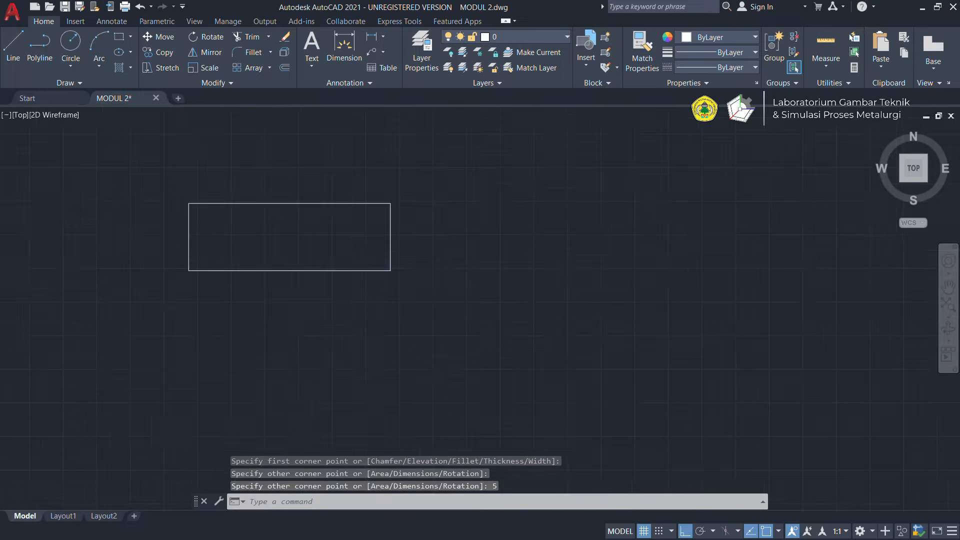
middle_drag(373, 207, 477, 181)
scroll(478, 188, down, 4)
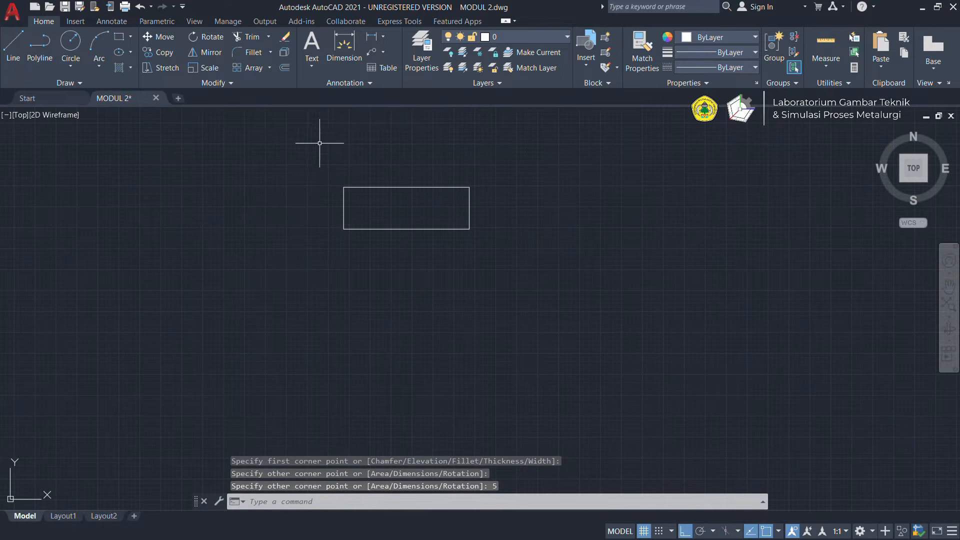
middle_drag(563, 177, 555, 180)
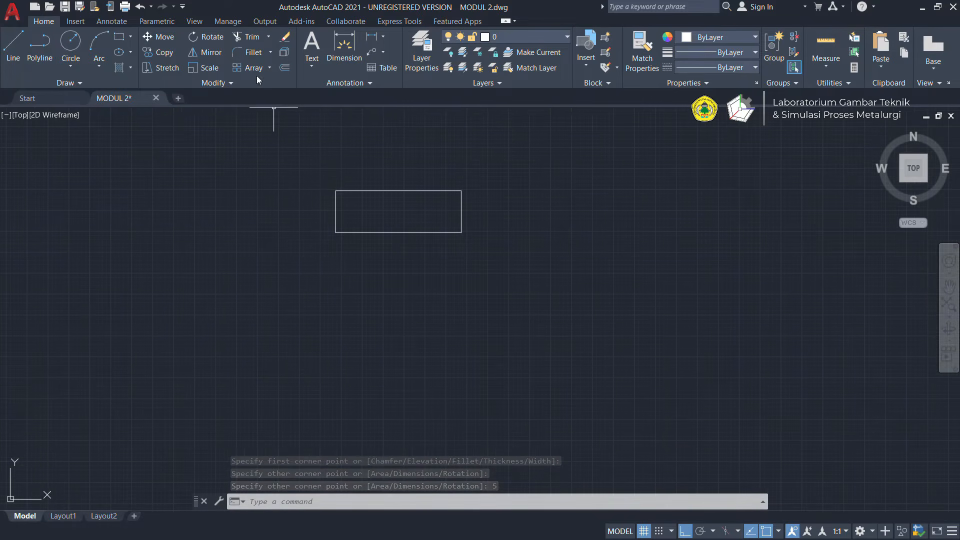
click(270, 68)
click(272, 88)
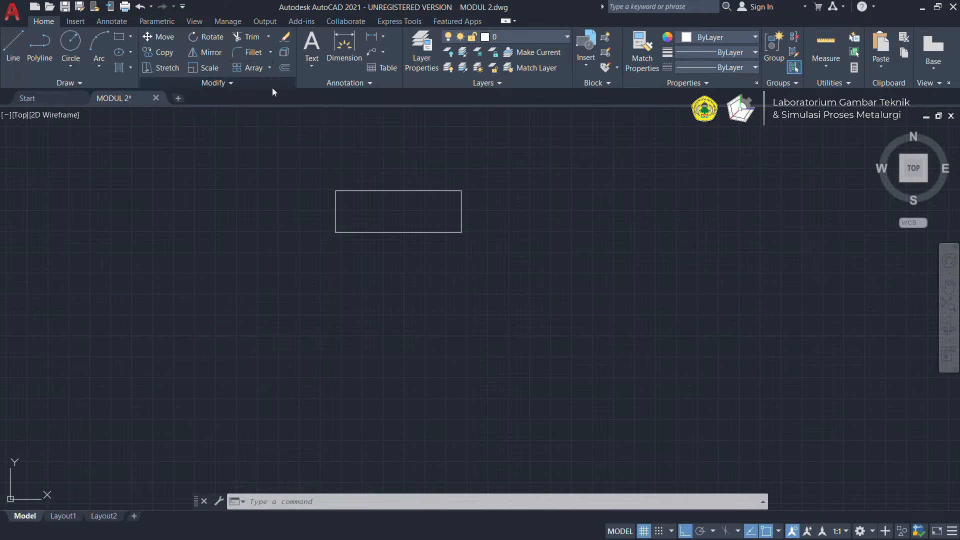
key(Escape)
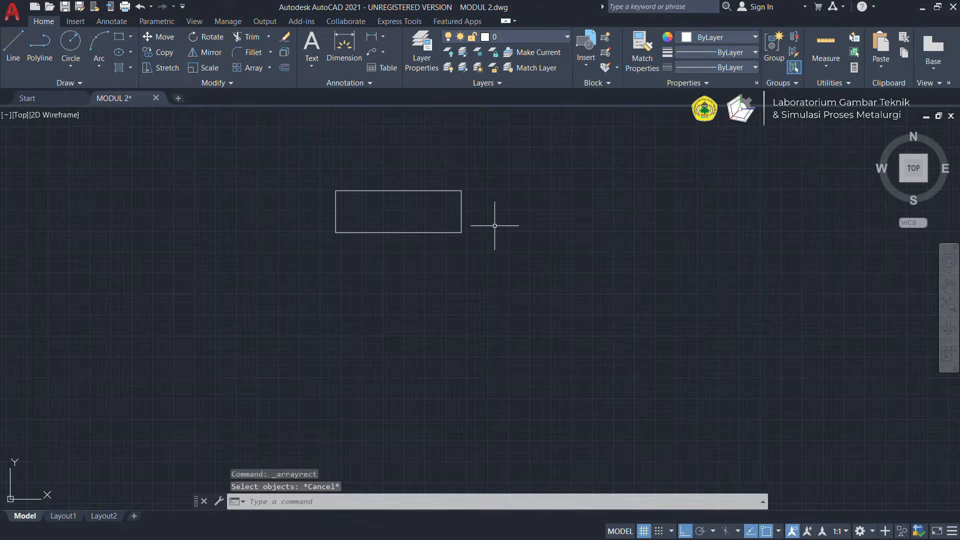
Start a rectangular array with the ARRAYRECT command, using the rectangle as the source object
text(ARRay)
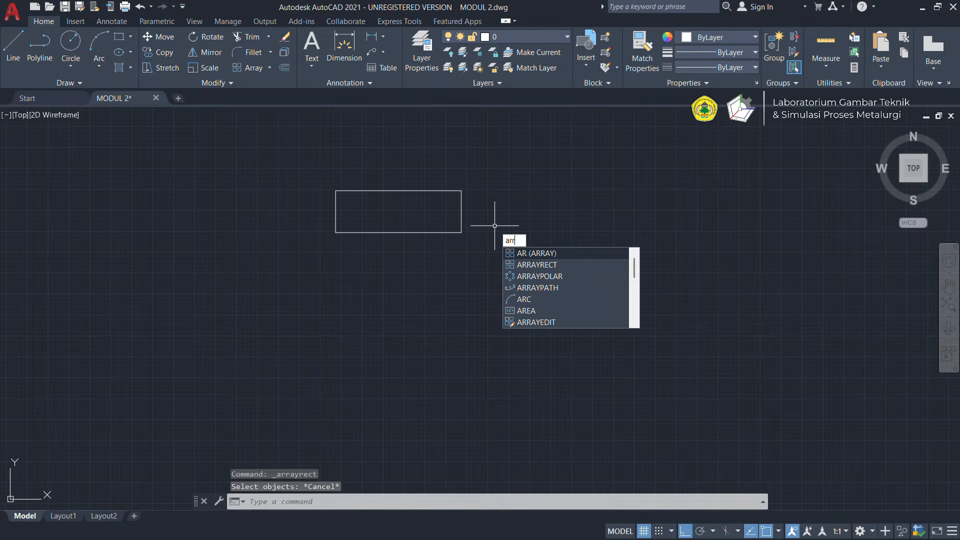
click(552, 270)
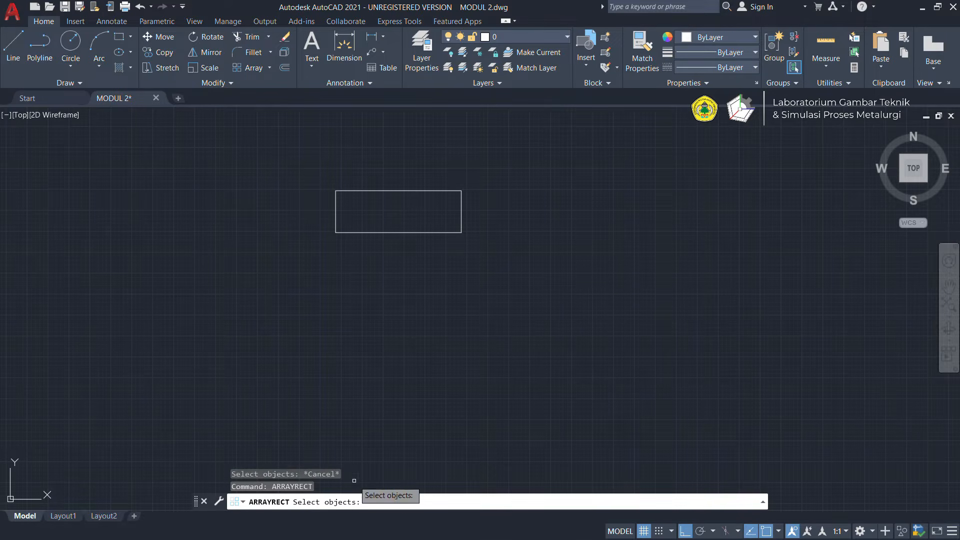
click(455, 230)
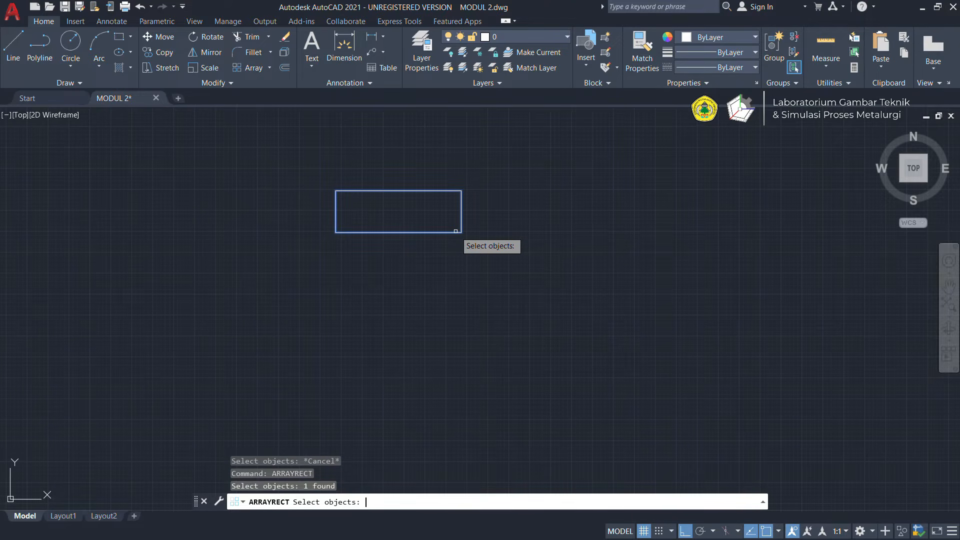
key(Return)
scroll(632, 210, down, 2)
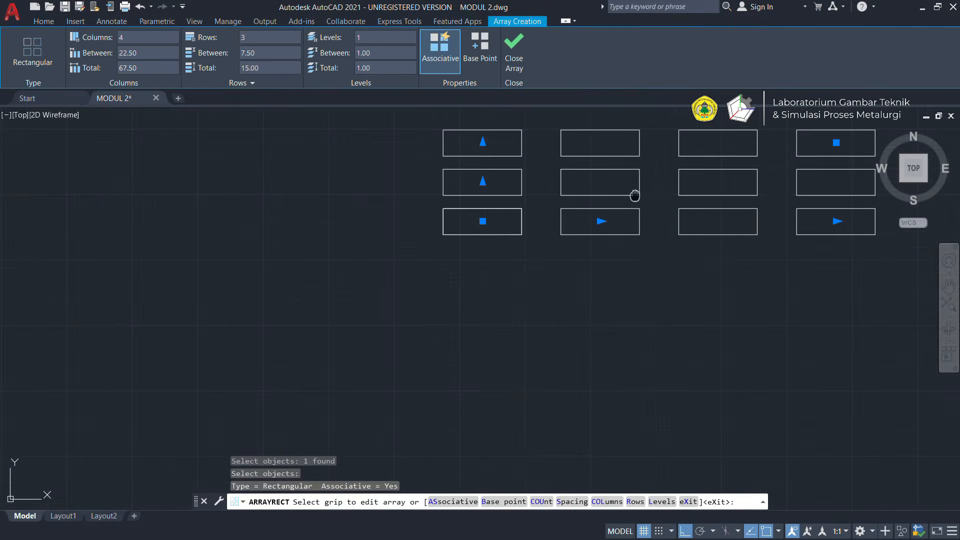
middle_drag(634, 195, 450, 311)
scroll(328, 310, up, 2)
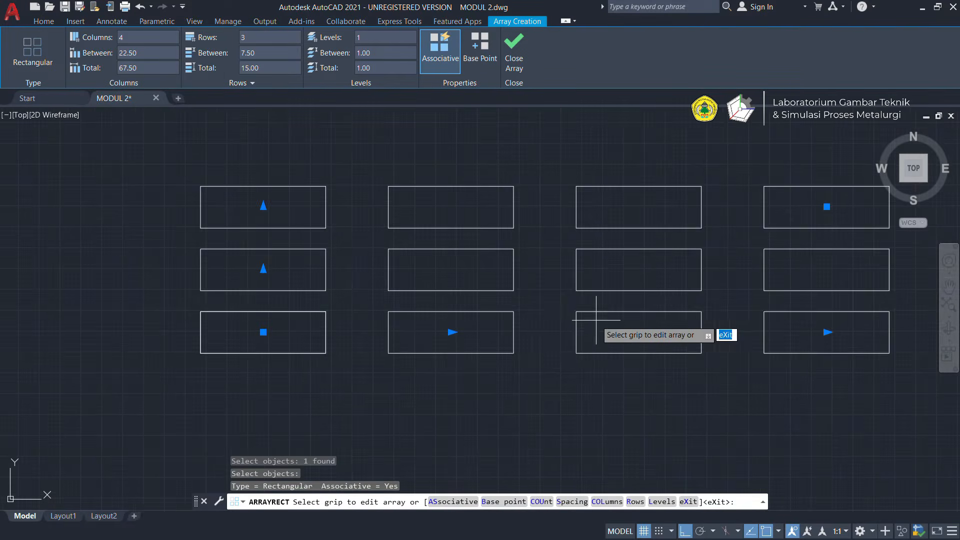
Set the number of columns in the rectangular array to 5
scroll(481, 288, down, 4)
middle_drag(537, 275, 492, 253)
scroll(495, 253, up, 4)
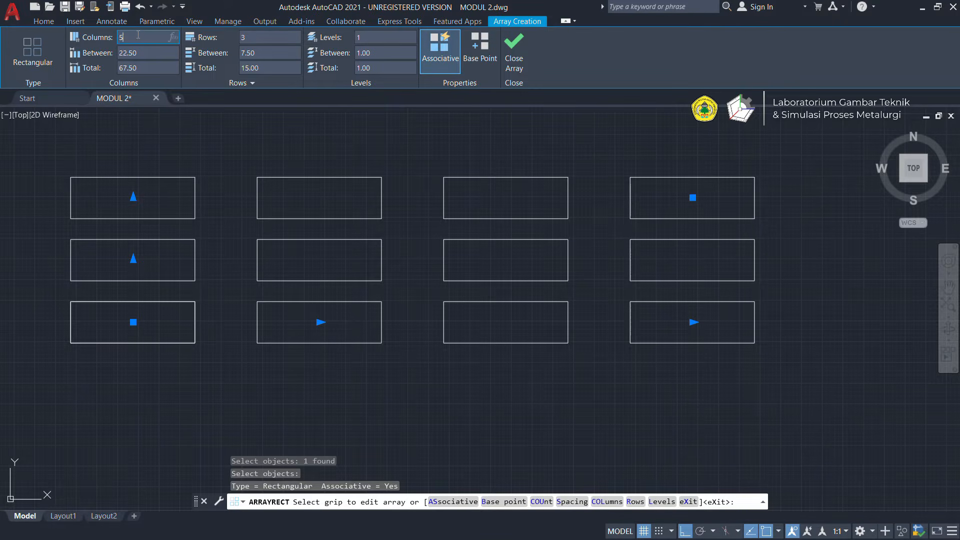
key(Return)
Examine the column spacing between matching edges of neighbouring rectangles and the total span from first to last column
scroll(475, 235, down, 3)
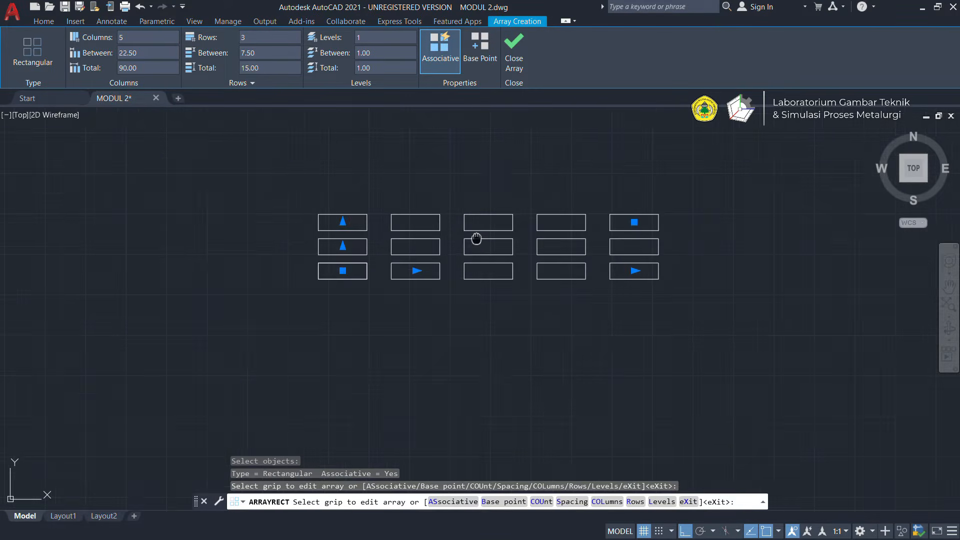
scroll(230, 135, up, 2)
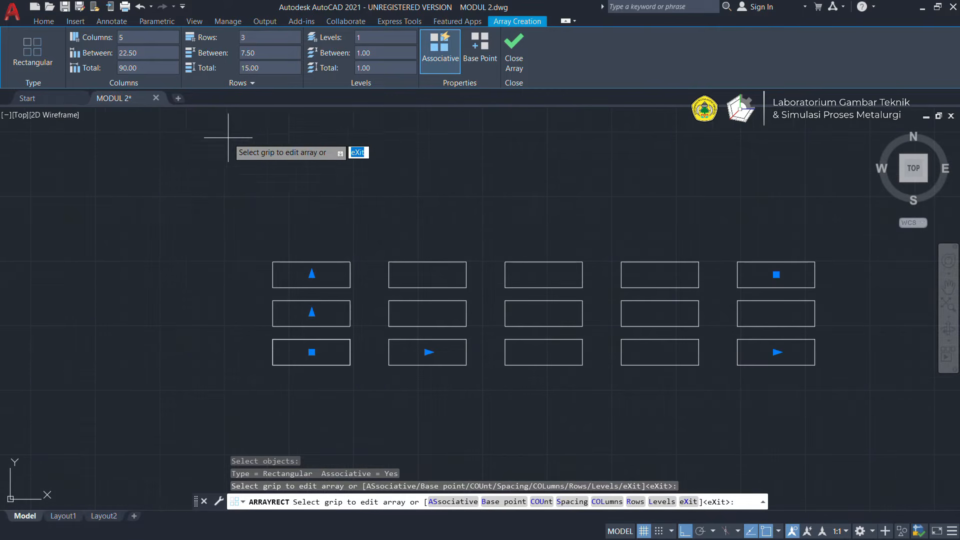
scroll(337, 302, up, 2)
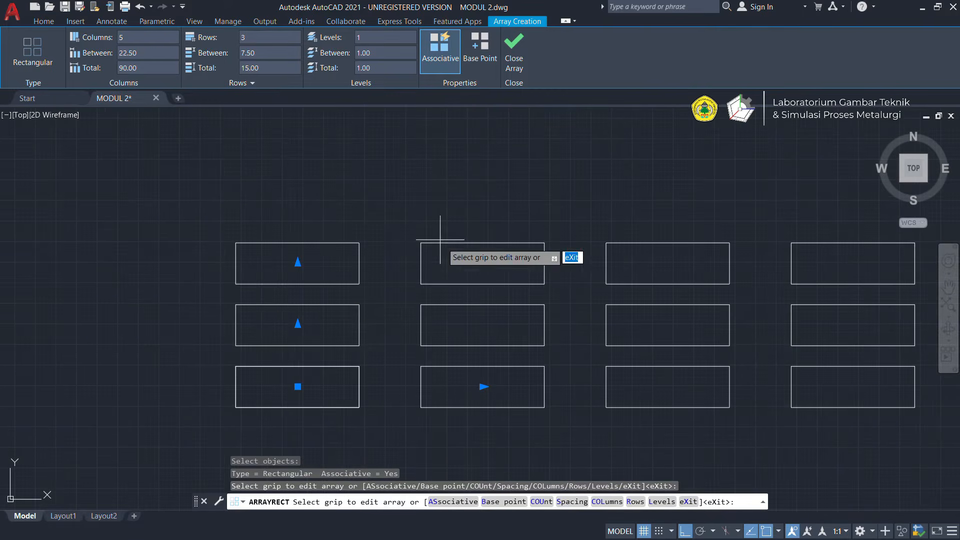
scroll(407, 285, up, 2)
scroll(315, 253, down, 2)
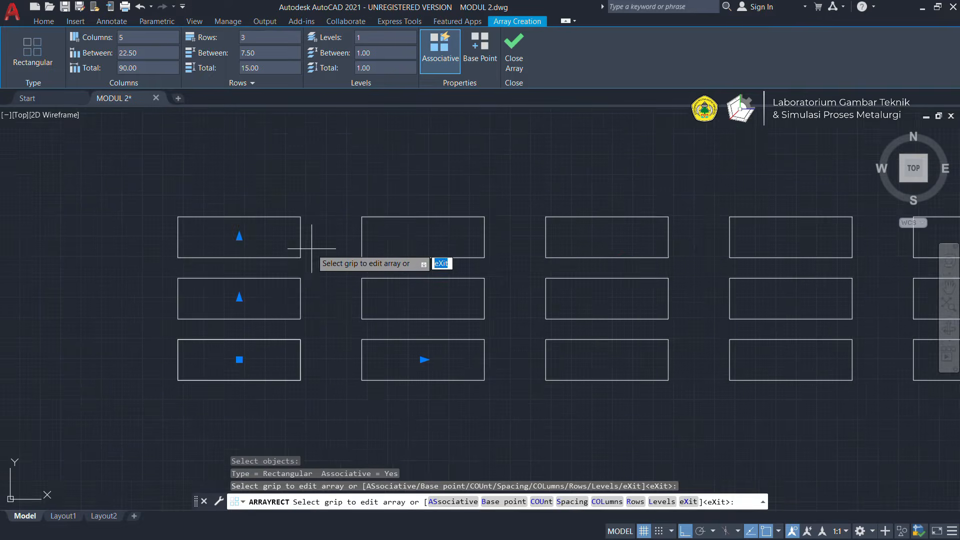
middle_drag(314, 253, 407, 278)
scroll(270, 215, up, 2)
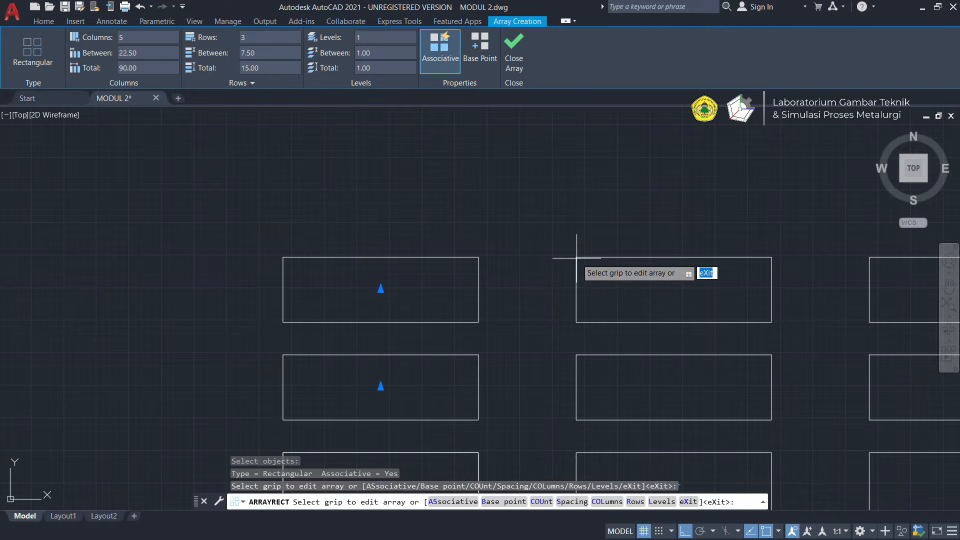
scroll(576, 258, down, 2)
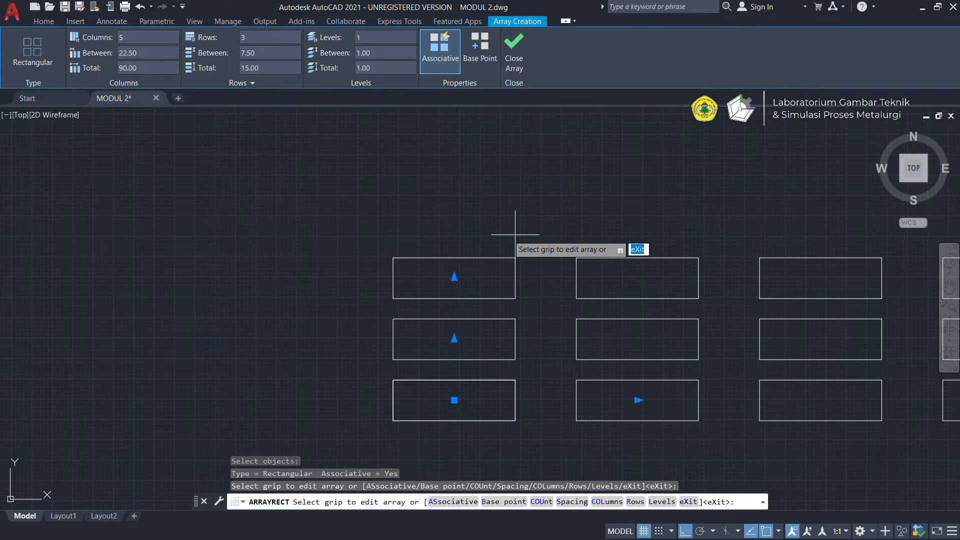
scroll(518, 235, down, 2)
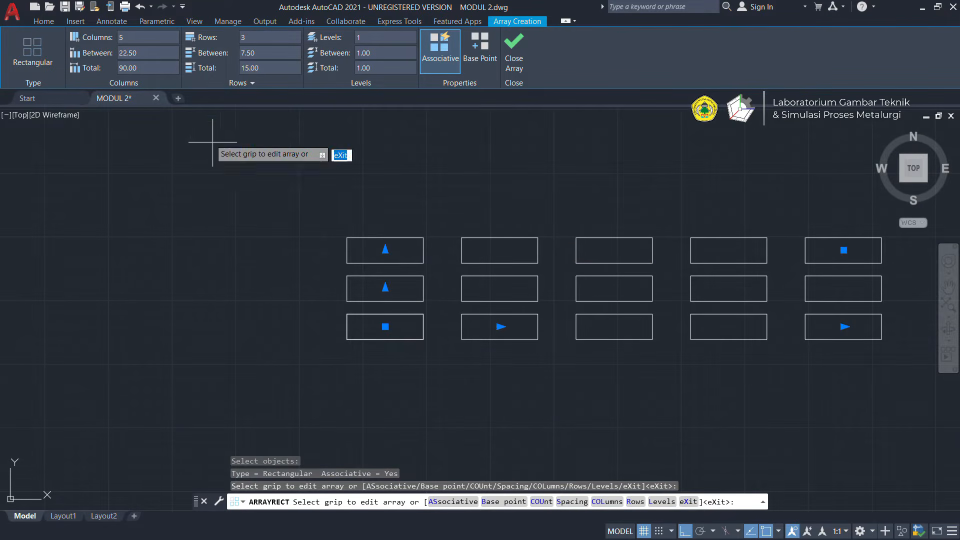
scroll(347, 239, up, 2)
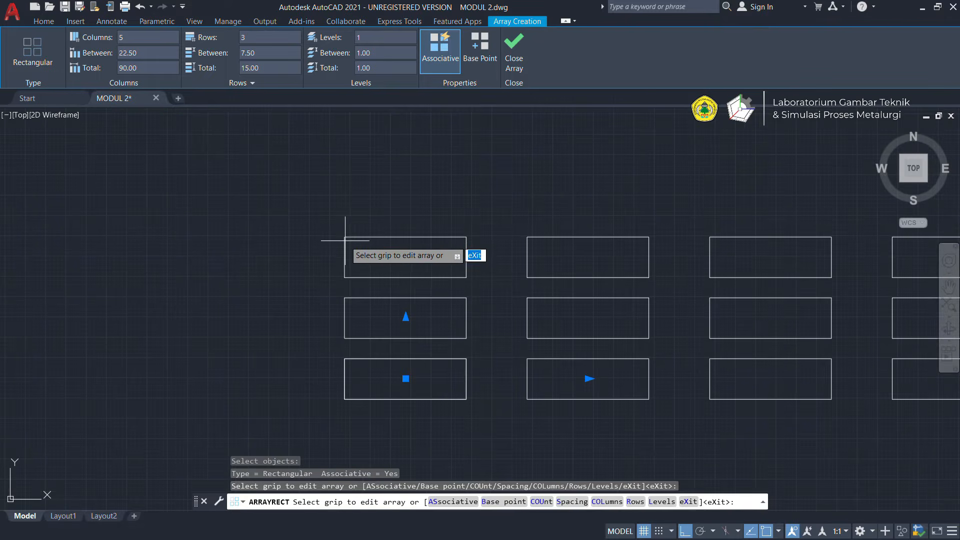
scroll(500, 286, down, 1)
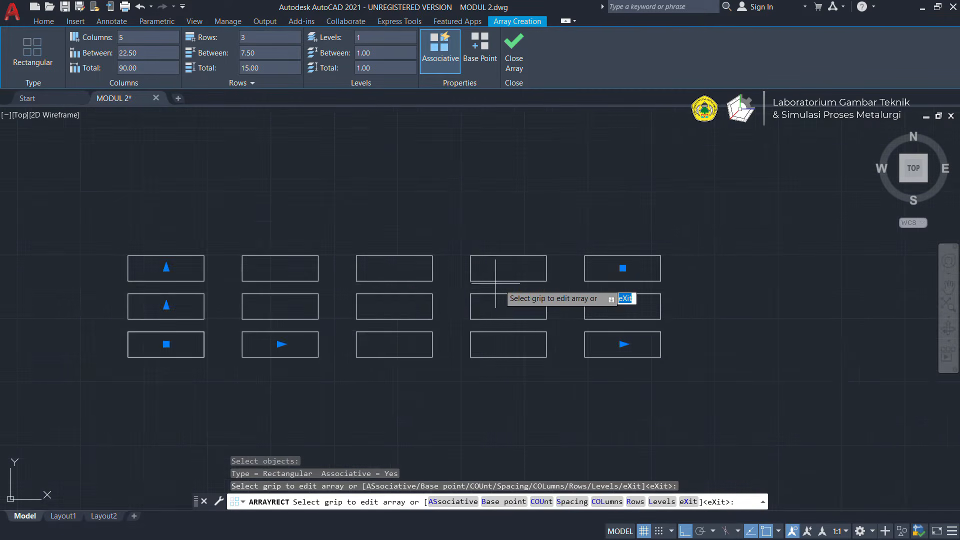
scroll(689, 222, up, 3)
scroll(665, 212, down, 4)
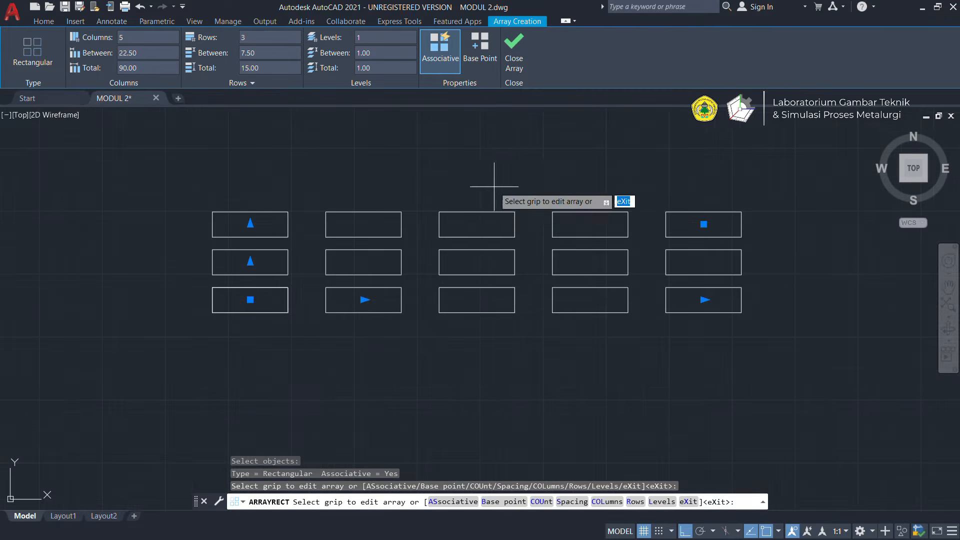
Set the number of rows in the array to 2 and inspect the spacing between the rows
middle_drag(501, 188, 490, 224)
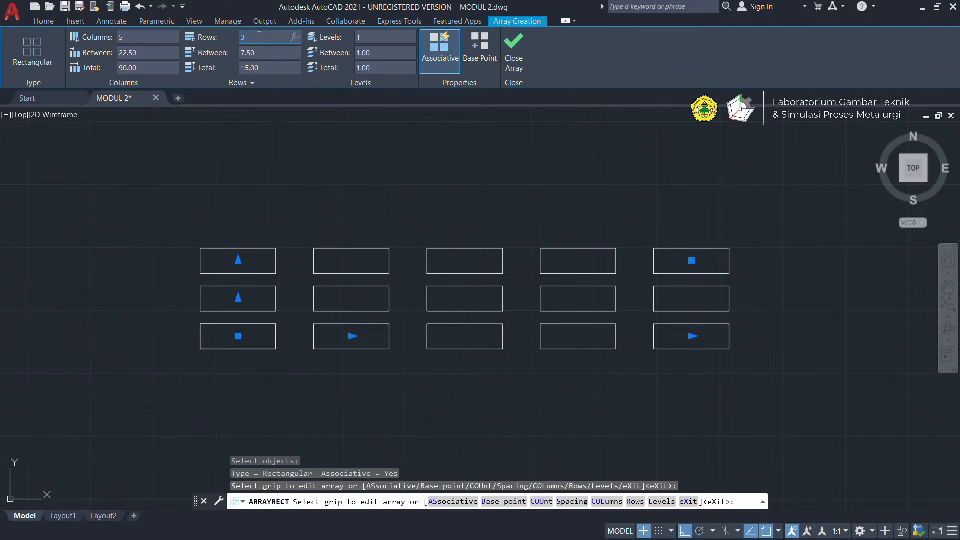
key(Return)
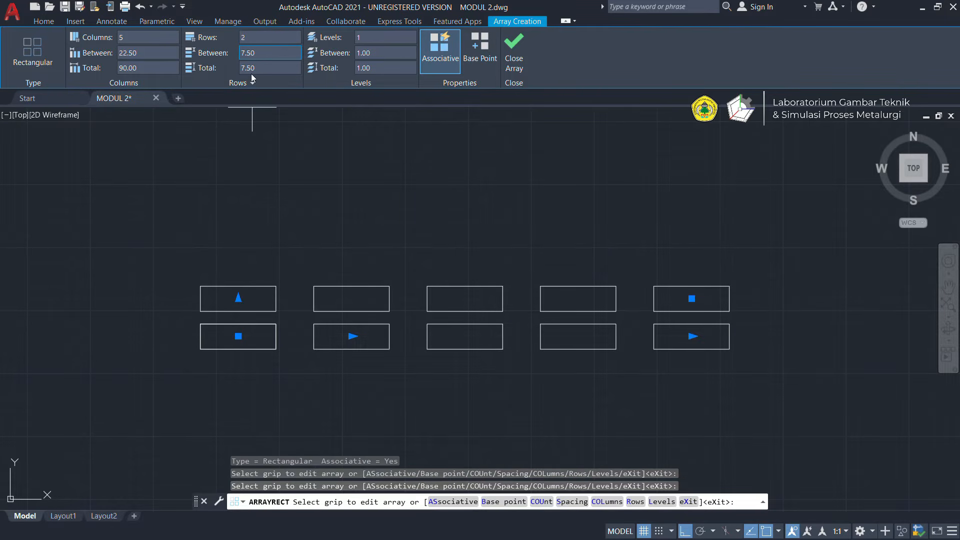
scroll(440, 320, up, 3)
middle_drag(461, 385, 512, 365)
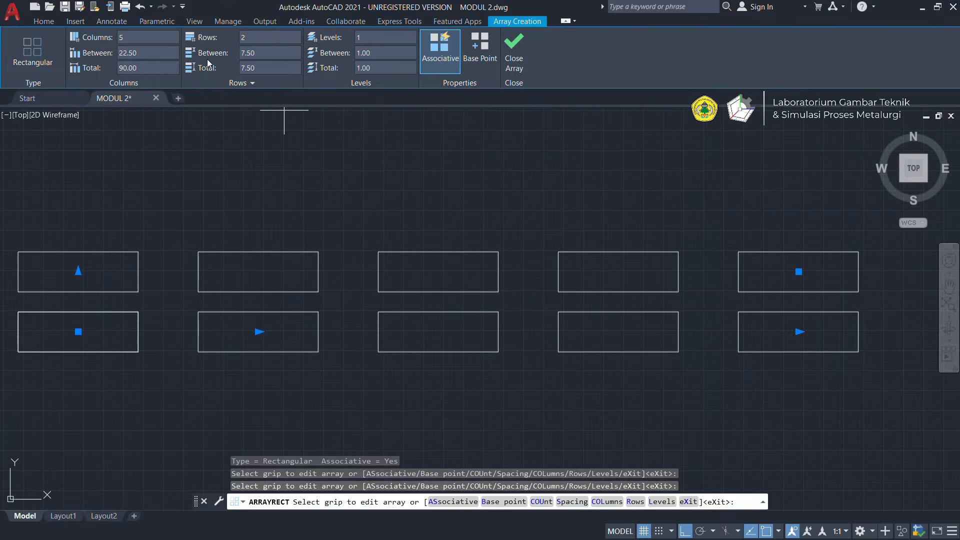
middle_drag(268, 248, 363, 251)
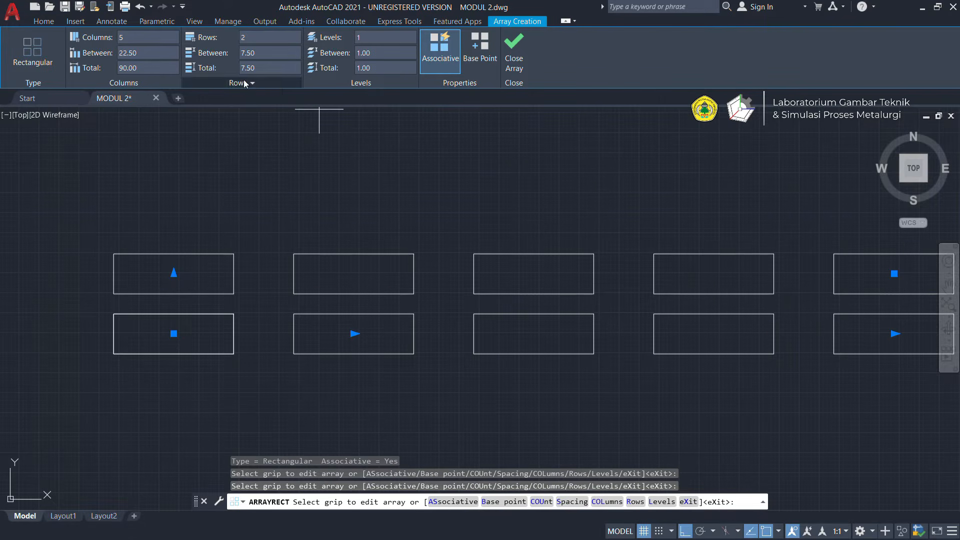
scroll(256, 275, up, 2)
middle_drag(257, 275, 318, 254)
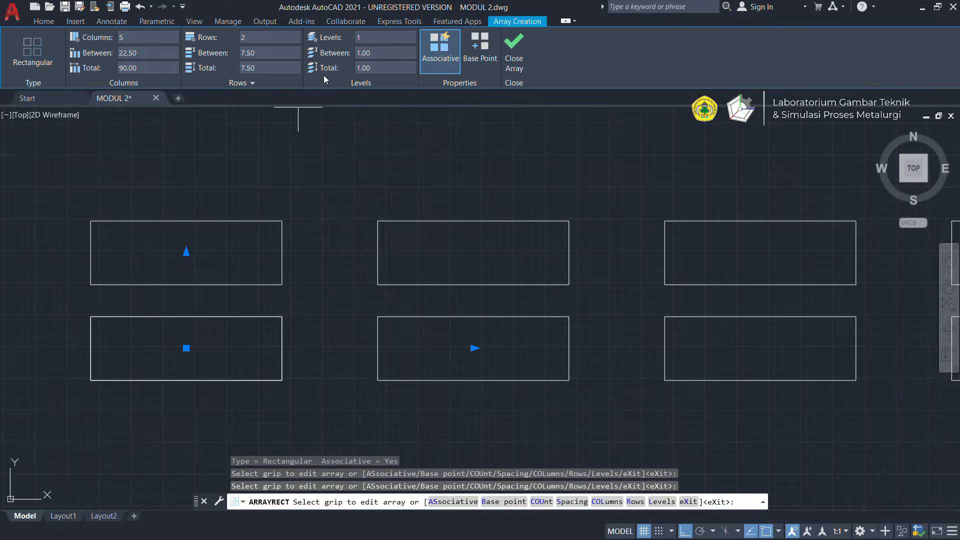
Set the array's levels to 2 and inspect the stacked copies in a tilted 3D view
scroll(469, 181, down, 3)
middle_drag(470, 182, 334, 235)
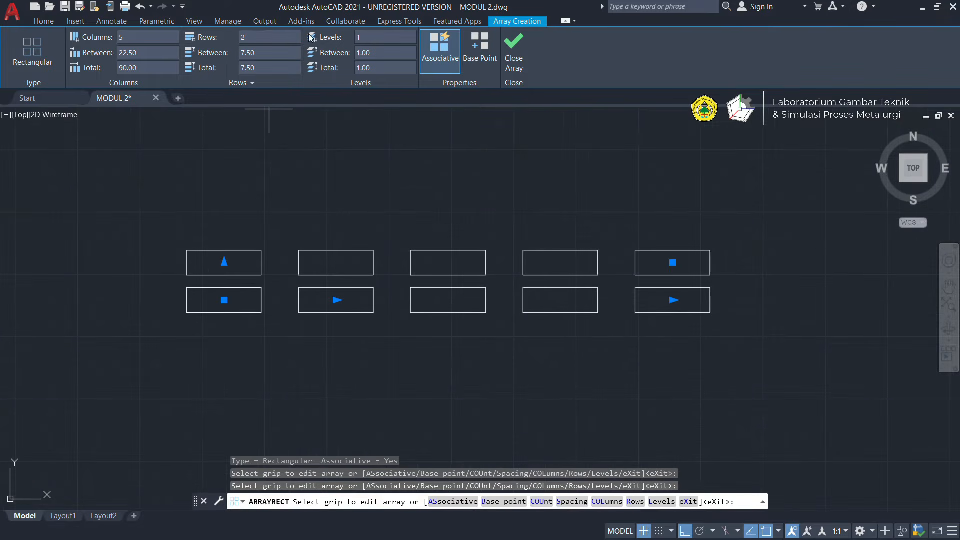
middle_drag(514, 232, 488, 272)
mouse_move(428, 315)
middle_down()
mouse_move(474, 289)
mouse_move(467, 278)
middle_up()
scroll(516, 308, up, 2)
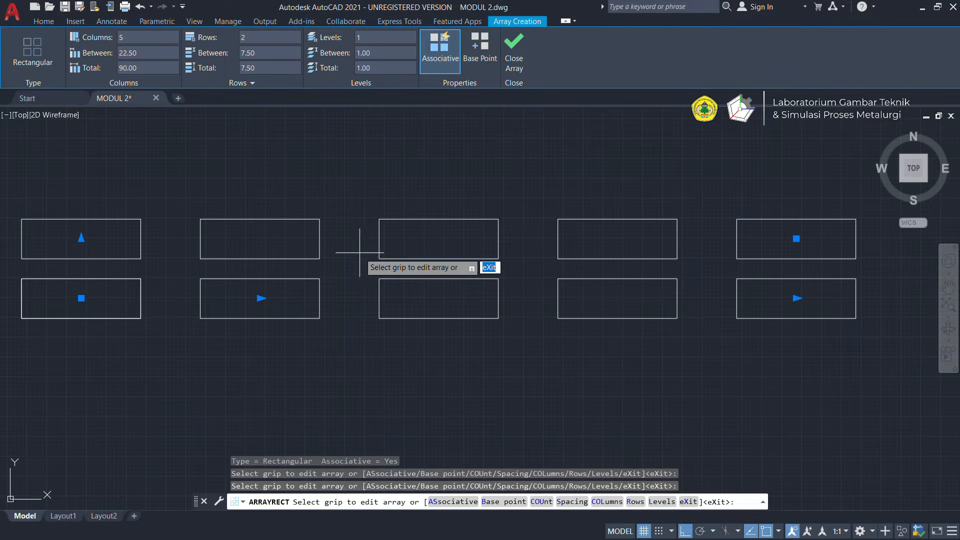
mouse_move(473, 340)
middle_down()
mouse_move(479, 322)
mouse_move(481, 353)
middle_up()
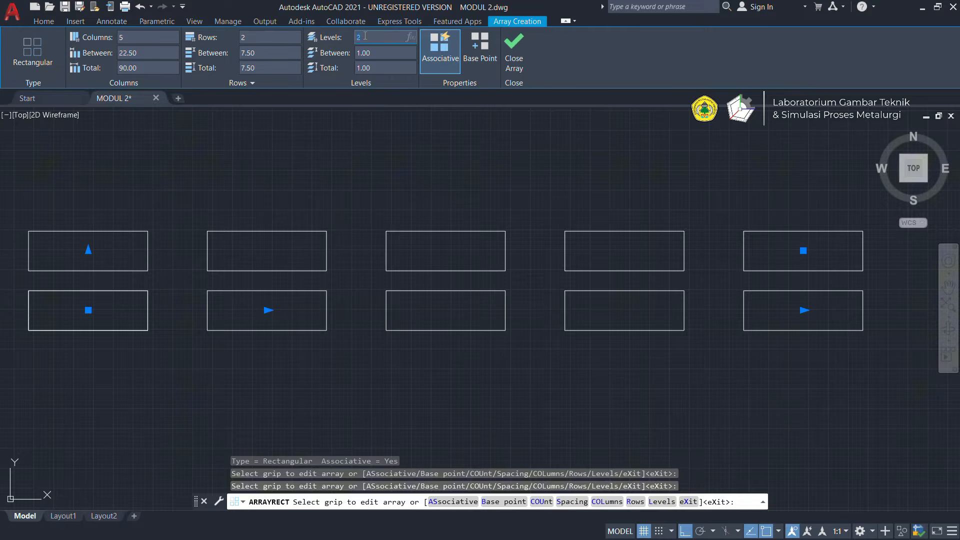
key(Return)
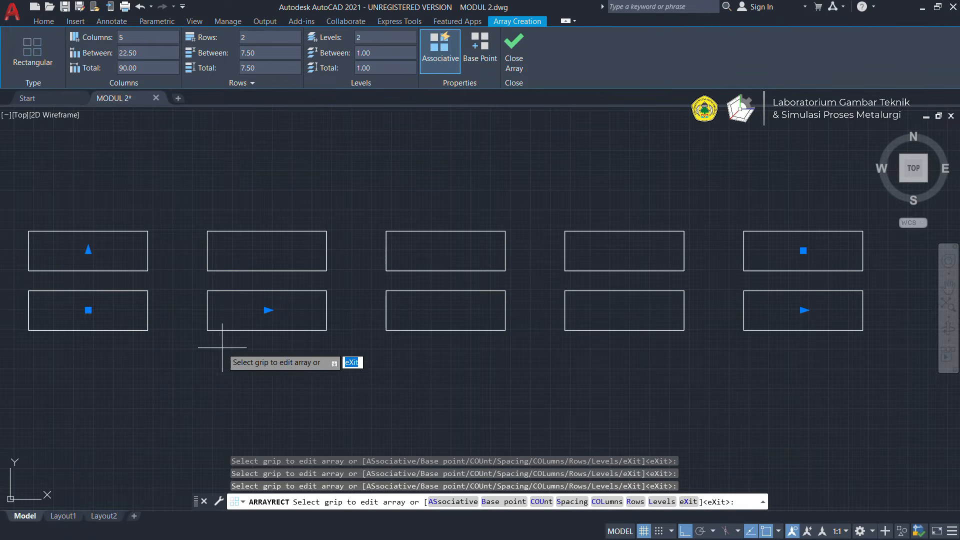
shift+middle_drag(263, 366, 298, 238)
scroll(410, 300, up, 6)
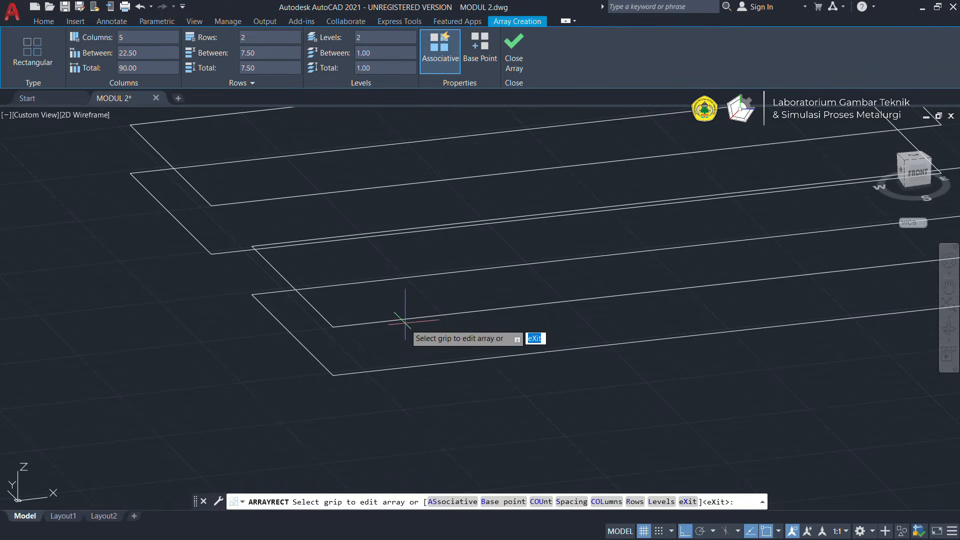
Return the drawing to the top view and finish the rectangular array of rectangles
click(917, 162)
scroll(518, 277, up, 6)
scroll(523, 305, down, 6)
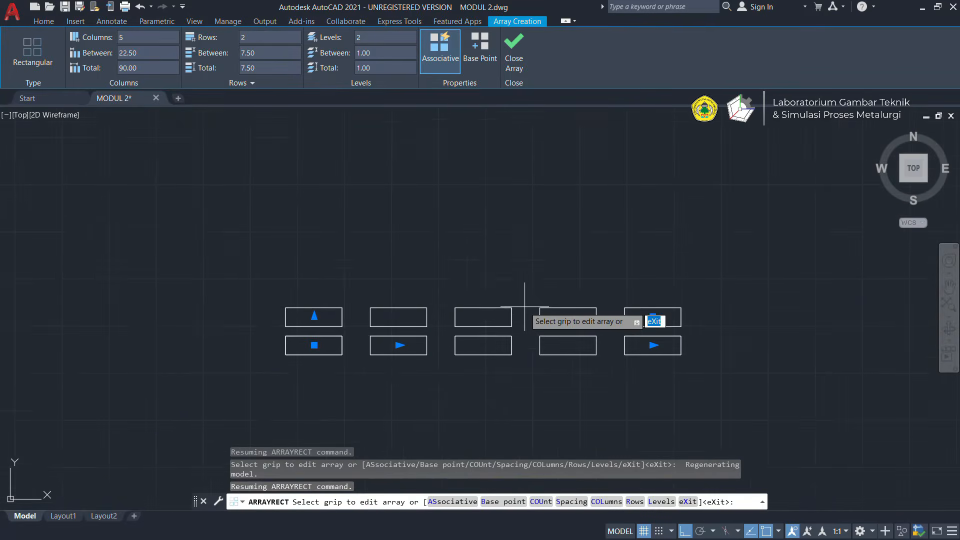
middle_drag(523, 305, 521, 242)
scroll(507, 232, up, 2)
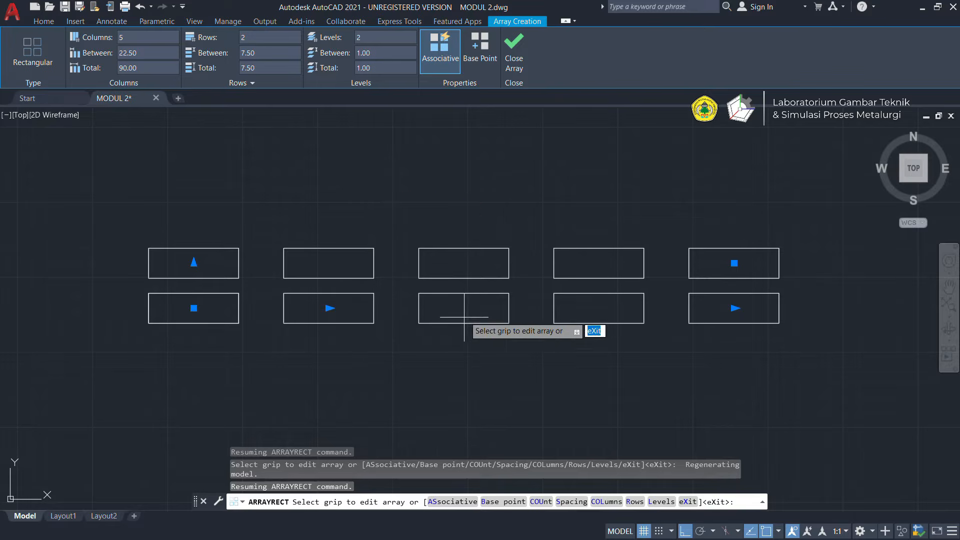
click(513, 71)
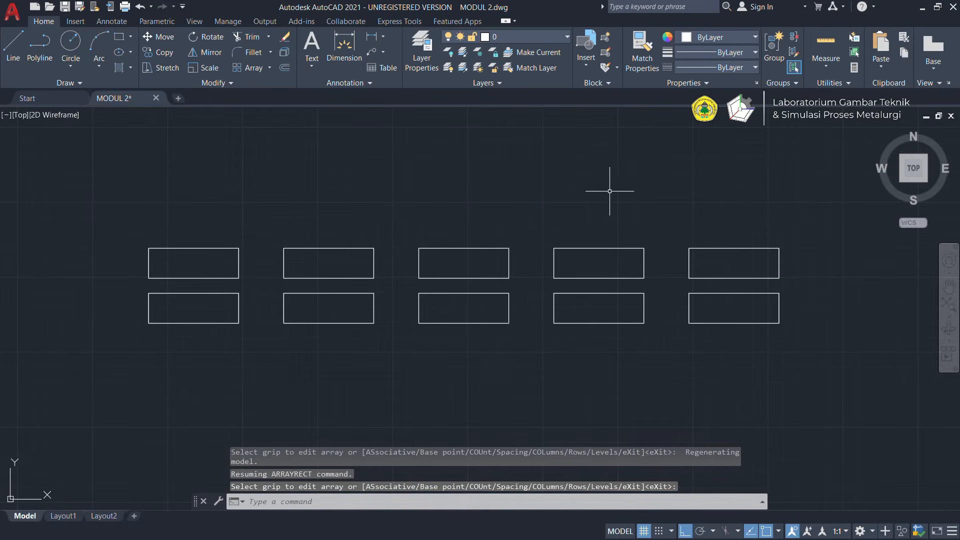
middle_drag(627, 227, 613, 305)
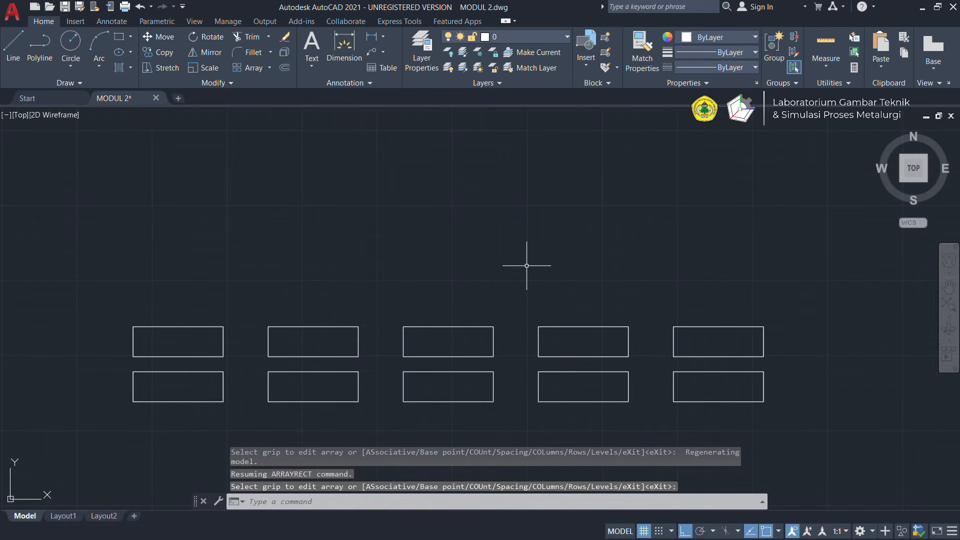
middle_drag(526, 265, 522, 329)
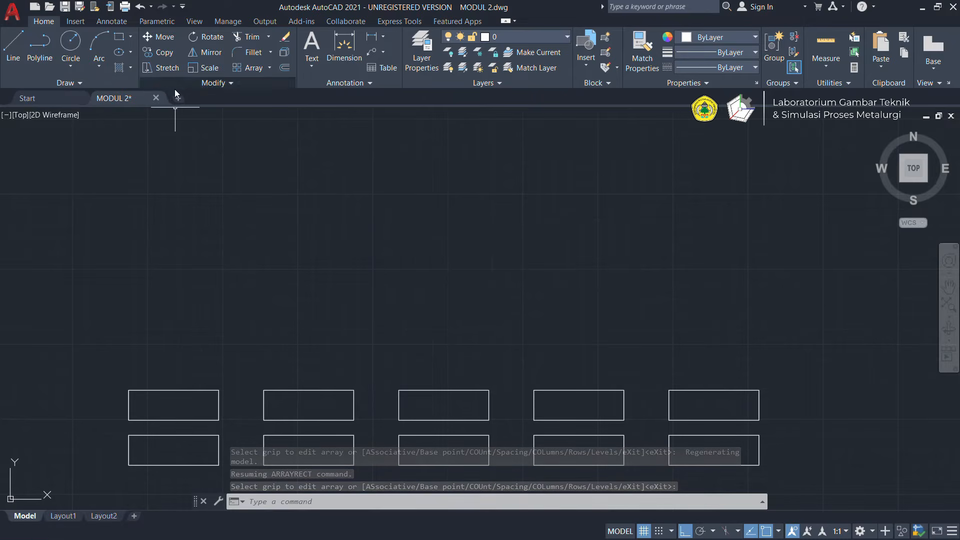
click(269, 68)
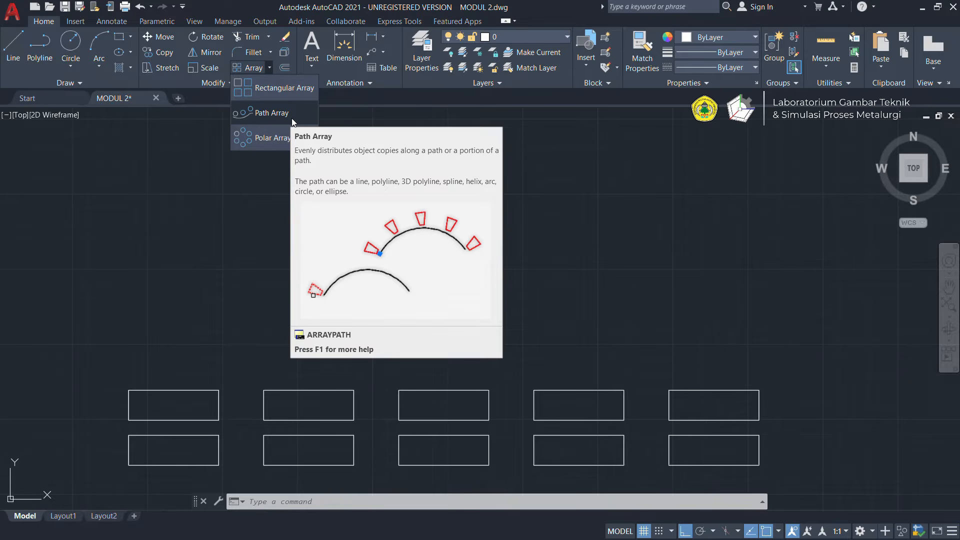
click(482, 196)
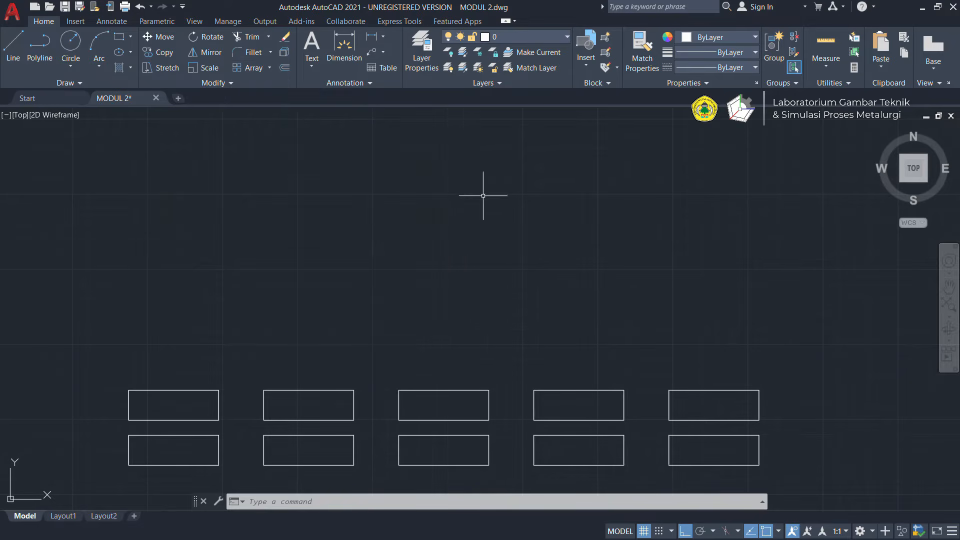
Draw a horizontal line 100 units long in the empty area above the arrayed rectangles
click(12, 50)
scroll(477, 270, up, 5)
click(418, 263)
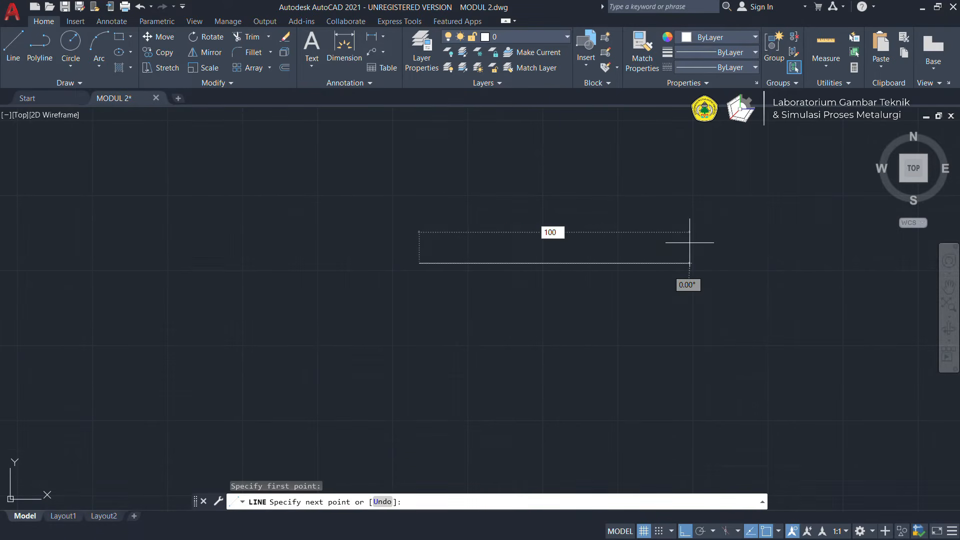
key(Return)
key(Escape)
Draw a circle of radius 5 above the left end of the 100-unit line
scroll(543, 313, down, 5)
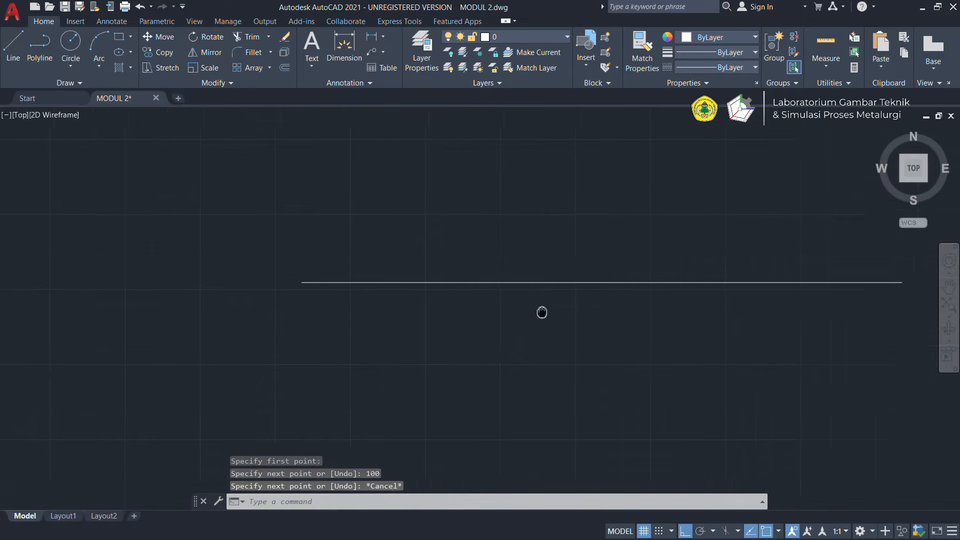
scroll(635, 257, up, 2)
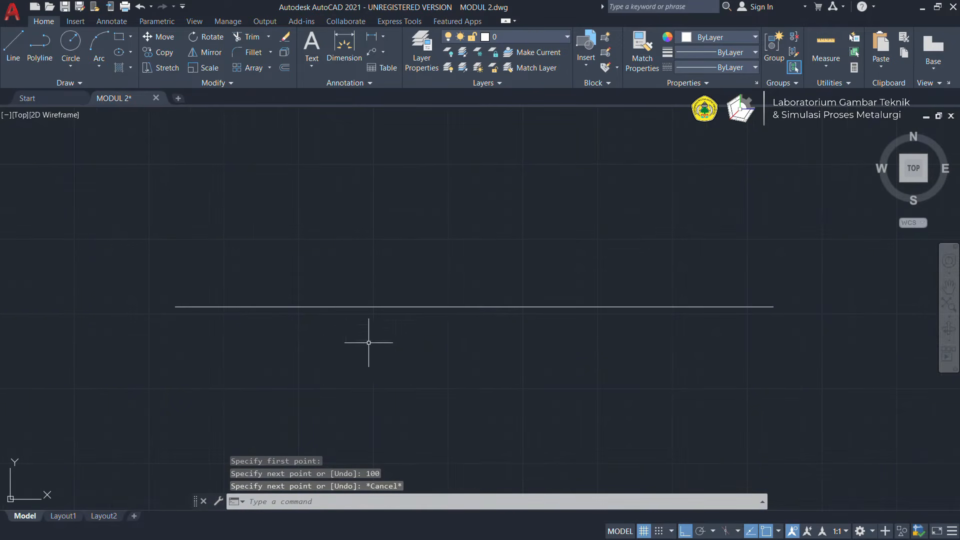
click(70, 45)
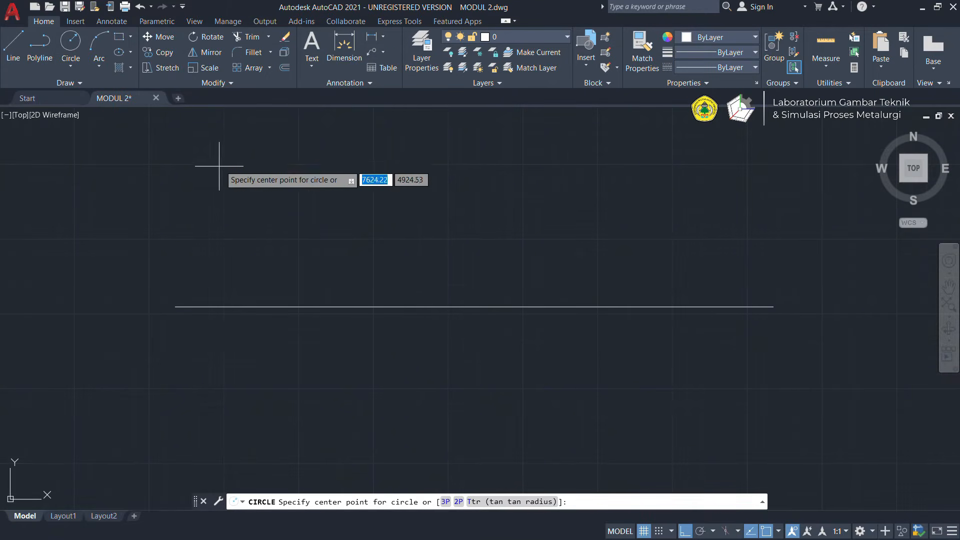
click(230, 144)
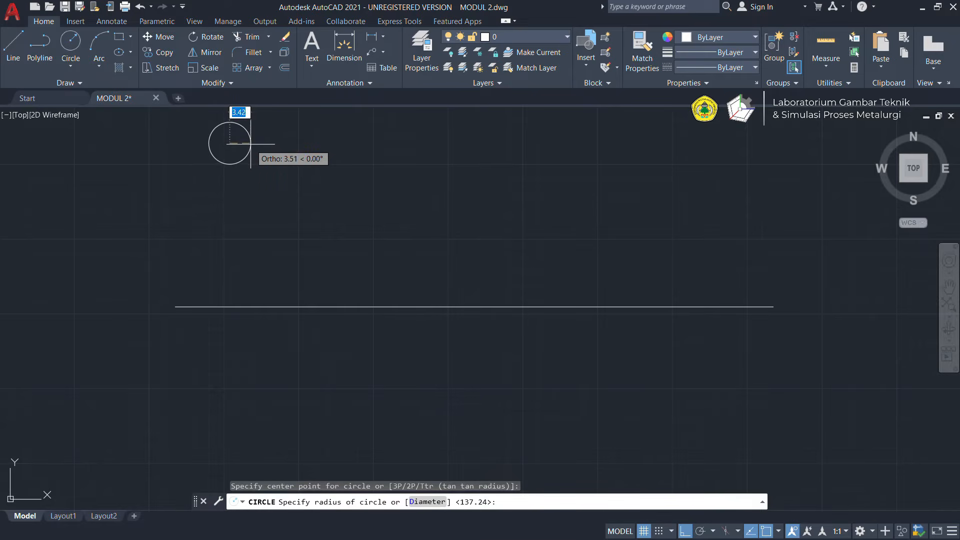
middle_drag(251, 143, 257, 171)
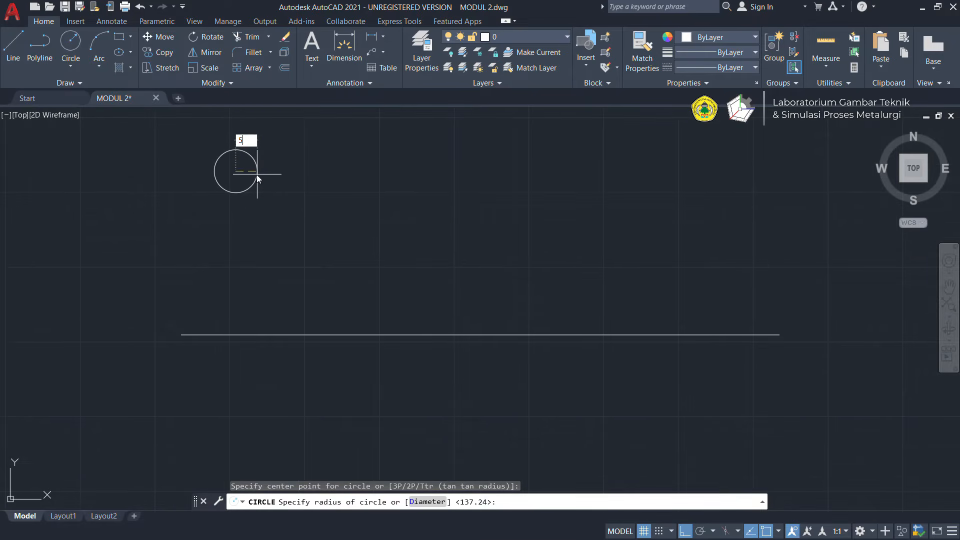
key(Return)
Create a path array of the circle using the horizontal line as the path curve
scroll(284, 238, down, 2)
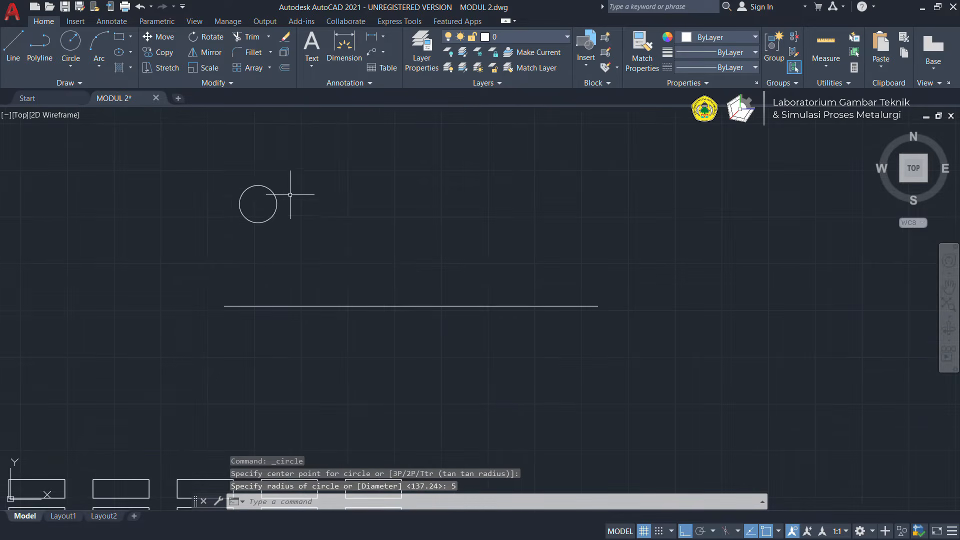
click(270, 68)
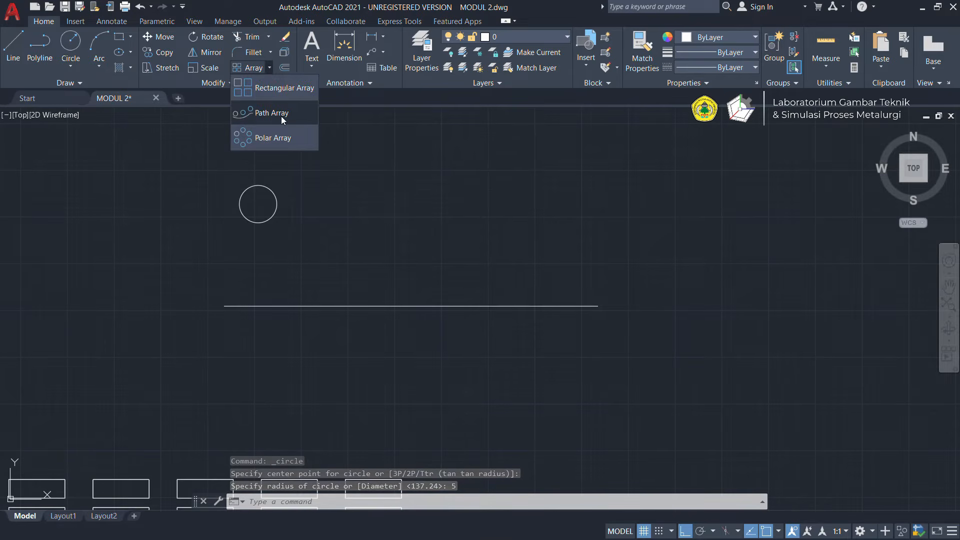
click(273, 114)
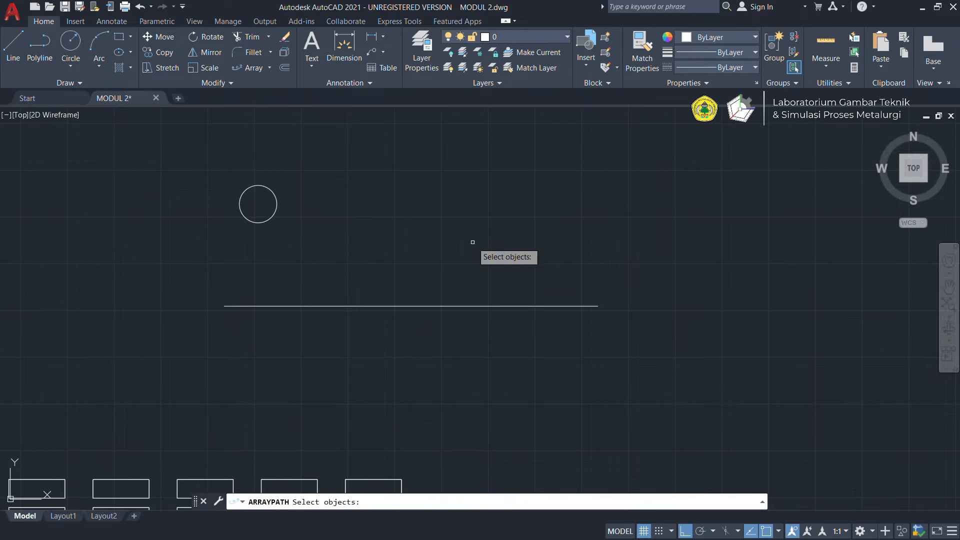
key(Escape)
text(array)
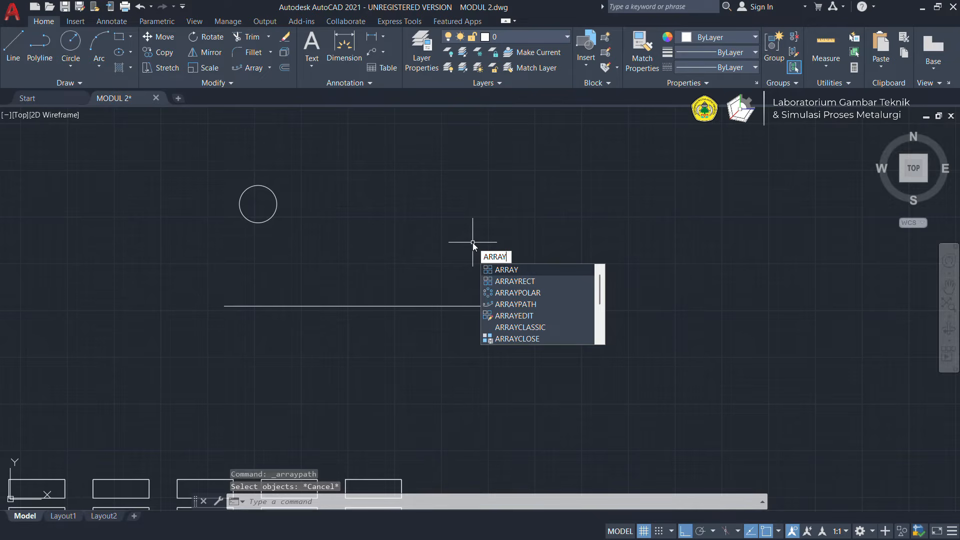
click(507, 304)
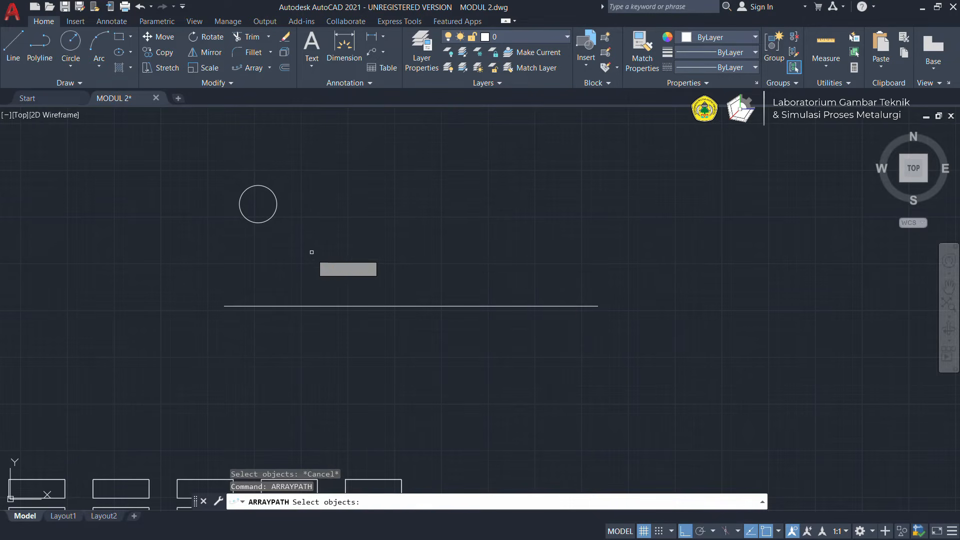
click(276, 214)
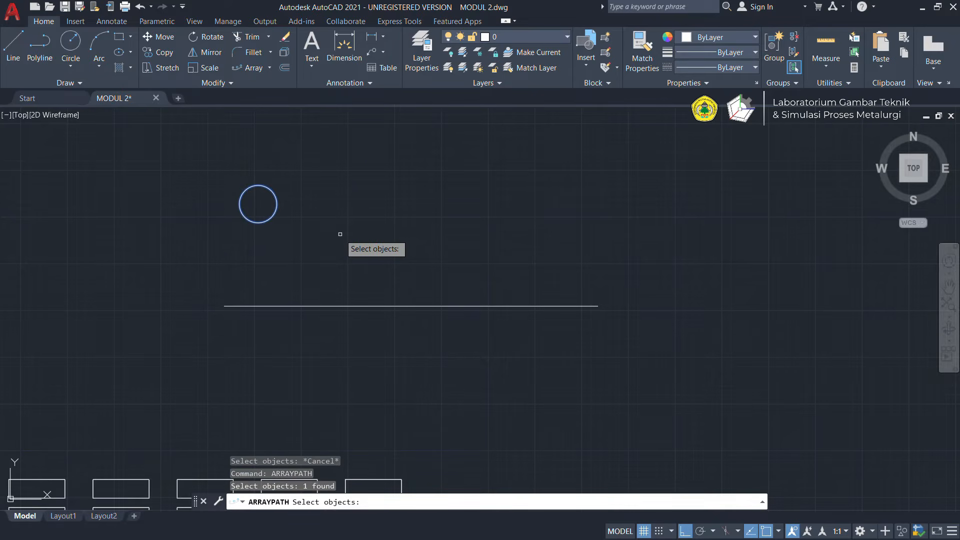
key(Return)
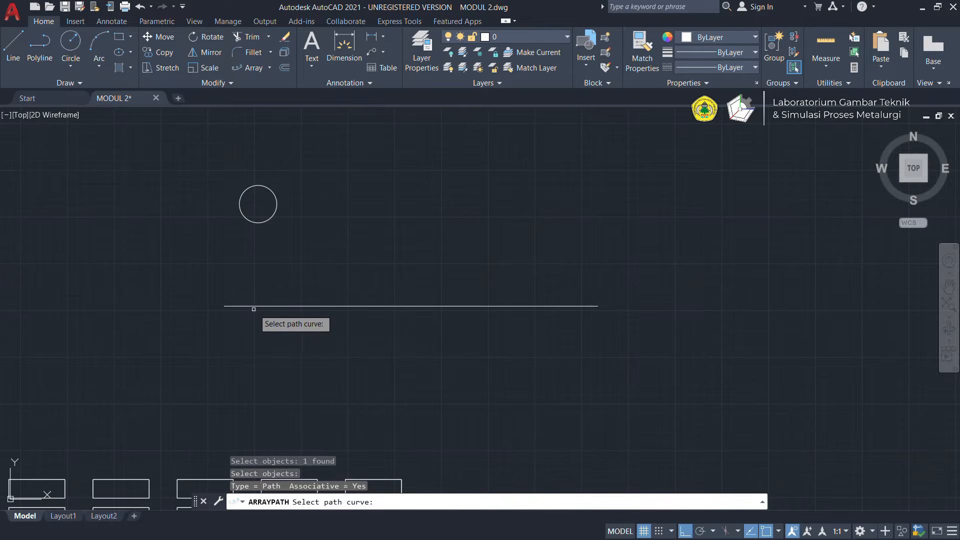
click(298, 306)
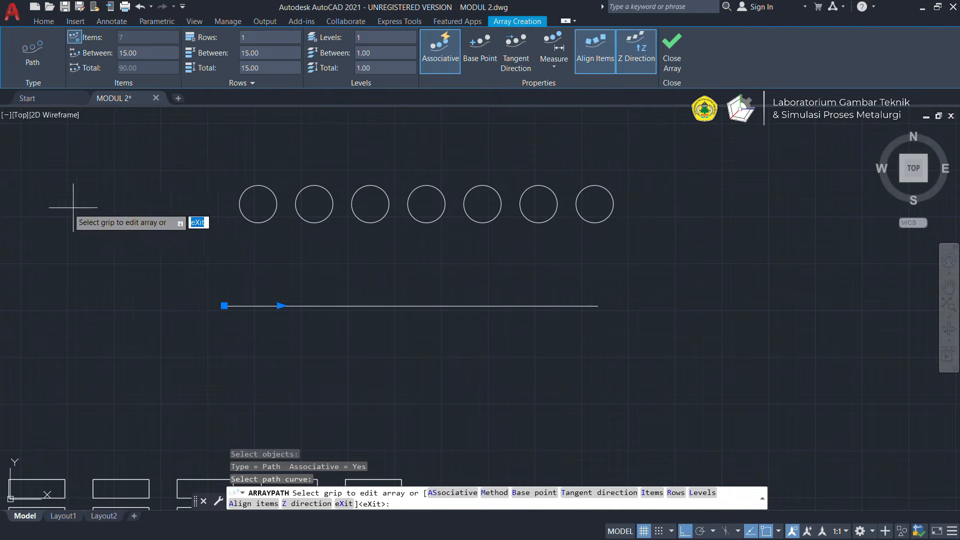
Try out the path array's item spacing grip along the line, reducing the distance between circles to about 7.11
click(280, 306)
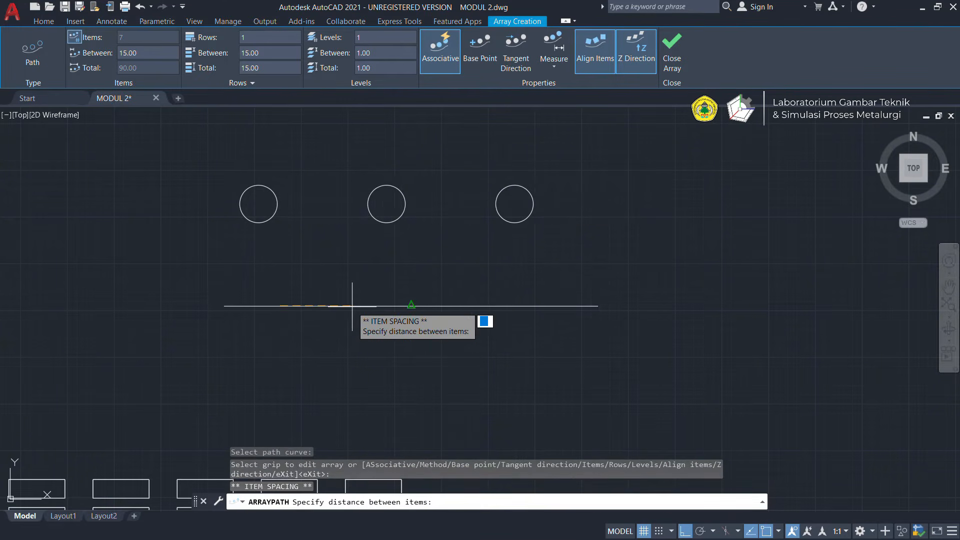
click(277, 300)
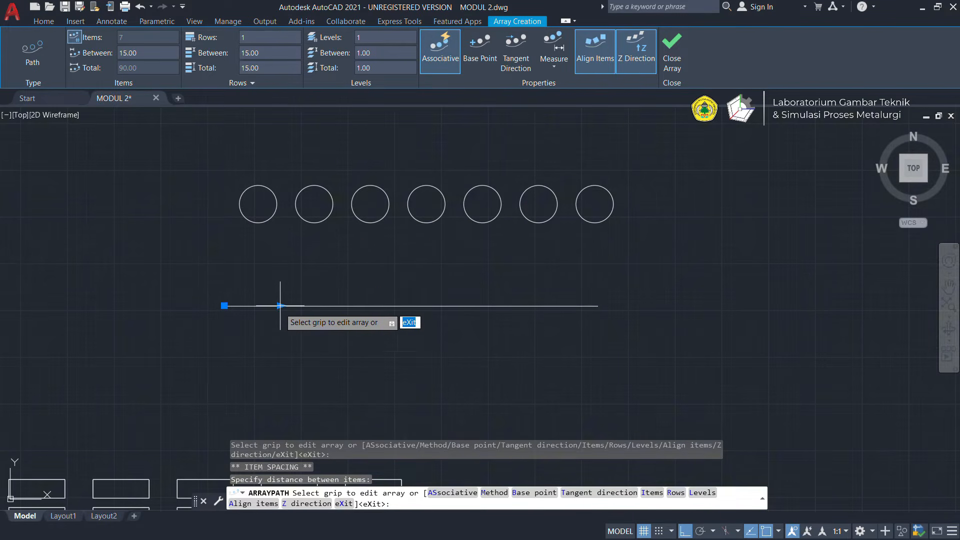
click(280, 306)
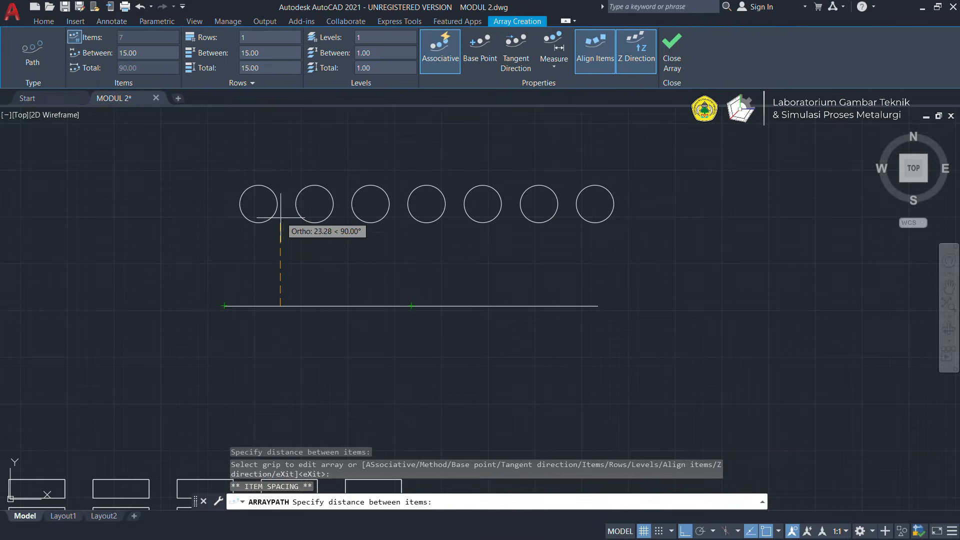
click(251, 305)
scroll(441, 207, up, 2)
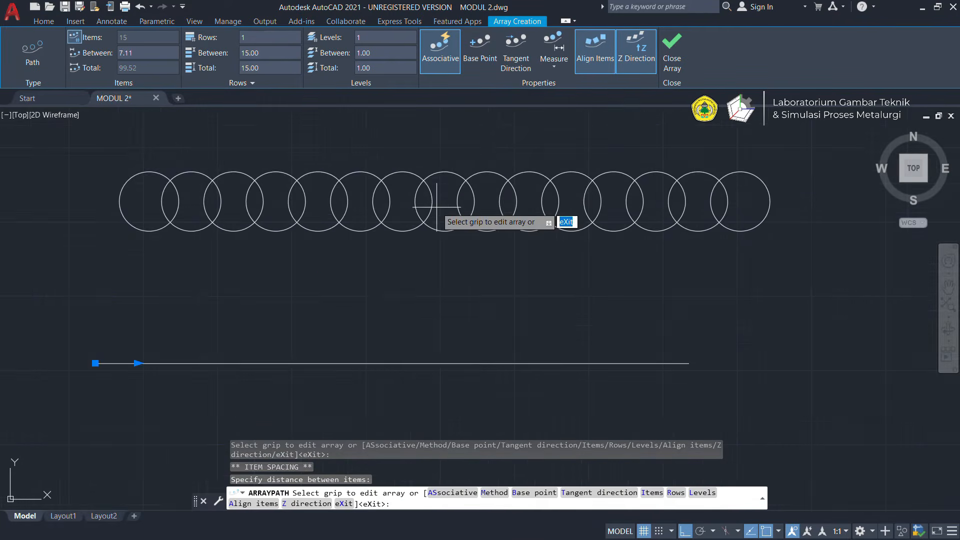
scroll(424, 205, down, 2)
middle_drag(429, 203, 382, 223)
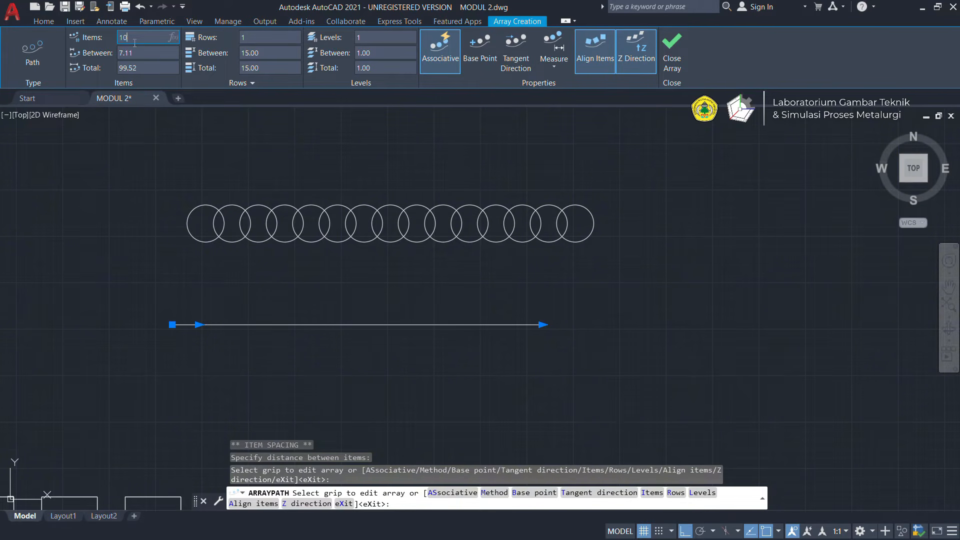
Set the path array to 10 items with a distance of 10 between them
click(135, 43)
text(10)
key(Return)
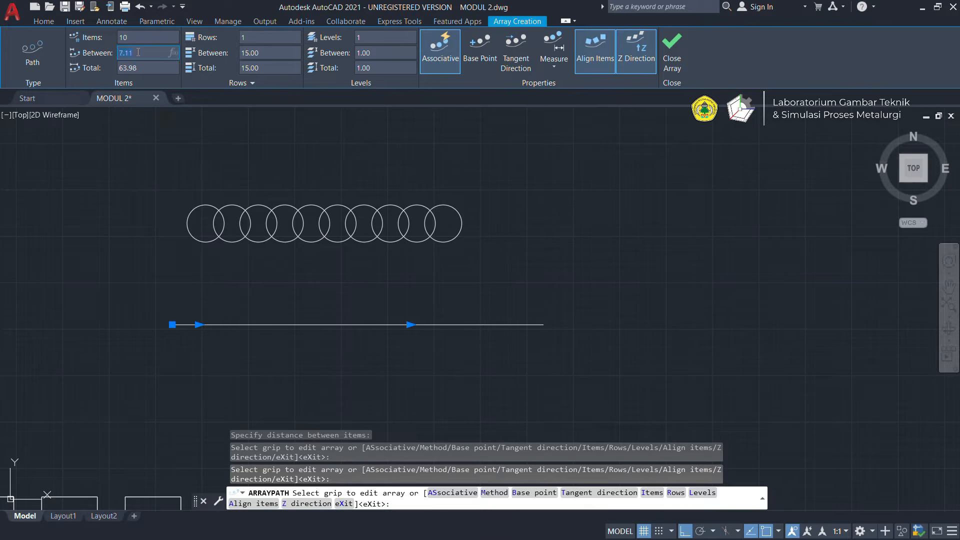
key(Return)
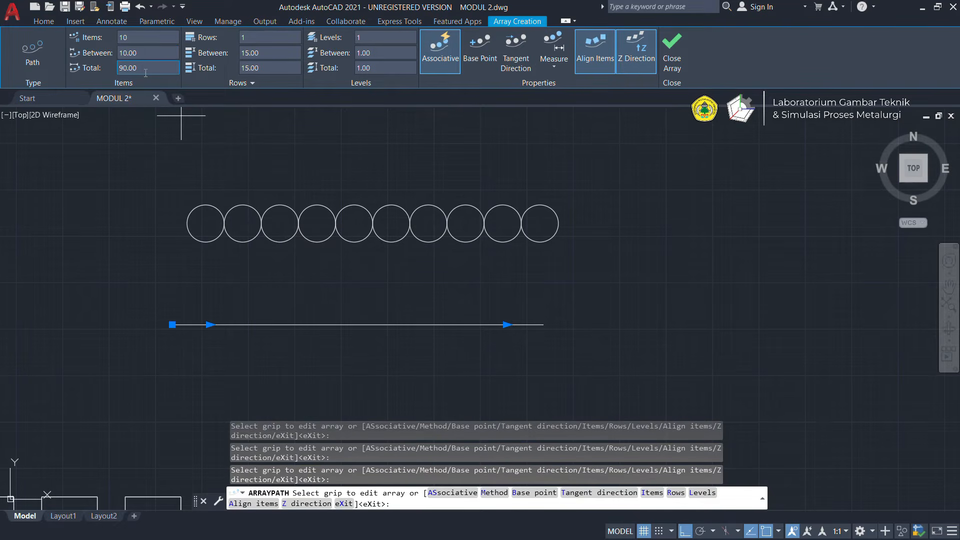
Extend the path array to 11 items with the item count grip at the line's right endpoint, and try its spacing grip
click(506, 324)
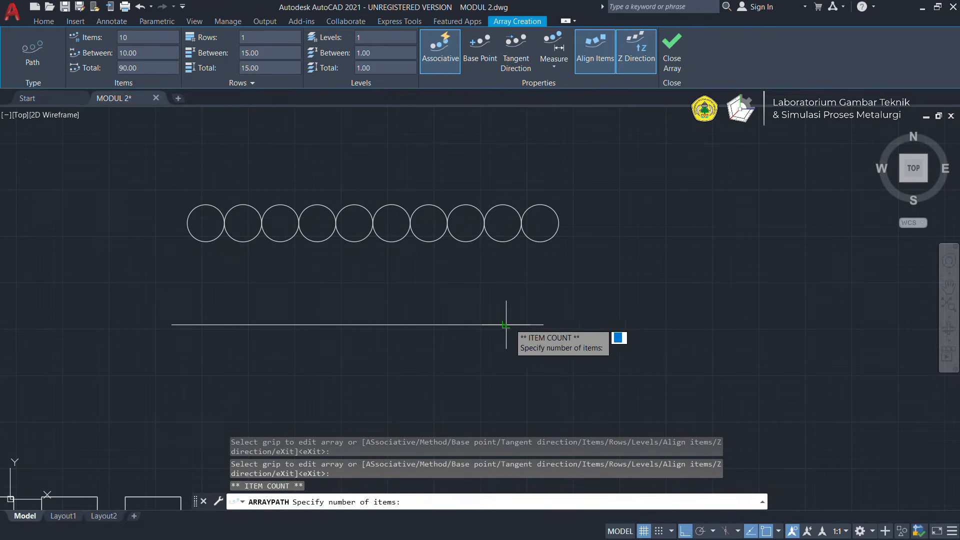
click(543, 324)
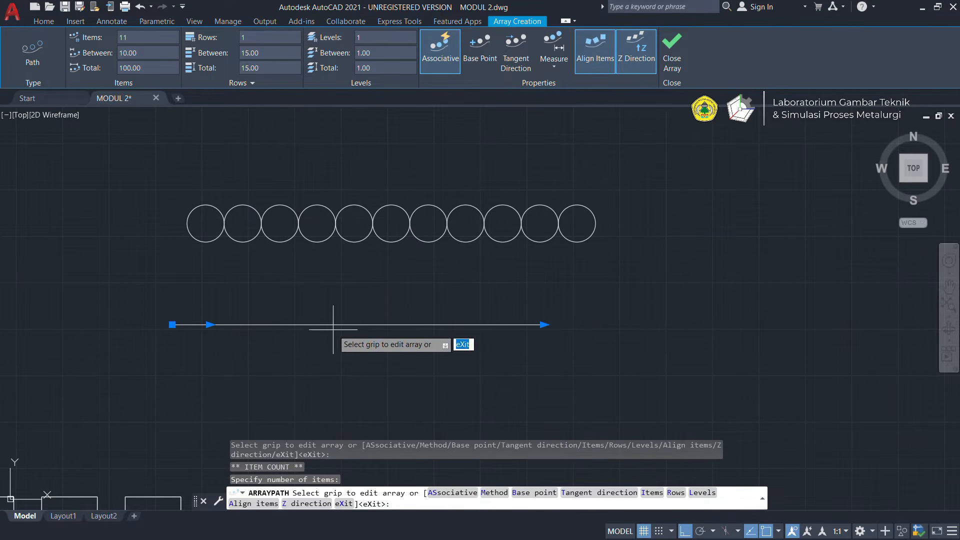
click(210, 325)
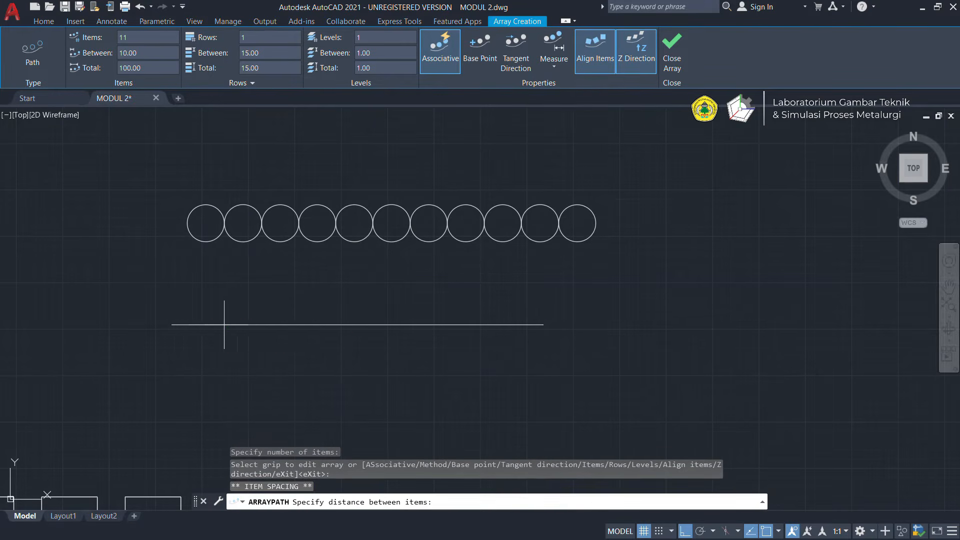
click(209, 325)
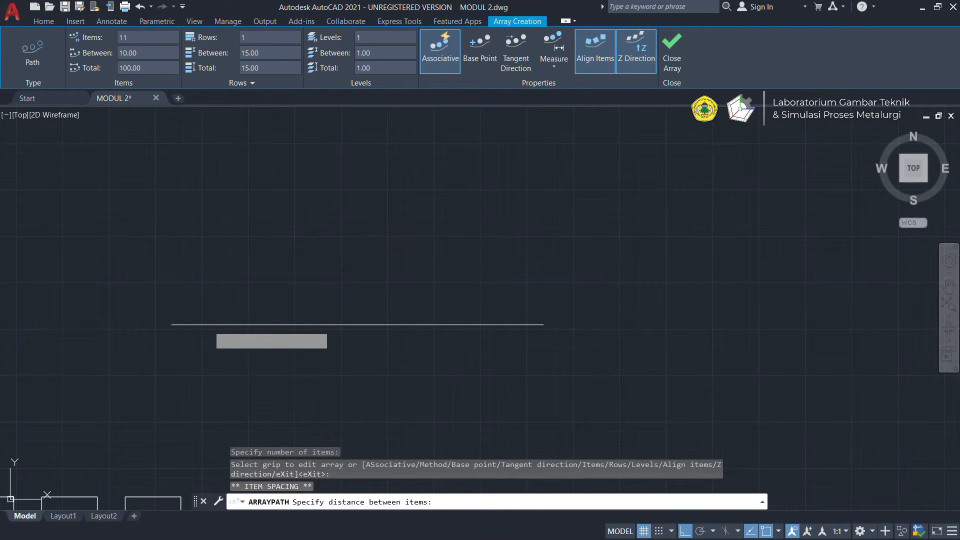
click(544, 324)
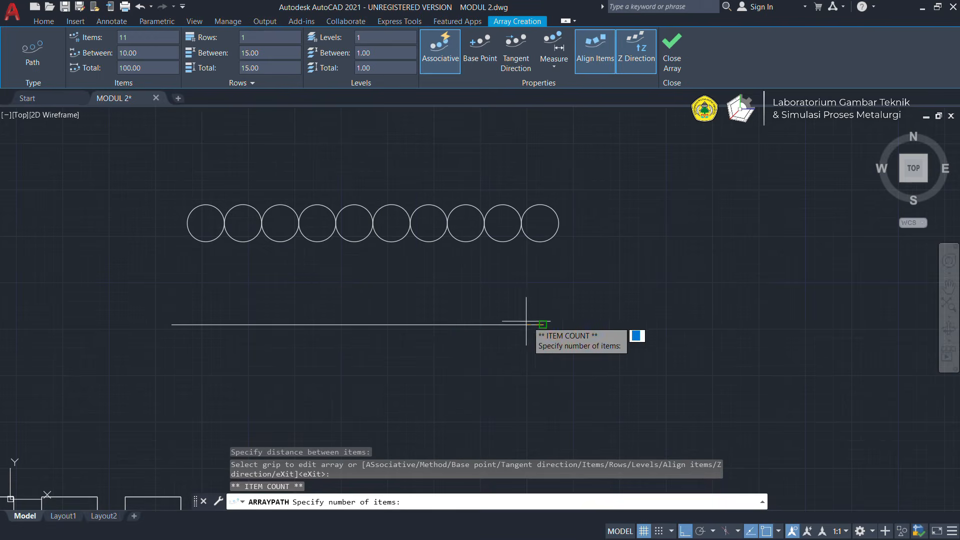
click(545, 322)
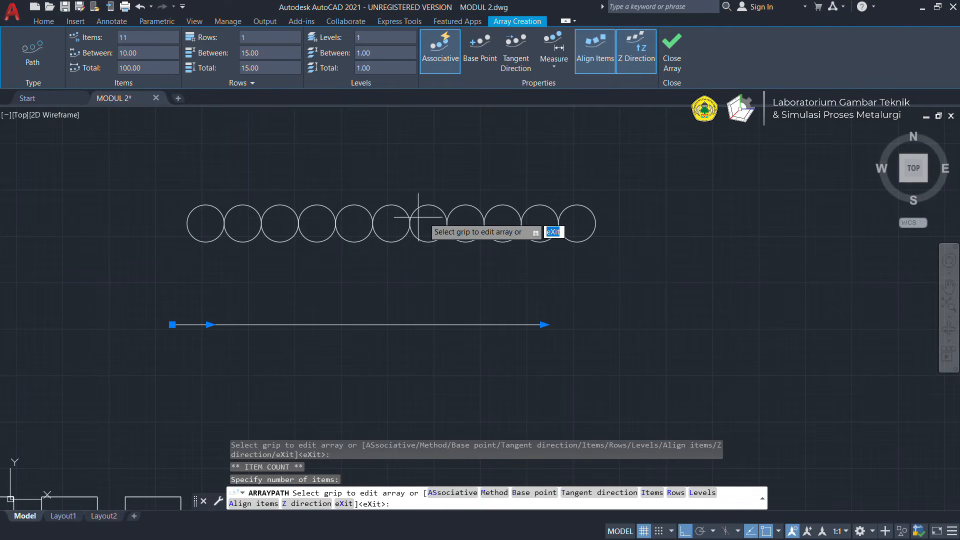
Set the path array of circles to 3 rows
click(255, 38)
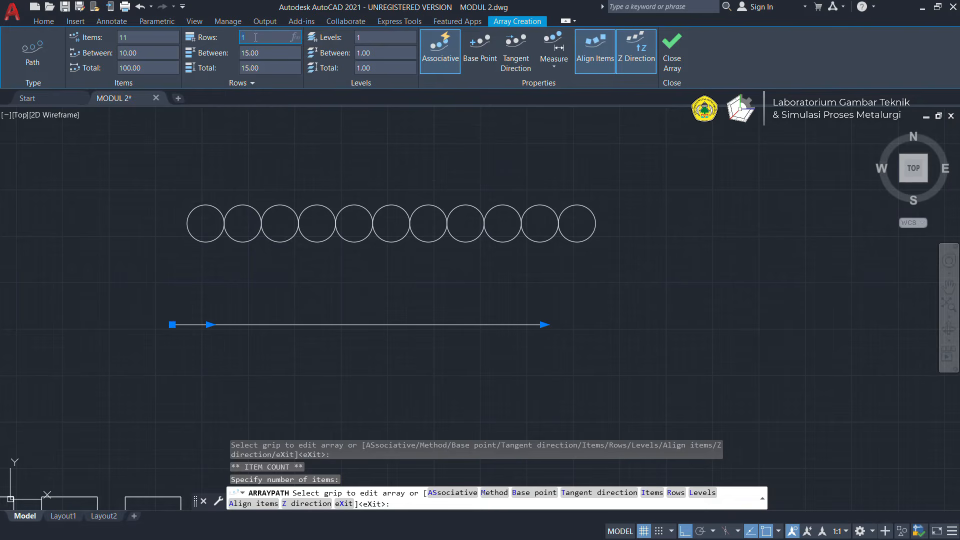
text(3)
key(Return)
scroll(415, 137, down, 2)
middle_drag(415, 151, 417, 218)
scroll(417, 217, up, 2)
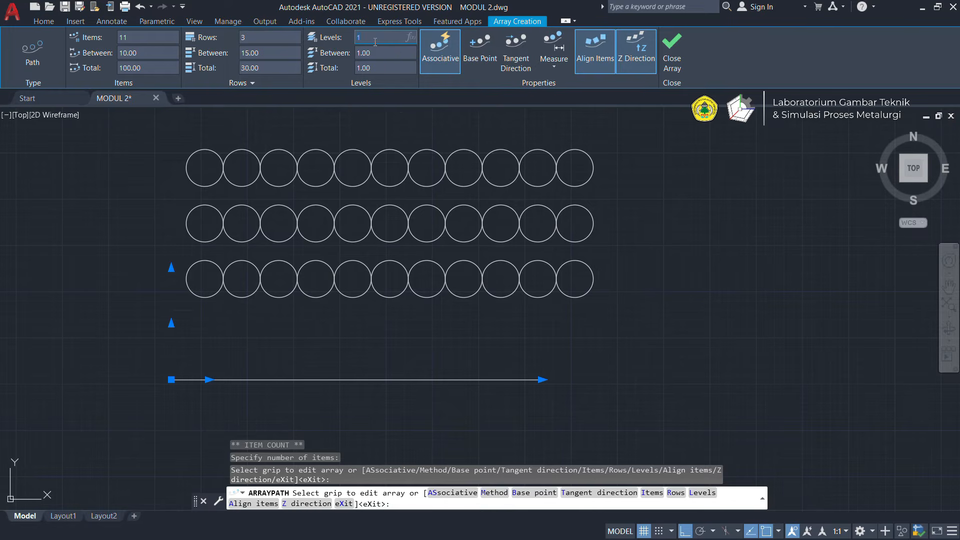
Set the path array to 3 levels, inspect the stacked circles in 3D, and return to the top view
key(Return)
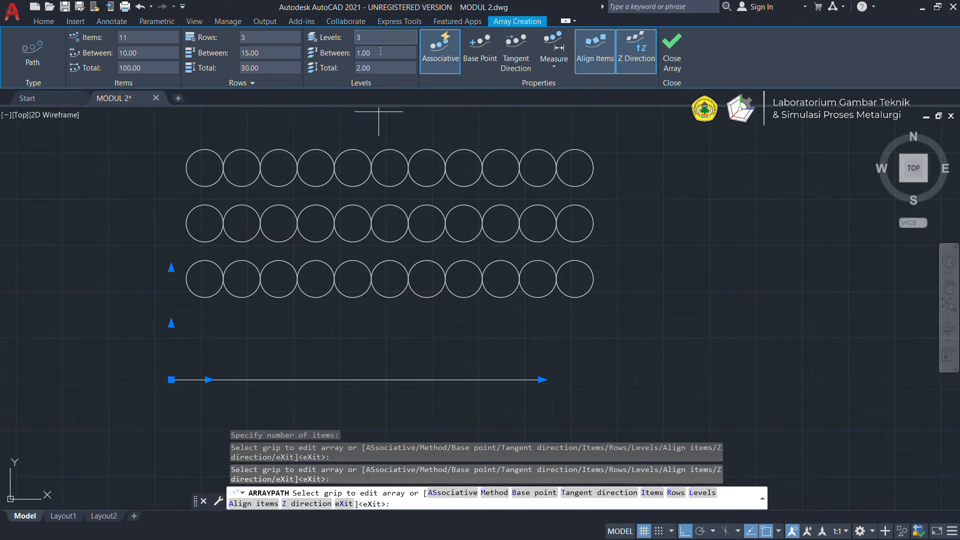
shift+middle_drag(403, 238, 426, 230)
scroll(425, 225, up, 5)
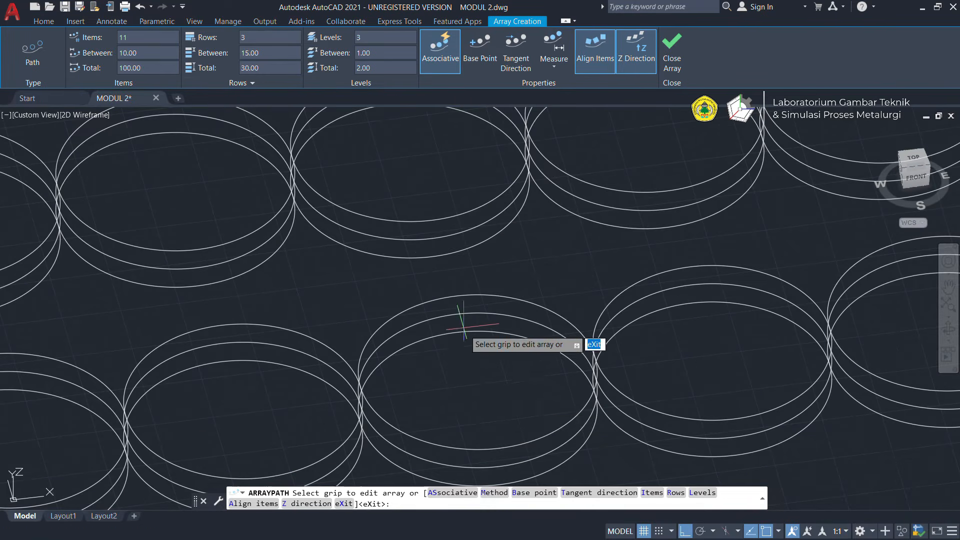
scroll(464, 392, up, 2)
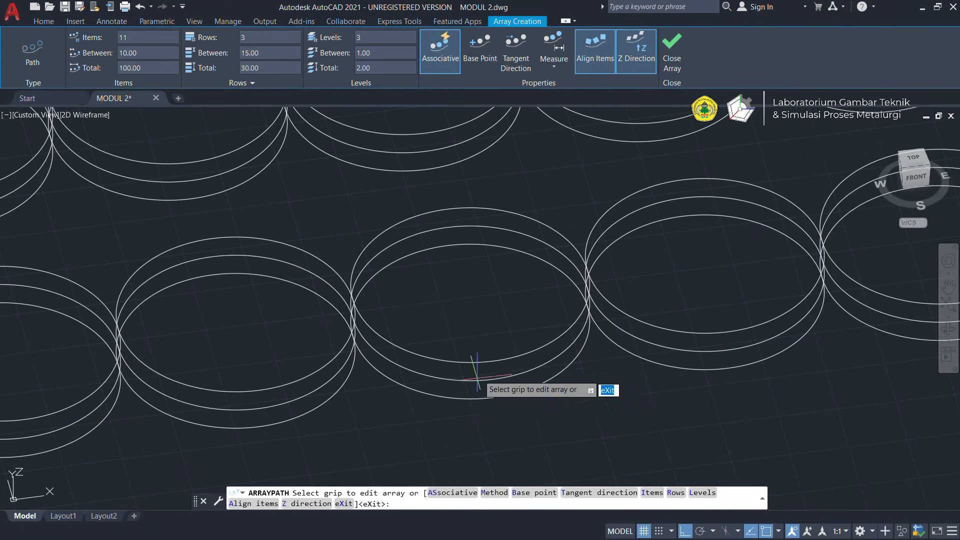
click(921, 159)
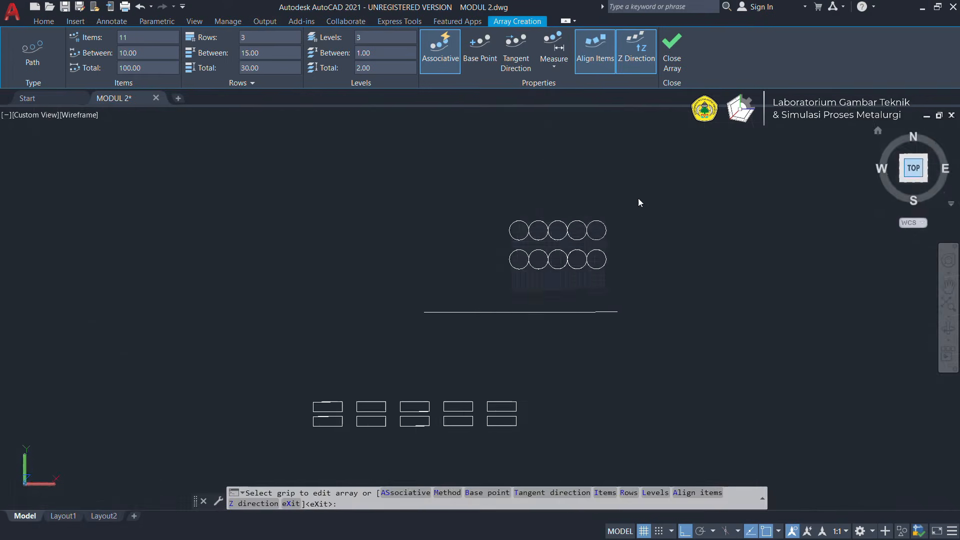
scroll(632, 220, up, 4)
middle_drag(467, 274, 495, 234)
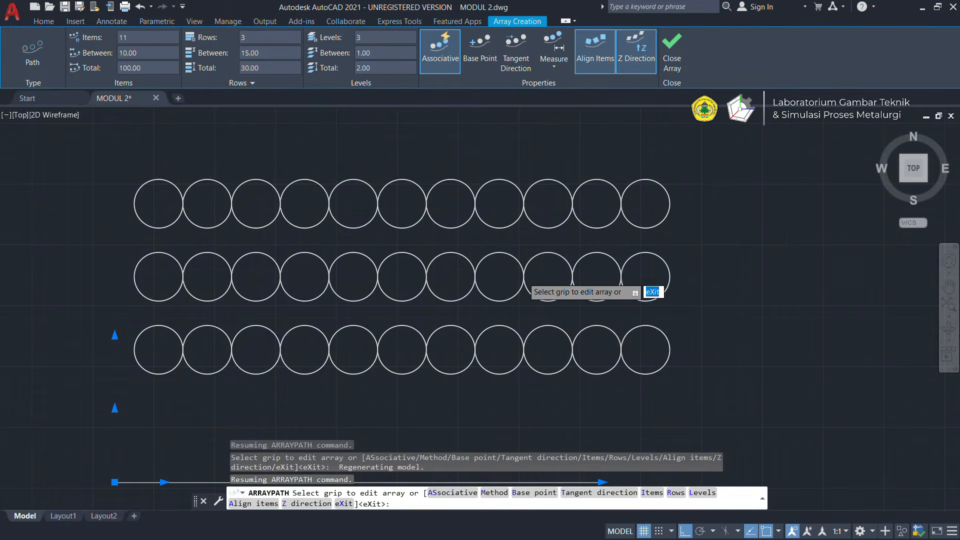
scroll(522, 278, down, 1)
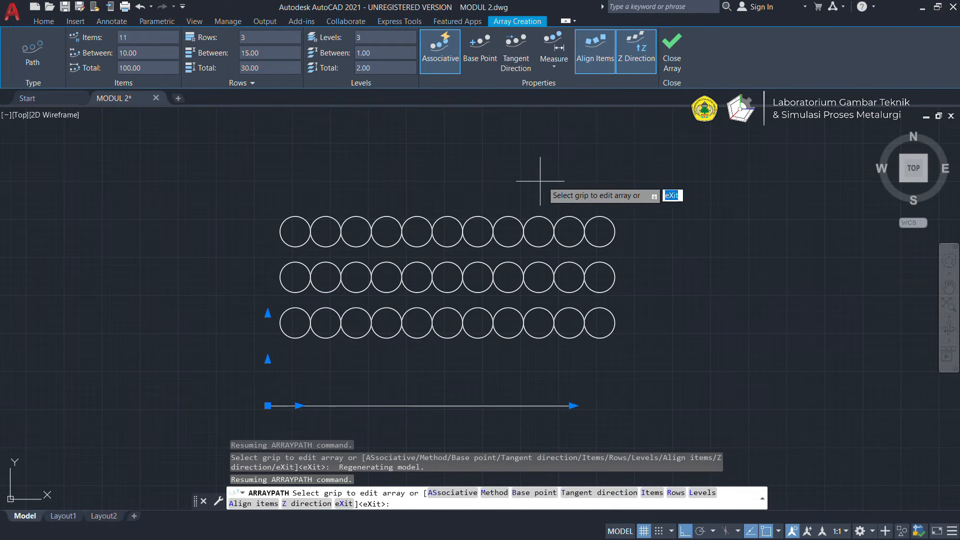
Turn off the path array's associativity, finish the array, and check how its individual circles select
click(439, 61)
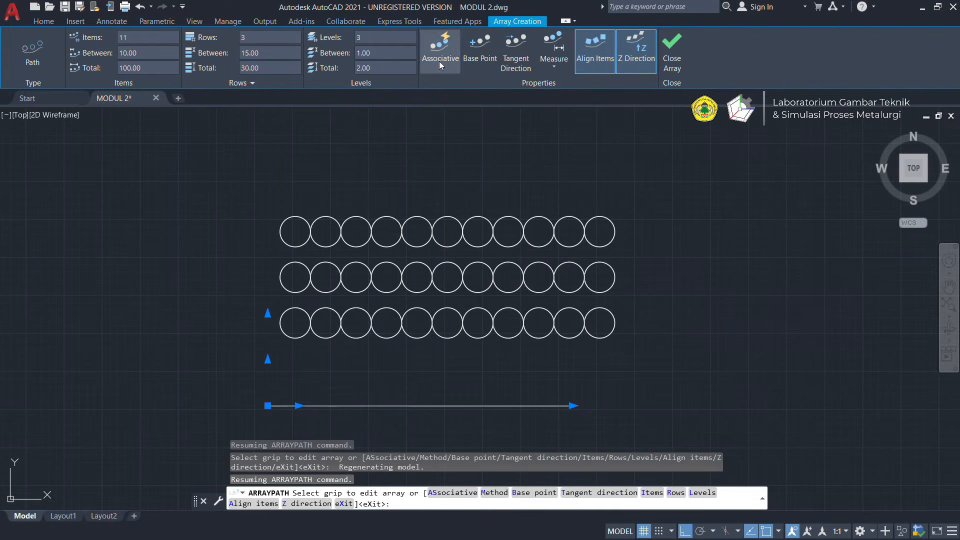
click(678, 61)
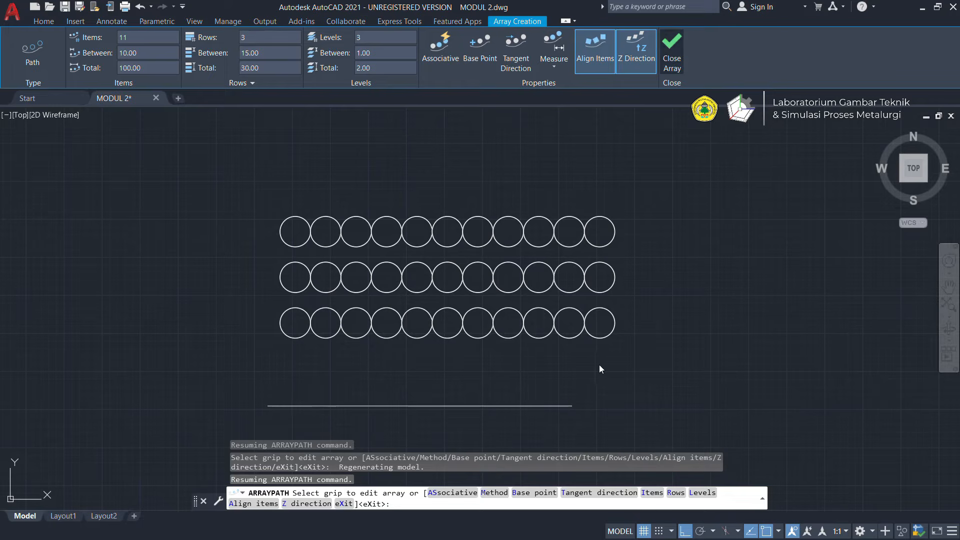
click(600, 337)
key(Escape)
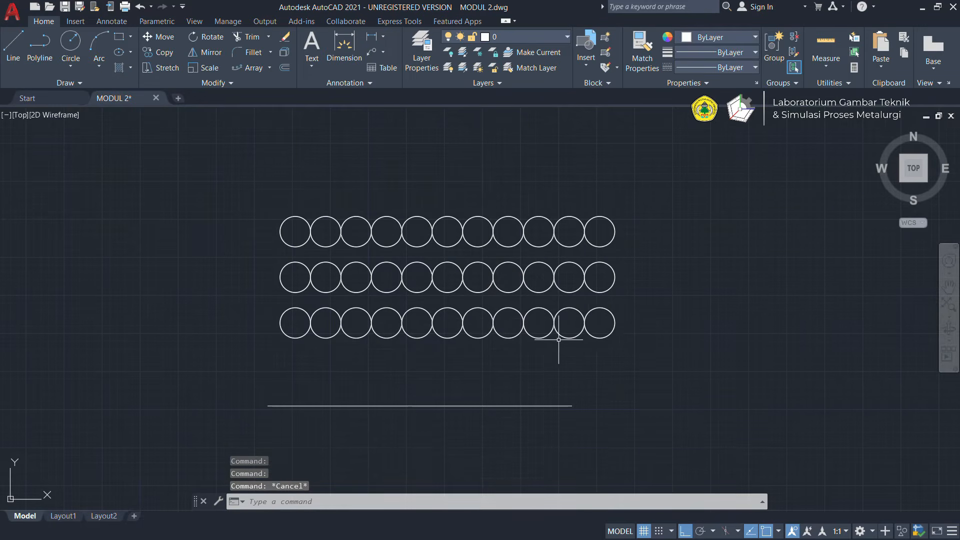
key(Escape)
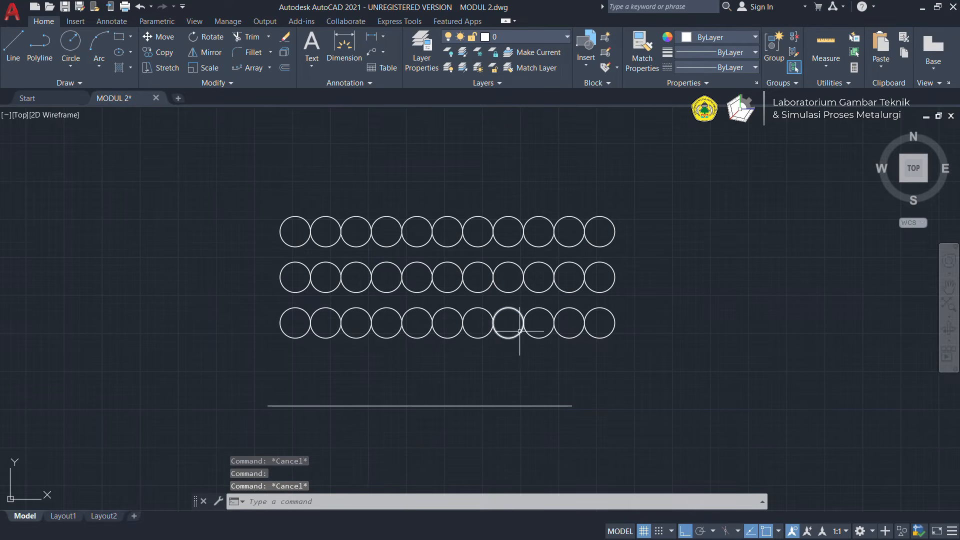
click(489, 338)
key(Escape)
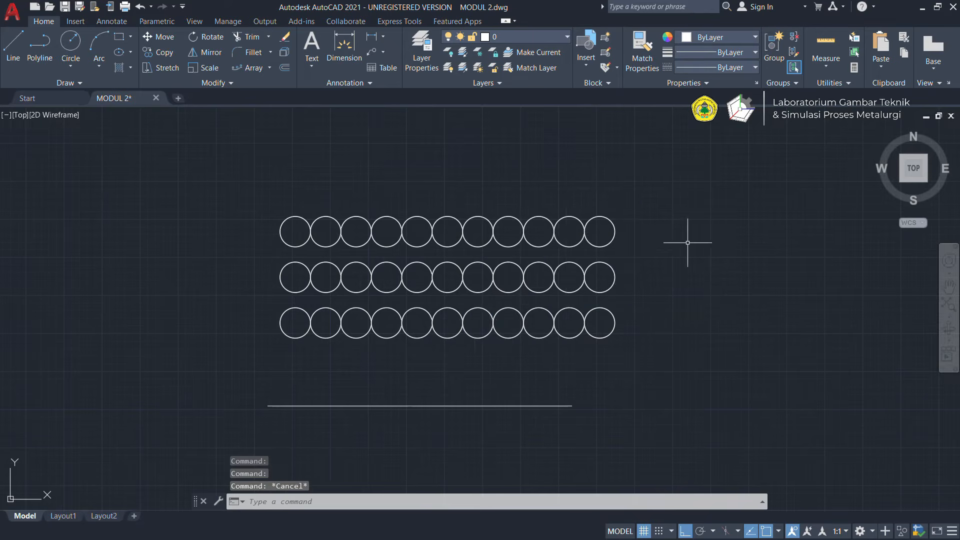
middle_drag(686, 242, 467, 418)
middle_drag(496, 248, 394, 385)
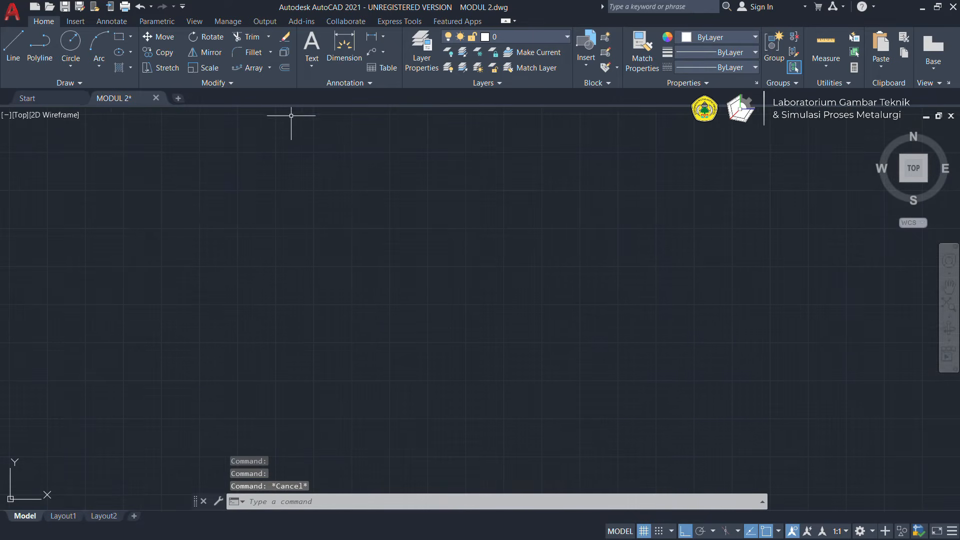
click(269, 68)
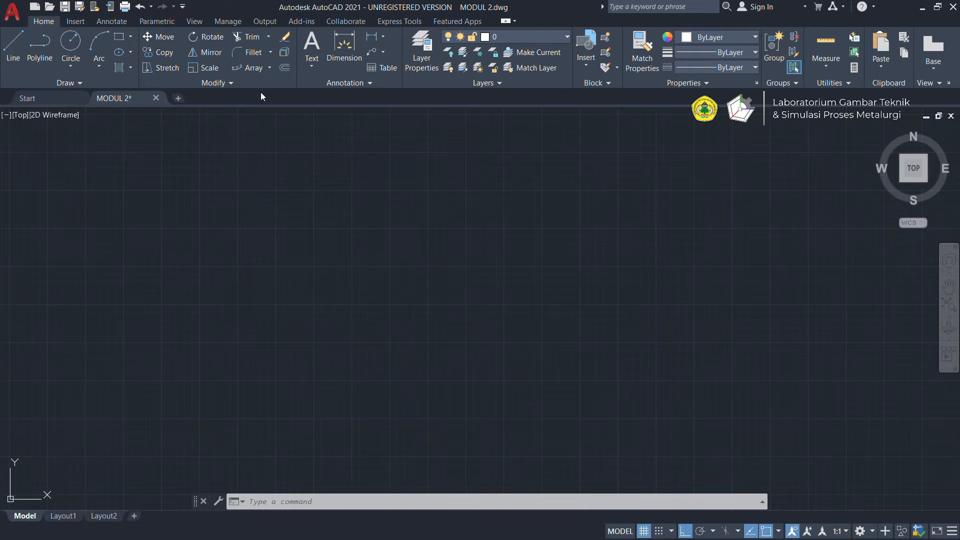
click(270, 70)
click(275, 135)
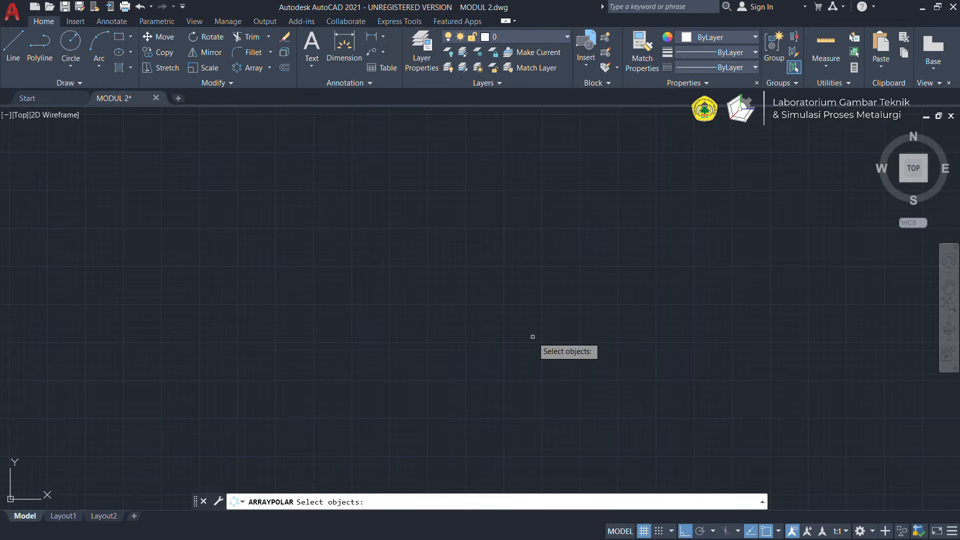
key(Escape)
Draw a circle of radius 50 in the empty drawing area
click(71, 69)
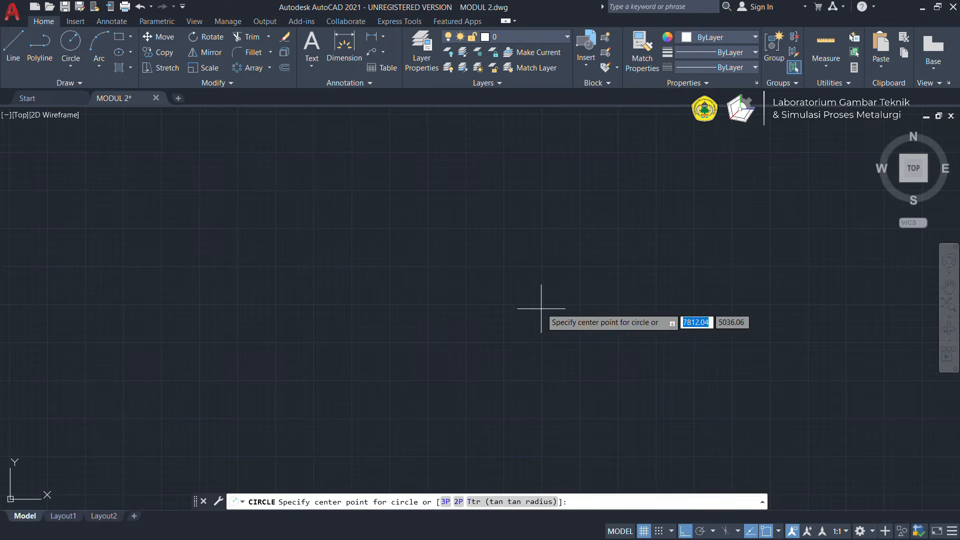
click(527, 290)
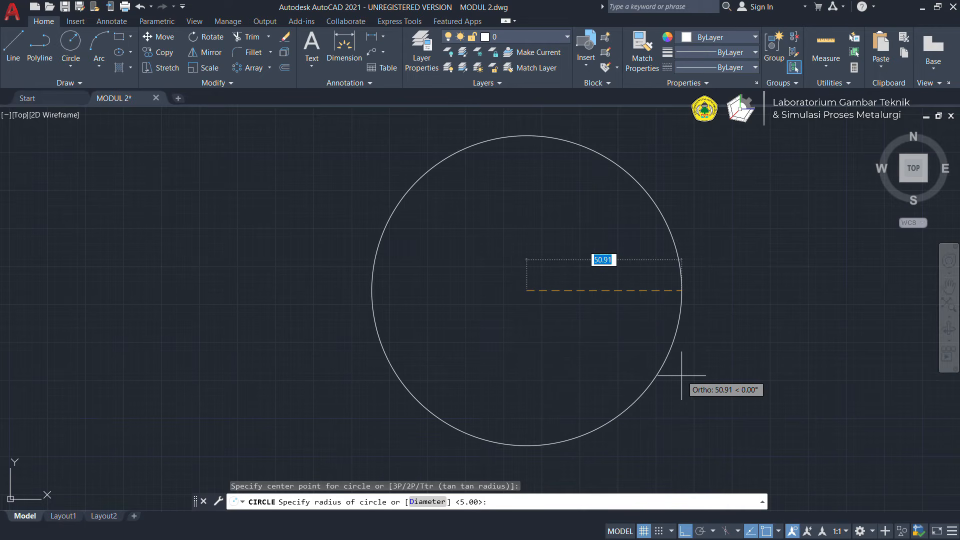
text(50)
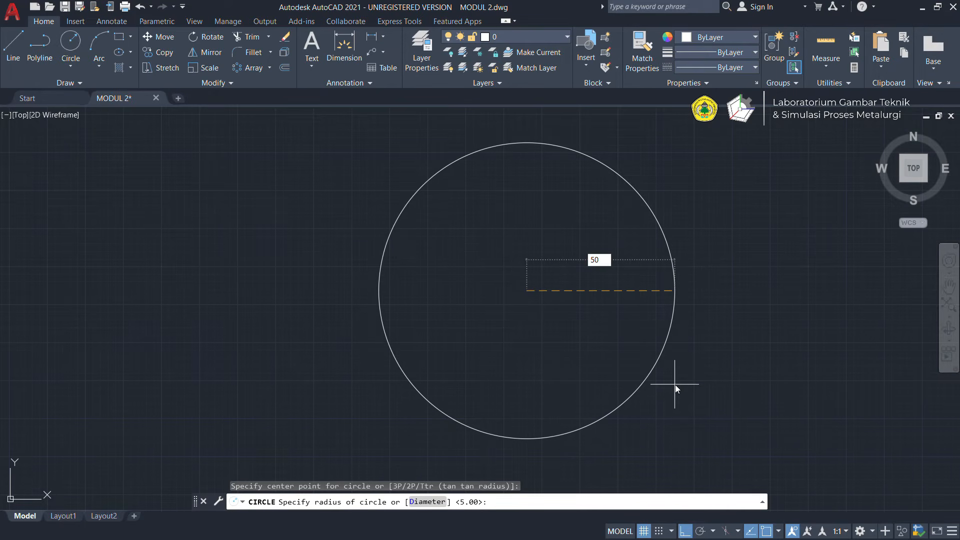
key(Return)
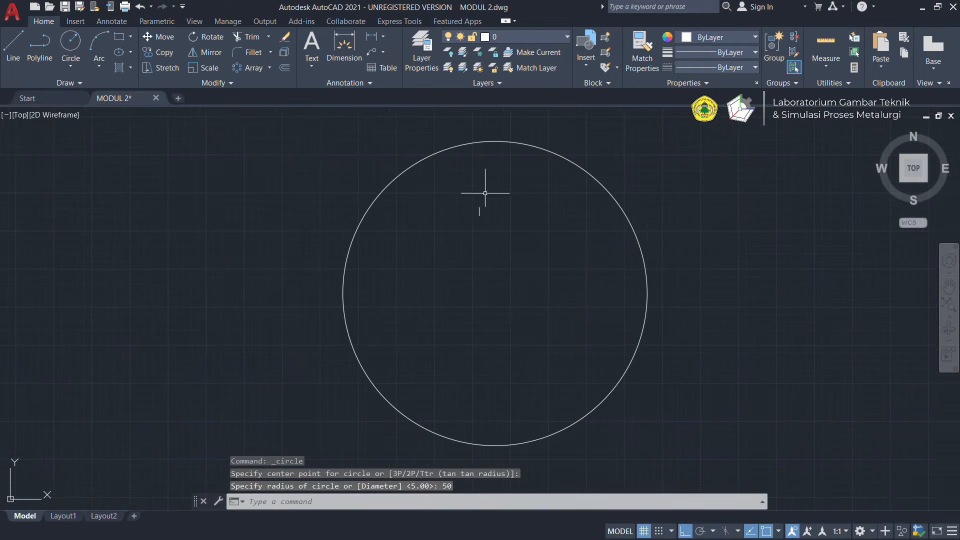
Draw a 3-sided polygon inscribed in a circle of radius 1, placed to the upper right of the large circle
click(130, 37)
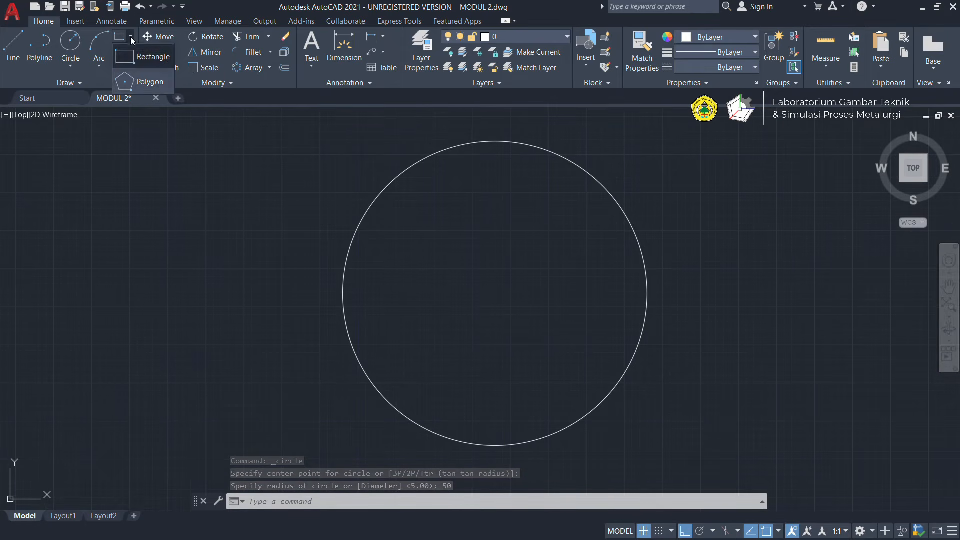
click(128, 81)
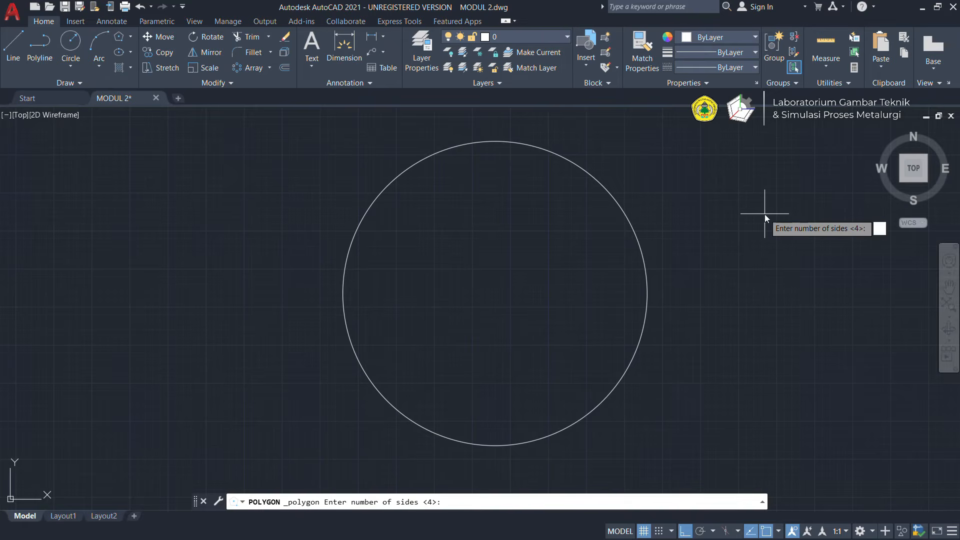
text(3)
key(Return)
click(731, 219)
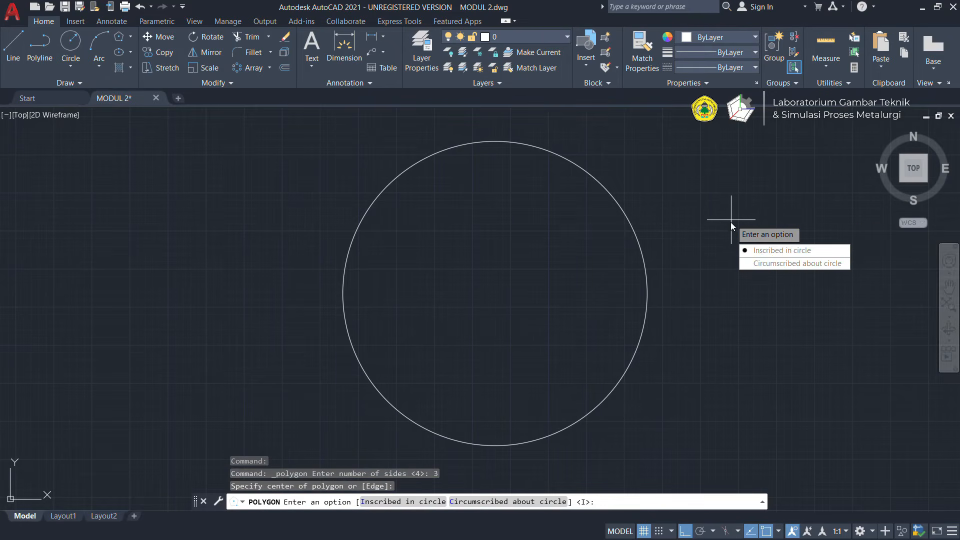
click(750, 250)
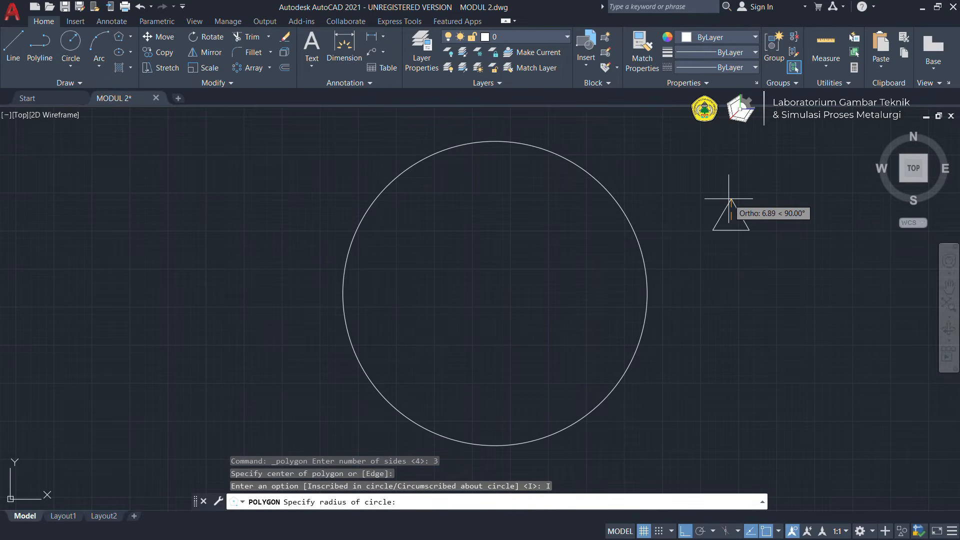
text(1)
key(Return)
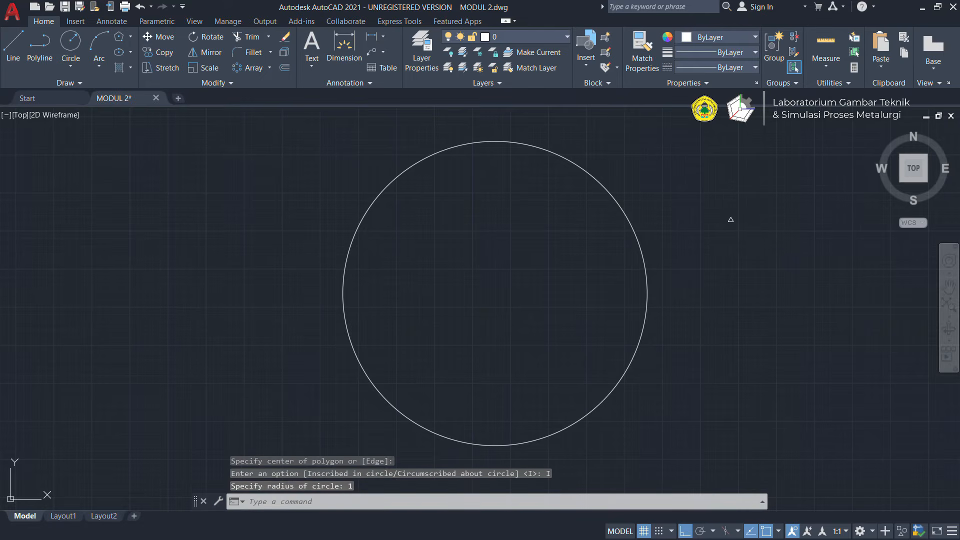
Delete the small triangle beside the large circle
click(723, 230)
click(738, 214)
key(Delete)
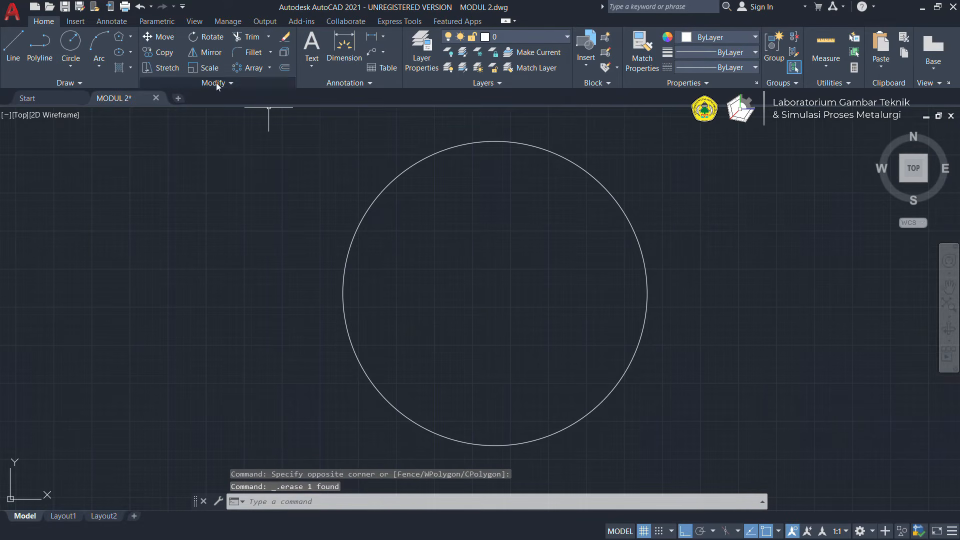
Try to draw an inscribed 3-sided polygon centred on the large circle's top quadrant
click(130, 36)
click(143, 83)
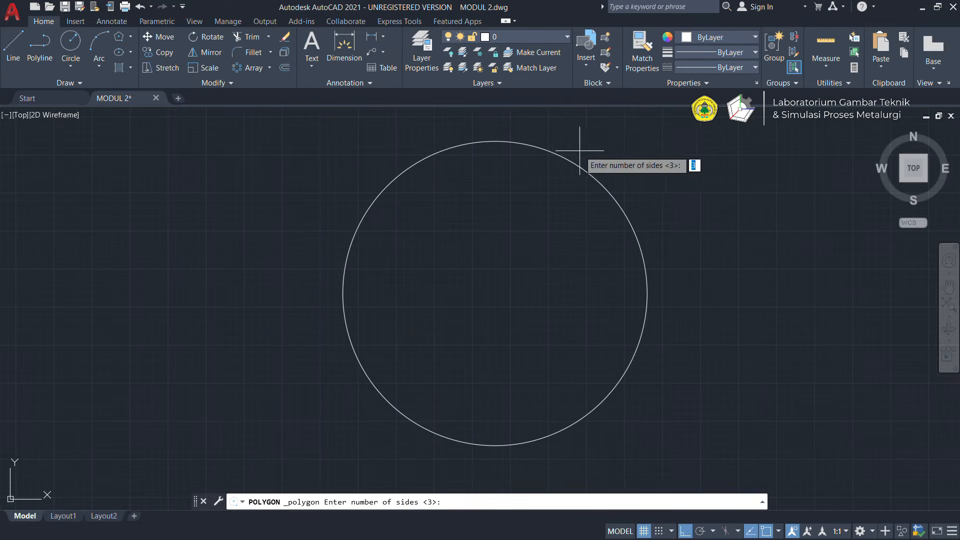
key(Return)
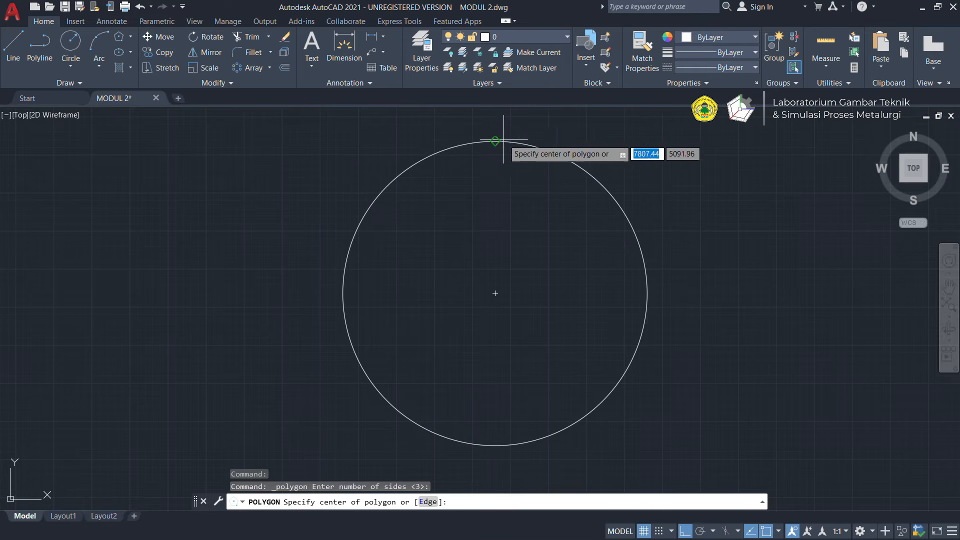
click(495, 141)
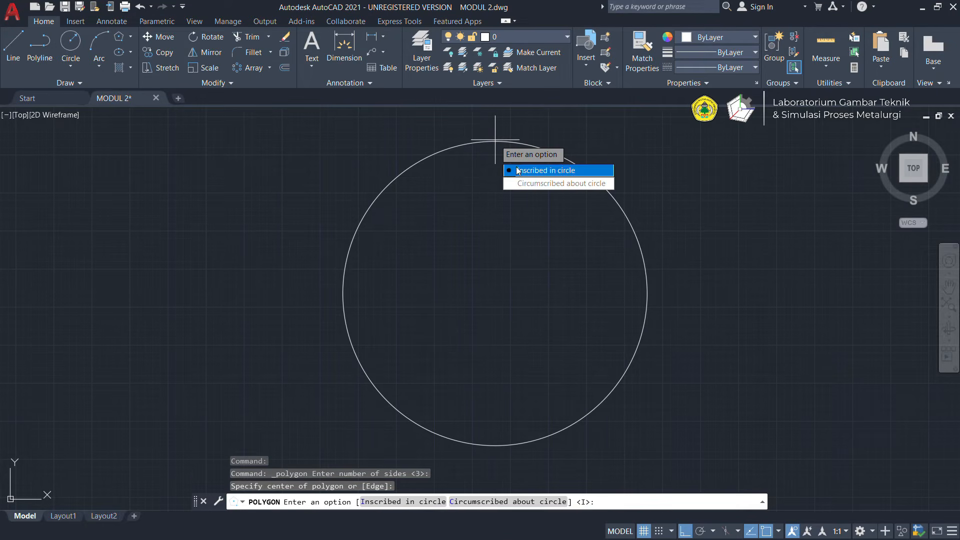
middle_drag(532, 140, 526, 180)
click(531, 205)
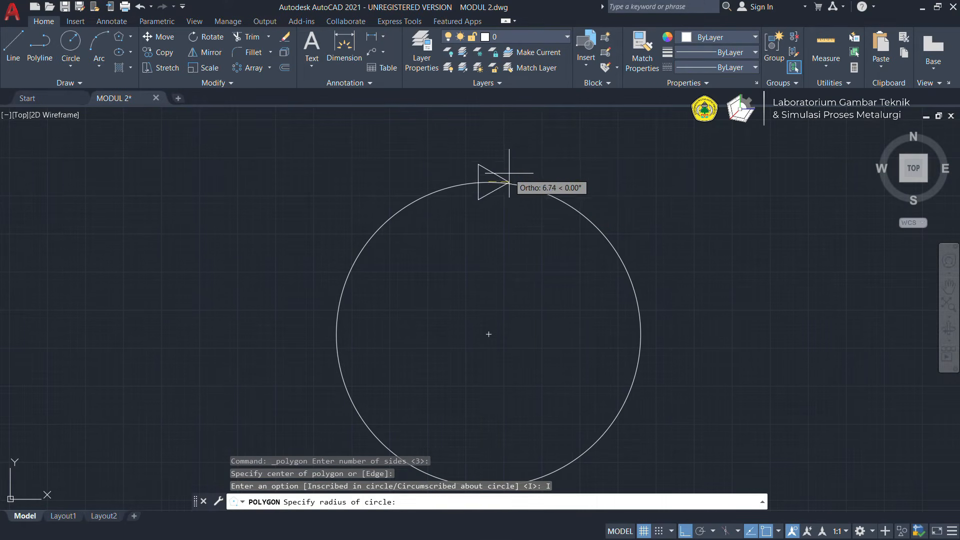
key(Escape)
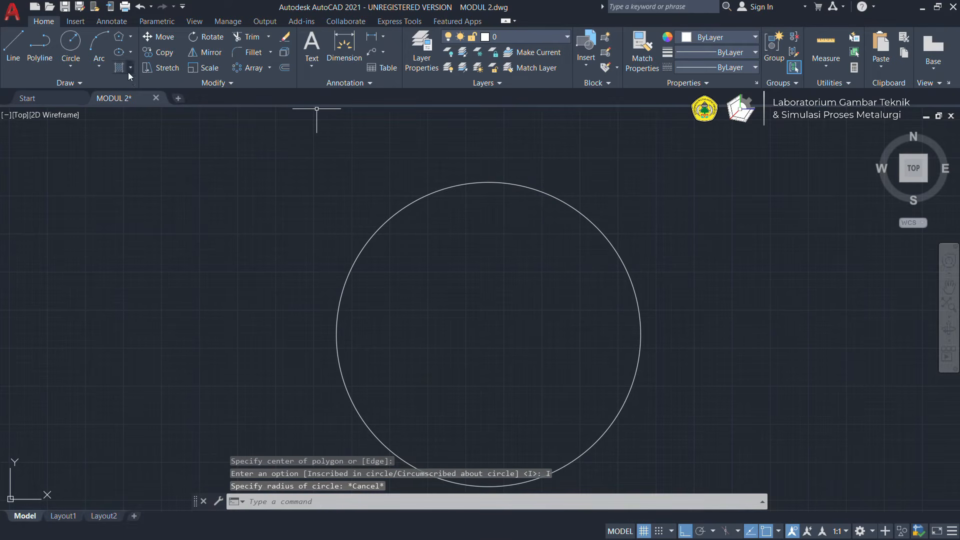
click(130, 37)
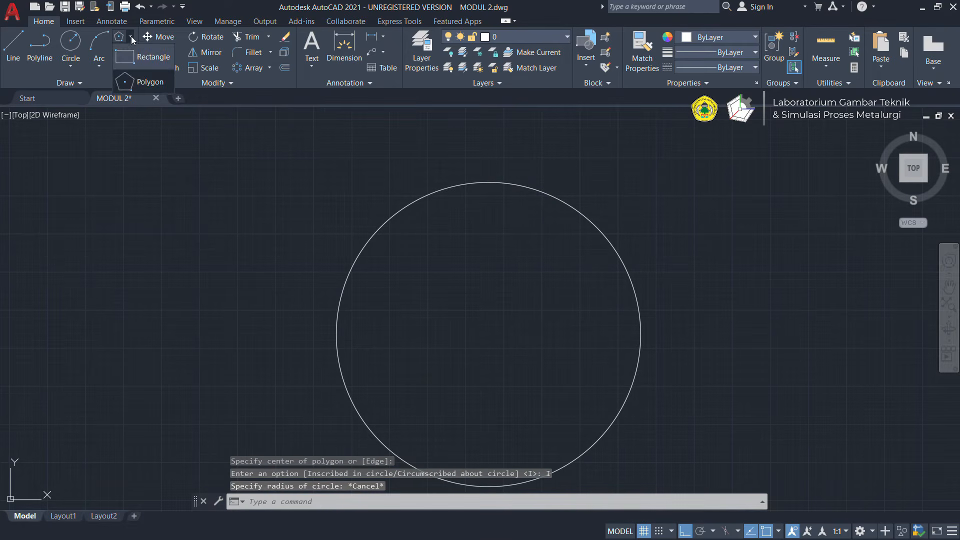
click(145, 83)
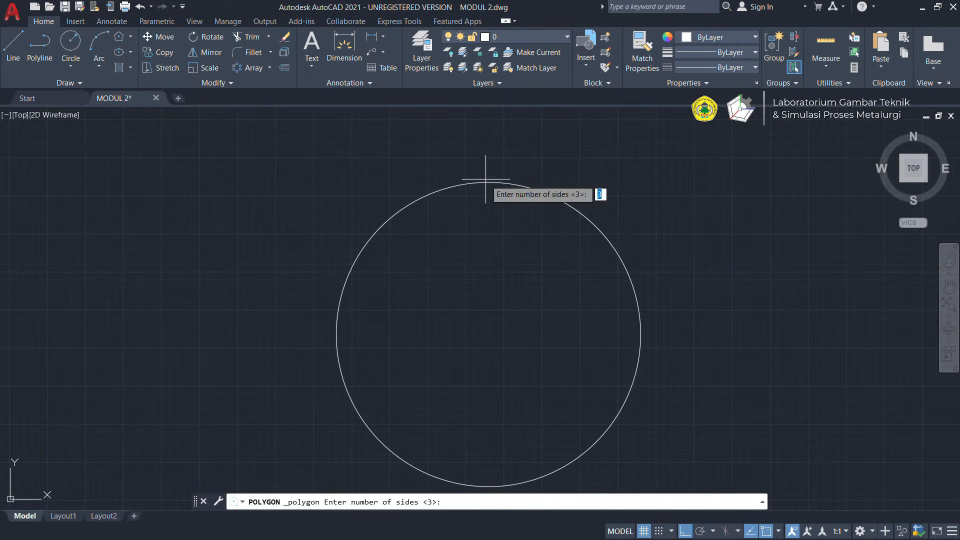
key(Escape)
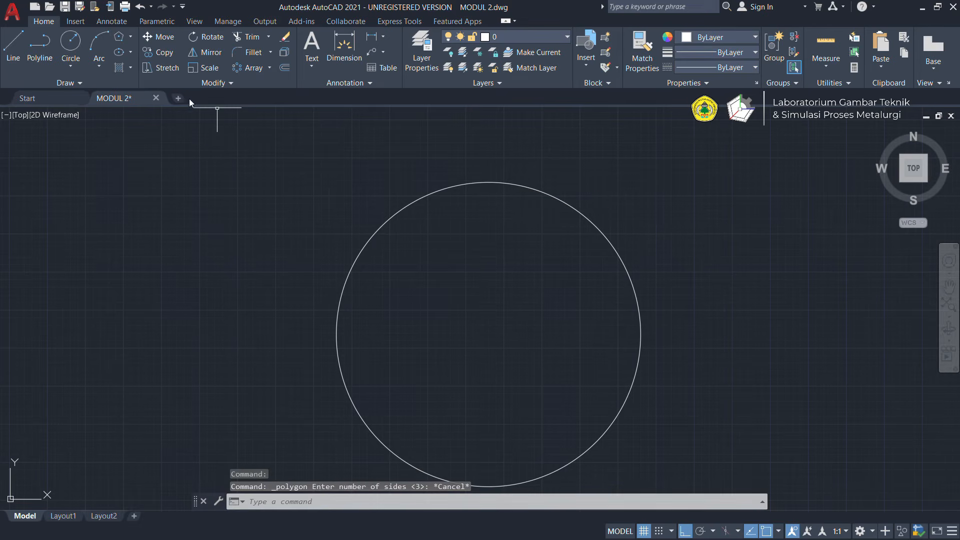
click(70, 48)
key(Escape)
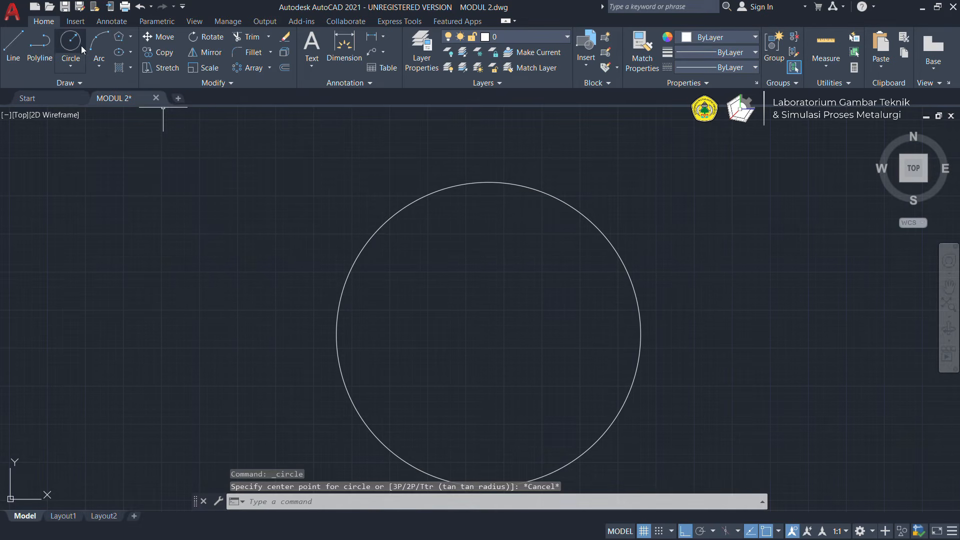
Draw a circle of radius 4 centred on the large circle's top quadrant
click(75, 44)
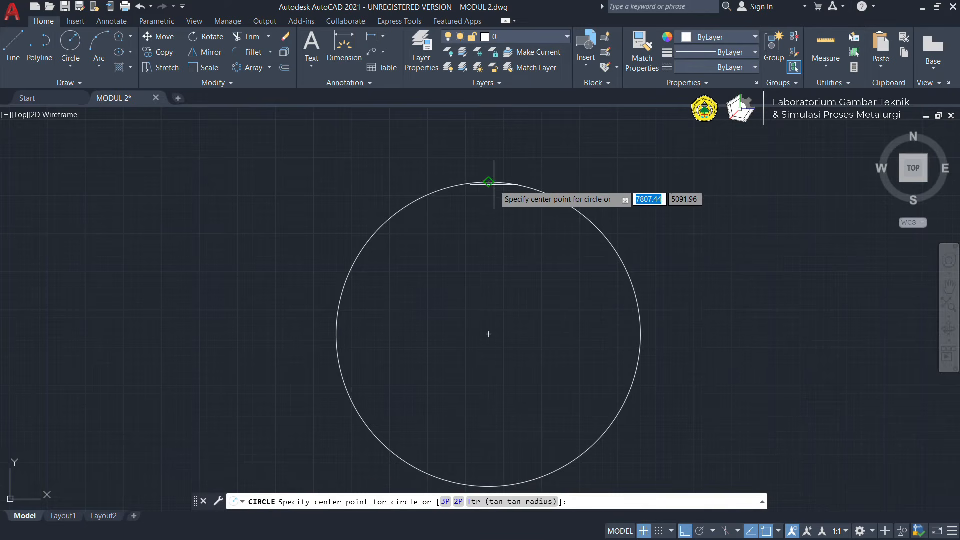
click(488, 183)
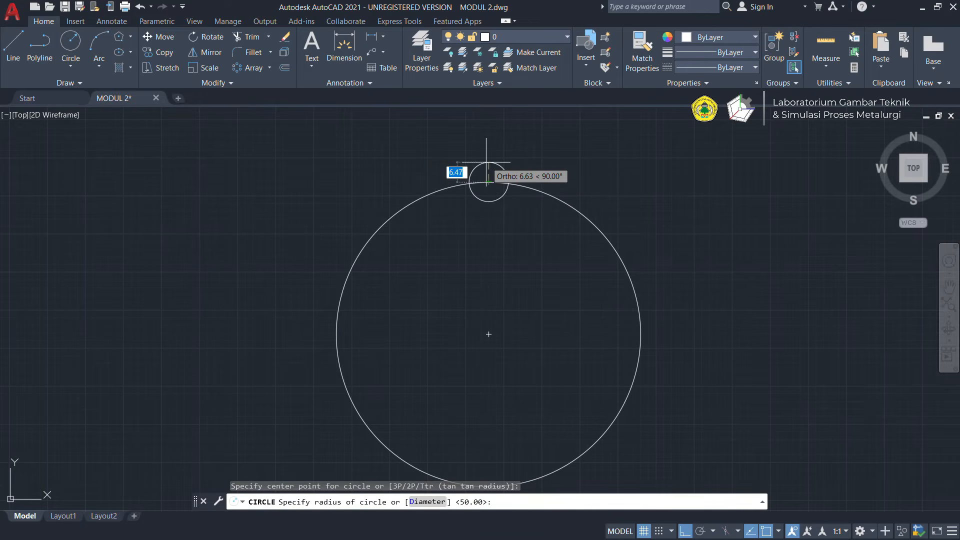
text(4)
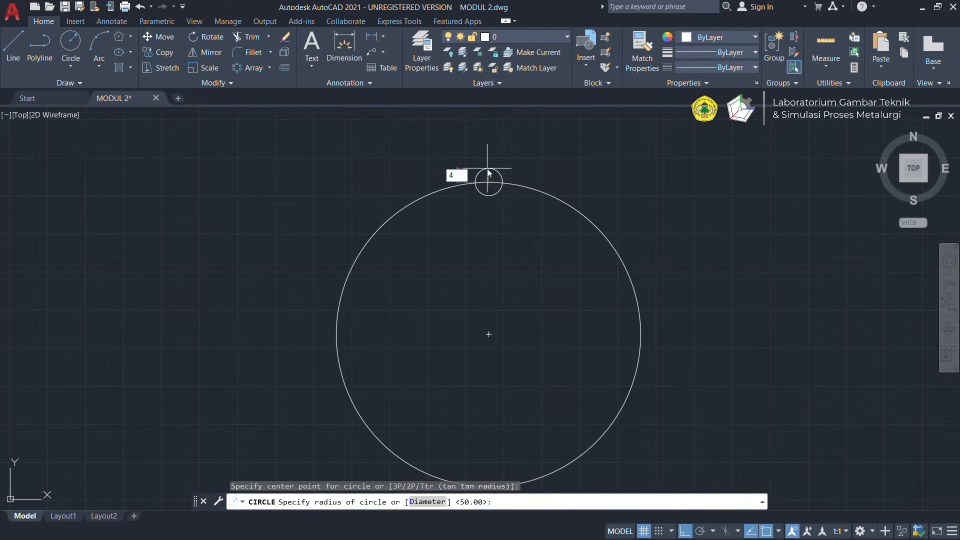
key(Return)
scroll(503, 192, up, 1)
scroll(499, 189, down, 1)
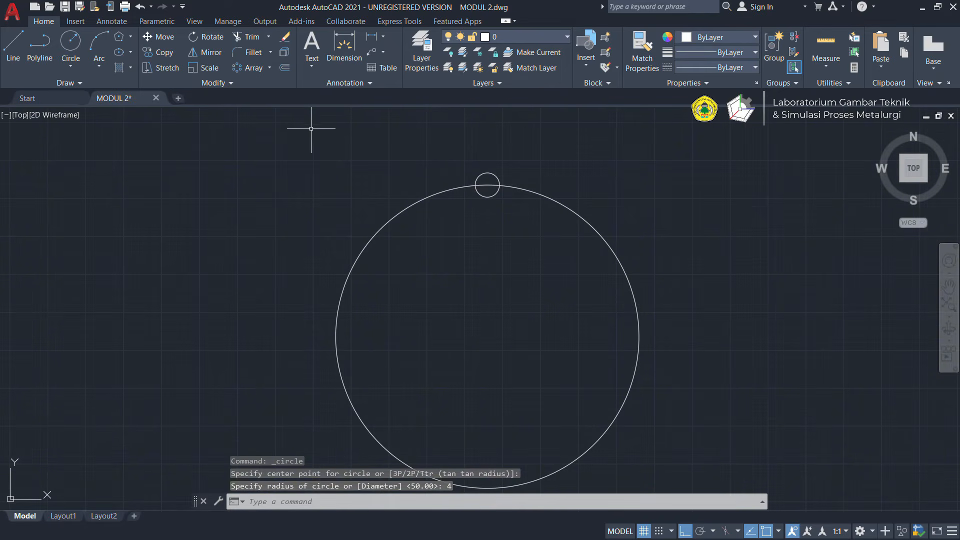
click(268, 69)
click(263, 137)
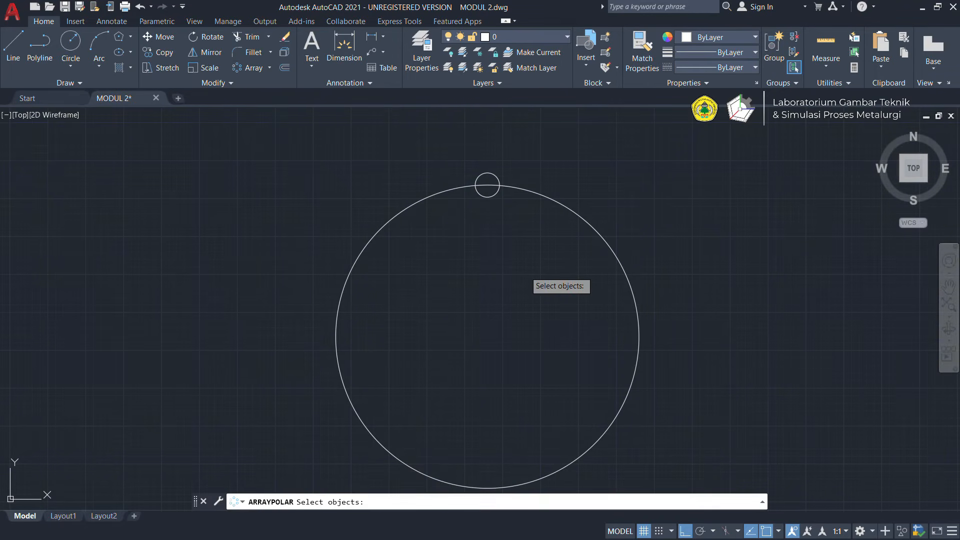
key(Escape)
Create a polar array of the radius 4 circle around the large circle's centre
text(array)
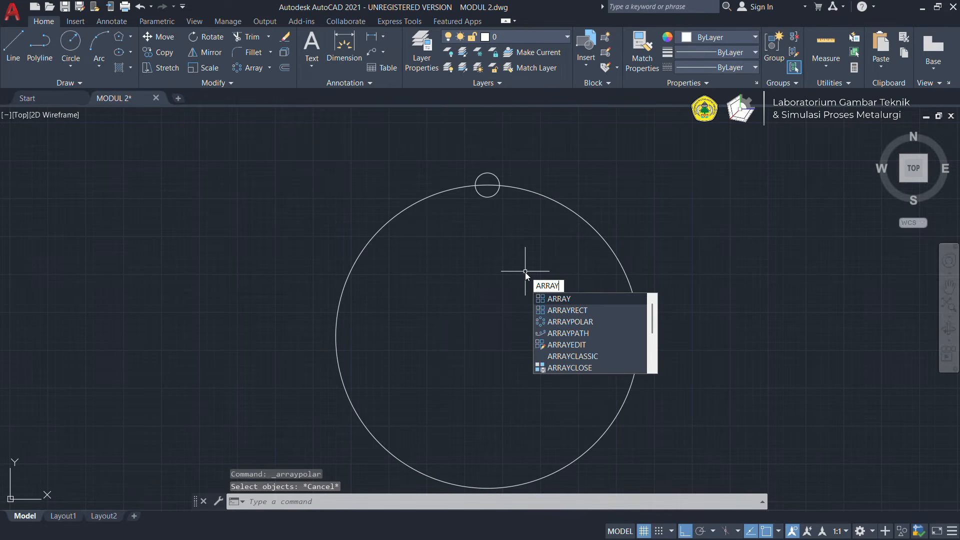
click(553, 320)
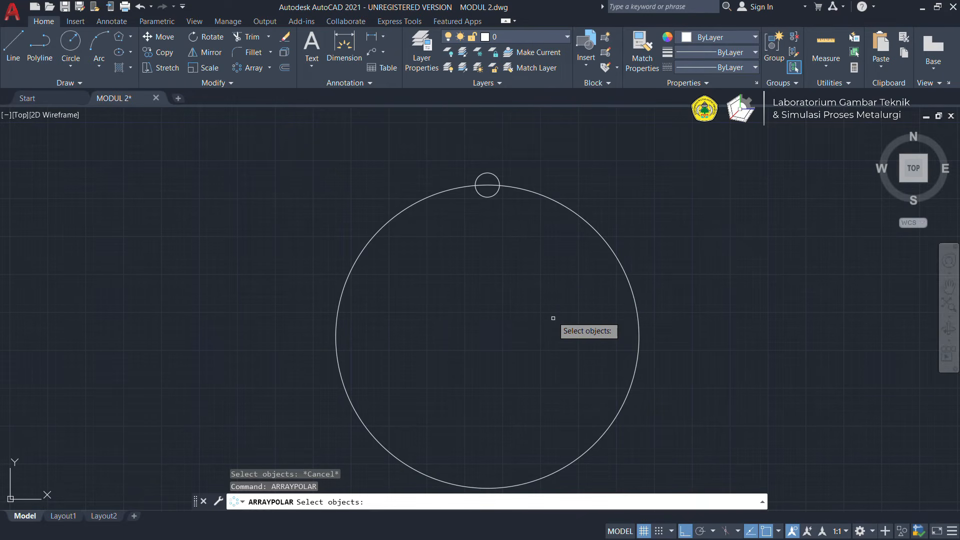
click(498, 194)
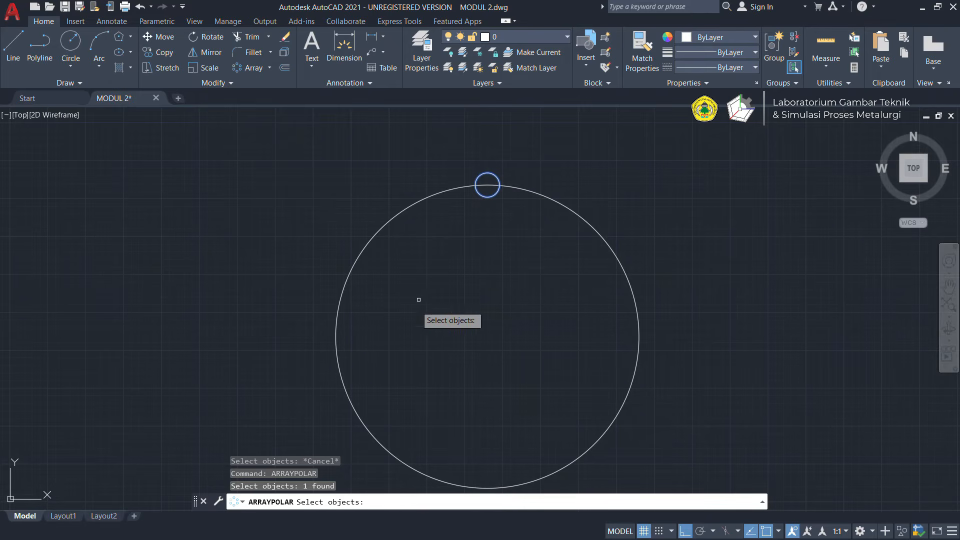
key(Return)
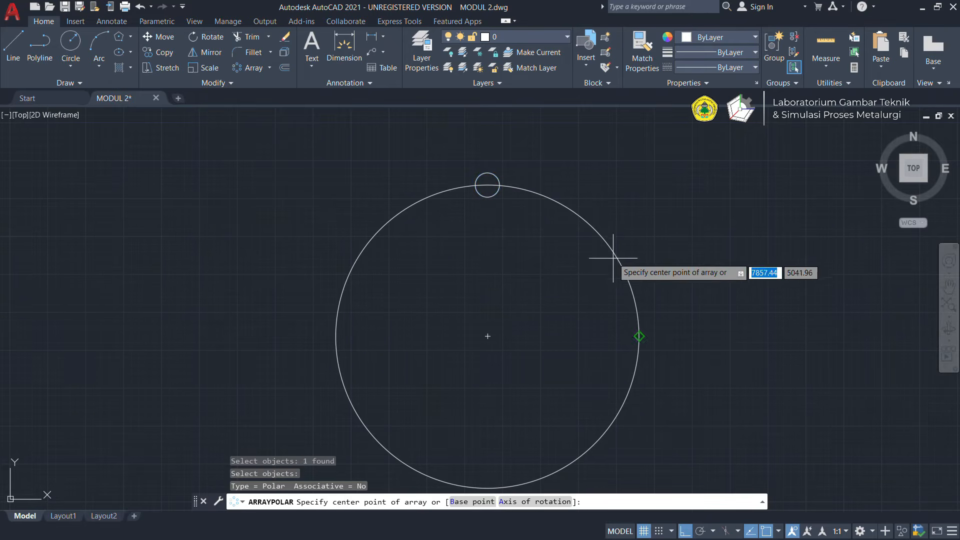
click(487, 336)
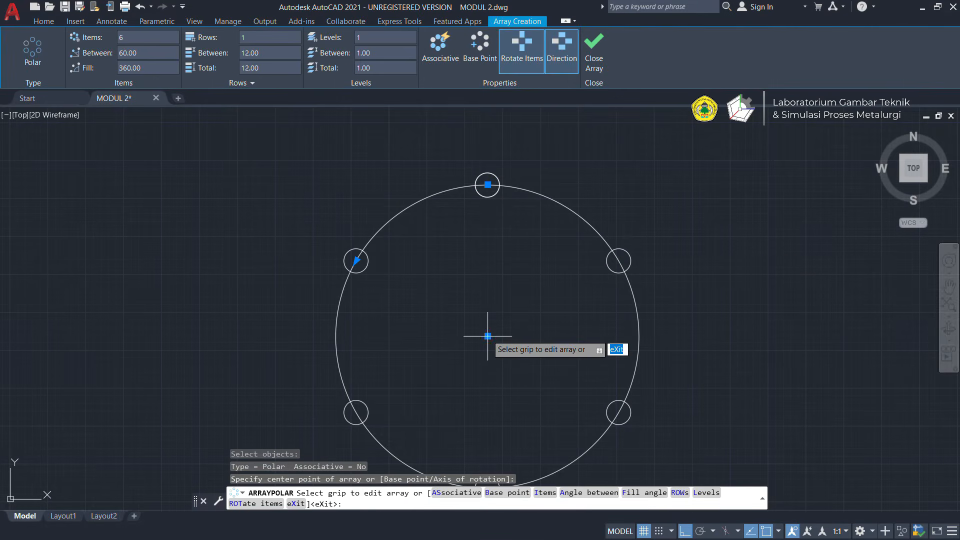
Set the polar array's number of rows to 2
scroll(542, 304, down, 2)
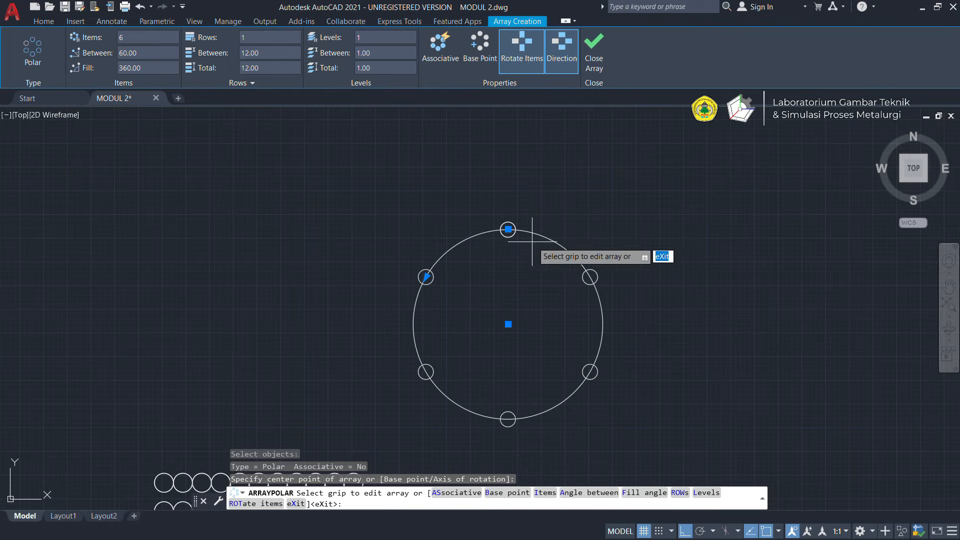
scroll(542, 238, up, 3)
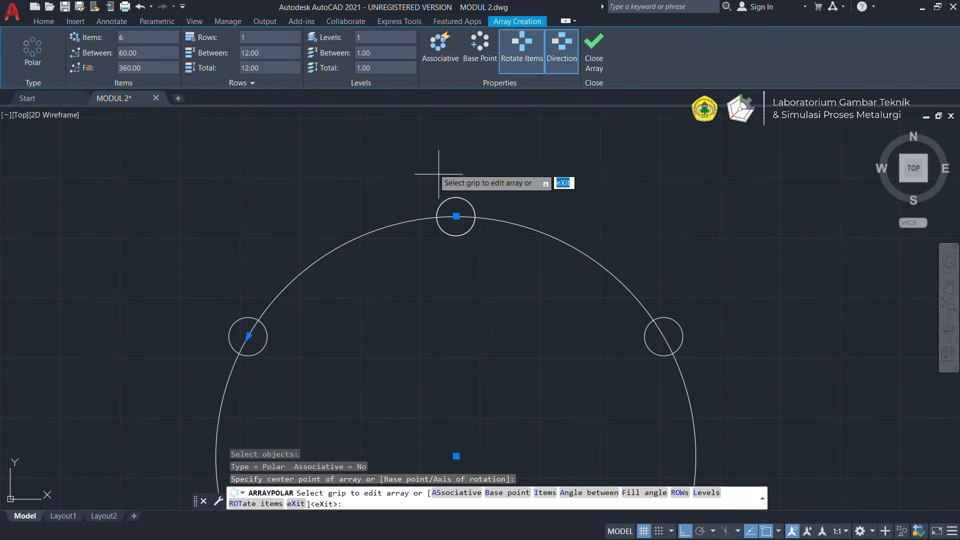
scroll(514, 225, down, 2)
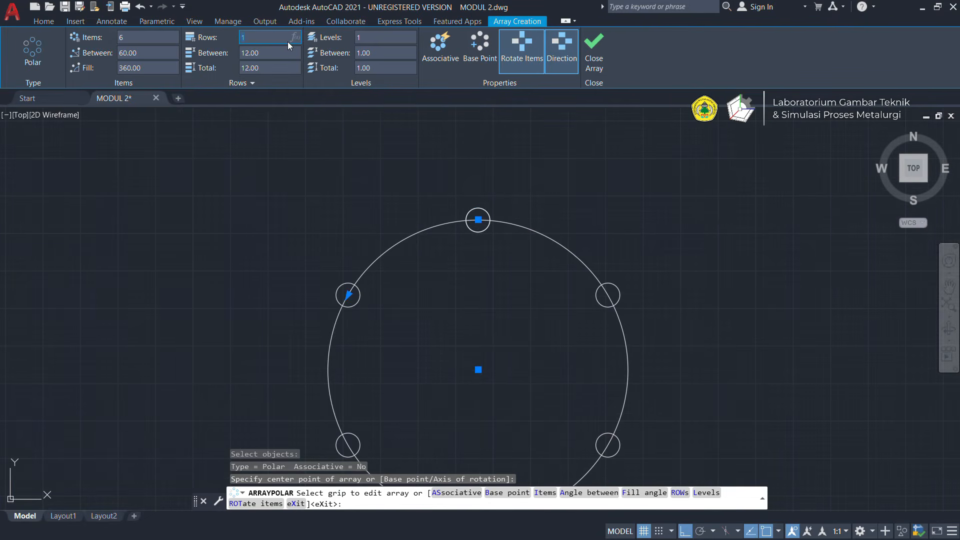
text(2)
key(Return)
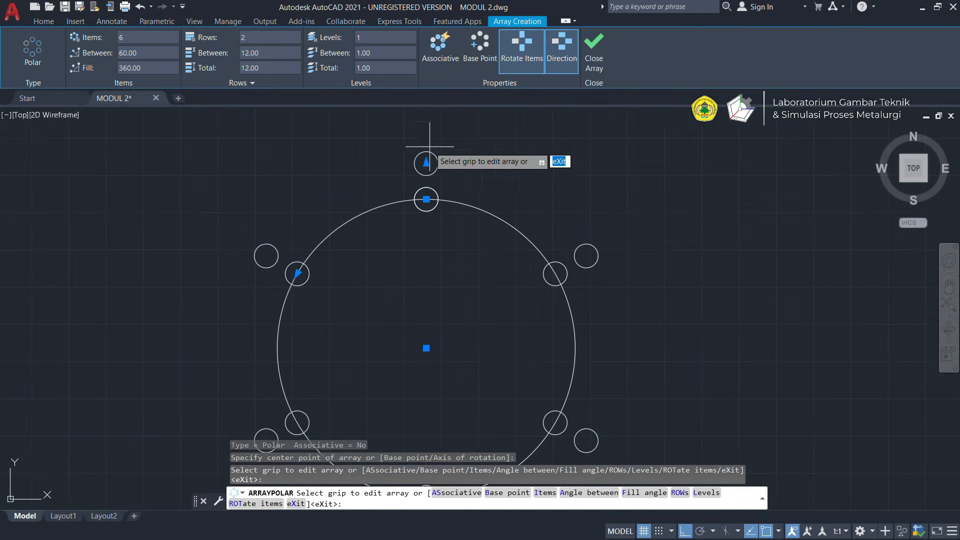
Set the polar array to 4 rows and 10 items, and finish the array
click(252, 36)
text(4)
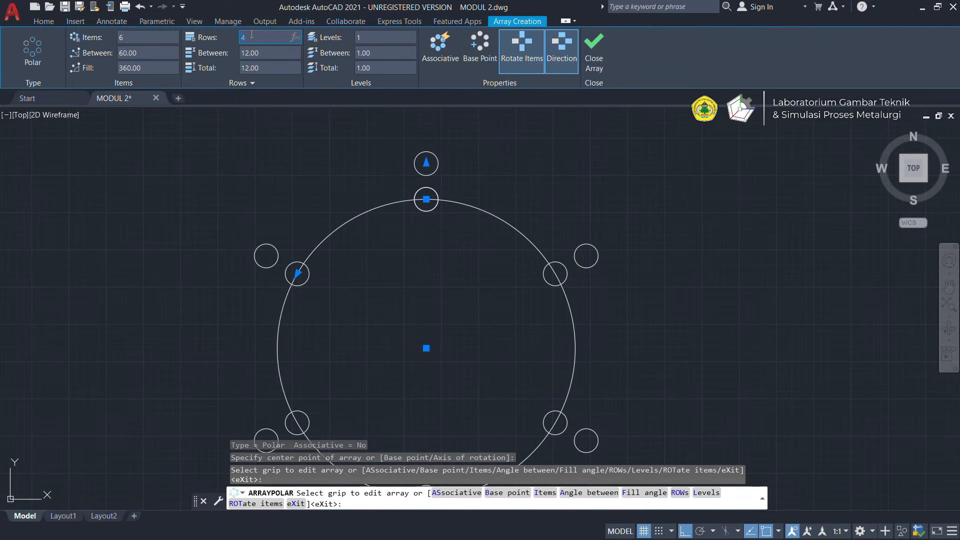
key(Return)
scroll(414, 177, down, 3)
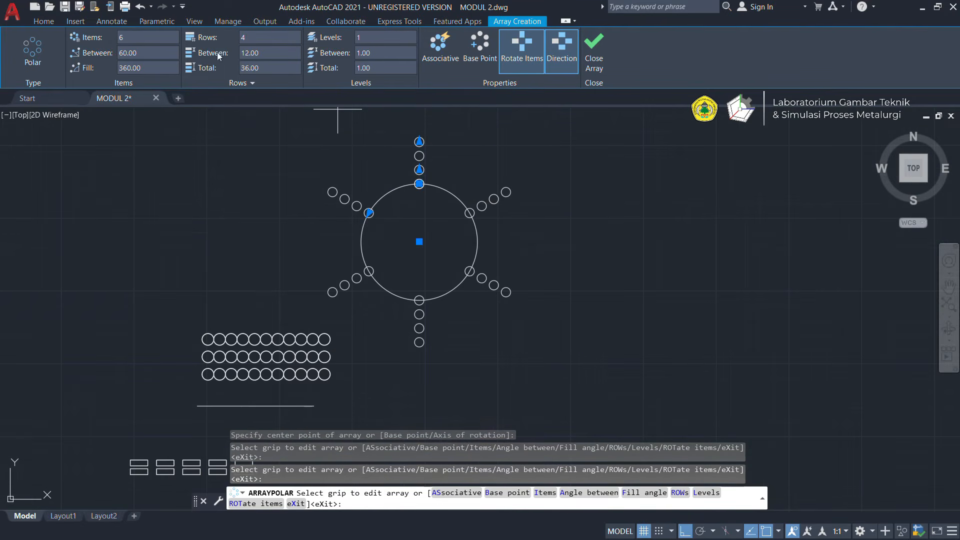
click(149, 35)
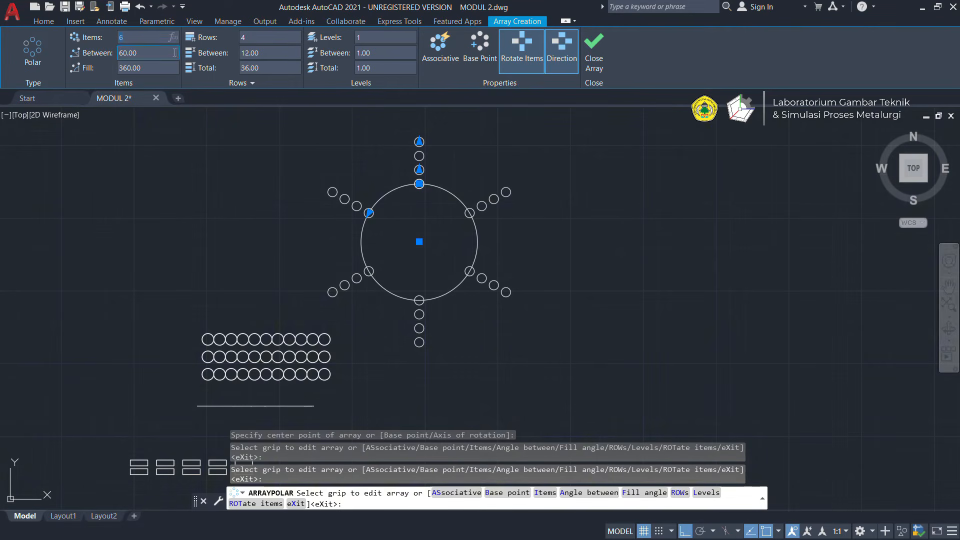
text(10)
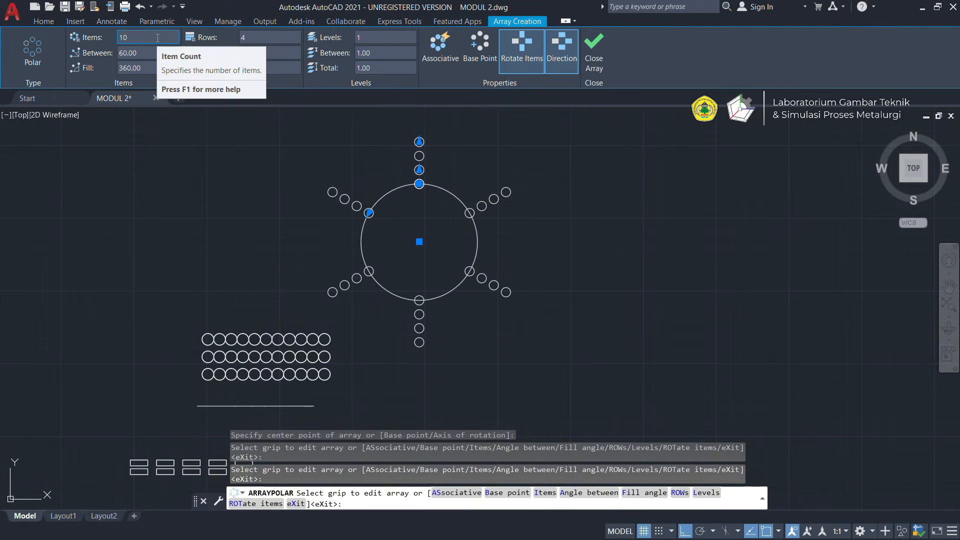
key(Return)
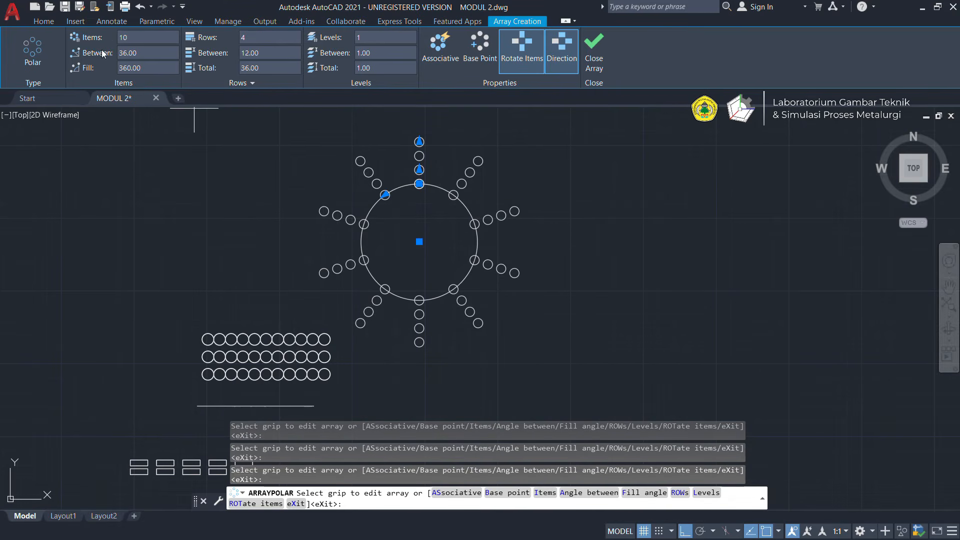
scroll(361, 219, up, 6)
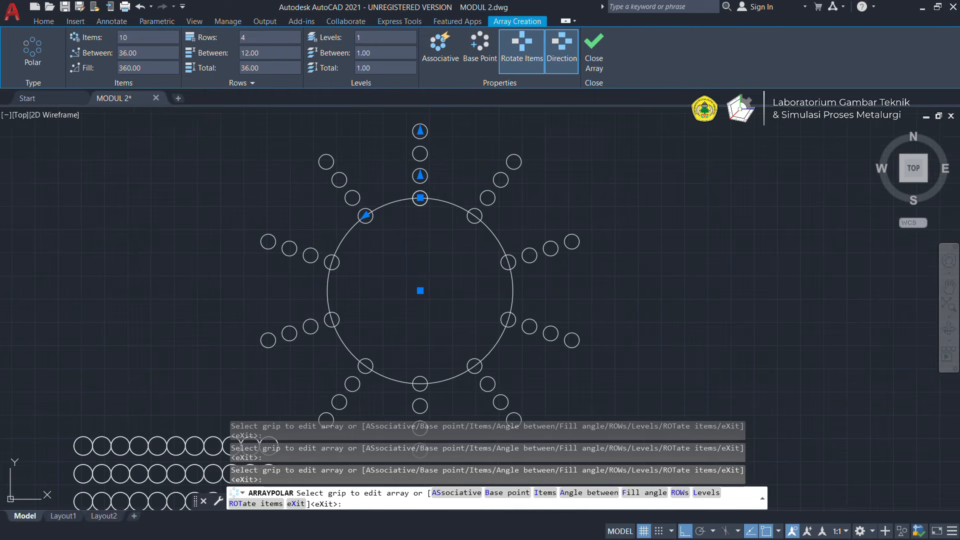
scroll(375, 186, down, 3)
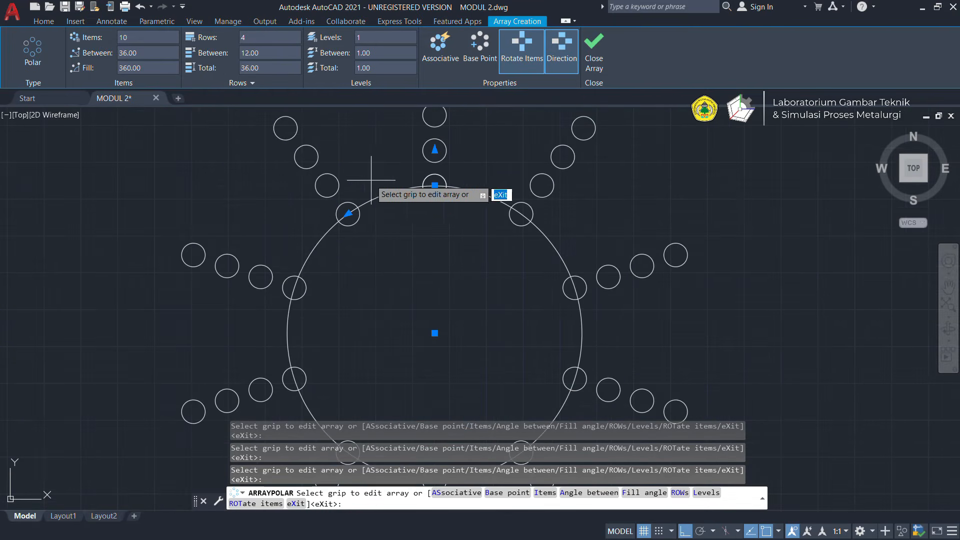
middle_drag(530, 168, 522, 176)
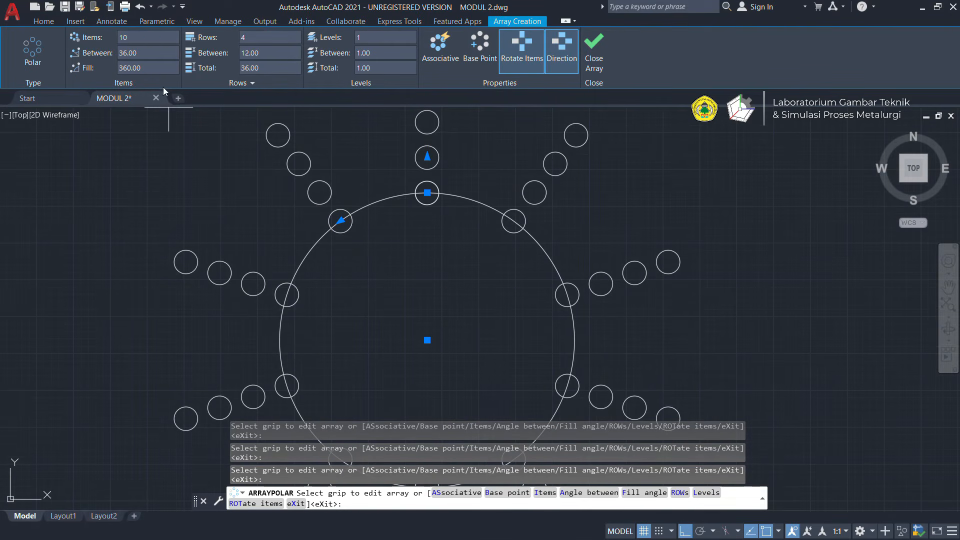
scroll(464, 259, down, 2)
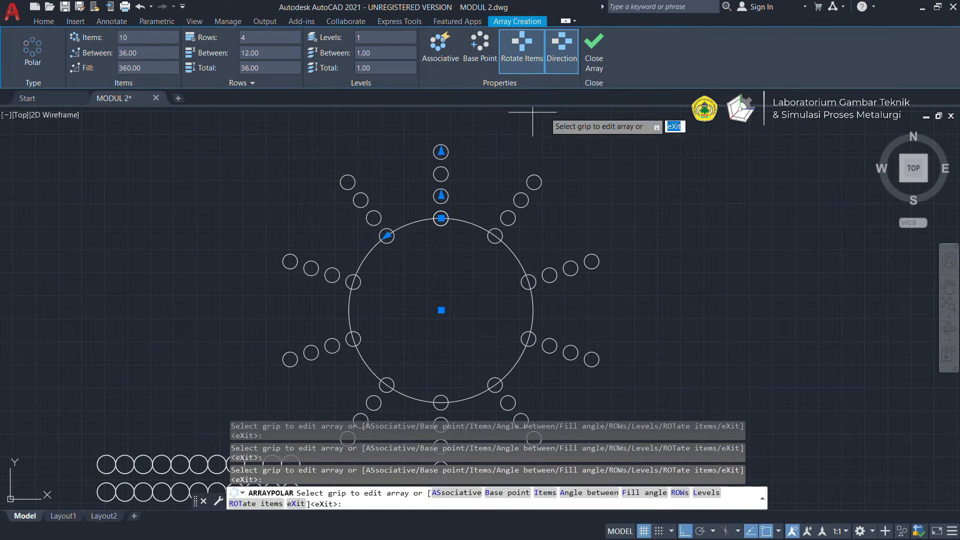
click(594, 55)
Draw connected lines from the top small circle's centre to the large circle's centre and on to the centre of the adjacent small circle at upper left
scroll(433, 220, up, 2)
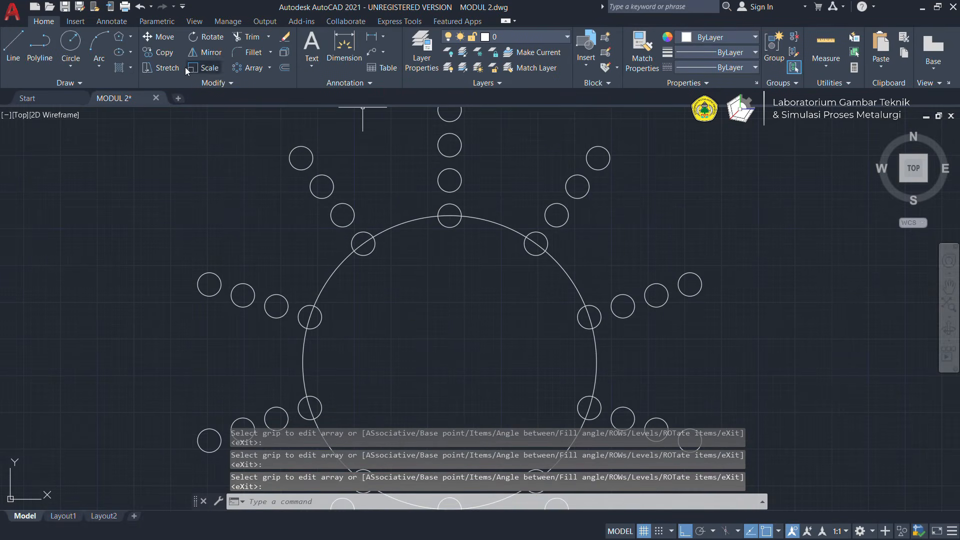
click(13, 45)
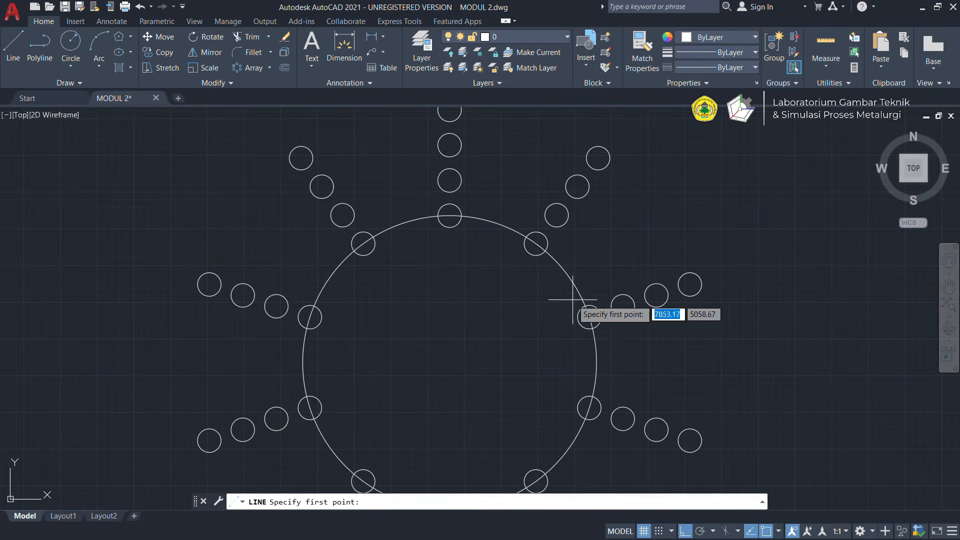
click(449, 215)
click(449, 361)
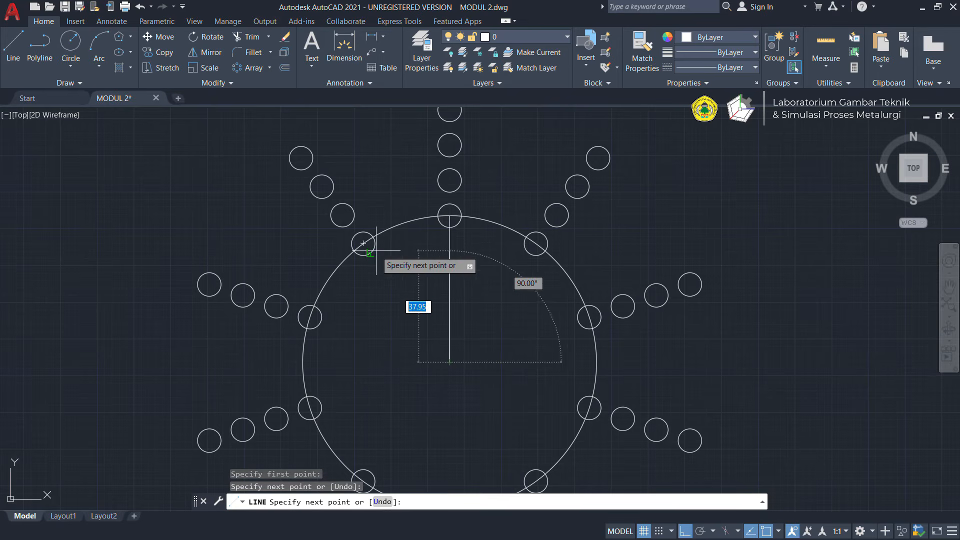
click(364, 244)
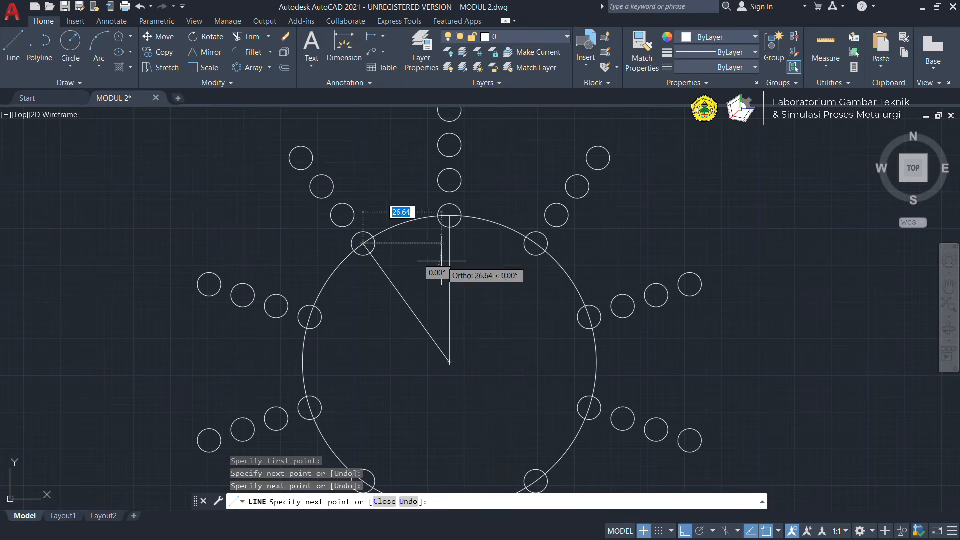
key(Escape)
Add an angular dimension between the two radial lines, placing its arc inside the large circle
scroll(439, 278, up, 2)
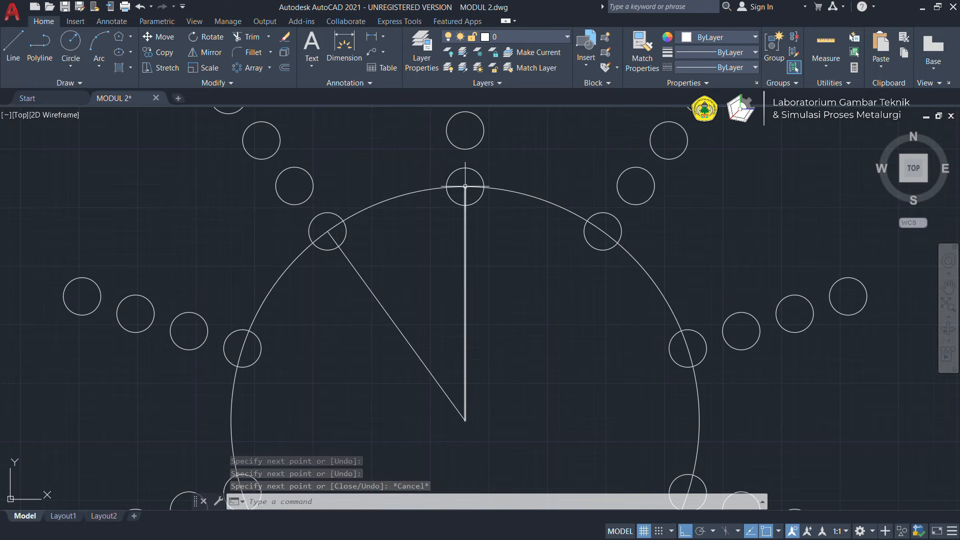
scroll(317, 151, down, 2)
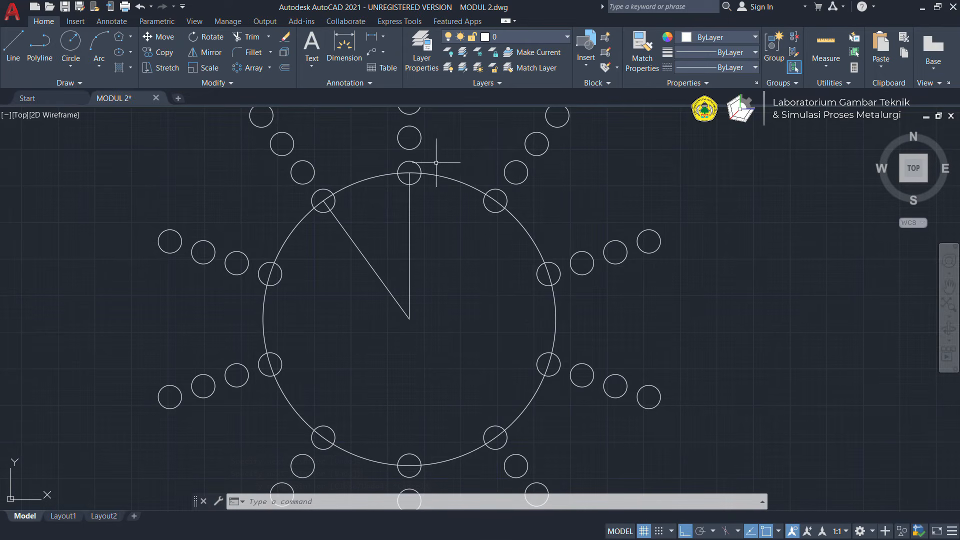
click(384, 36)
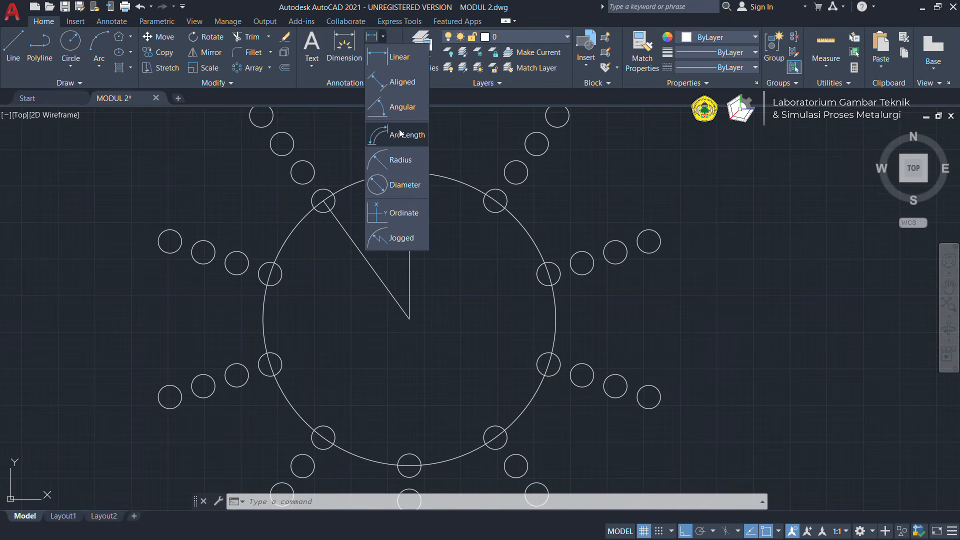
click(400, 104)
click(409, 234)
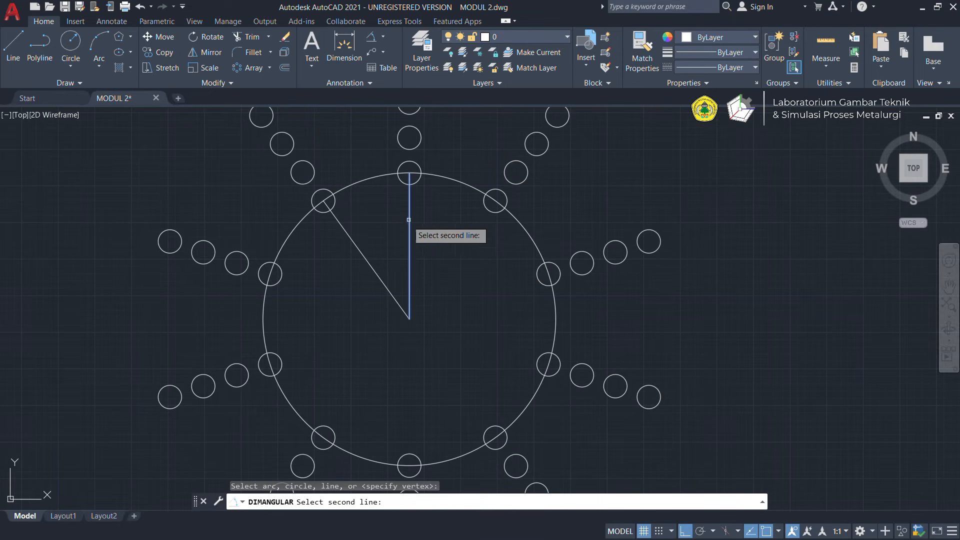
click(372, 267)
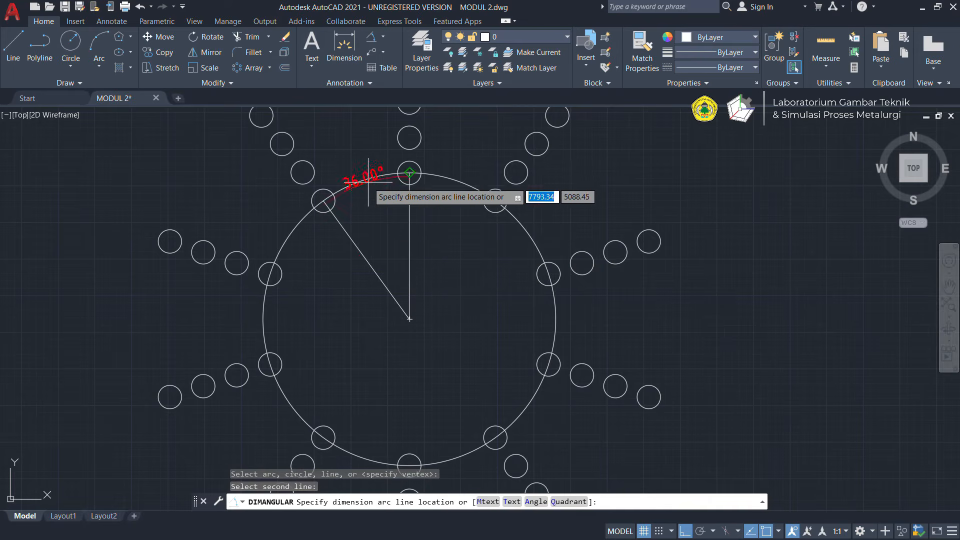
scroll(373, 220, down, 2)
scroll(368, 225, up, 4)
scroll(368, 225, up, 2)
click(425, 193)
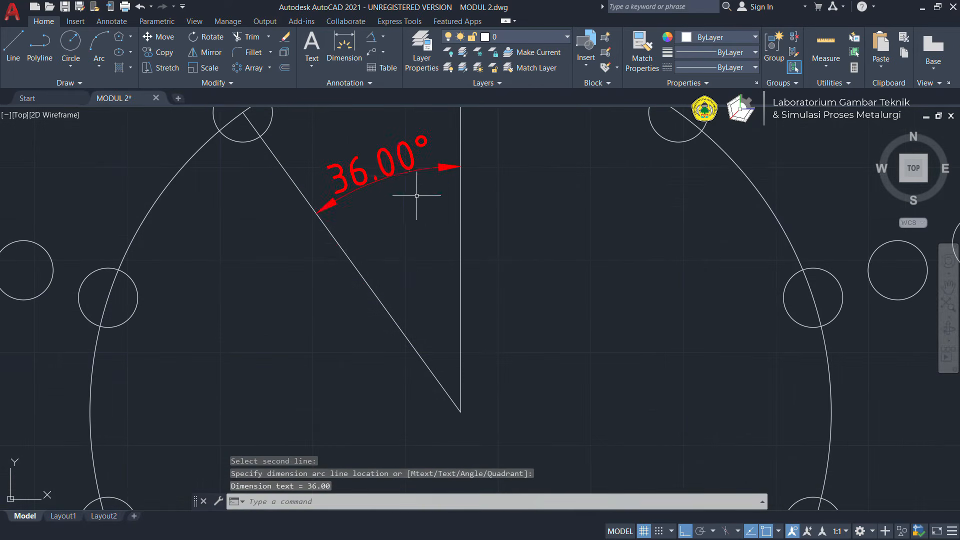
scroll(432, 215, down, 6)
mouse_move(475, 236)
middle_down()
mouse_move(458, 253)
mouse_move(440, 215)
middle_up()
scroll(550, 210, down, 2)
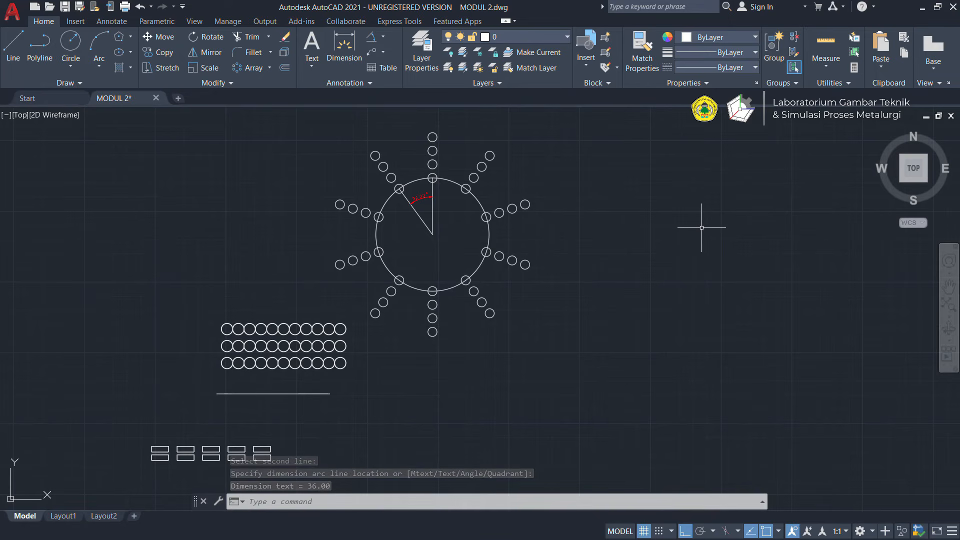
scroll(697, 230, down, 2)
middle_drag(621, 254, 470, 304)
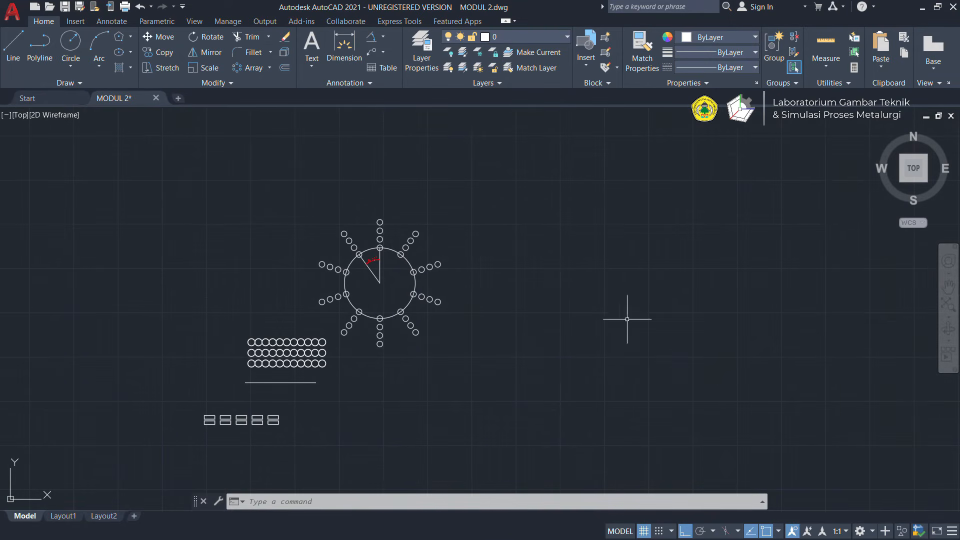
Draw a circle of radius 15 in the empty area to the upper right of the polar array
scroll(746, 270, down, 2)
mouse_move(744, 266)
middle_down()
mouse_move(660, 279)
mouse_move(592, 314)
middle_up()
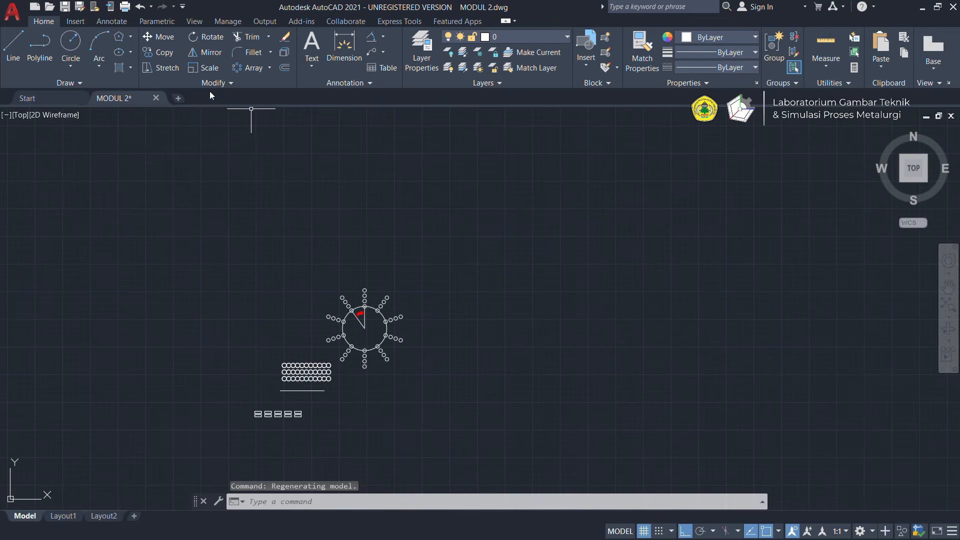
click(130, 37)
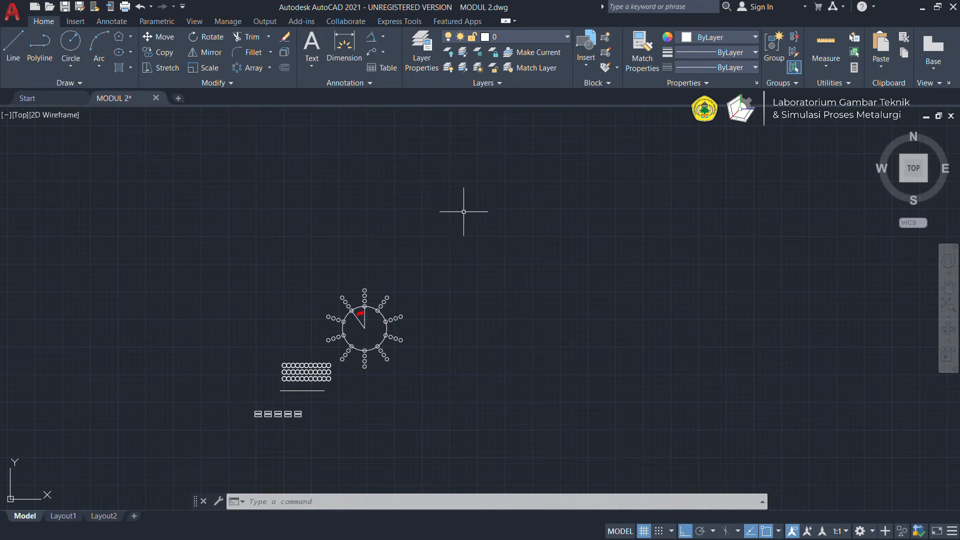
click(76, 66)
click(98, 87)
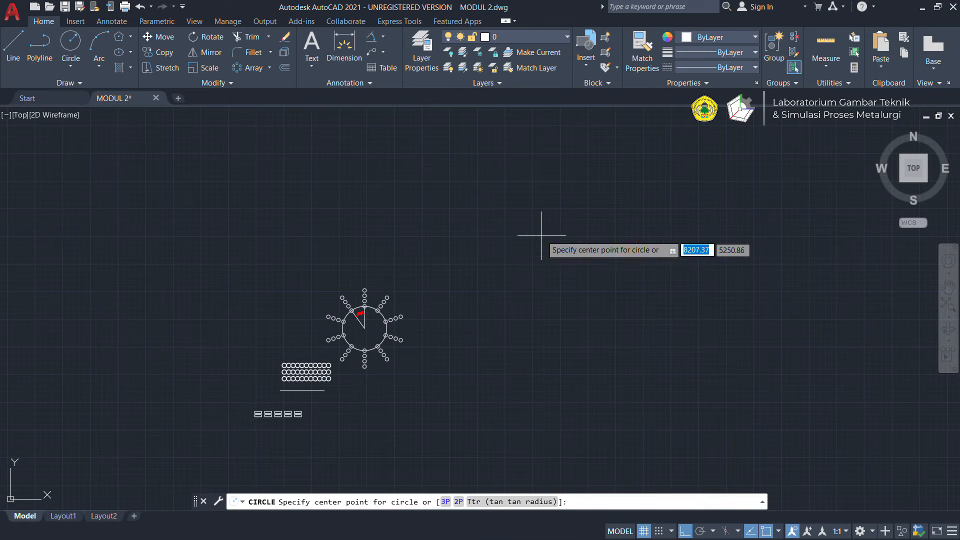
middle_drag(577, 229, 441, 301)
scroll(446, 245, up, 2)
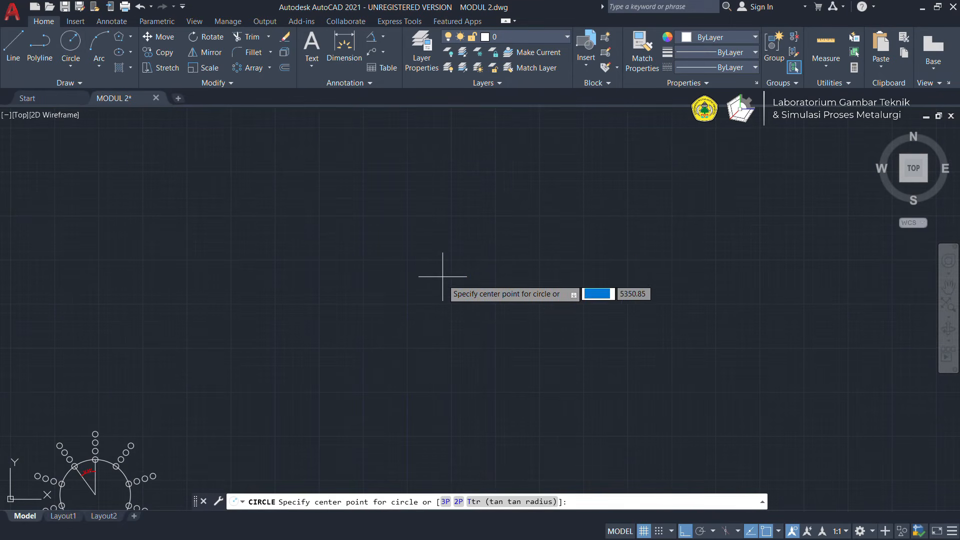
click(421, 326)
scroll(480, 334, up, 2)
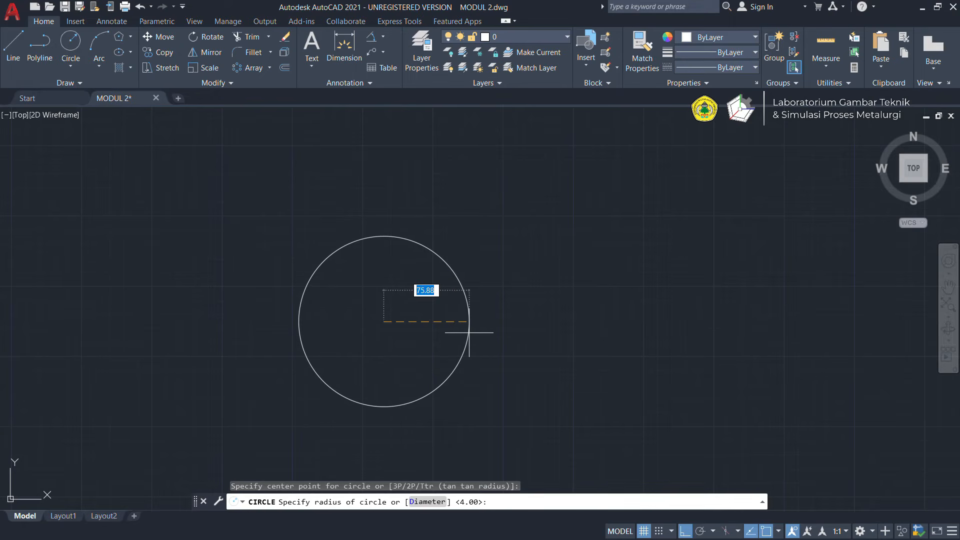
text(15)
key(Return)
scroll(467, 328, up, 4)
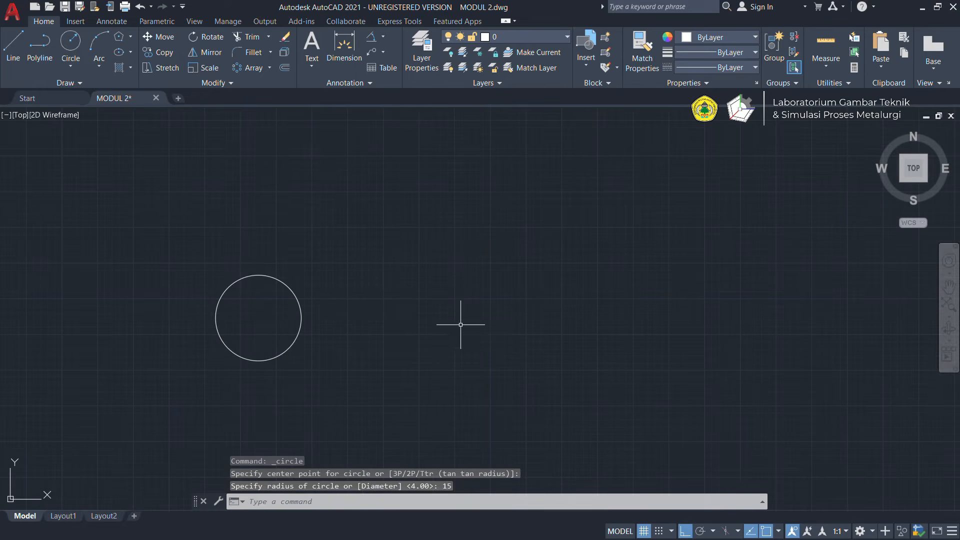
Copy the radius 15 circle from its centre horizontally to the right, leaving a wide gap between the two circles
click(372, 291)
click(202, 318)
text(CO)
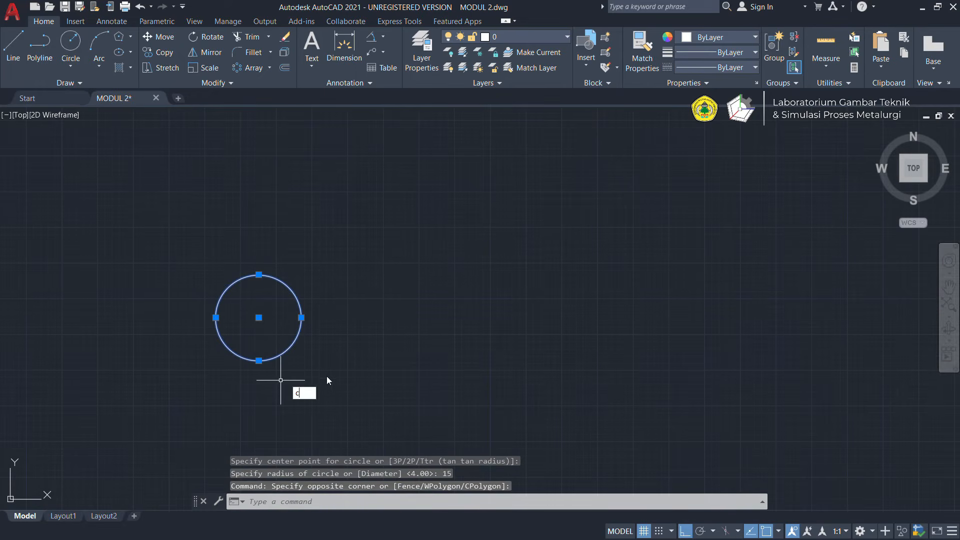
key(Return)
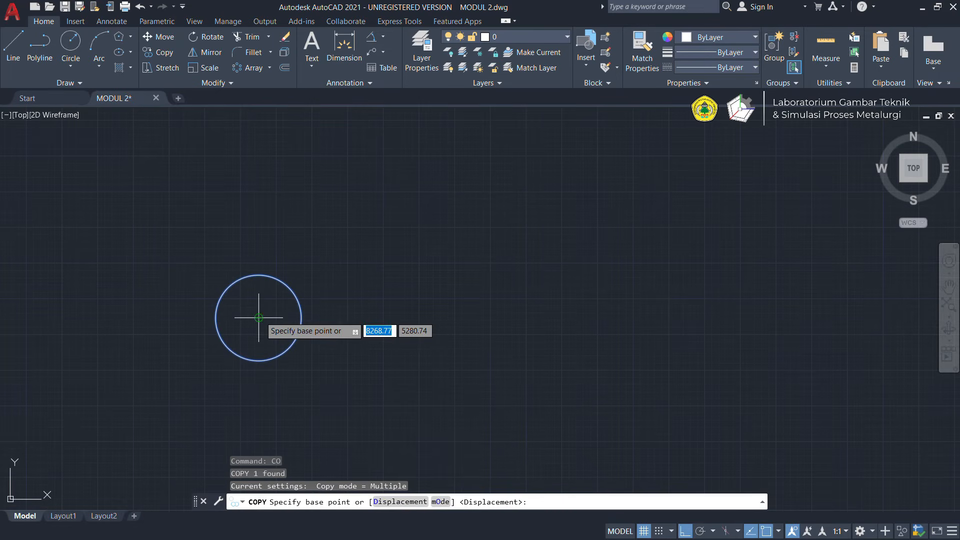
click(258, 318)
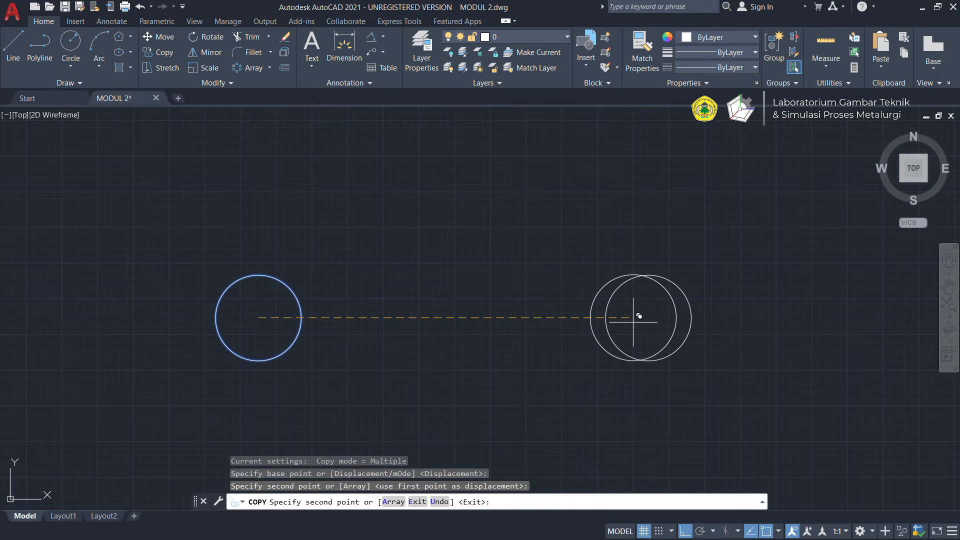
click(639, 316)
key(Escape)
scroll(550, 317, up, 2)
middle_drag(519, 318, 596, 288)
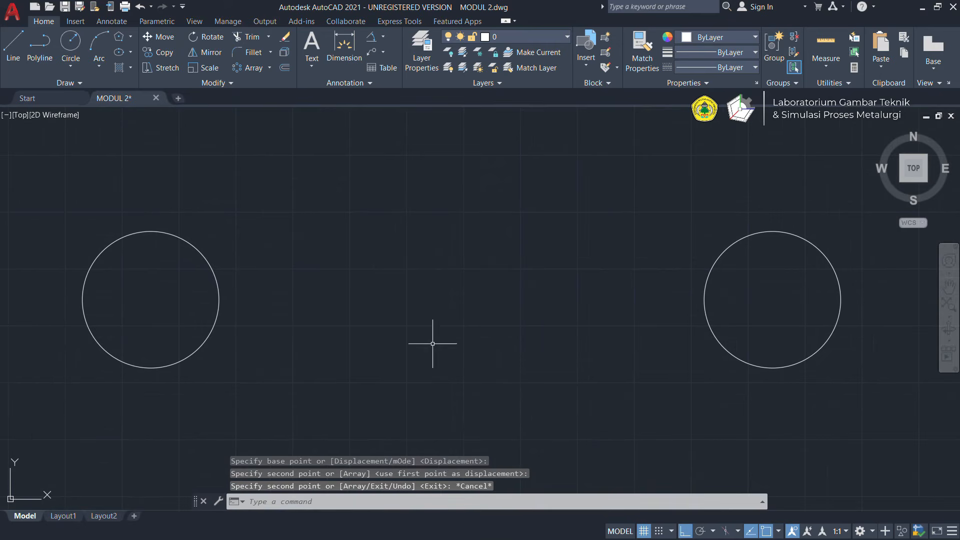
scroll(607, 278, down, 2)
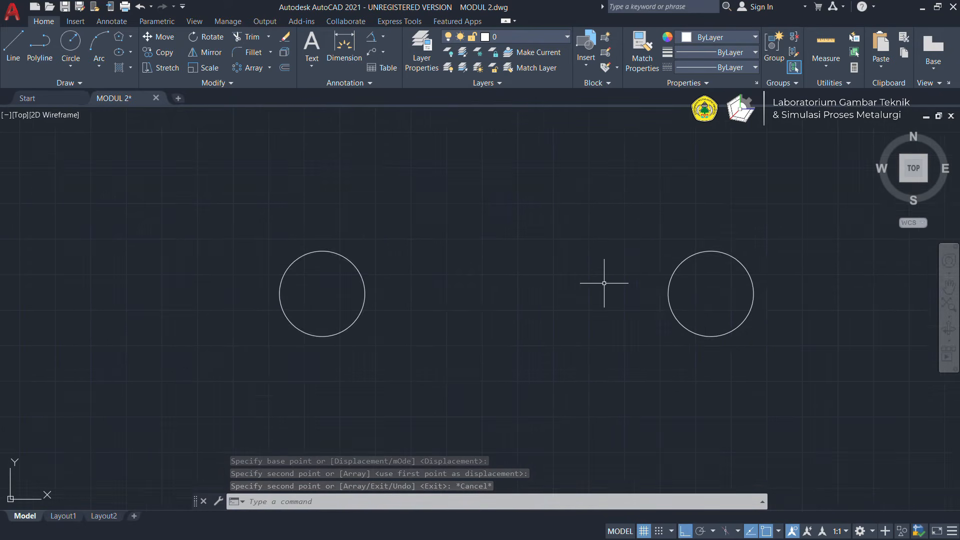
scroll(568, 278, up, 2)
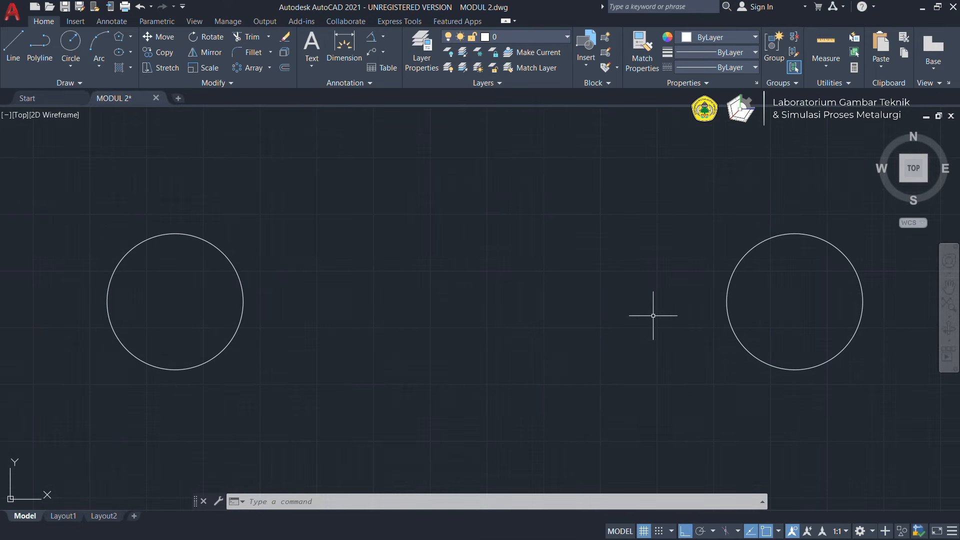
click(119, 38)
key(Escape)
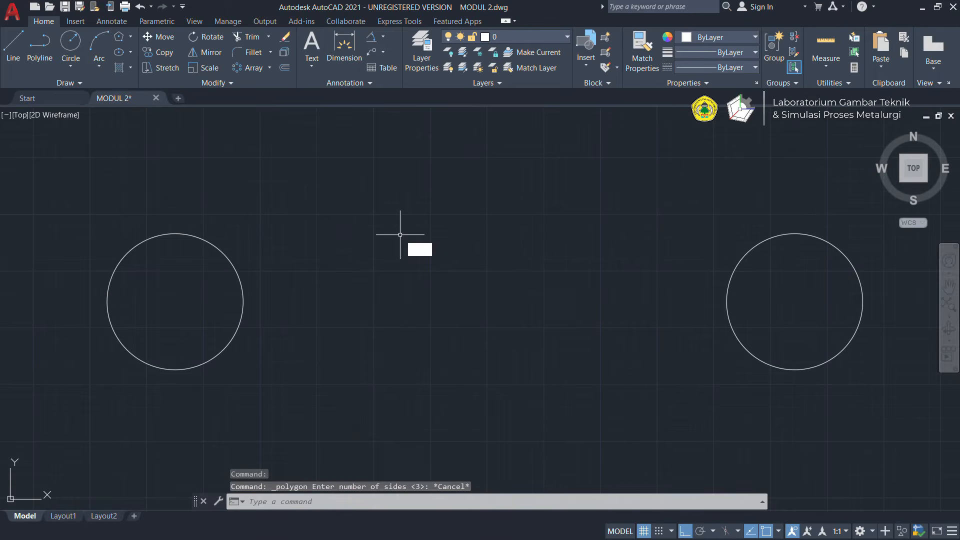
Draw a five-sided polygon centred on the left circle, inscribed in circle, with a radius of 15
text(pol)
key(Return)
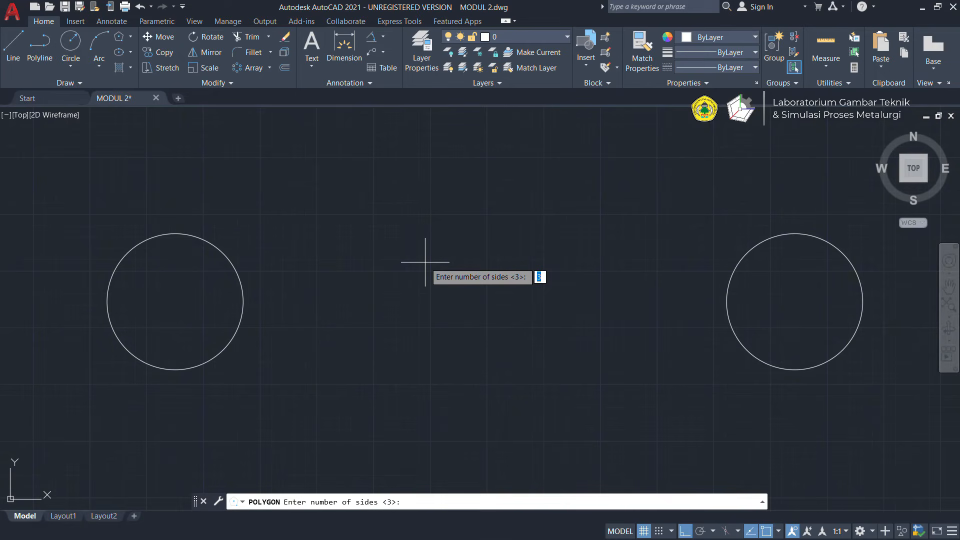
text(5)
key(Return)
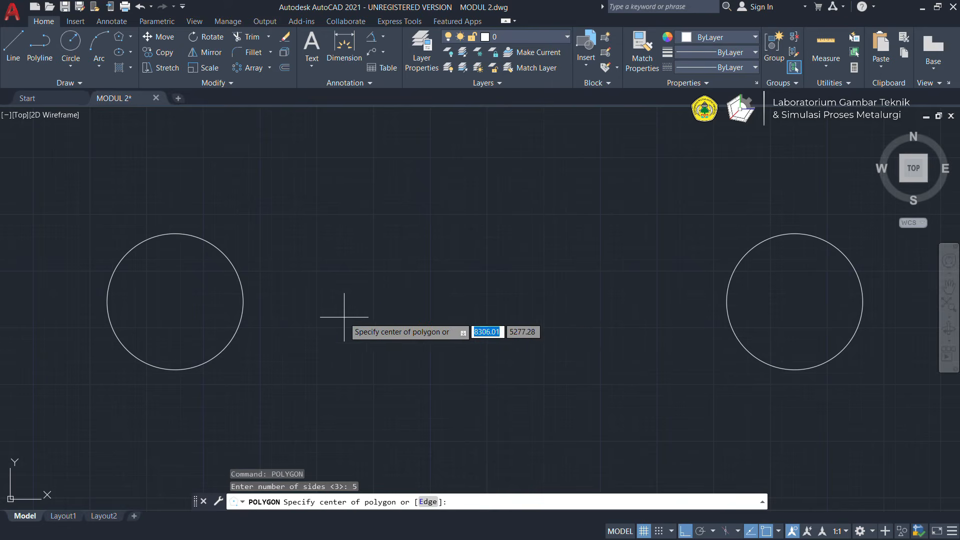
click(175, 302)
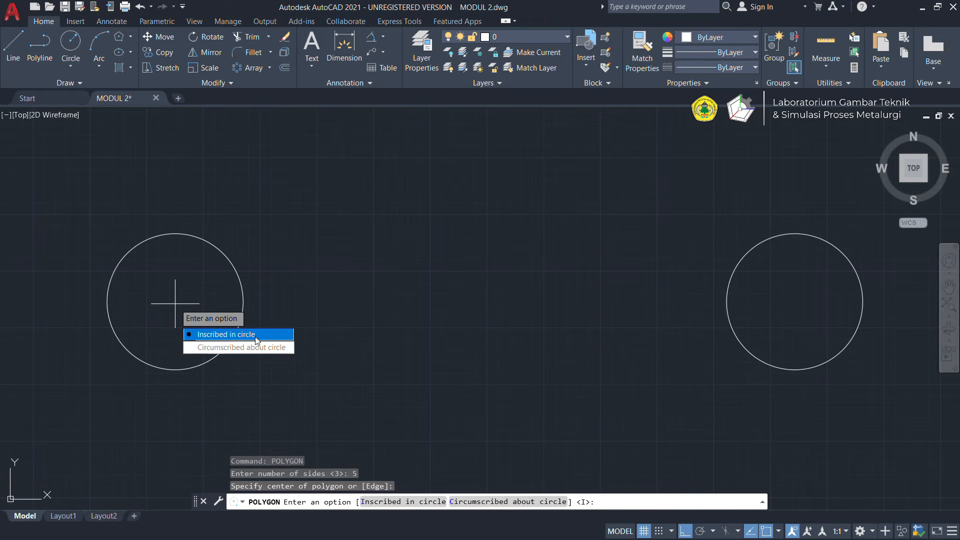
key(Return)
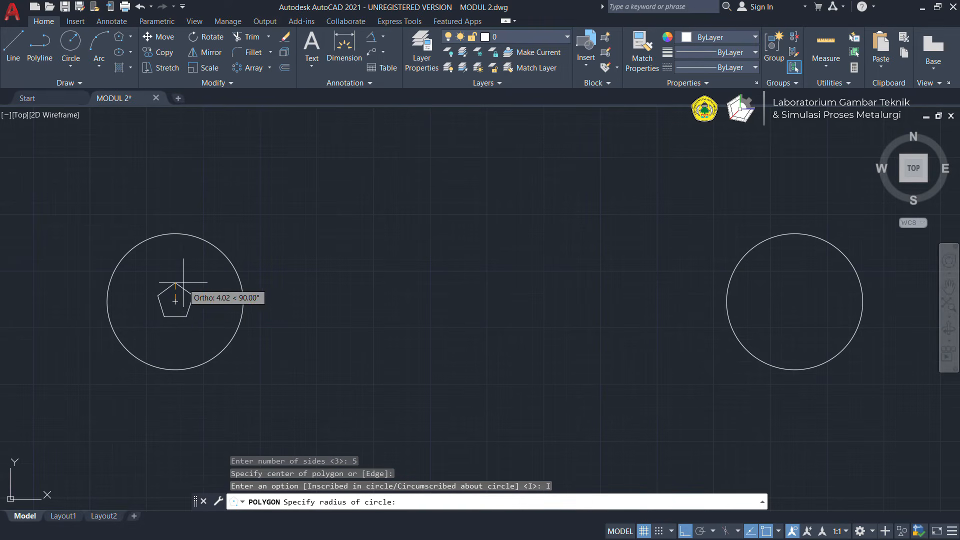
scroll(184, 283, up, 4)
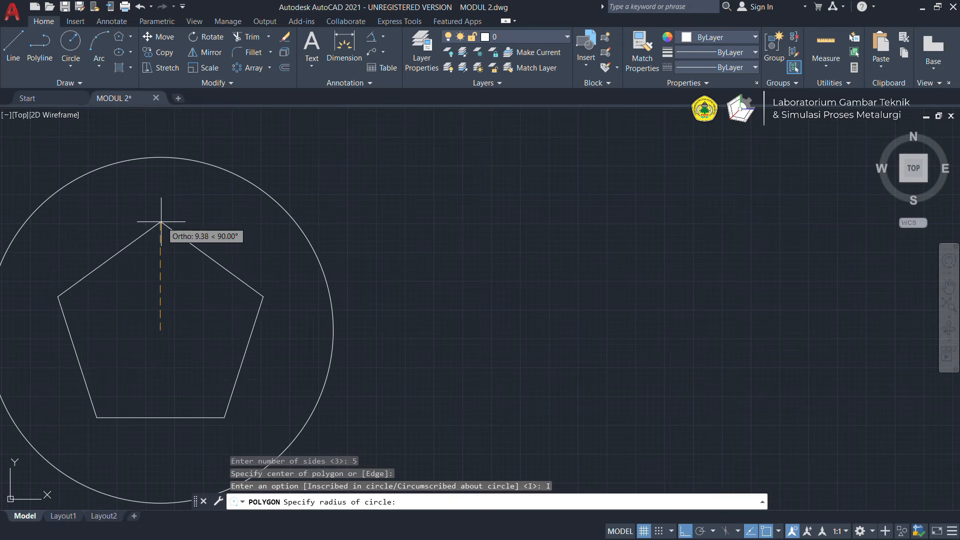
scroll(157, 235, down, 2)
middle_drag(157, 236, 182, 208)
scroll(182, 208, up, 2)
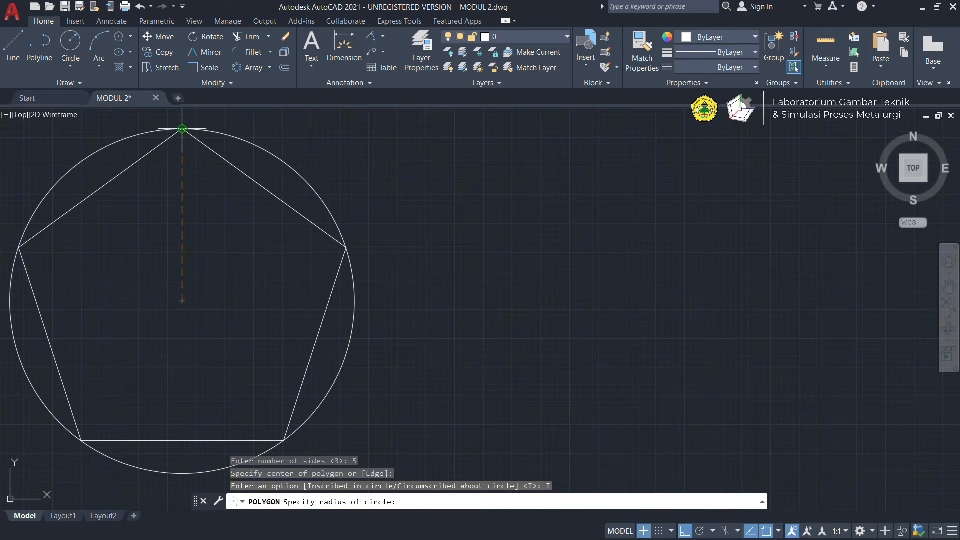
text(15)
key(Return)
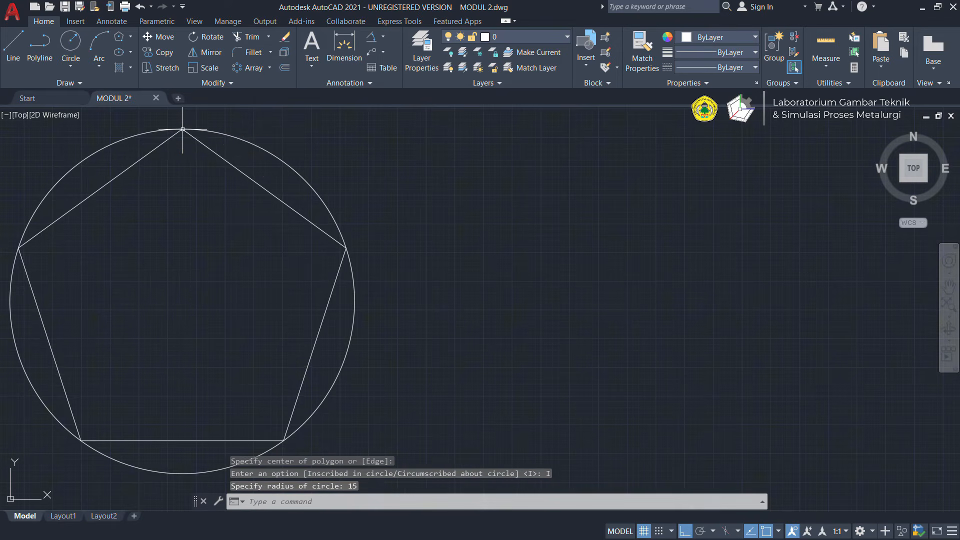
Draw a five-sided polygon centred on the right circle, circumscribed about circle, with a radius of 15
scroll(231, 148, down, 4)
middle_drag(525, 197, 493, 235)
scroll(617, 199, down, 2)
middle_drag(618, 200, 411, 230)
middle_drag(238, 200, 334, 203)
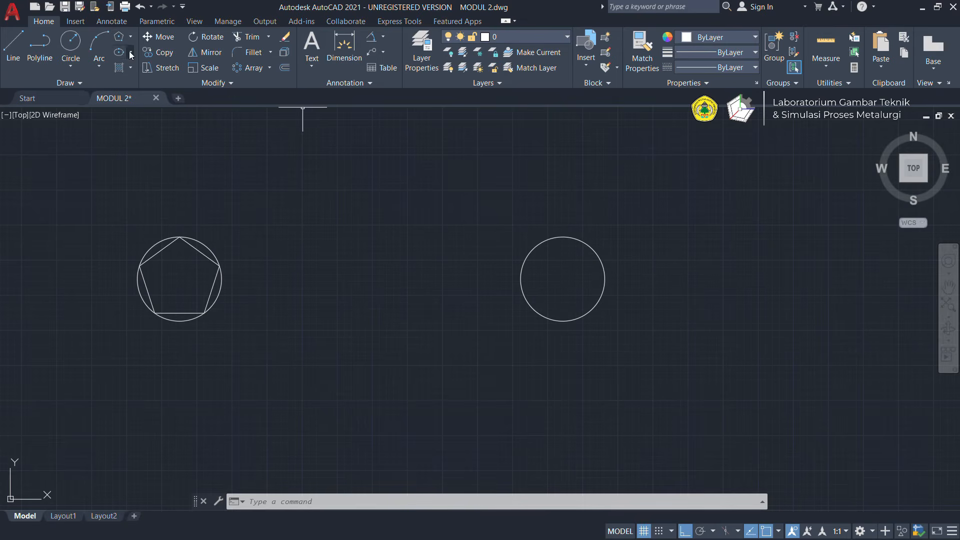
click(119, 36)
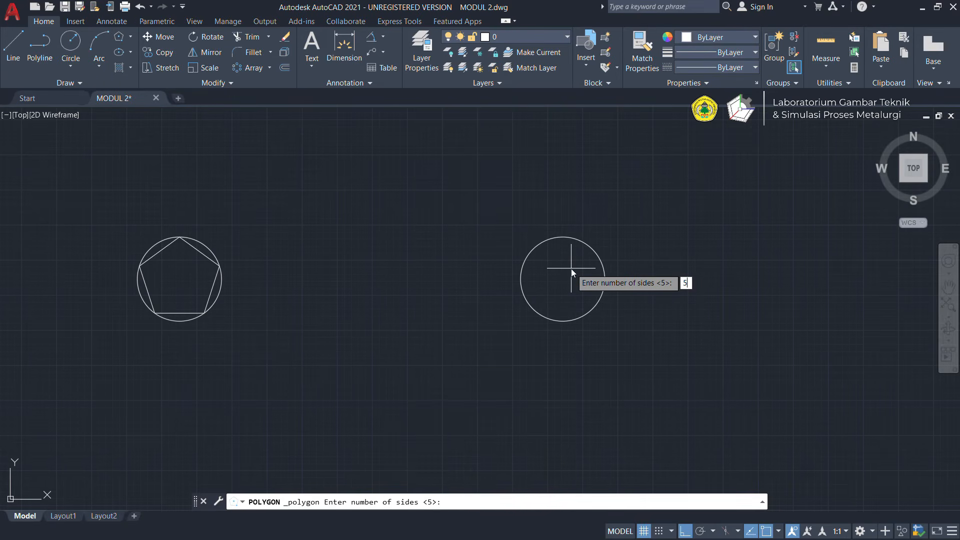
text(5)
key(Return)
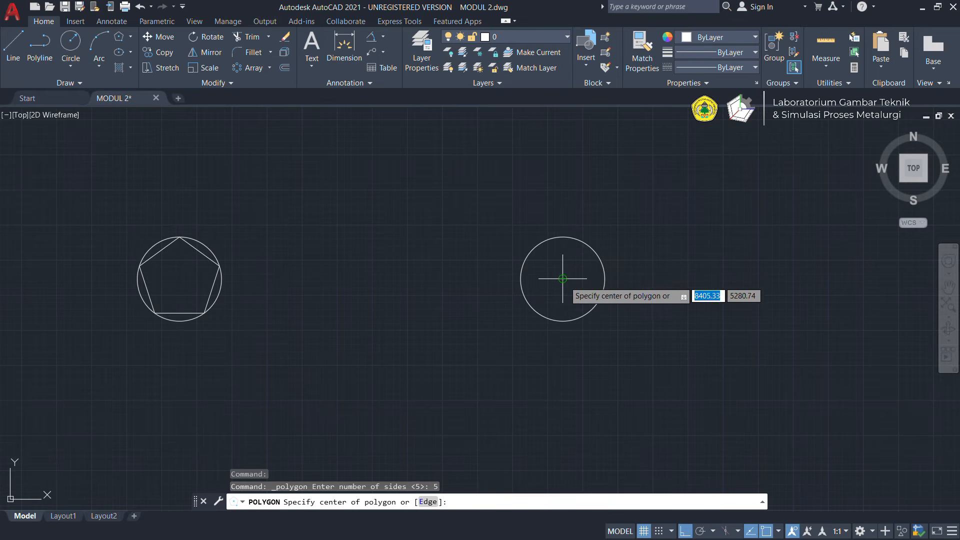
click(563, 279)
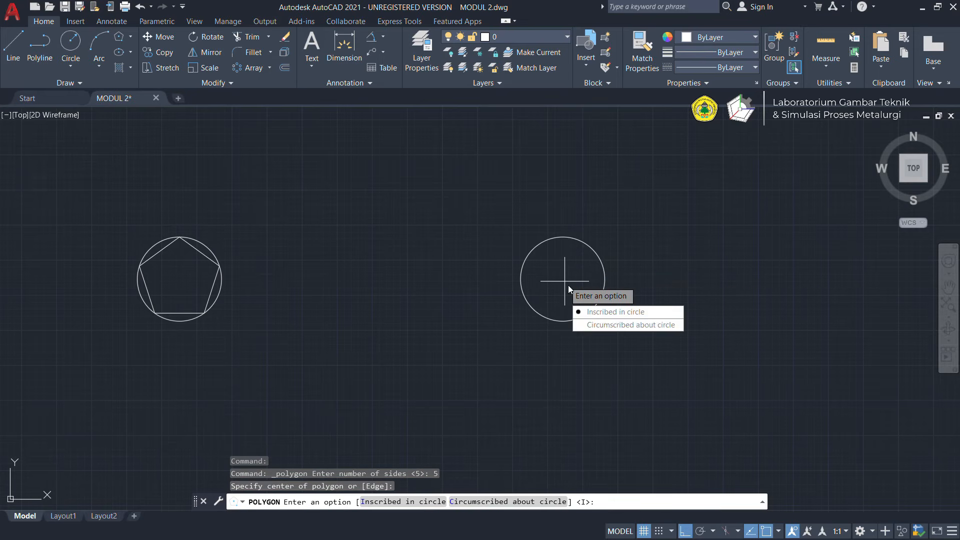
click(595, 325)
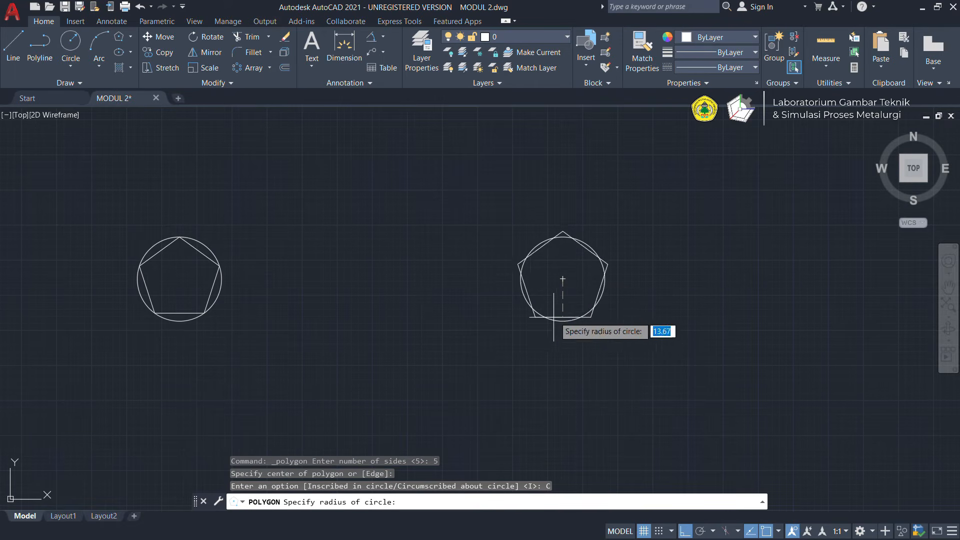
scroll(562, 314, up, 5)
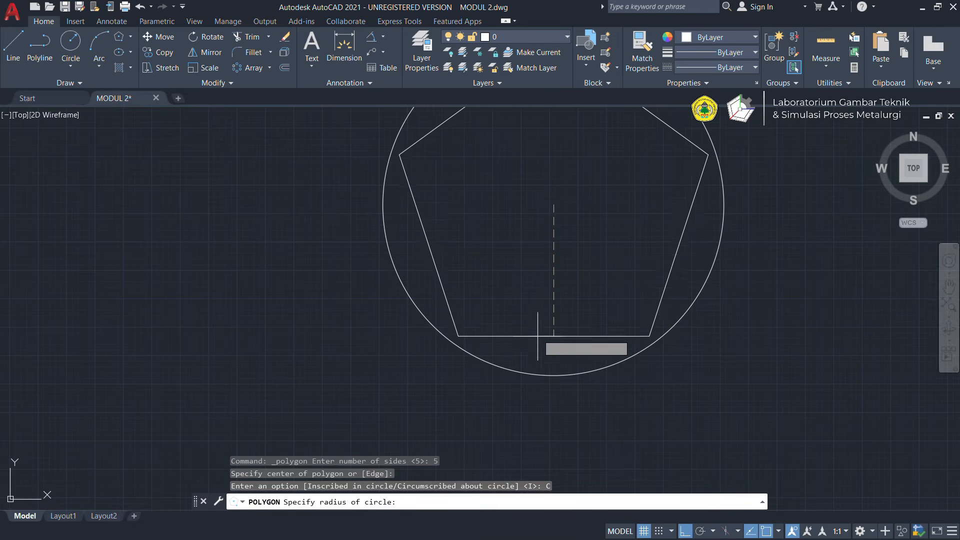
scroll(552, 350, down, 2)
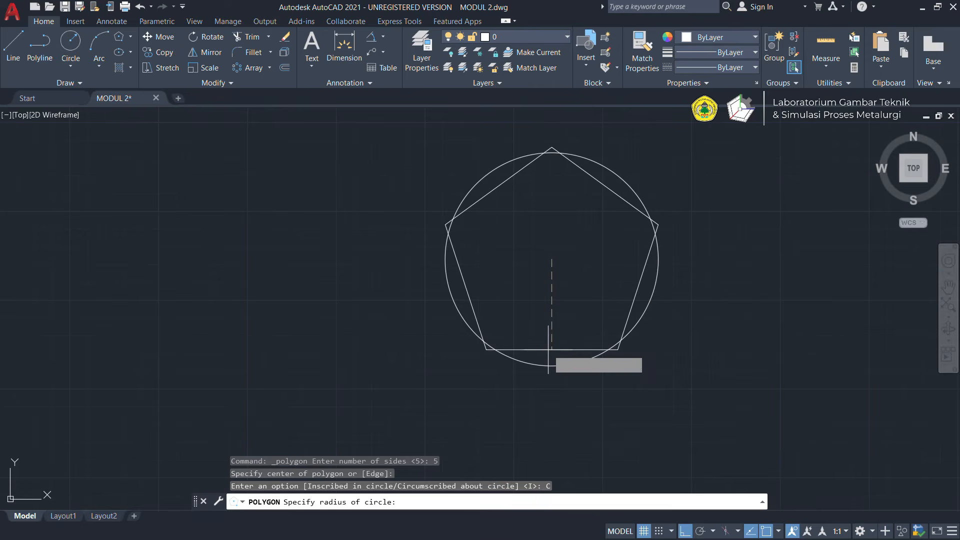
text(15)
key(Return)
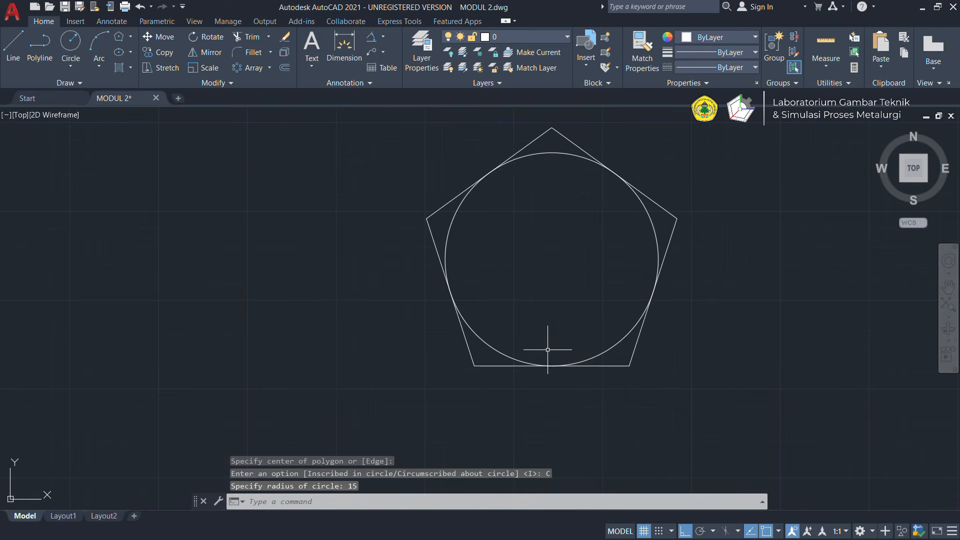
Examine how the inscribed and circumscribed pentagons each meet their circles and compare the two
scroll(517, 303, down, 6)
middle_drag(409, 262, 601, 264)
scroll(496, 278, up, 2)
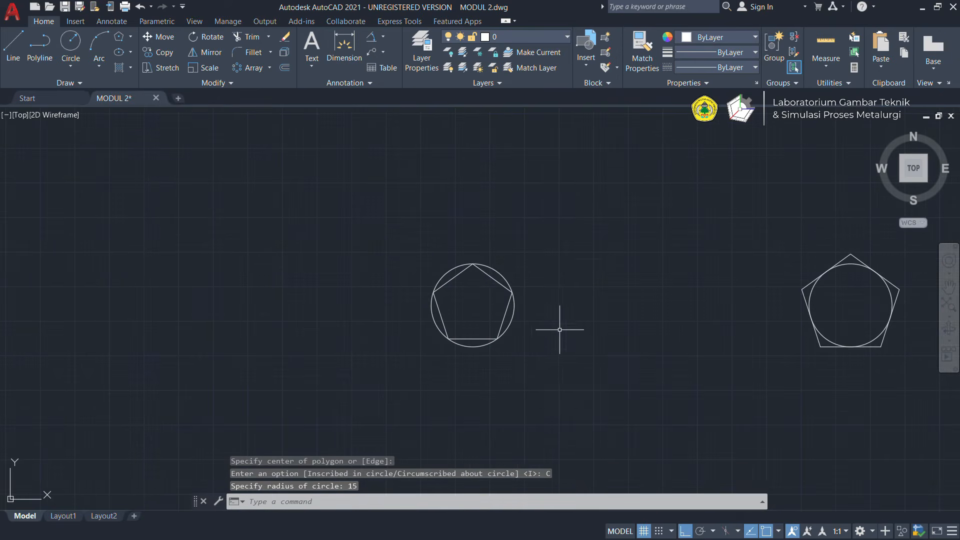
middle_drag(547, 325, 442, 303)
scroll(444, 304, up, 2)
middle_drag(419, 258, 329, 256)
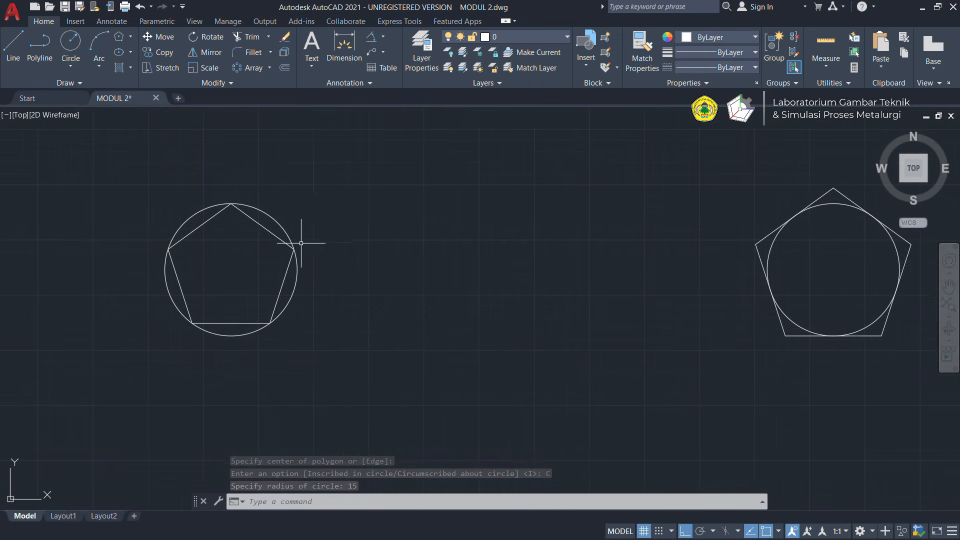
scroll(265, 222, up, 2)
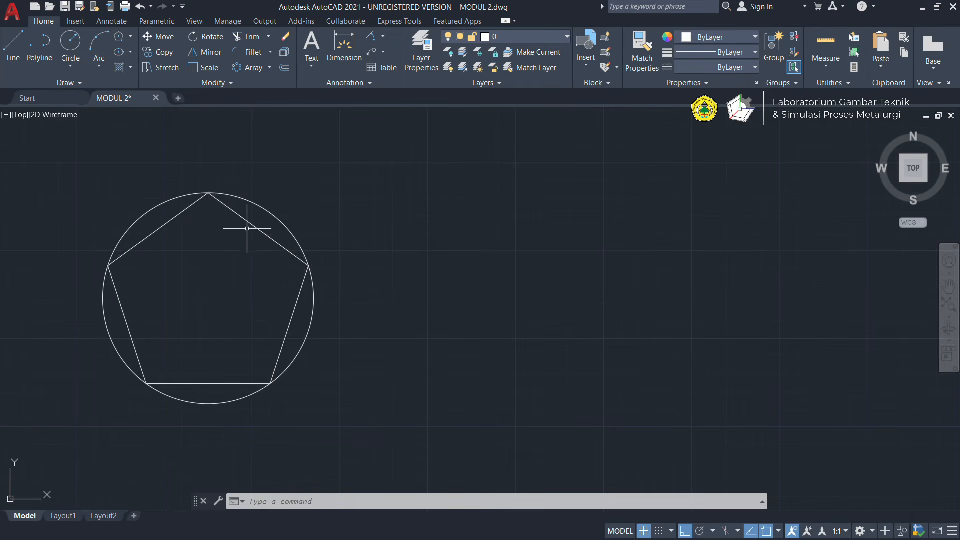
scroll(529, 246, down, 2)
middle_drag(529, 246, 274, 248)
scroll(274, 248, up, 2)
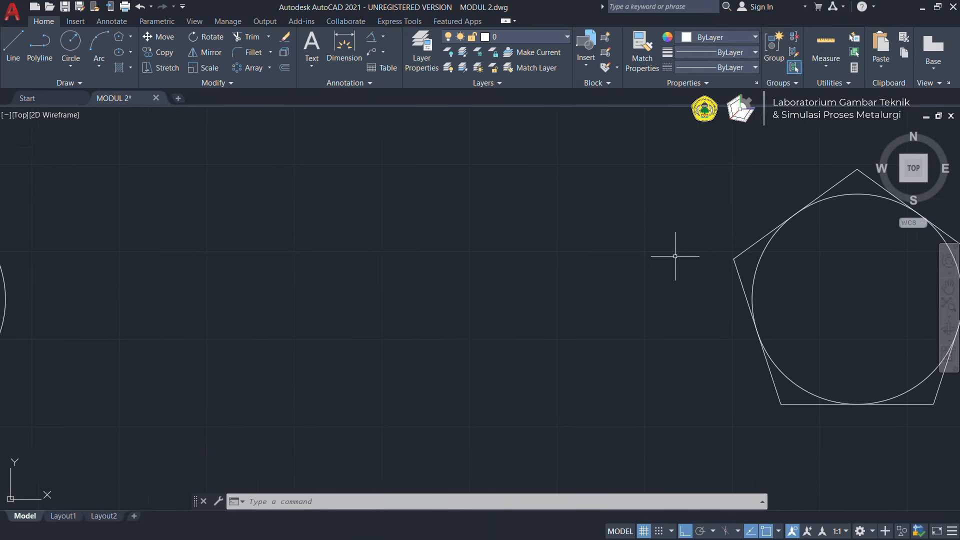
middle_drag(677, 255, 358, 236)
scroll(358, 235, up, 1)
middle_drag(677, 203, 459, 209)
scroll(434, 199, down, 2)
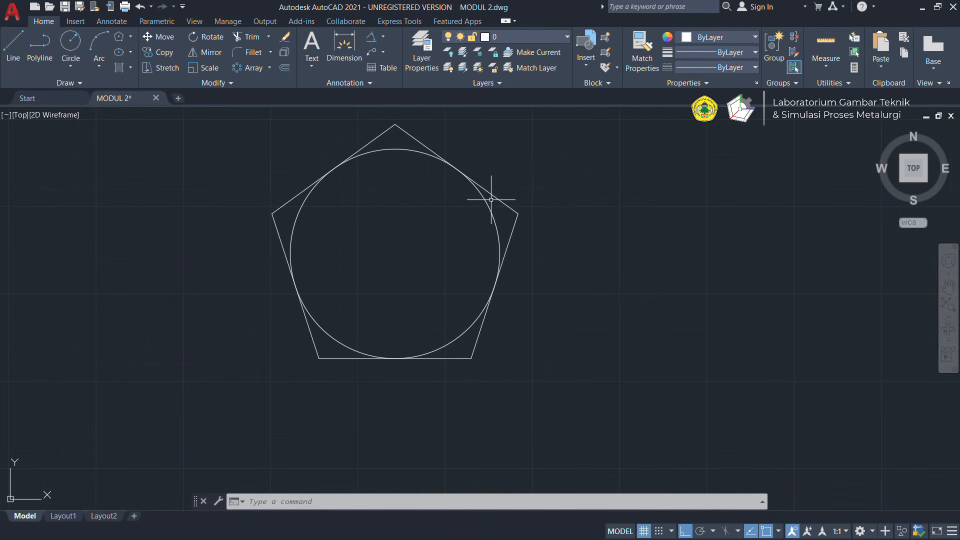
scroll(367, 231, down, 4)
middle_drag(257, 252, 443, 253)
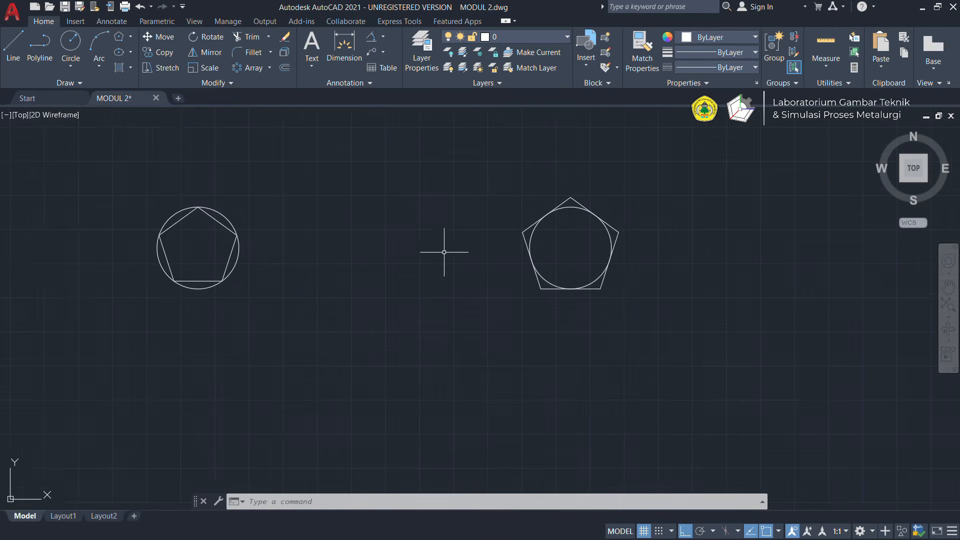
scroll(443, 253, up, 2)
middle_drag(375, 240, 402, 235)
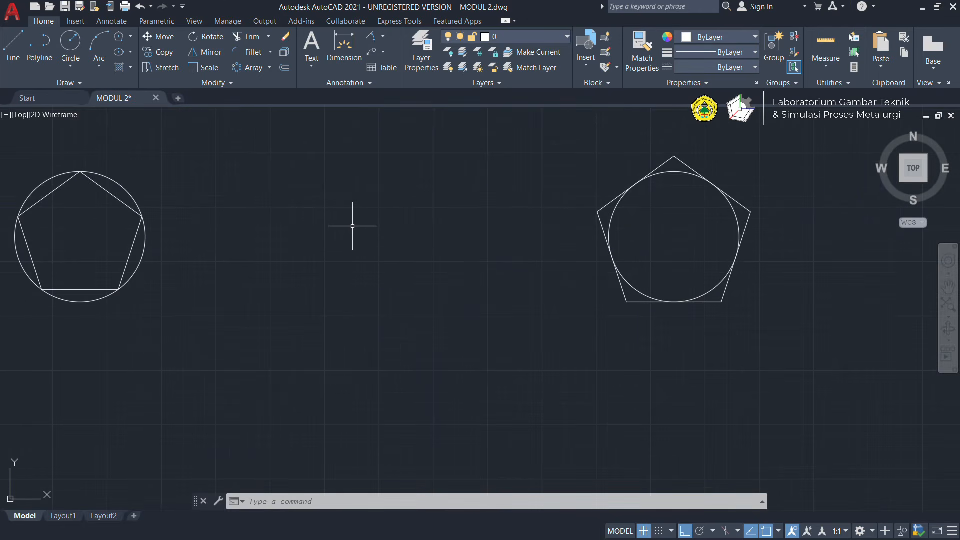
click(131, 53)
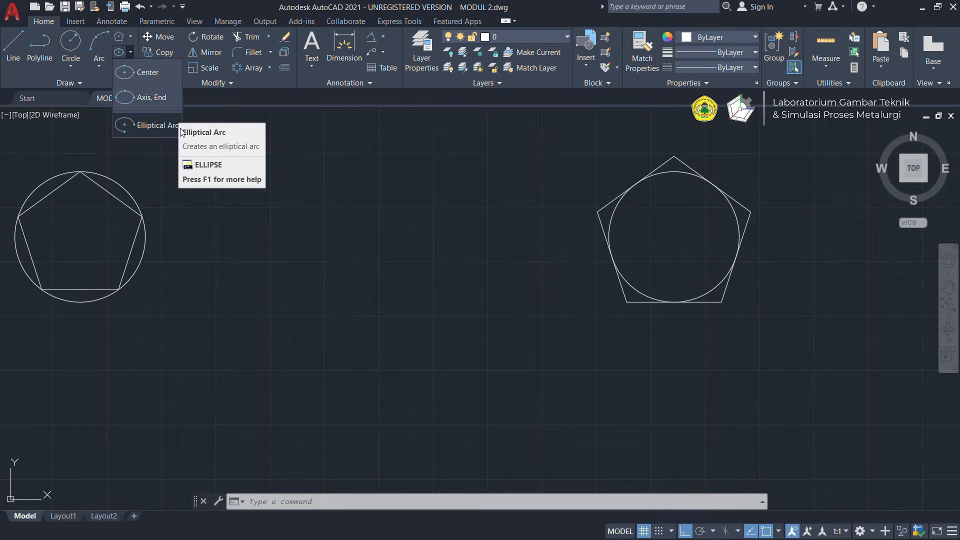
click(167, 79)
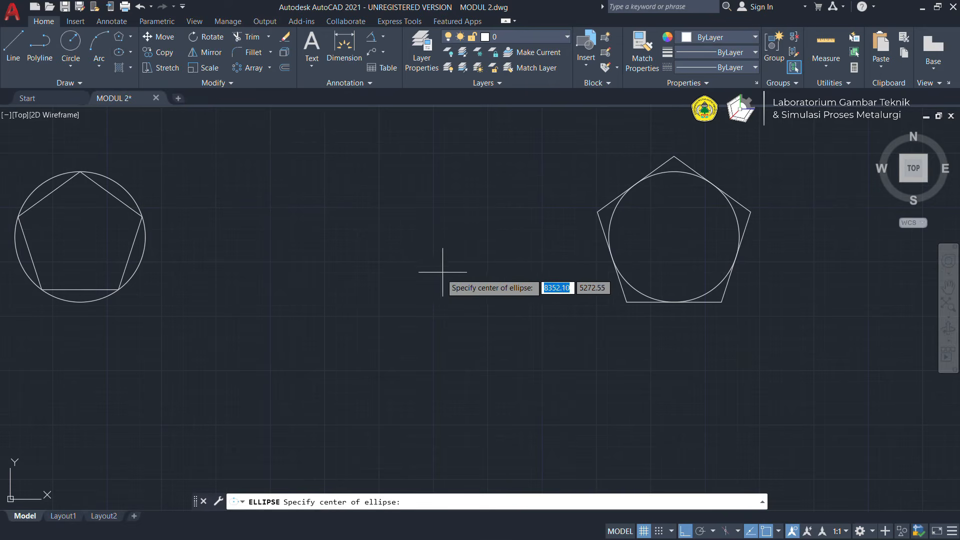
click(130, 52)
click(150, 71)
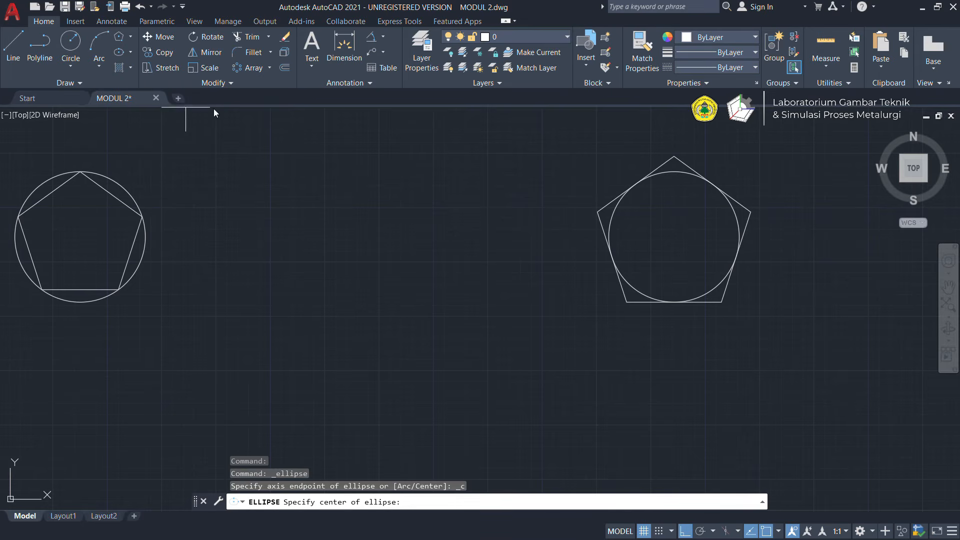
key(Escape)
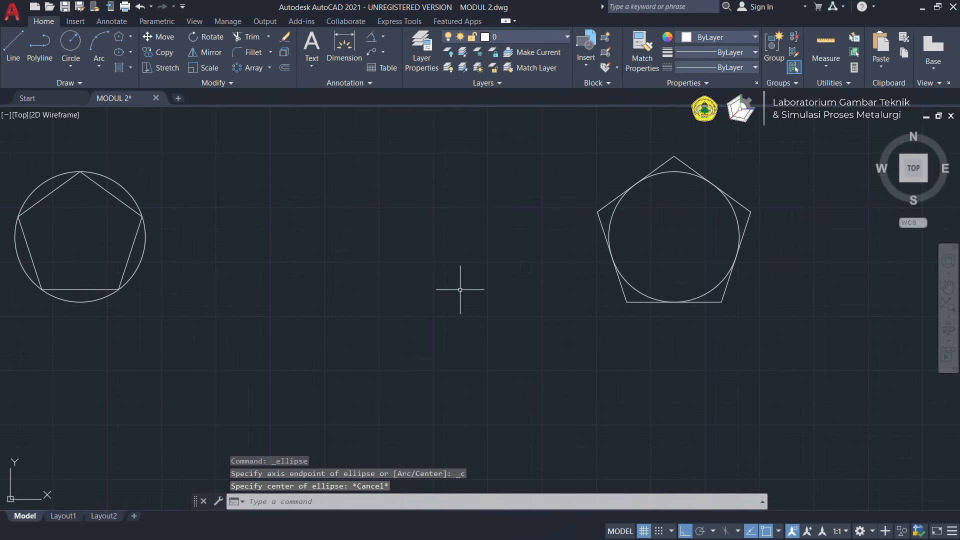
Draw a tall ellipse between the two circles with a horizontal axis of 5 and a distance of 10 to the other axis
text(ELLIPSE)
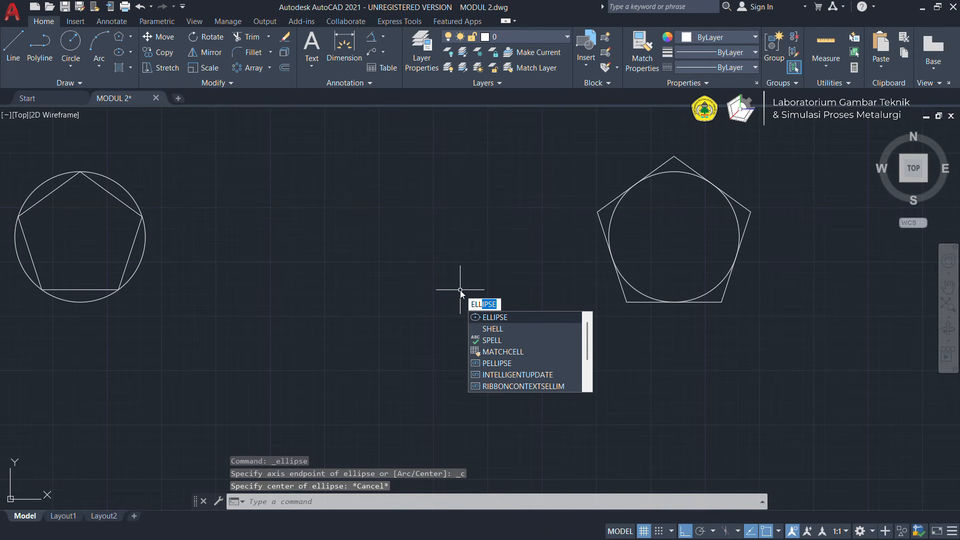
key(Return)
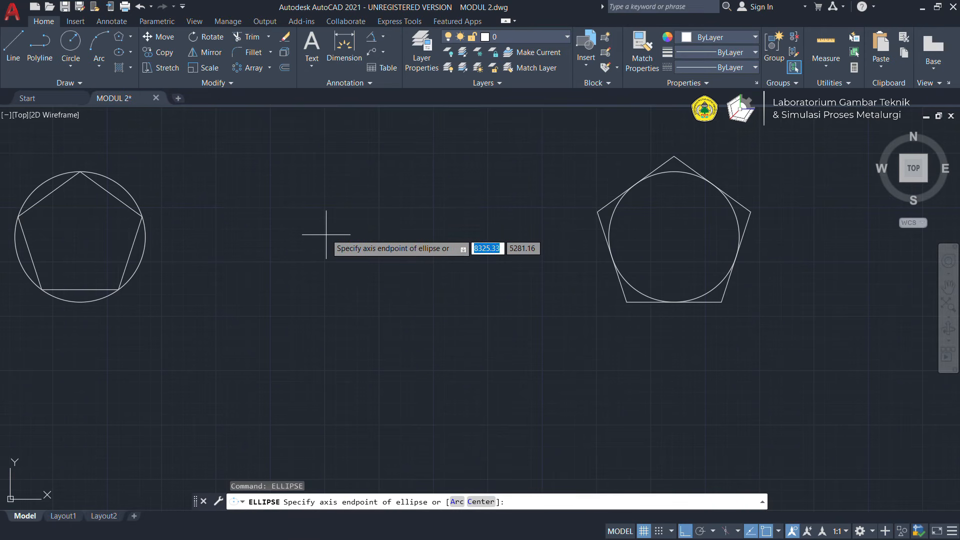
click(356, 261)
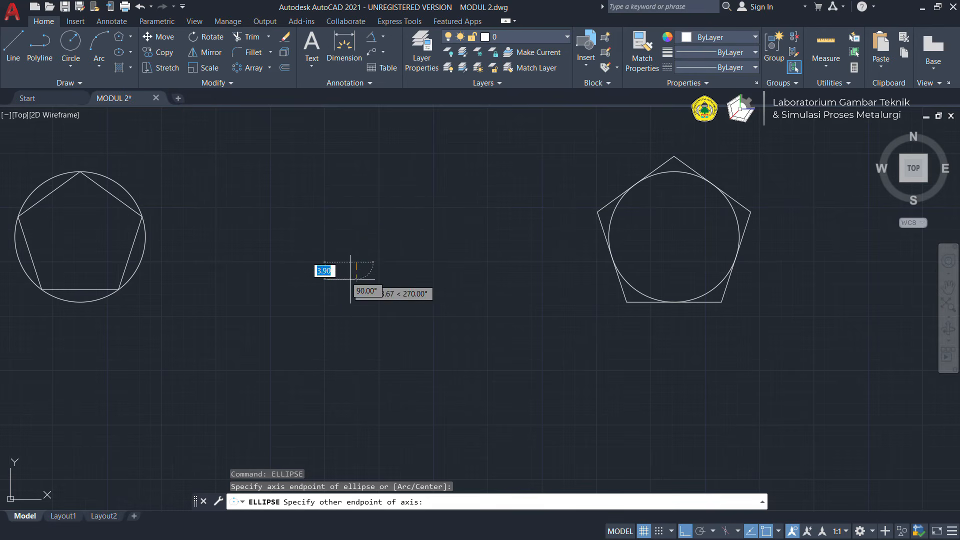
scroll(424, 258, up, 2)
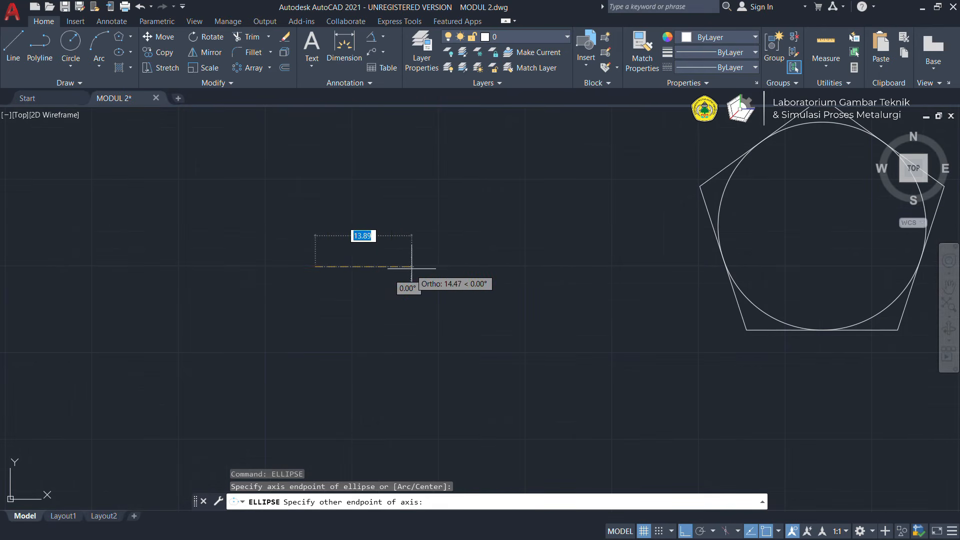
scroll(463, 272, down, 2)
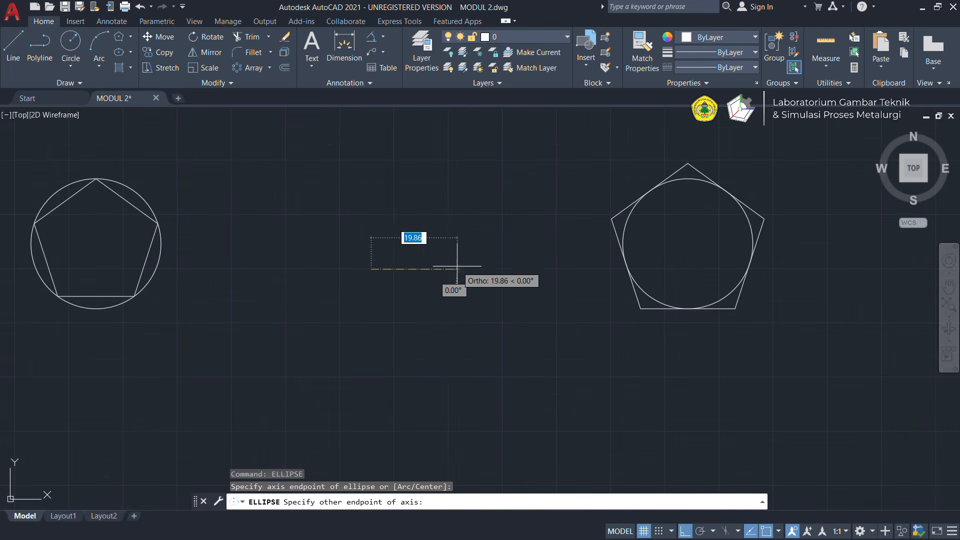
scroll(407, 268, up, 2)
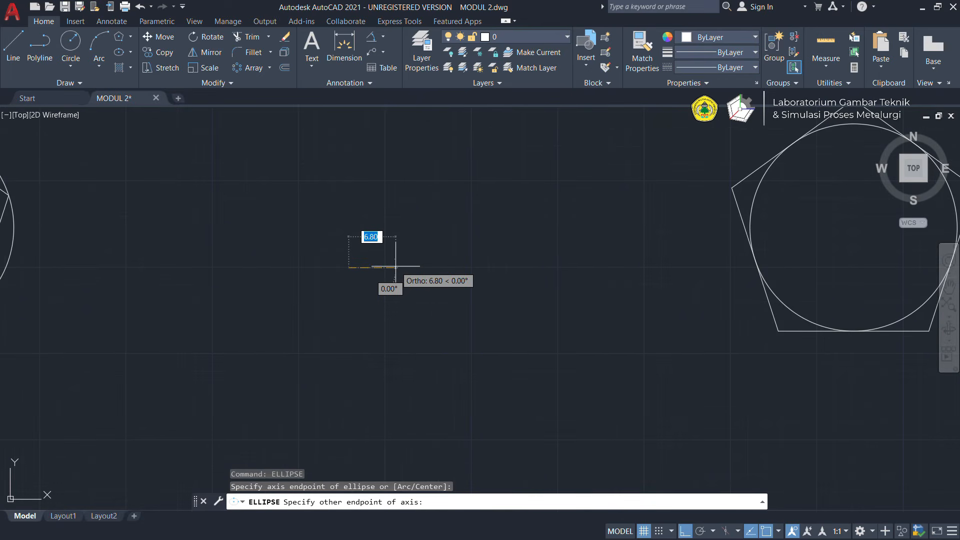
text(5)
key(Return)
scroll(363, 186, up, 2)
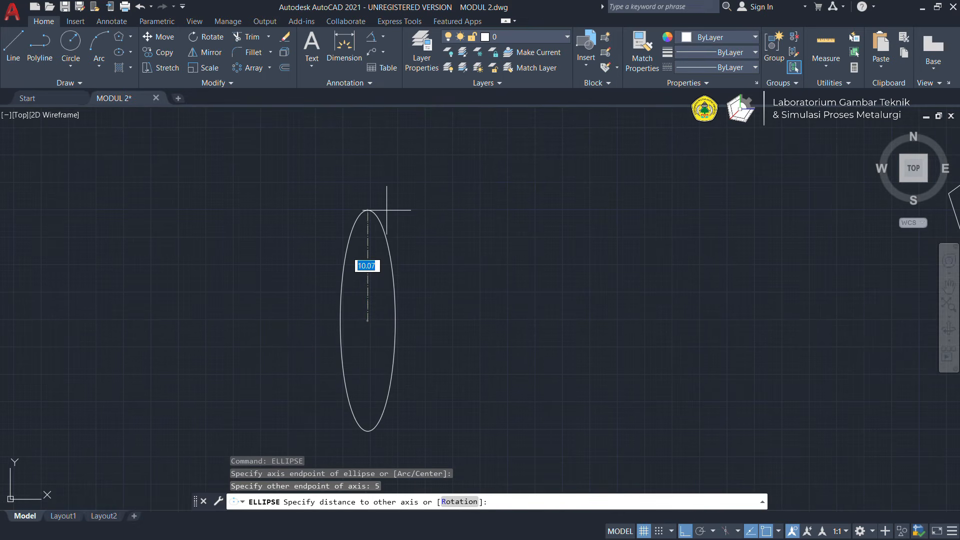
text(10)
key(Return)
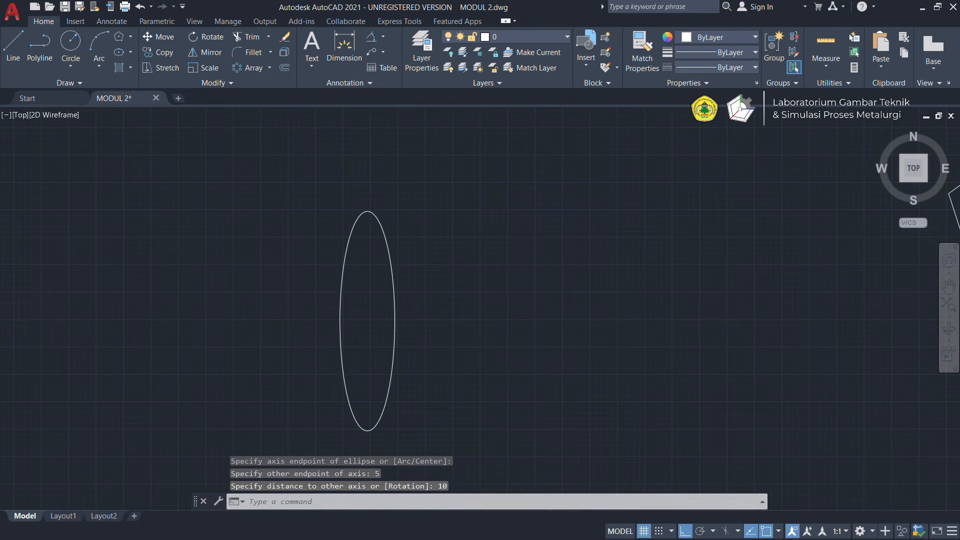
scroll(407, 217, down, 3)
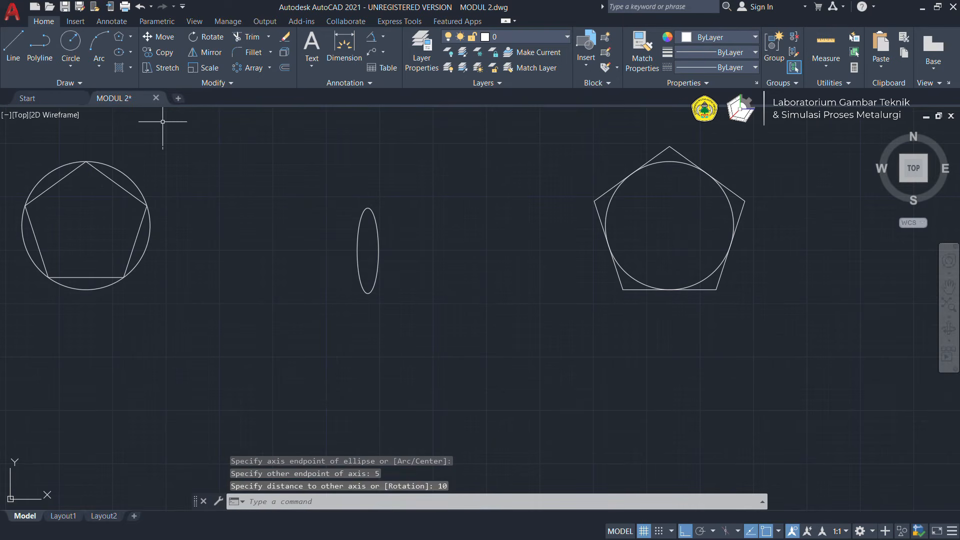
middle_drag(514, 225, 470, 223)
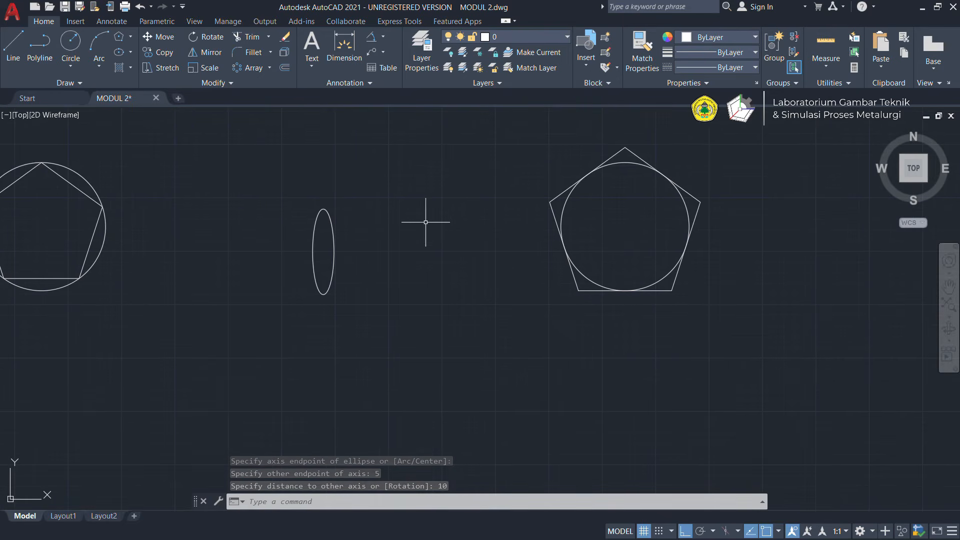
Draw an L shape above the ellipse from two connected lines, 10 units down and 10 units to the right
click(130, 52)
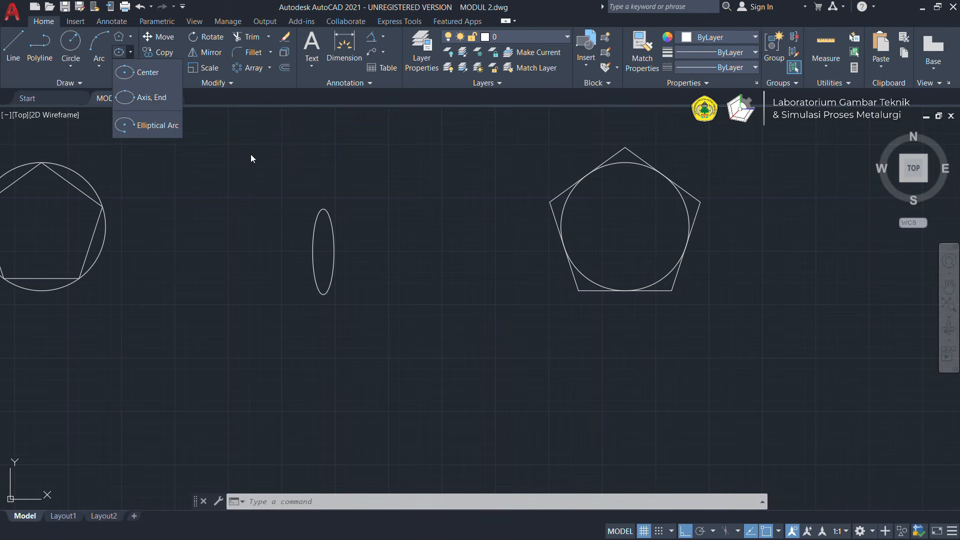
click(13, 48)
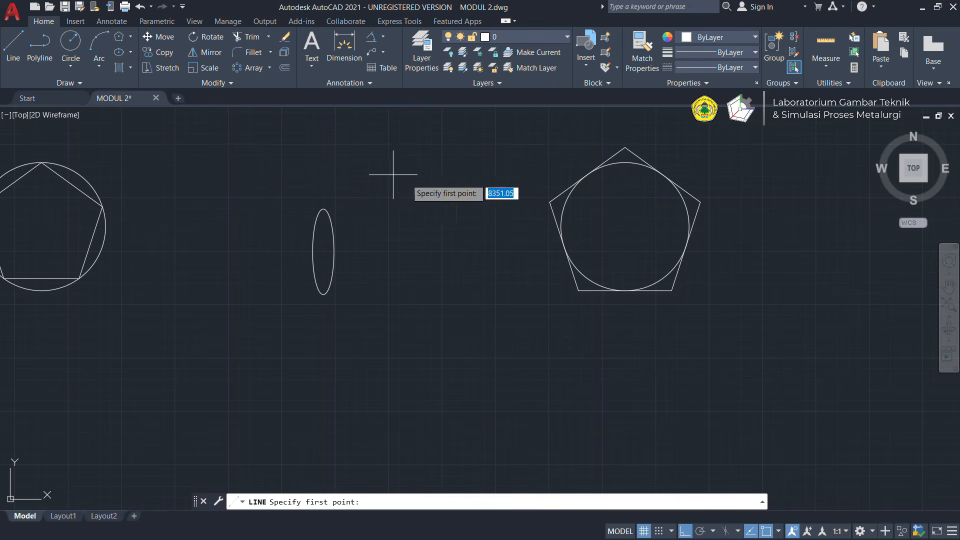
middle_drag(393, 175, 392, 247)
click(377, 152)
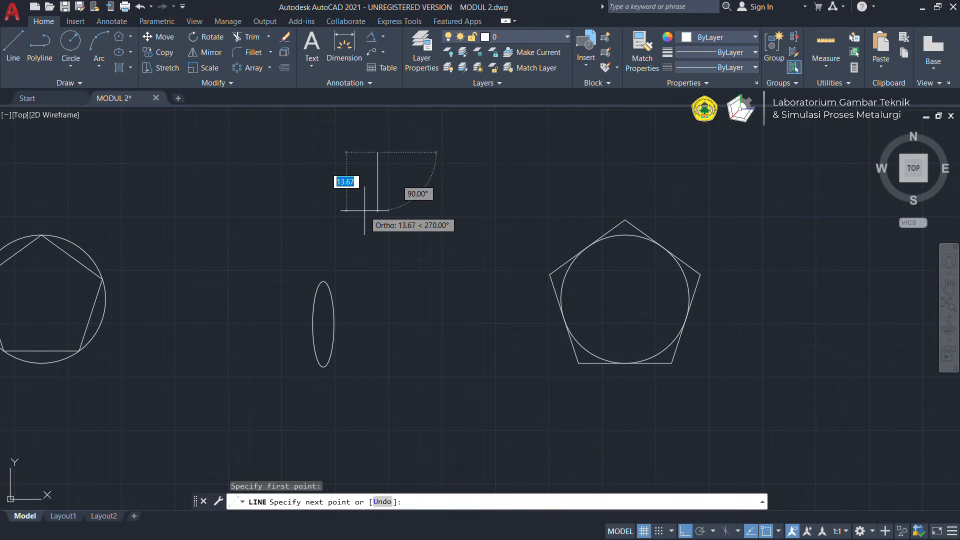
text(10)
key(Return)
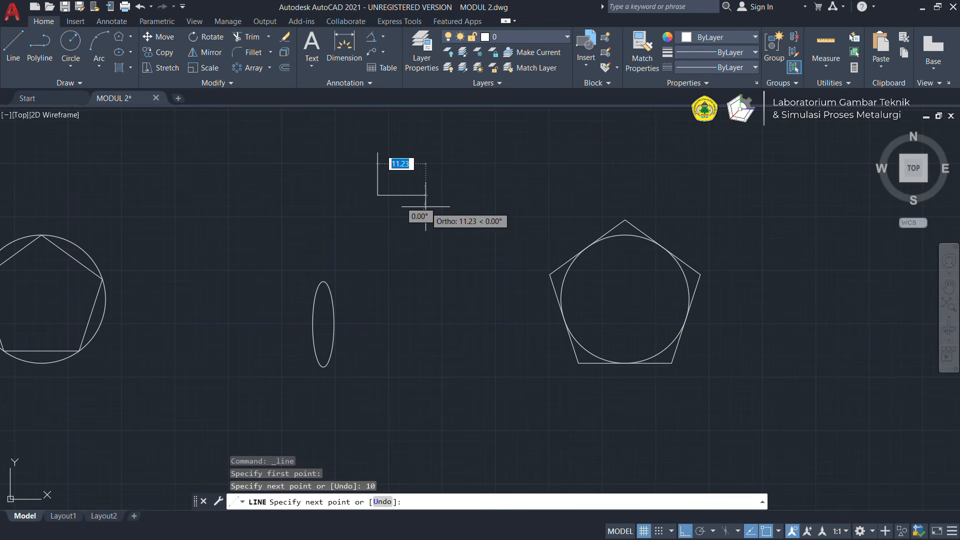
text(10)
key(Return)
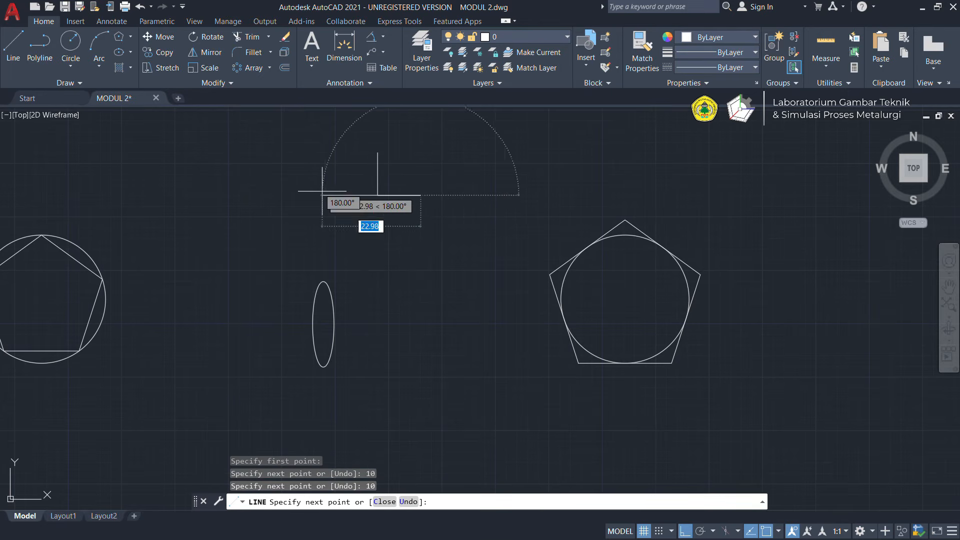
key(Escape)
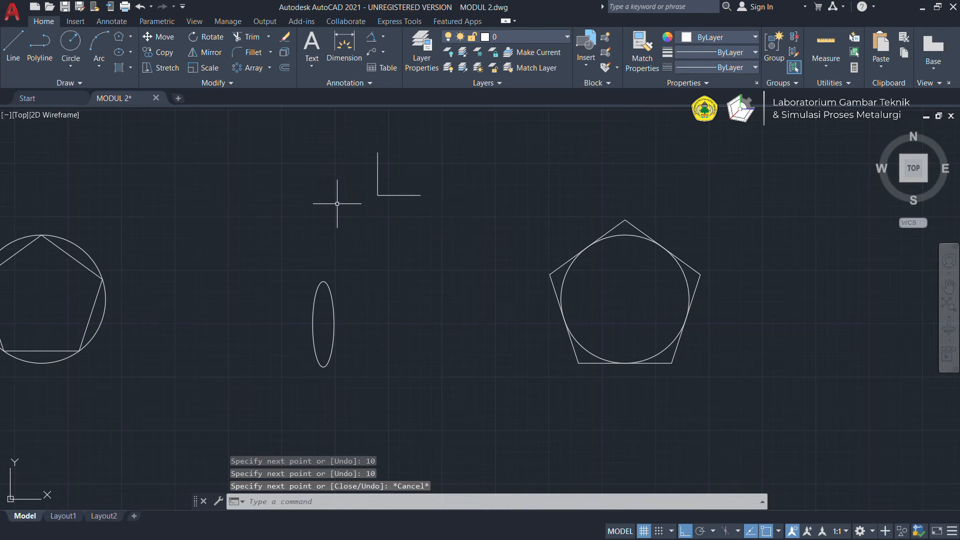
Draw an Axis, End ellipse using the L's horizontal line as its axis, with a distance of 10 to the other axis
click(132, 52)
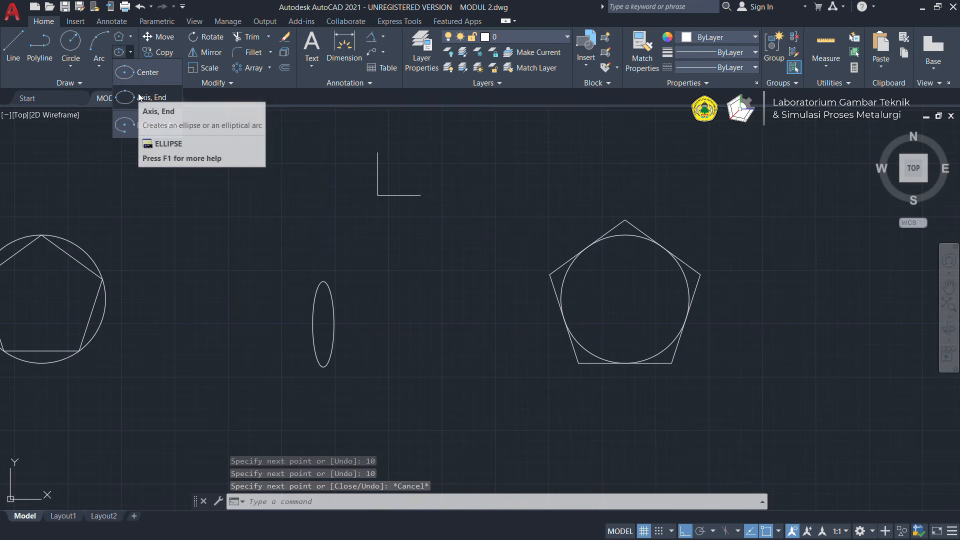
click(156, 99)
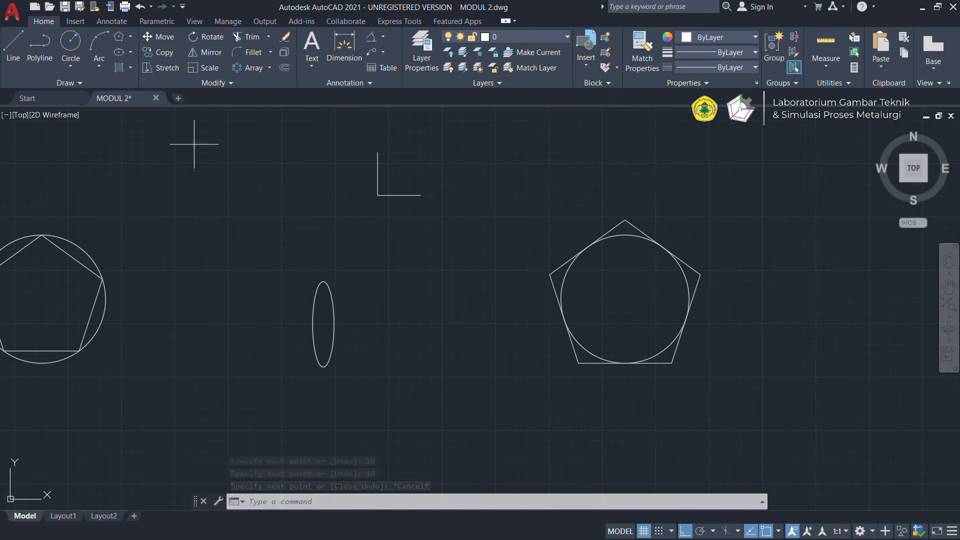
scroll(417, 235, up, 4)
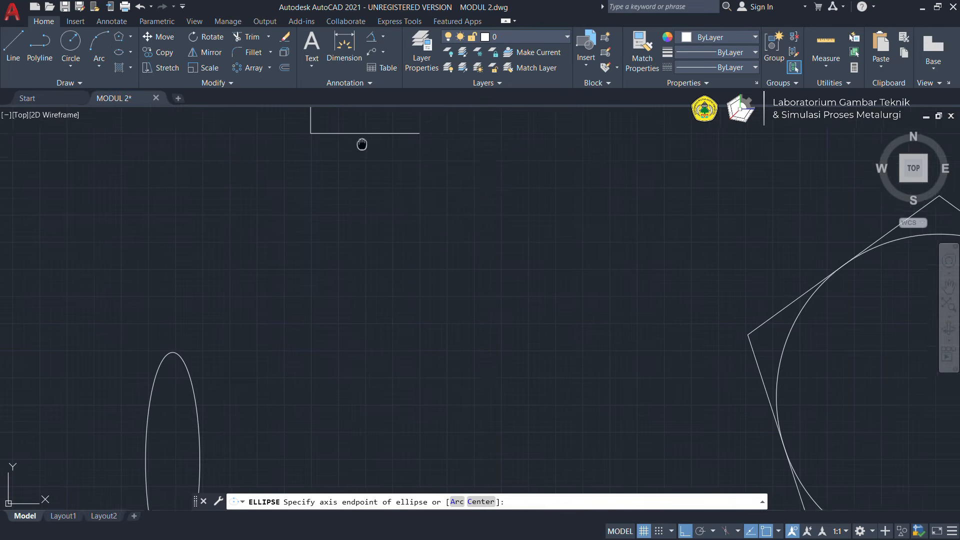
middle_drag(360, 143, 353, 317)
scroll(364, 213, down, 2)
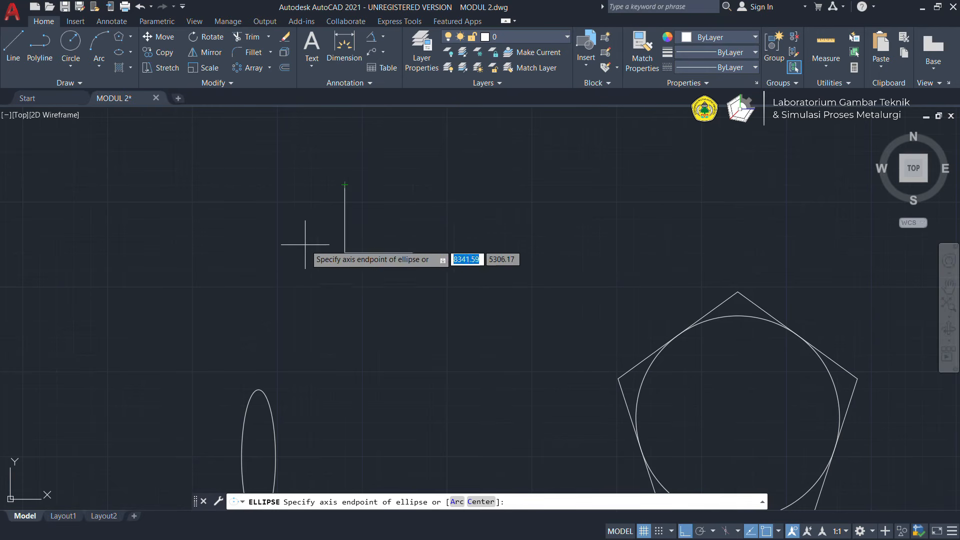
click(344, 253)
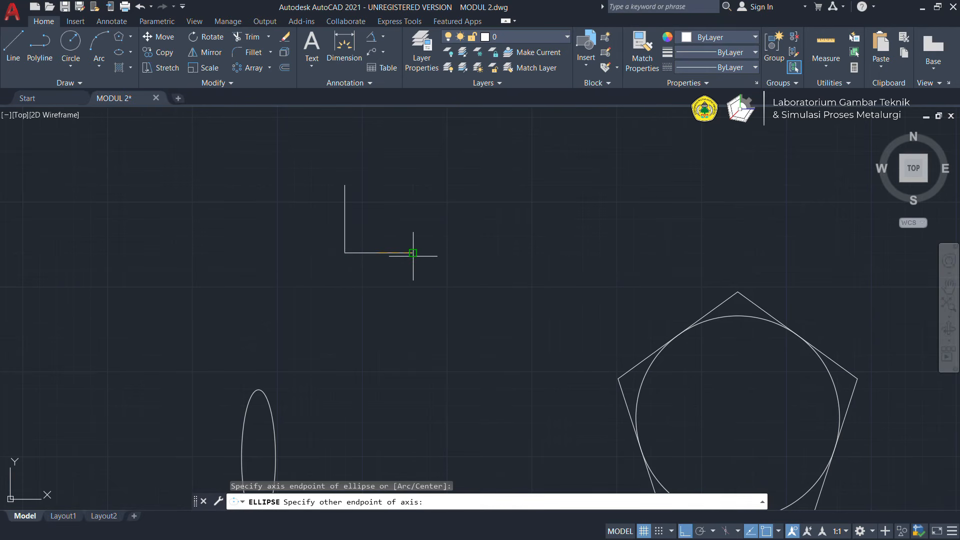
click(412, 253)
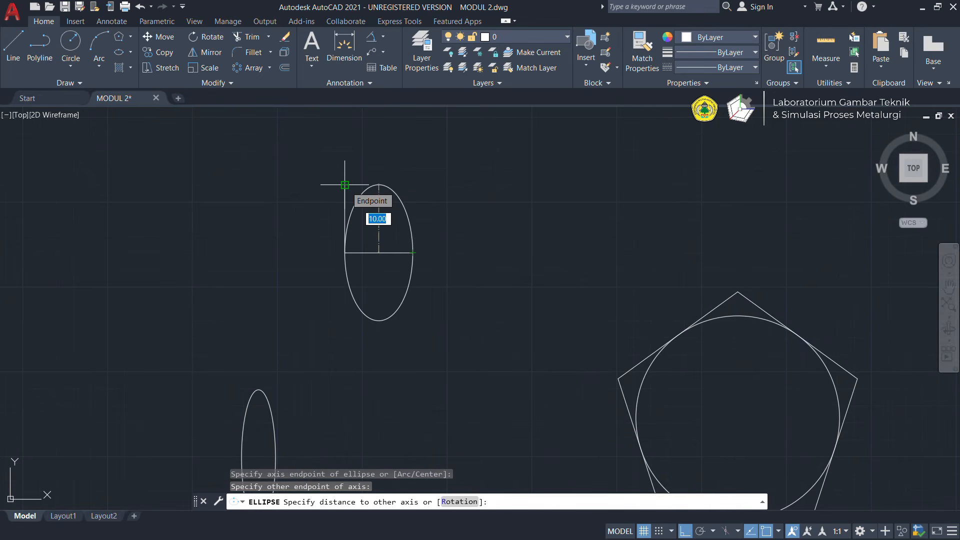
text(10)
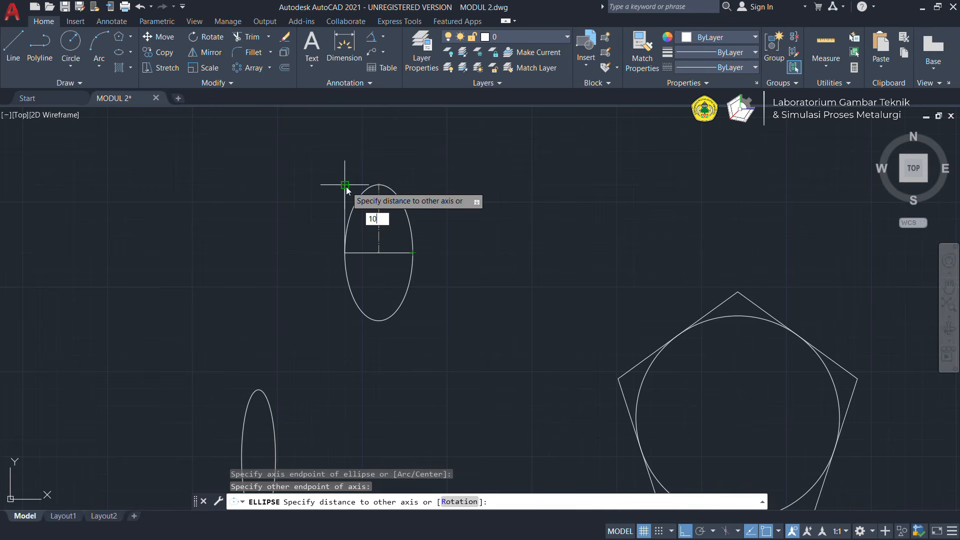
key(Return)
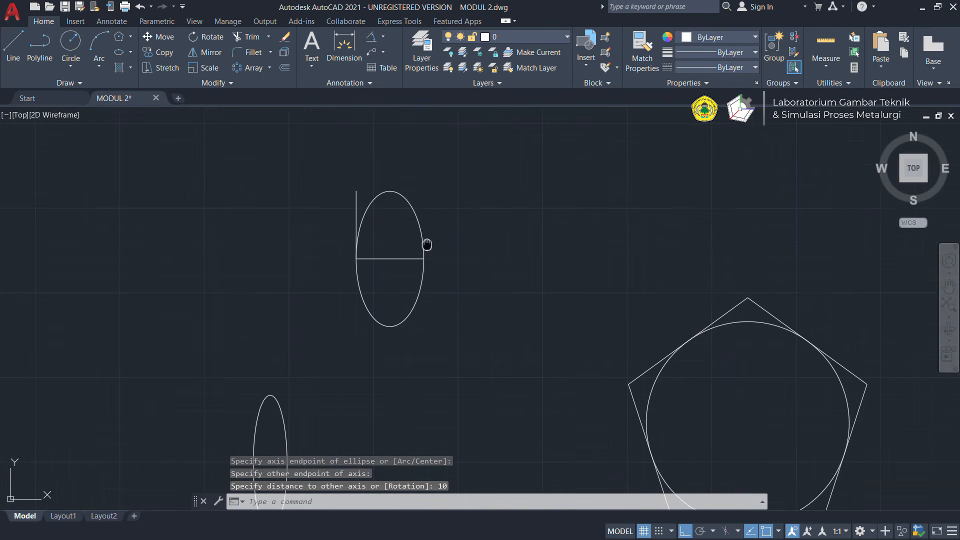
scroll(427, 242, up, 2)
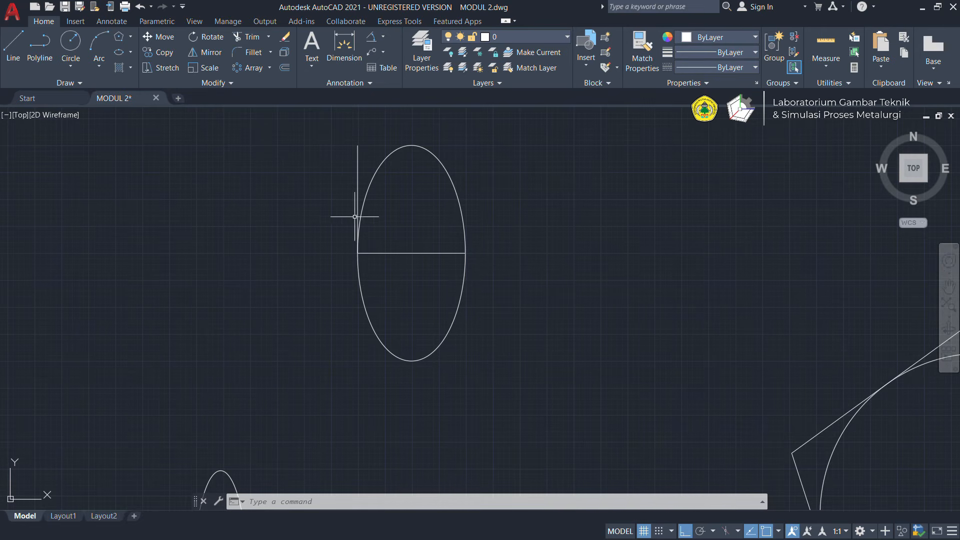
scroll(380, 235, down, 2)
scroll(379, 240, up, 2)
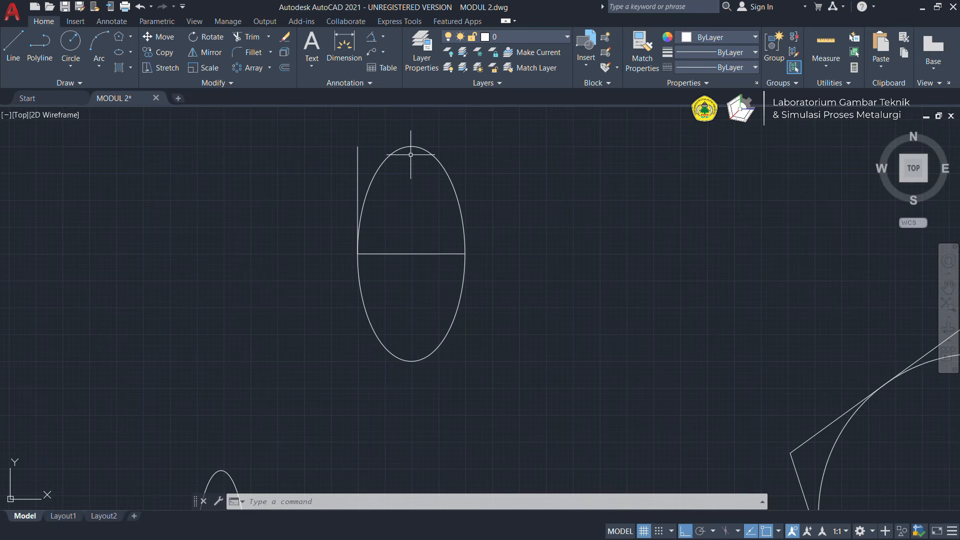
Delete the ellipse built on the L's horizontal line, keeping both lines
click(464, 153)
click(435, 208)
key(Delete)
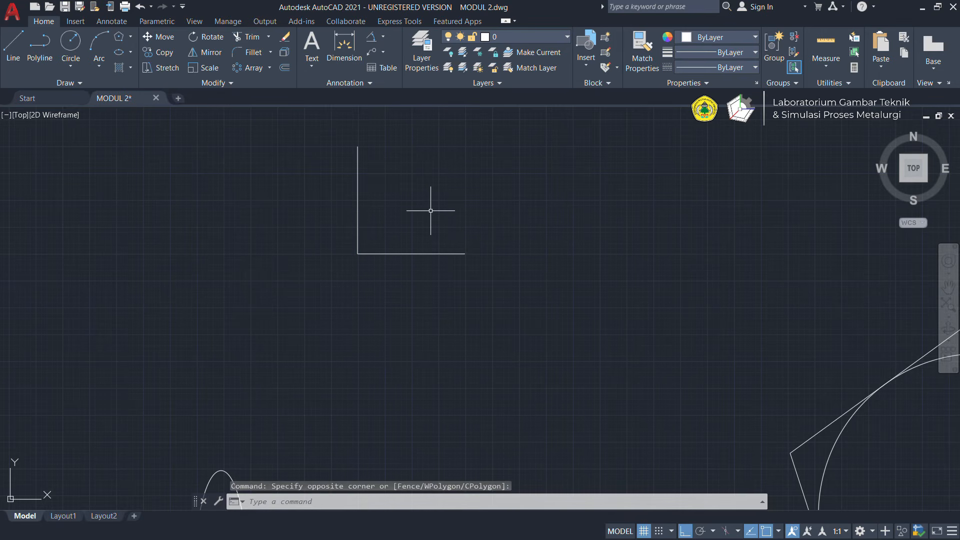
Draw an ellipse using the L's vertical line as its axis and the horizontal line's free end to set the other axis distance
click(120, 51)
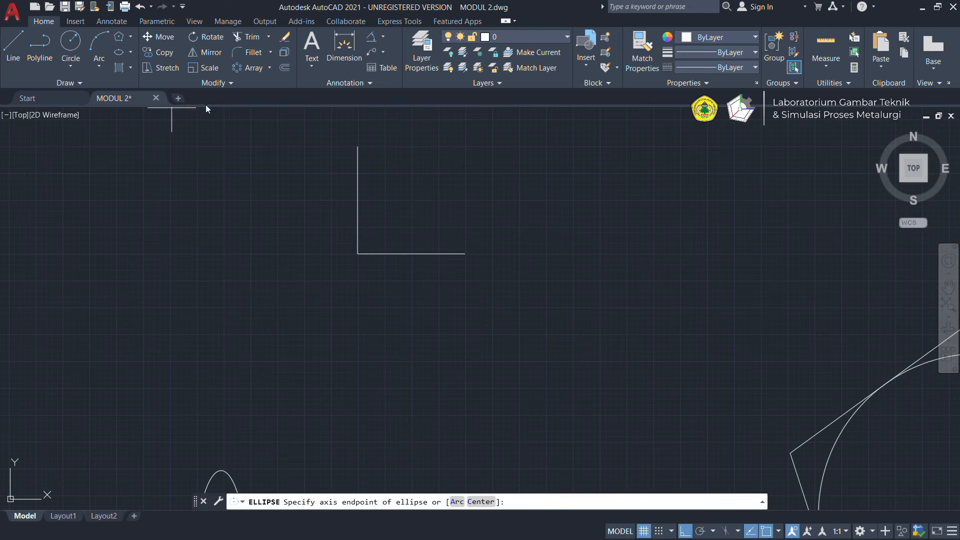
click(357, 147)
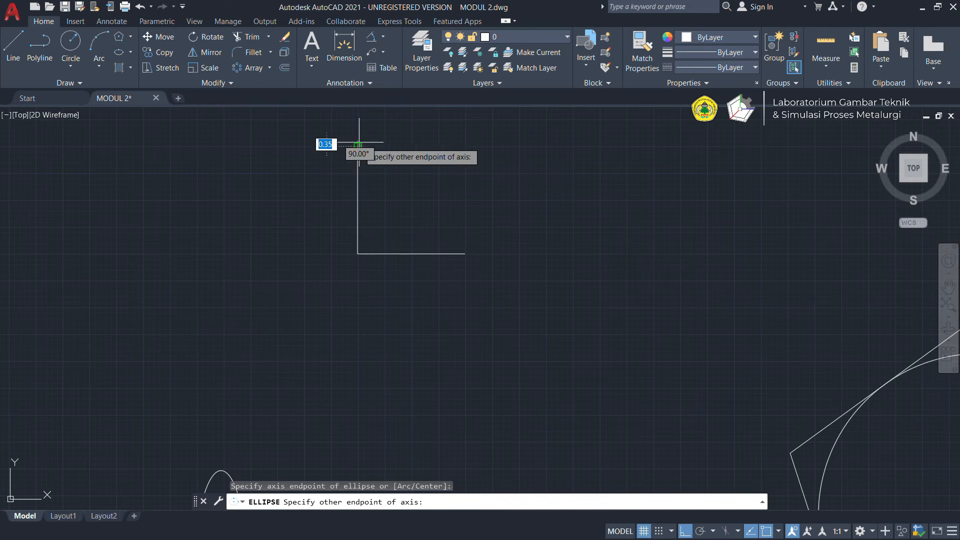
click(357, 253)
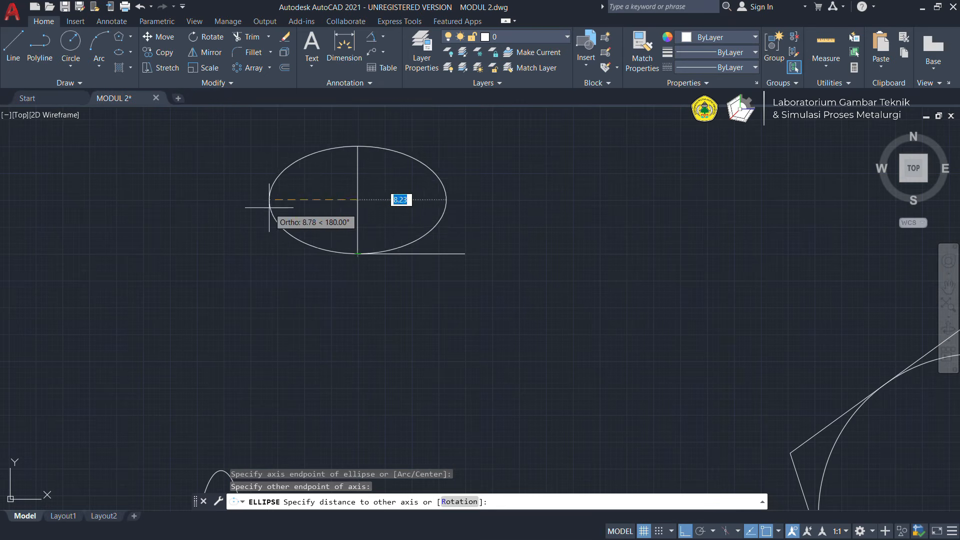
click(468, 256)
scroll(495, 203, down, 2)
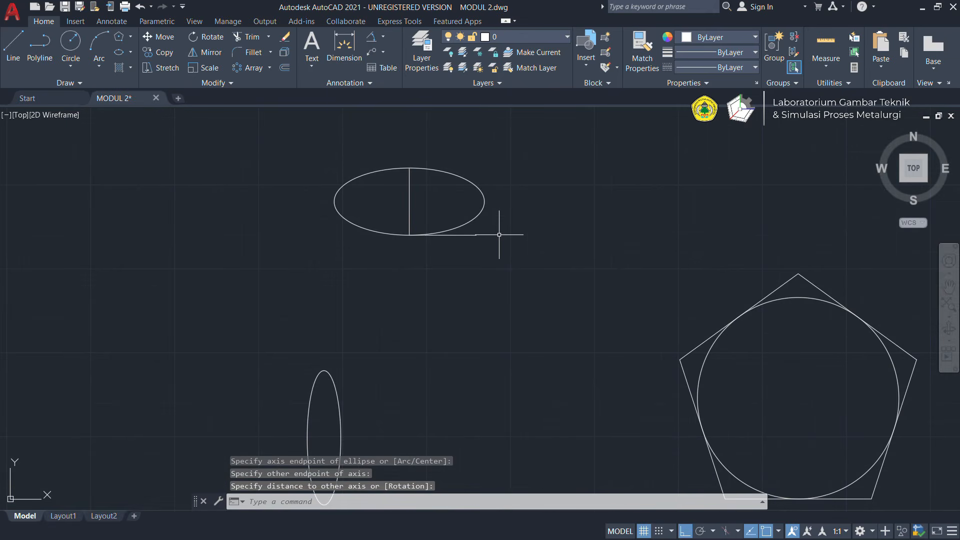
scroll(472, 202, down, 2)
scroll(440, 215, up, 2)
scroll(448, 208, down, 2)
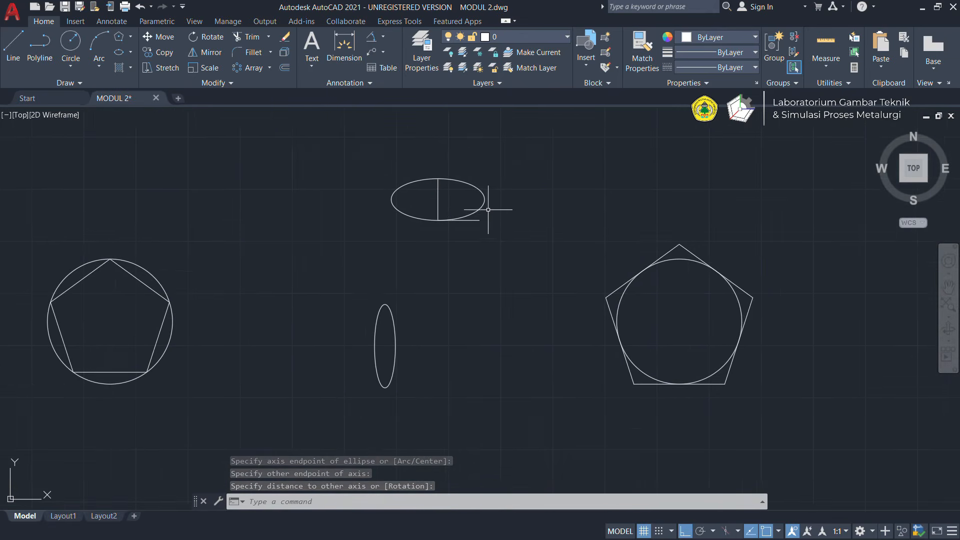
middle_drag(487, 211, 417, 225)
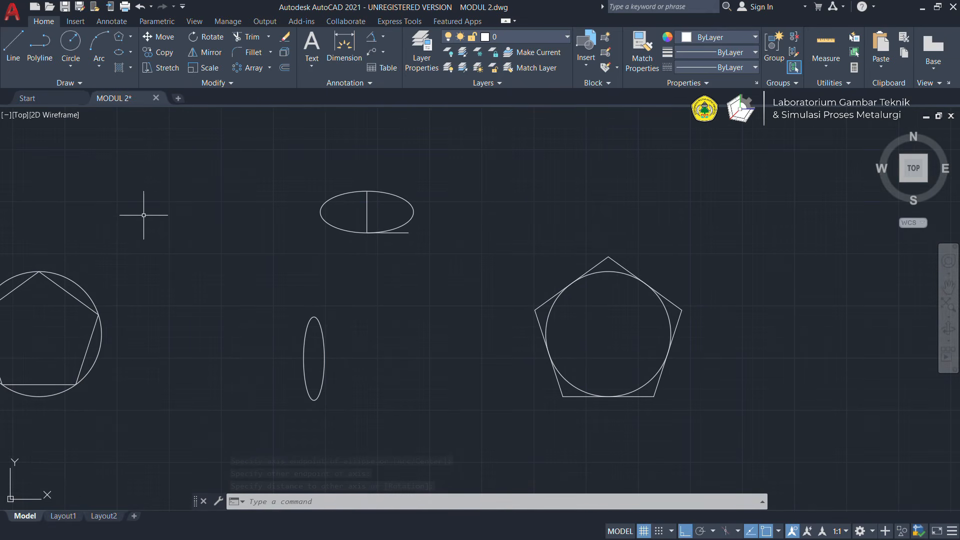
Start an elliptical arc above and between the ellipse and circumscribed pentagon, with a vertical first axis and about 4.5 units to the other axis
click(129, 53)
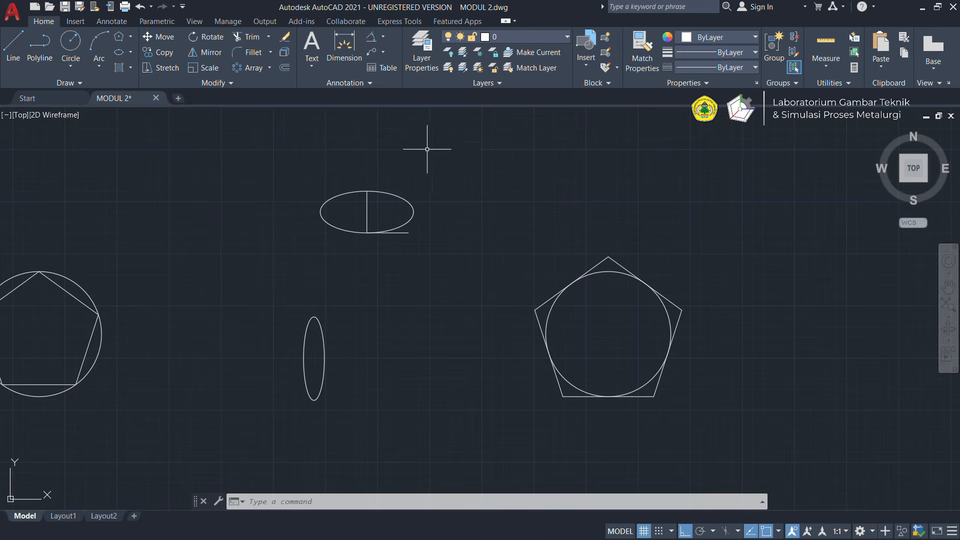
click(130, 53)
click(145, 124)
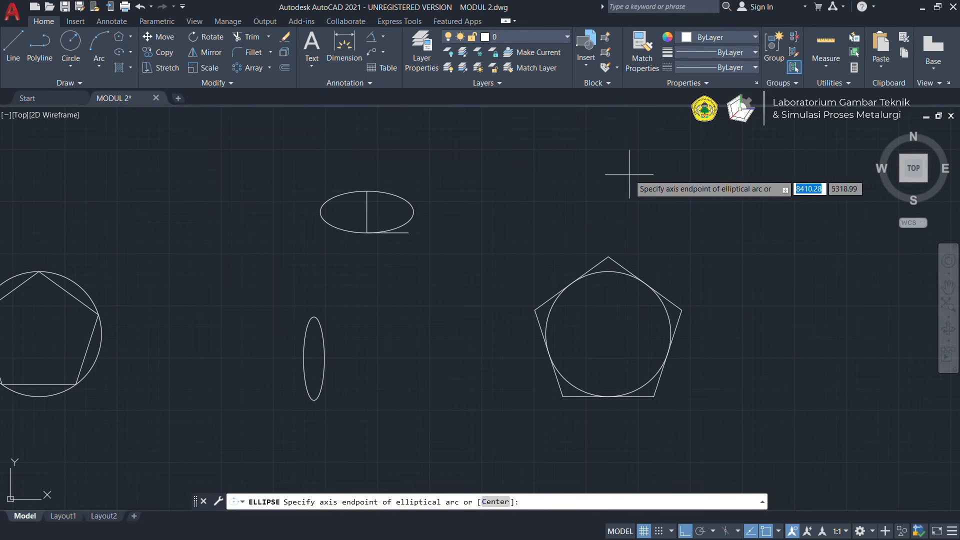
middle_drag(414, 195, 416, 264)
scroll(417, 260, up, 2)
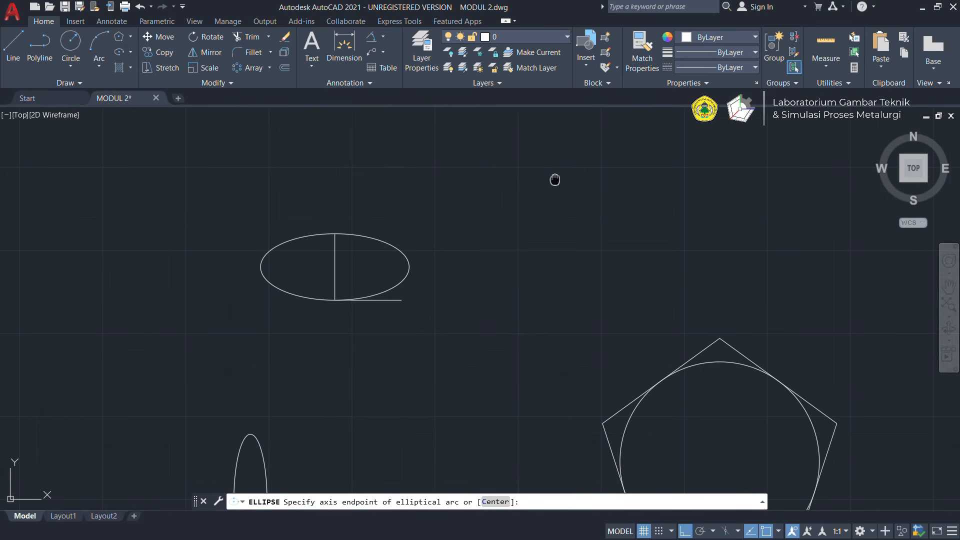
middle_drag(553, 180, 488, 230)
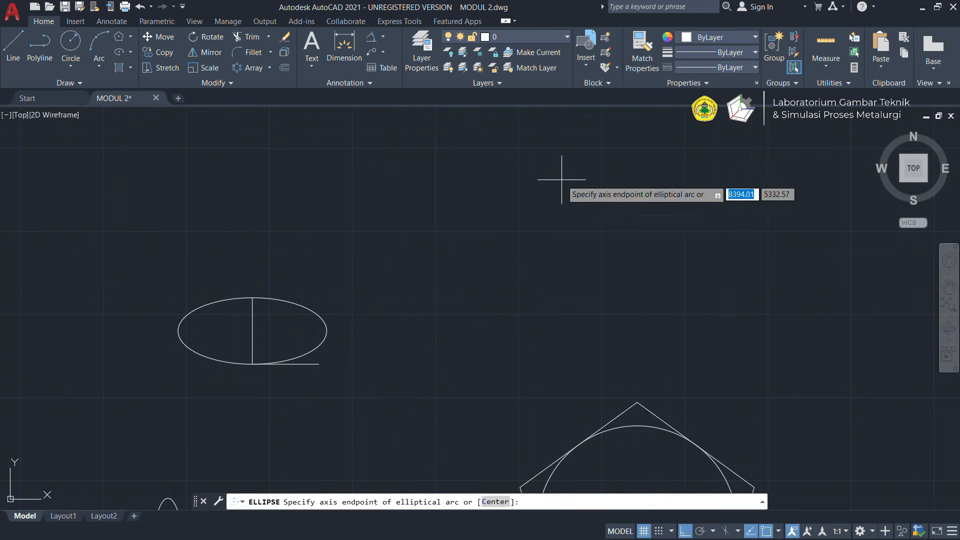
middle_drag(542, 195, 505, 223)
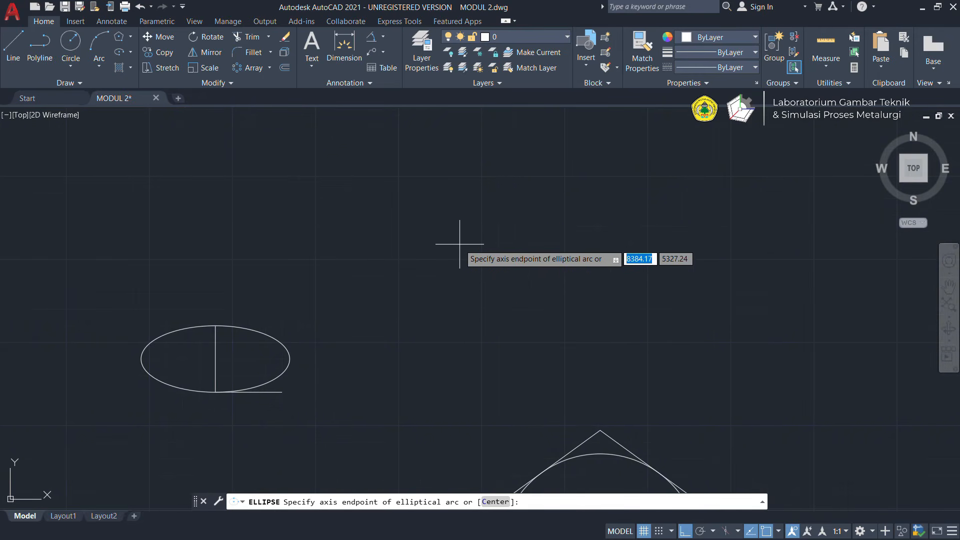
click(482, 268)
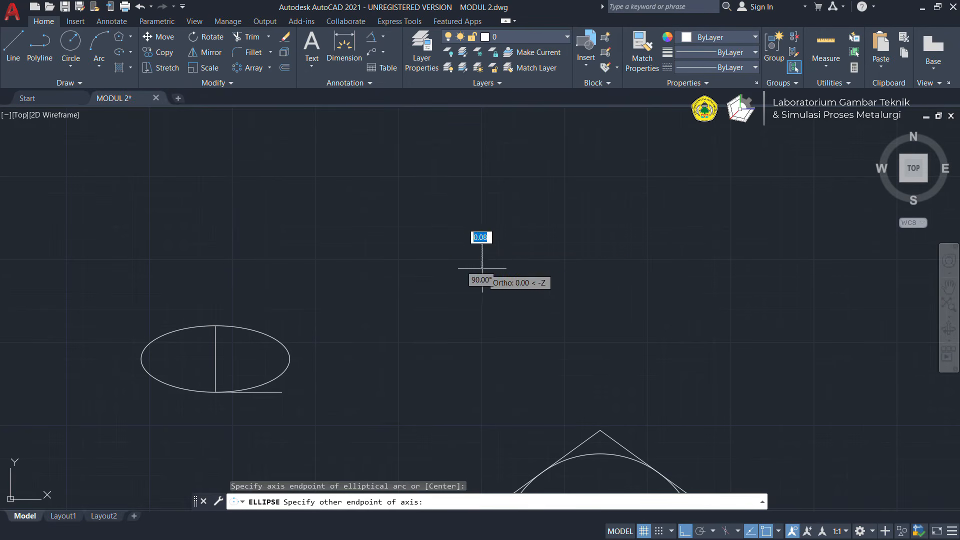
click(481, 176)
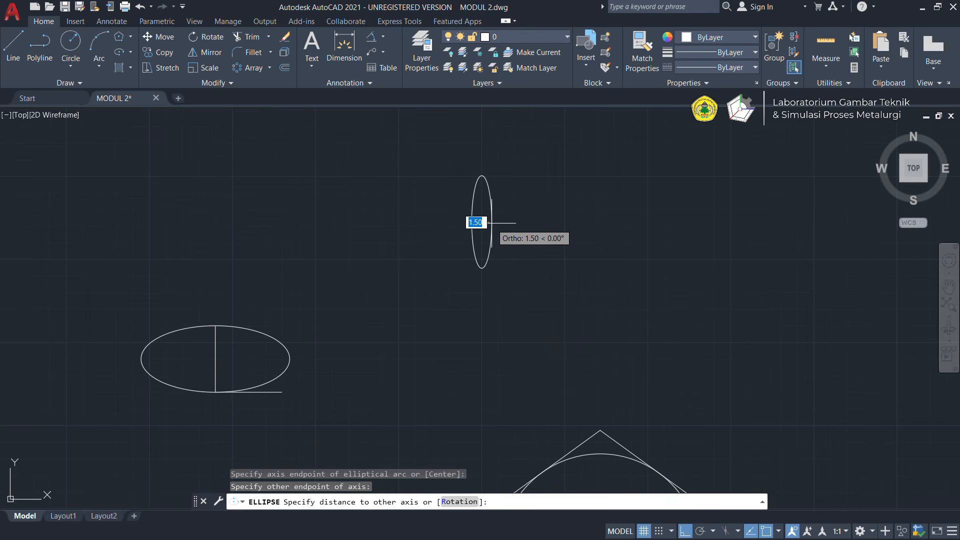
click(511, 222)
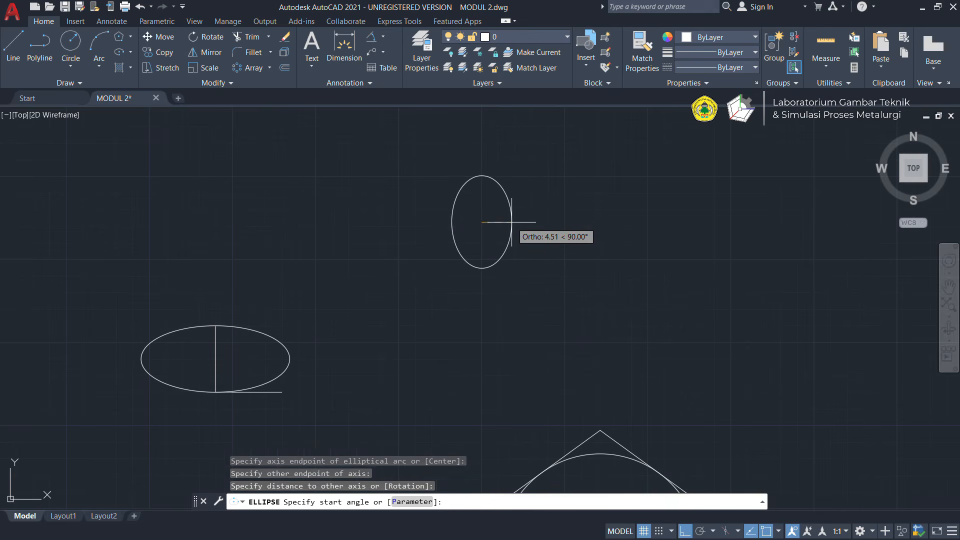
Start the elliptical arc at the ellipse's top point and, with Ortho off, end it on the lower-right side
scroll(511, 222, up, 2)
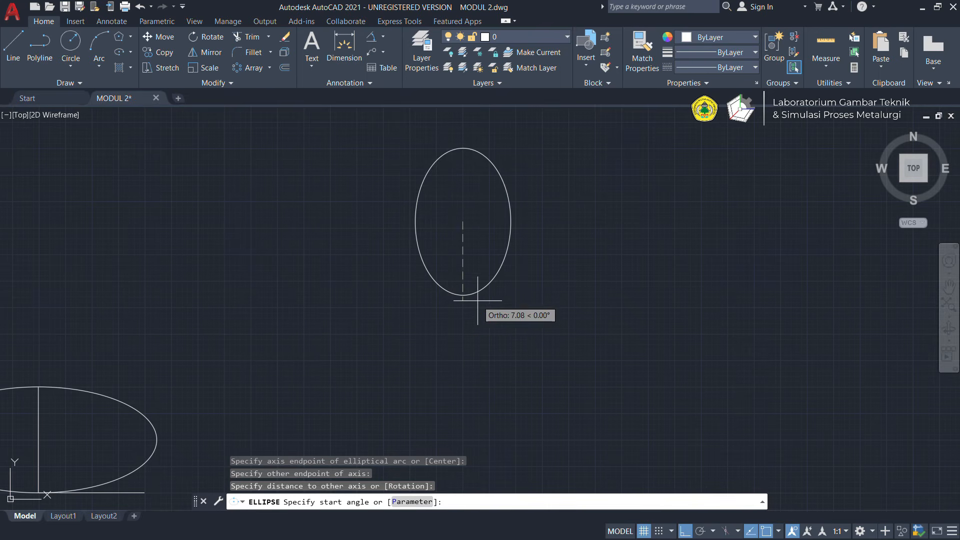
click(462, 149)
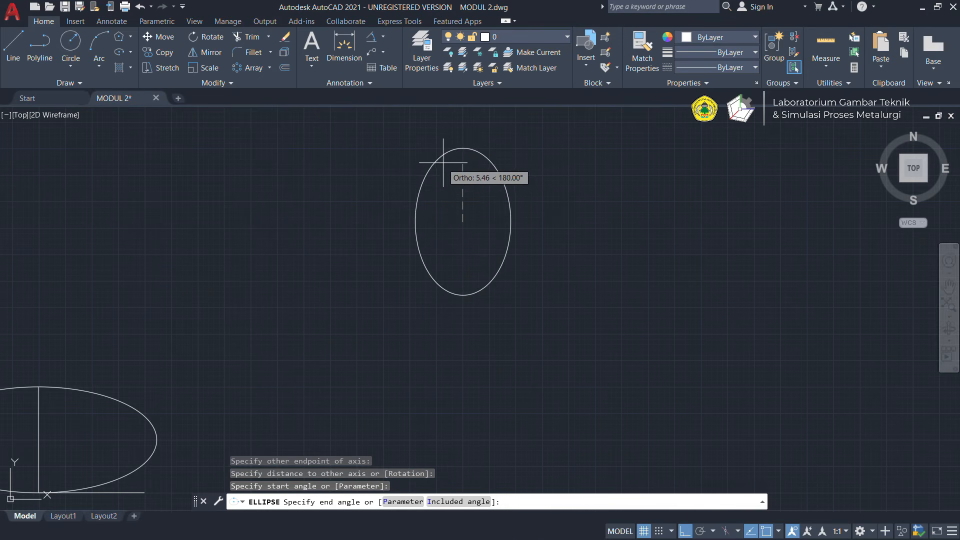
key(F8)
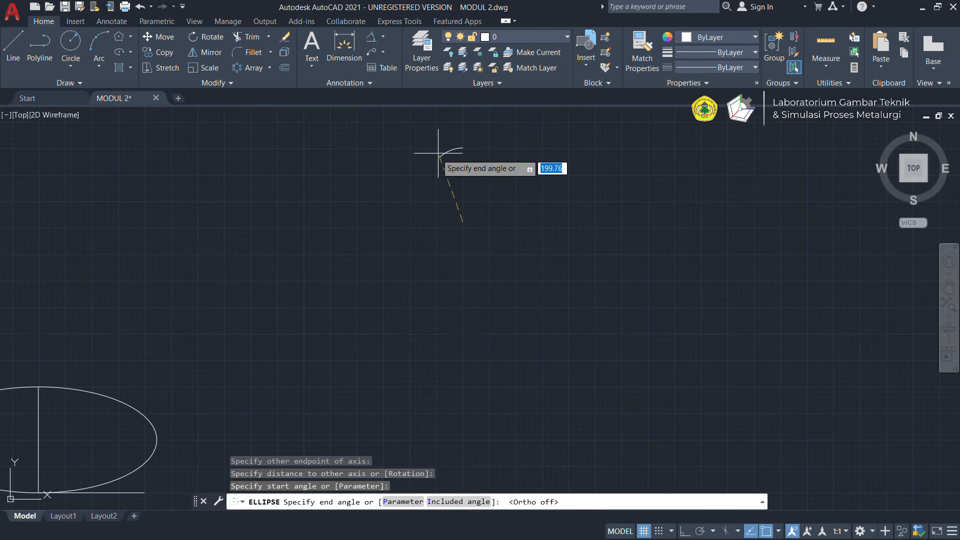
click(494, 276)
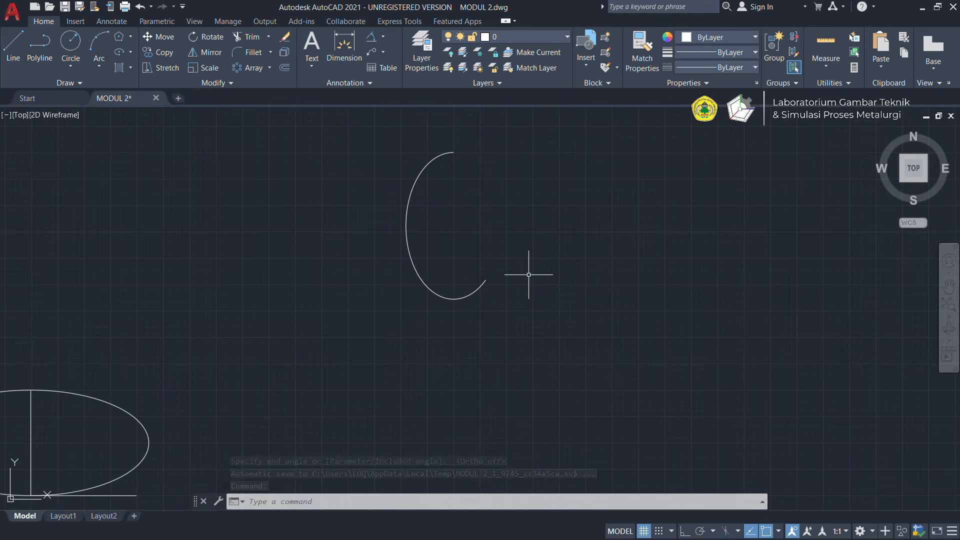
scroll(528, 274, down, 3)
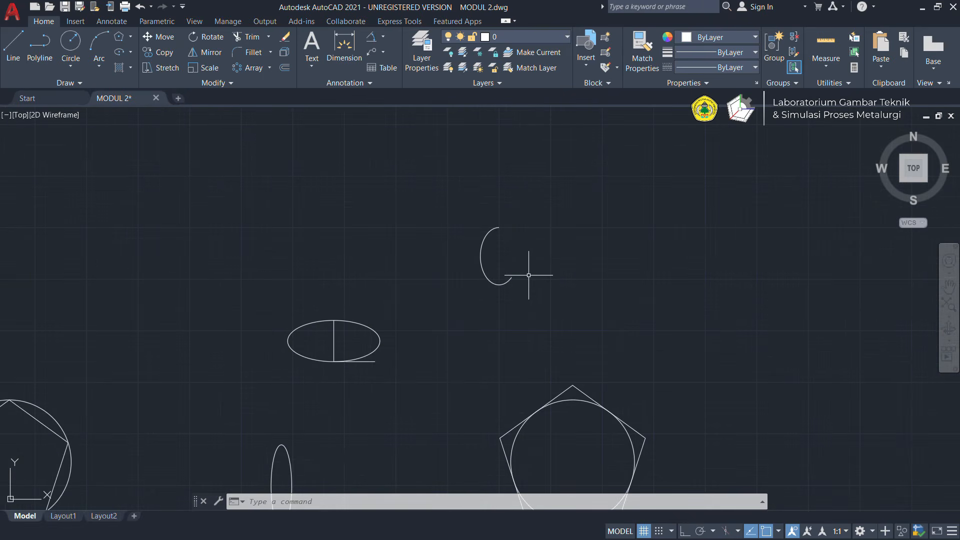
middle_drag(522, 330, 439, 268)
scroll(495, 265, down, 4)
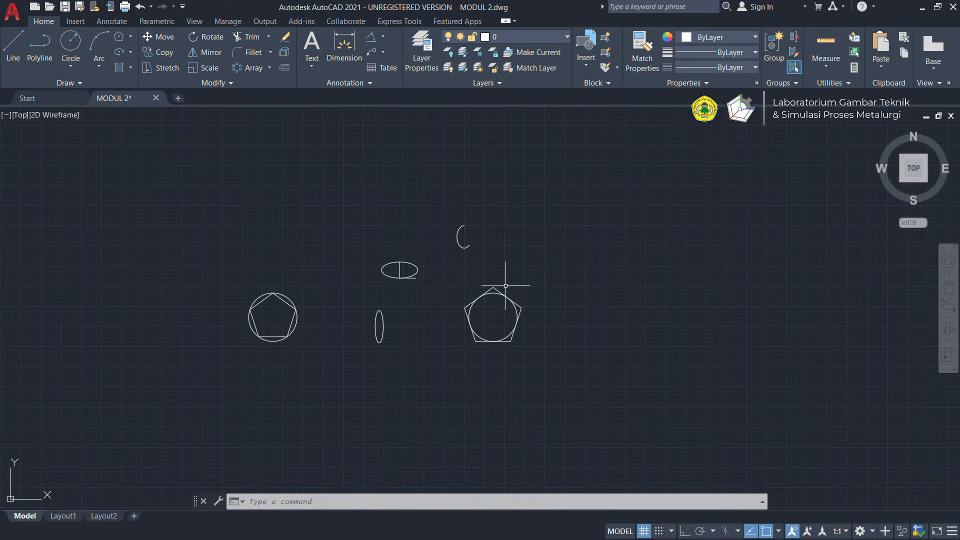
scroll(505, 286, up, 8)
scroll(568, 317, down, 6)
scroll(407, 256, up, 3)
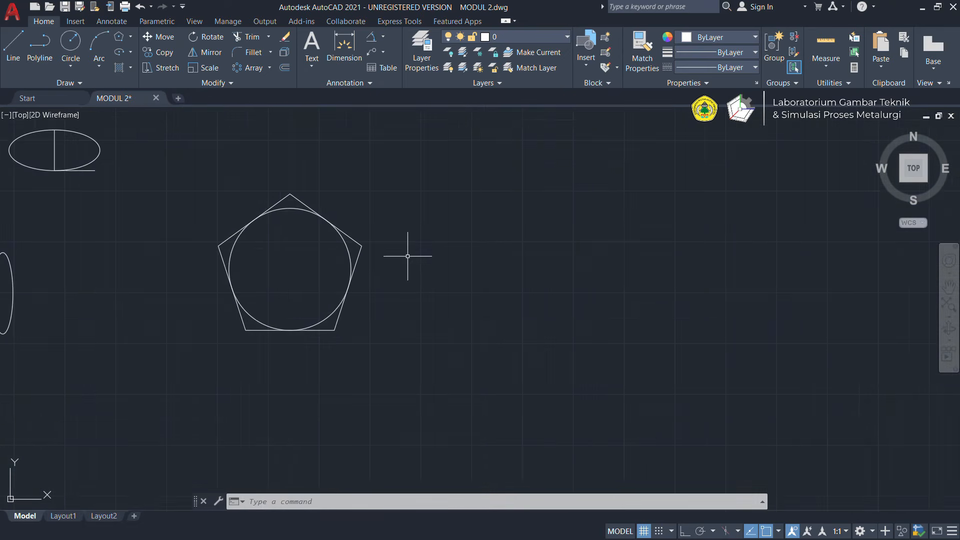
scroll(334, 281, down, 4)
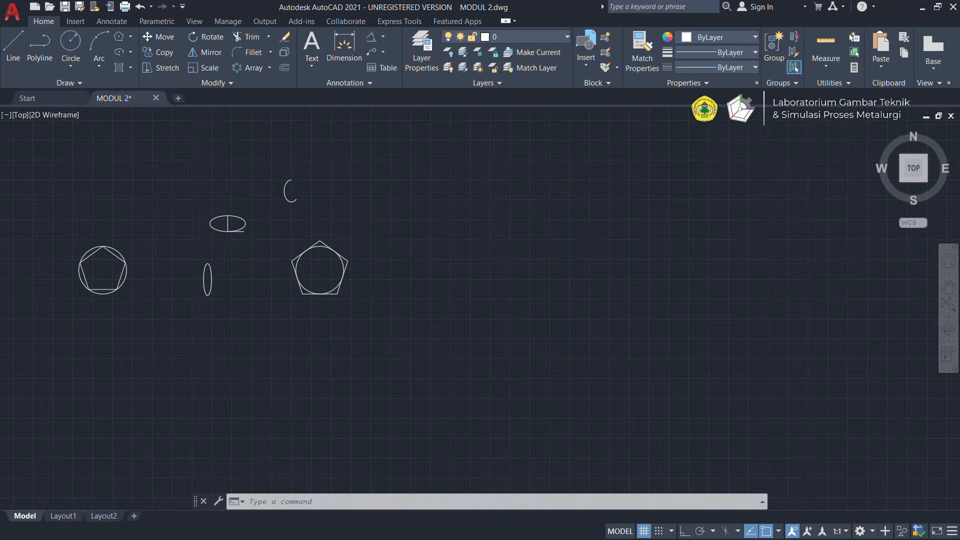
Mirror the circumscribed pentagon, without its circle, across a vertical line to its right with Ortho on, keeping the source object
scroll(335, 273, up, 6)
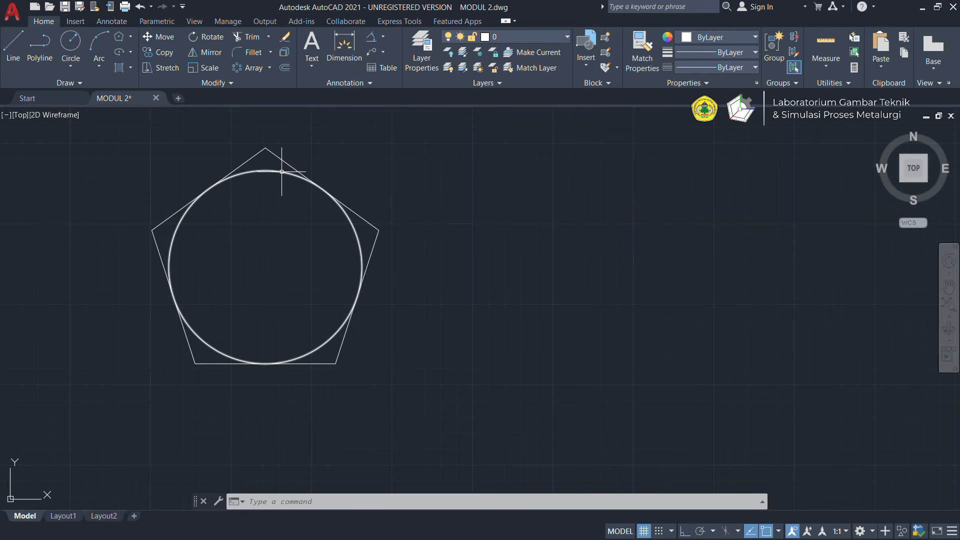
click(204, 56)
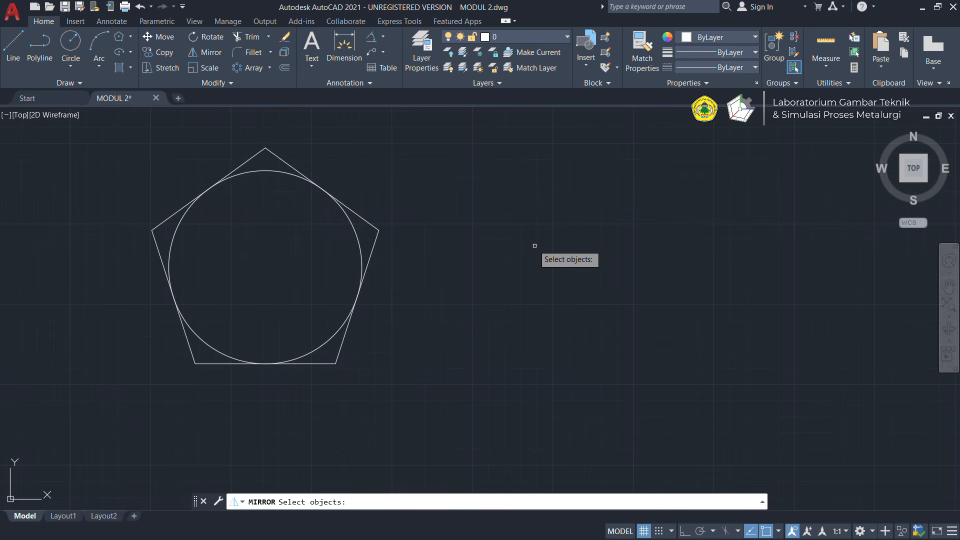
click(374, 243)
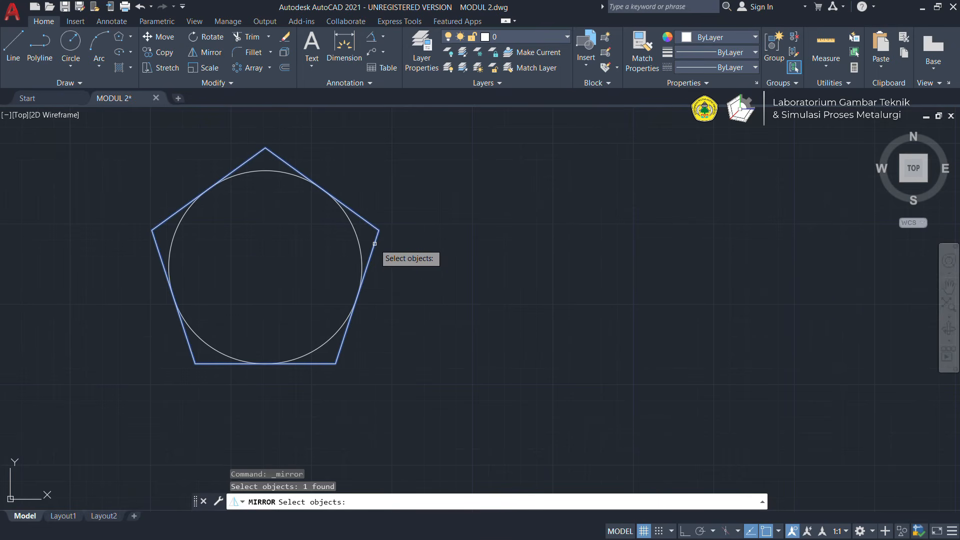
key(Return)
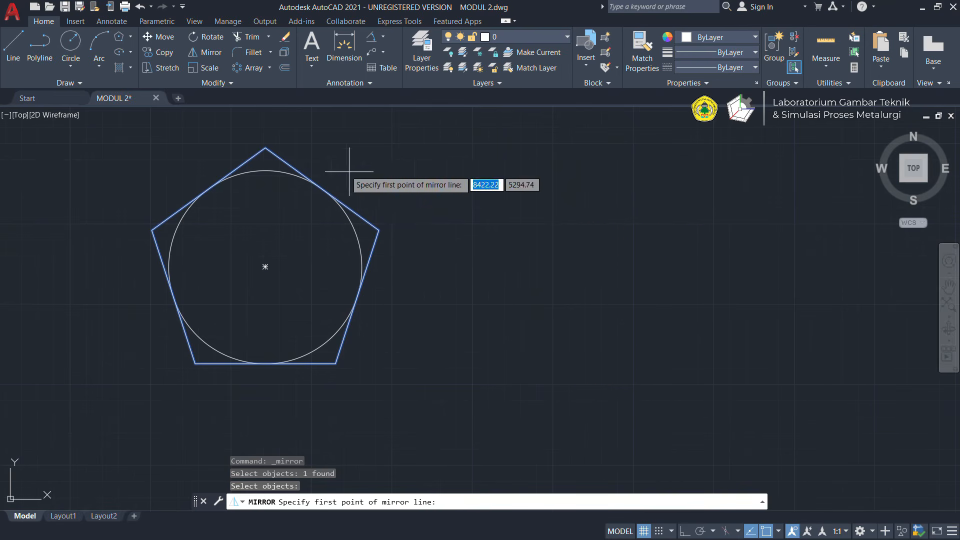
click(512, 145)
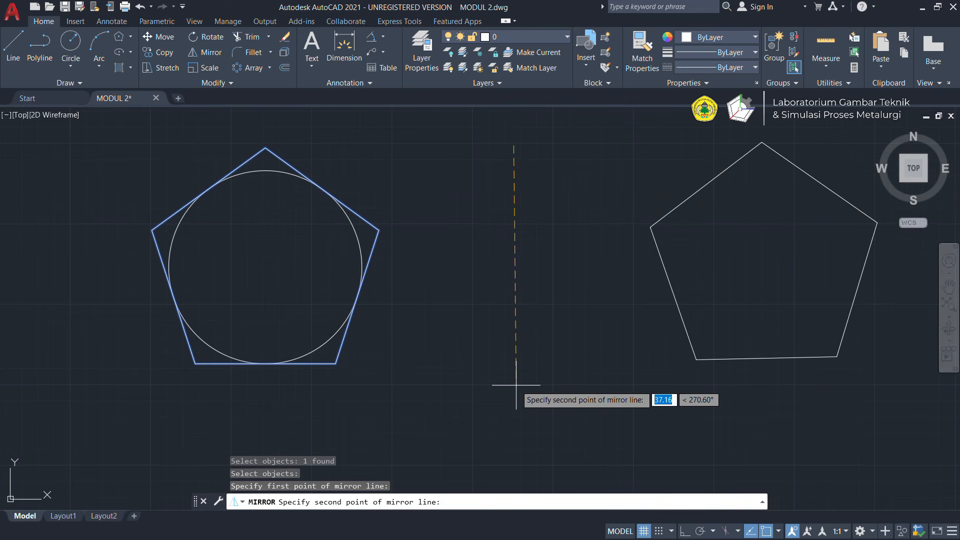
key(F8)
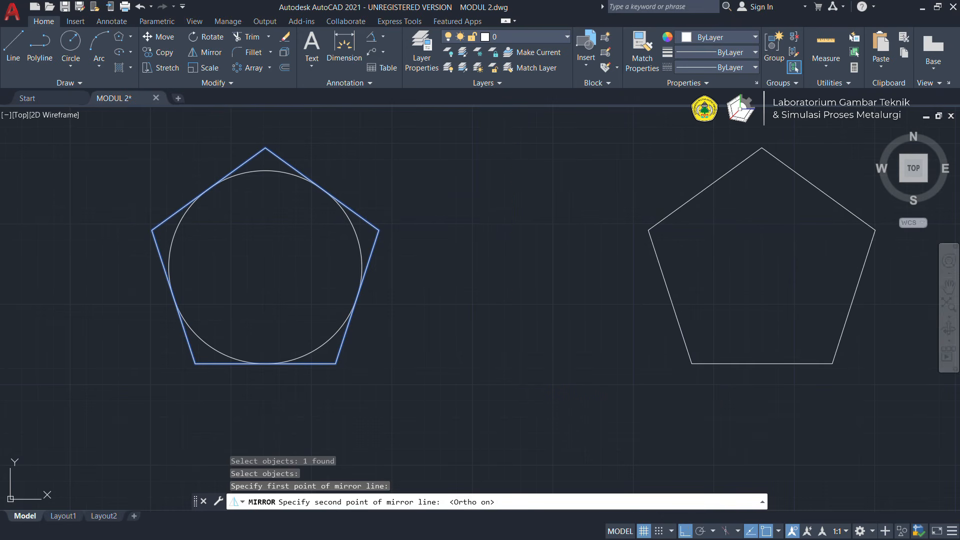
click(512, 384)
scroll(630, 335, down, 5)
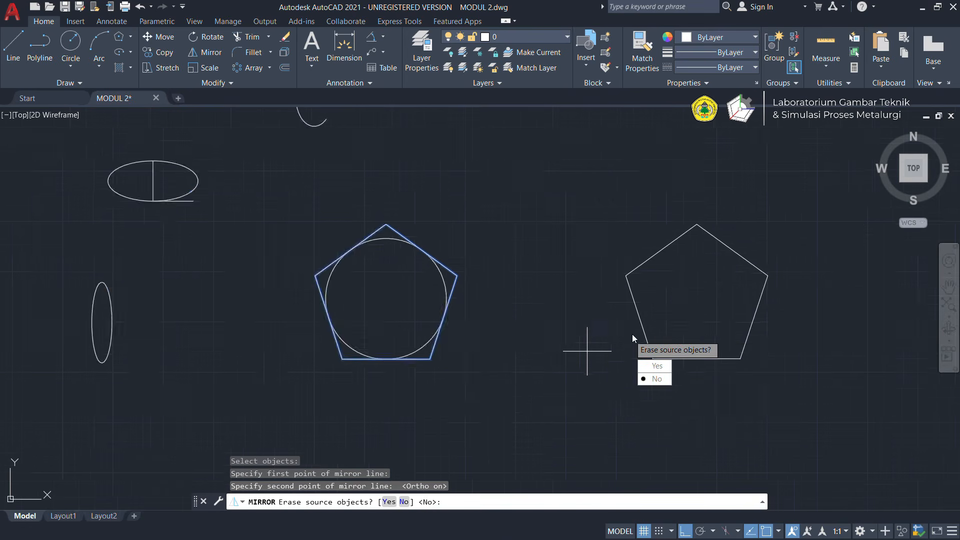
scroll(560, 297, up, 3)
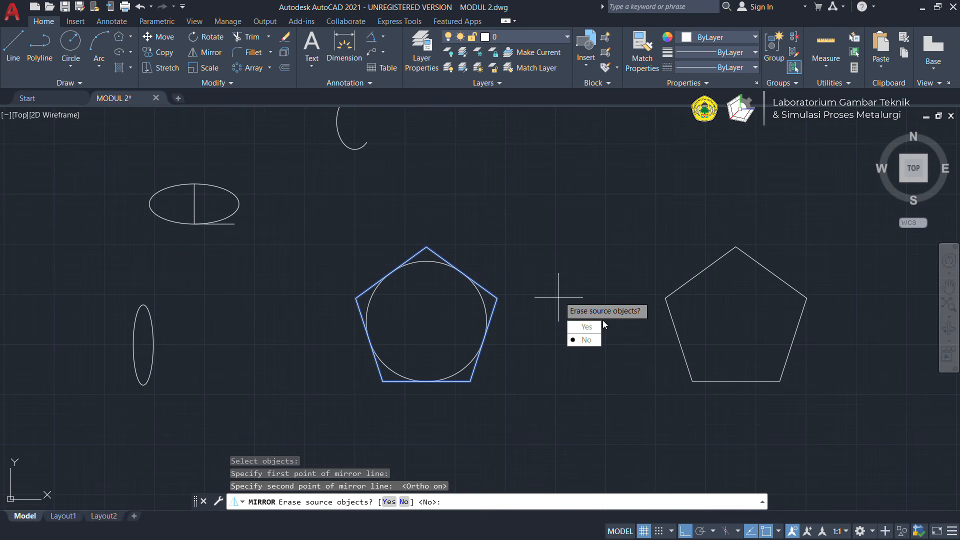
scroll(603, 319, up, 4)
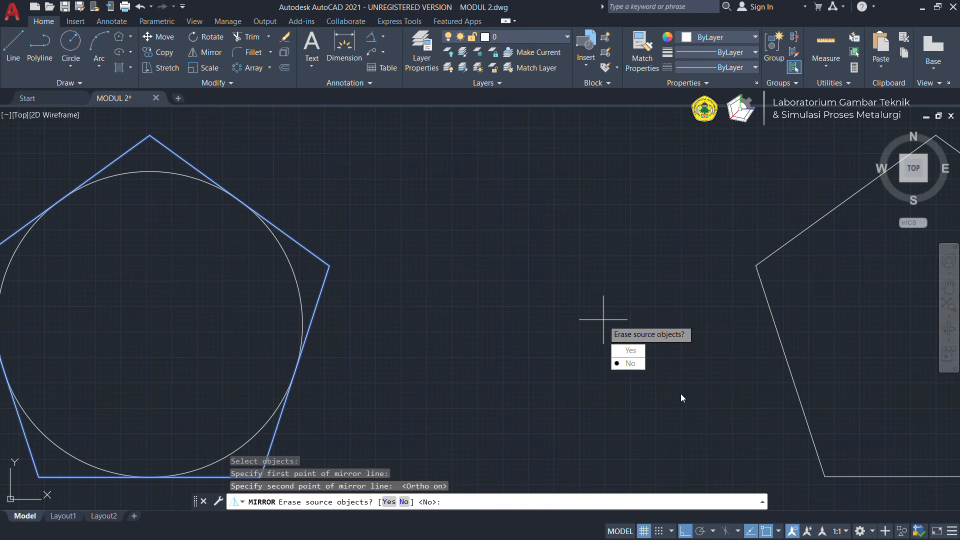
click(626, 363)
Draw a horizontal line about 50 units long between the elliptical arc and the circumscribed pentagon
scroll(273, 245, down, 5)
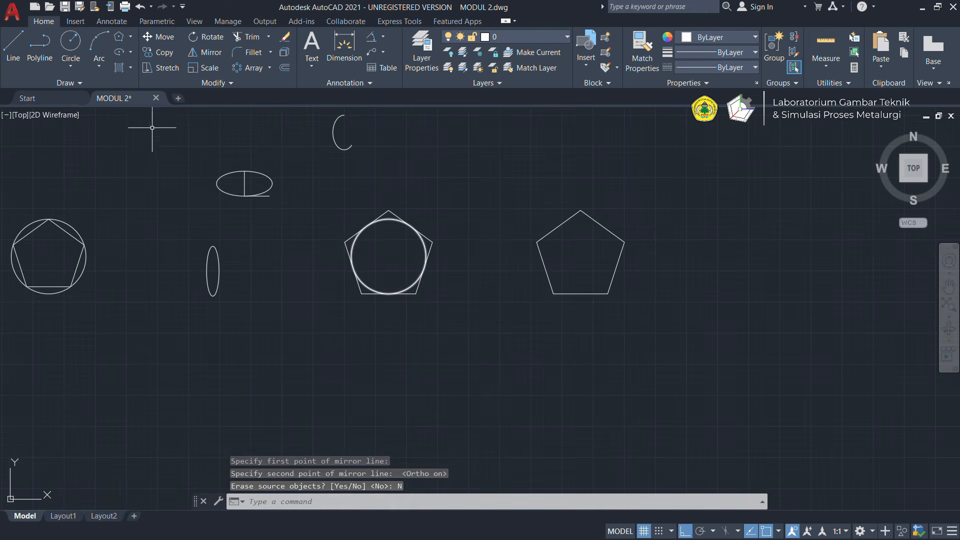
click(11, 51)
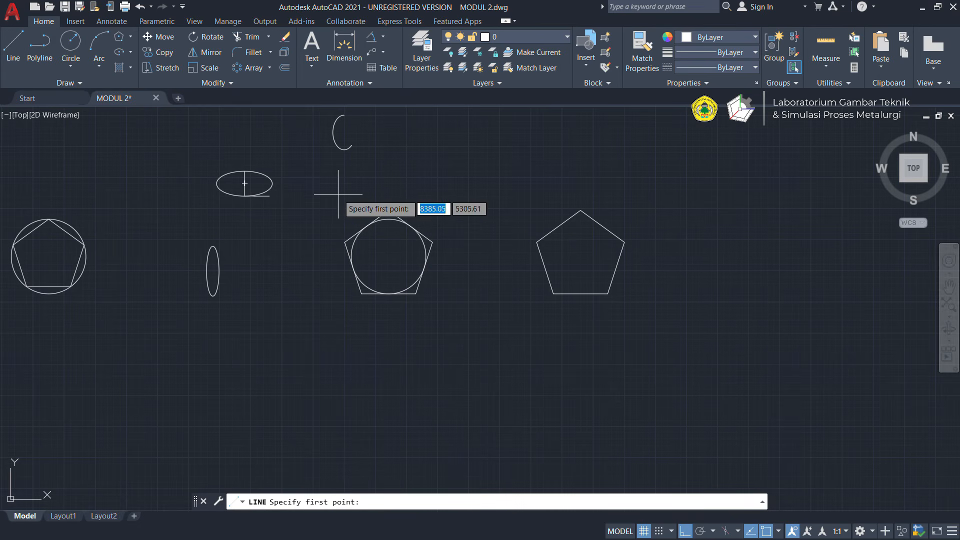
click(330, 165)
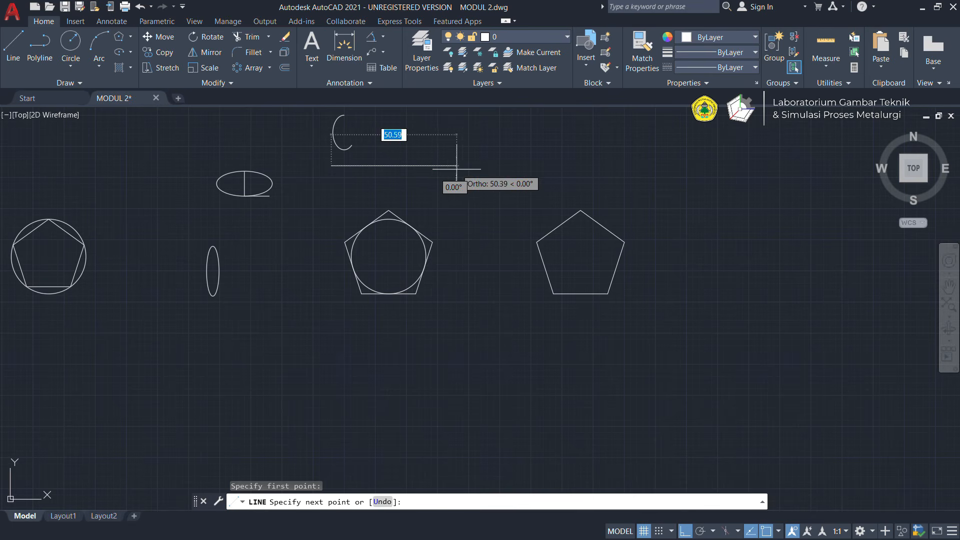
key(Escape)
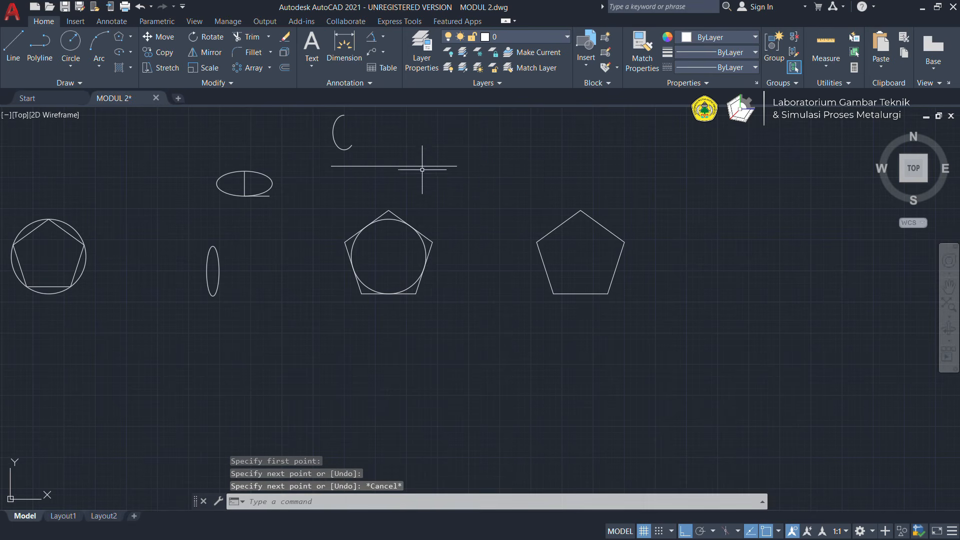
Mirror the circumscribed pentagon together with its circle across the horizontal line above it, keeping the source objects
scroll(397, 153, down, 3)
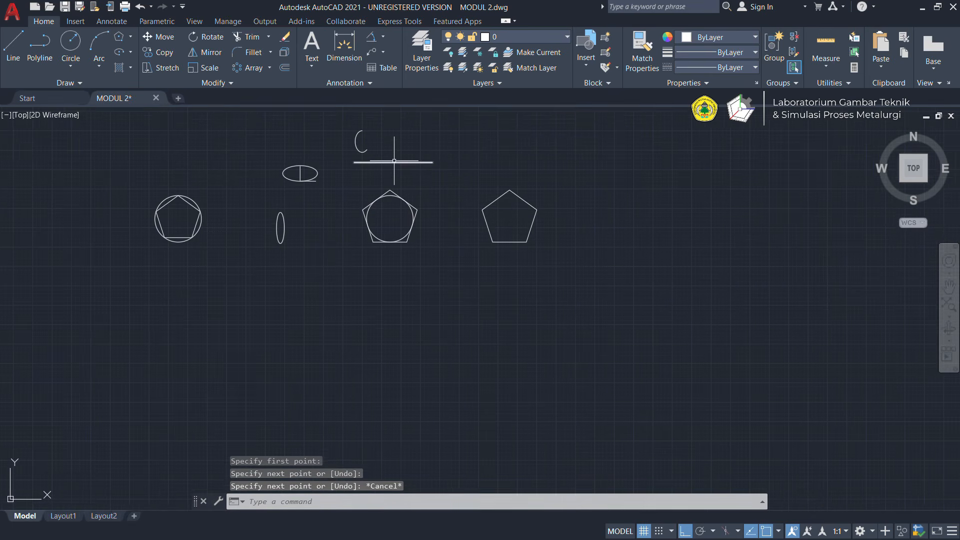
middle_drag(394, 160, 426, 168)
scroll(431, 181, up, 3)
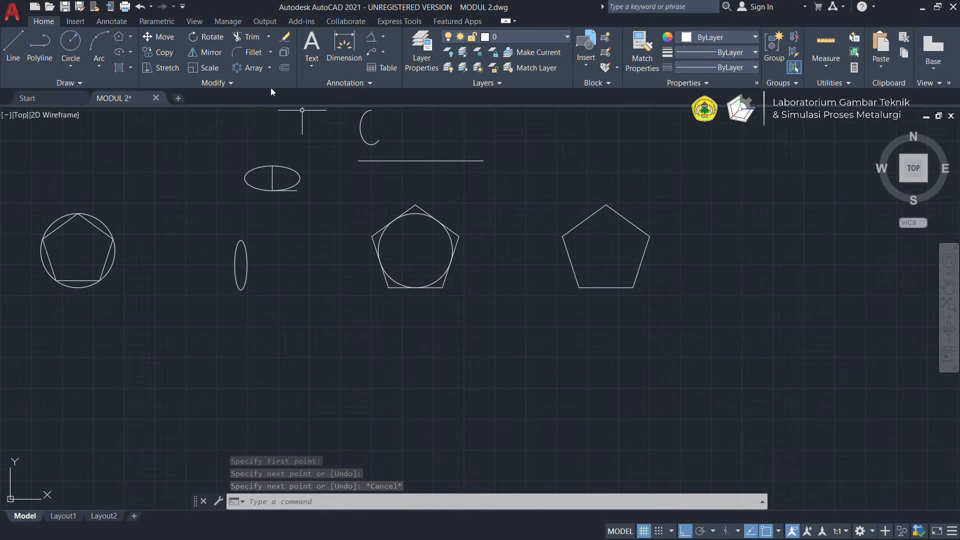
click(202, 52)
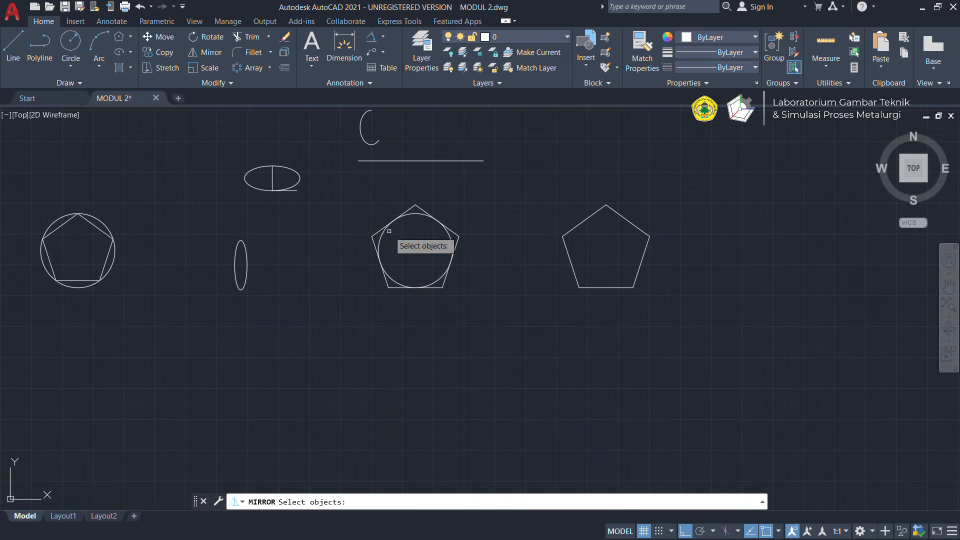
click(421, 212)
click(419, 214)
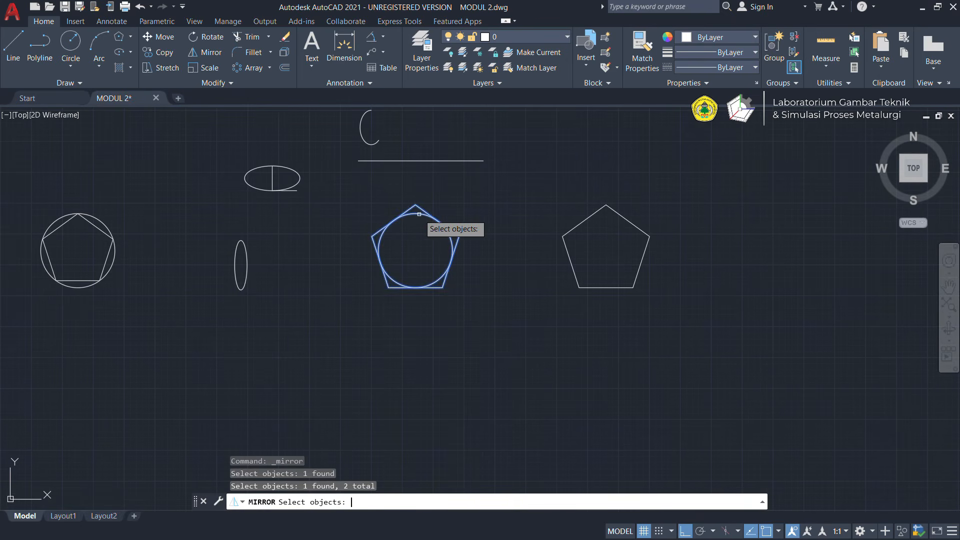
key(Return)
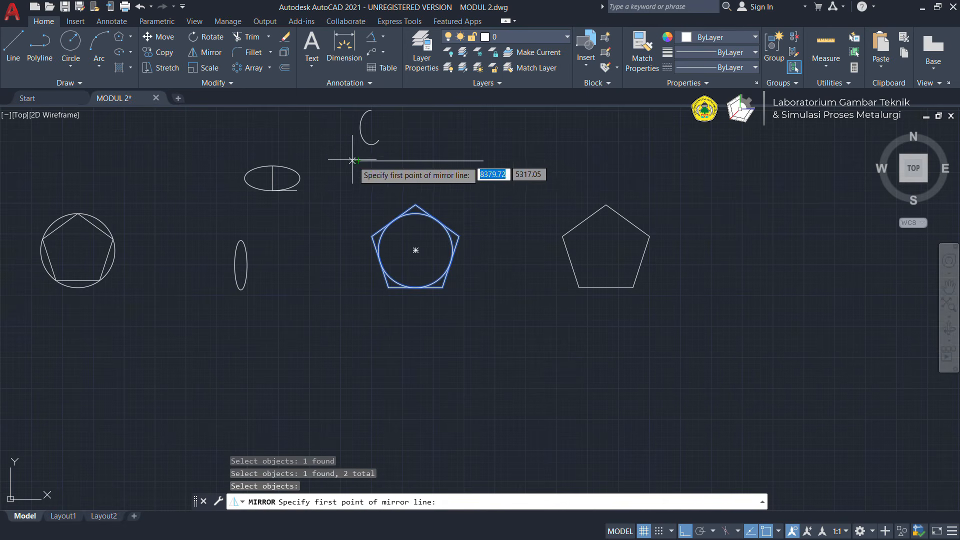
click(358, 160)
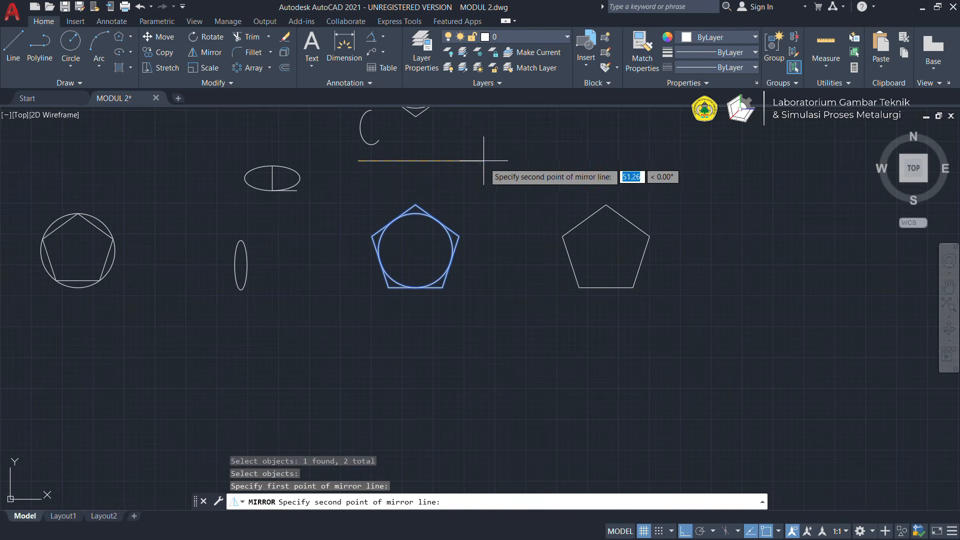
click(482, 161)
scroll(467, 136, down, 2)
scroll(458, 240, down, 2)
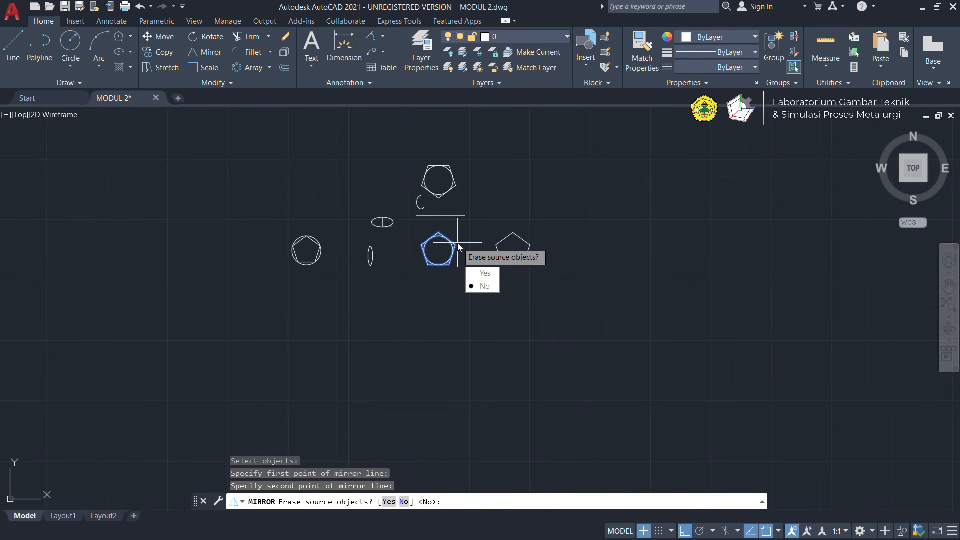
scroll(447, 199, up, 3)
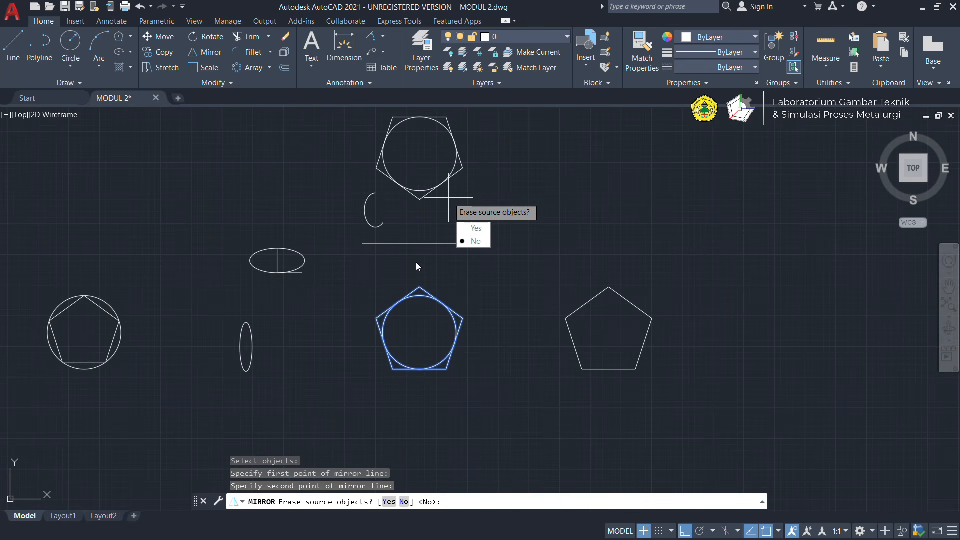
click(475, 242)
scroll(457, 247, down, 2)
scroll(447, 231, up, 2)
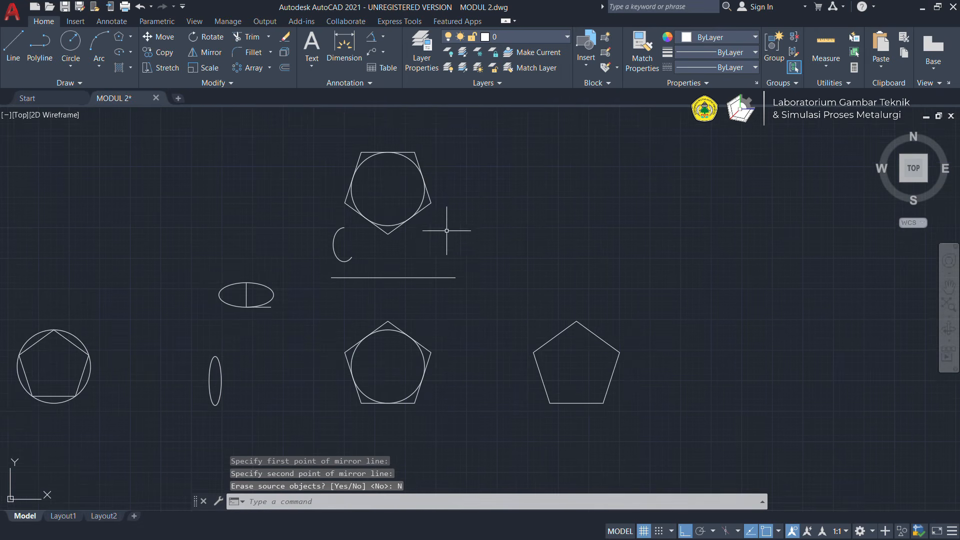
Mirror the lower circumscribed pentagon, without its circle, across its own bottom edge, keeping the source object
scroll(447, 230, down, 3)
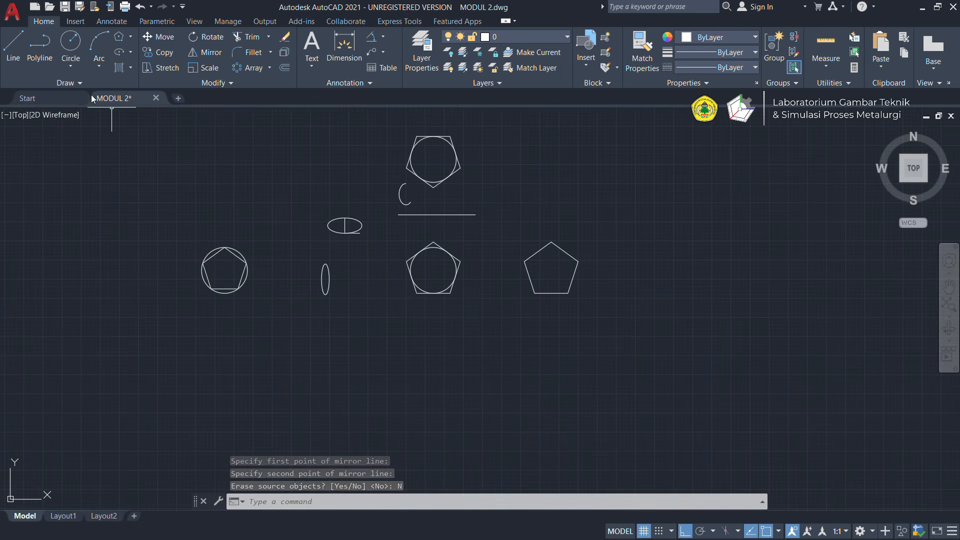
click(205, 52)
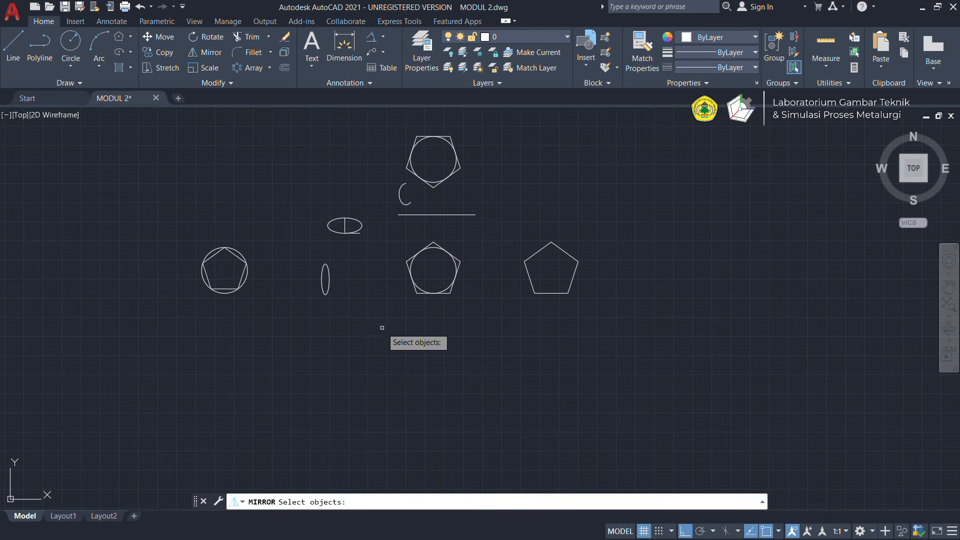
scroll(433, 303, up, 4)
click(393, 282)
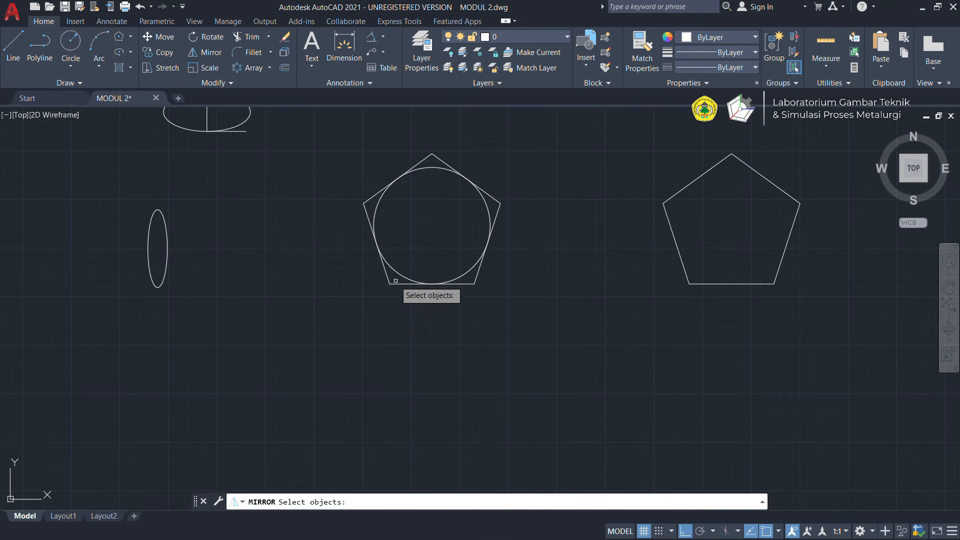
click(395, 283)
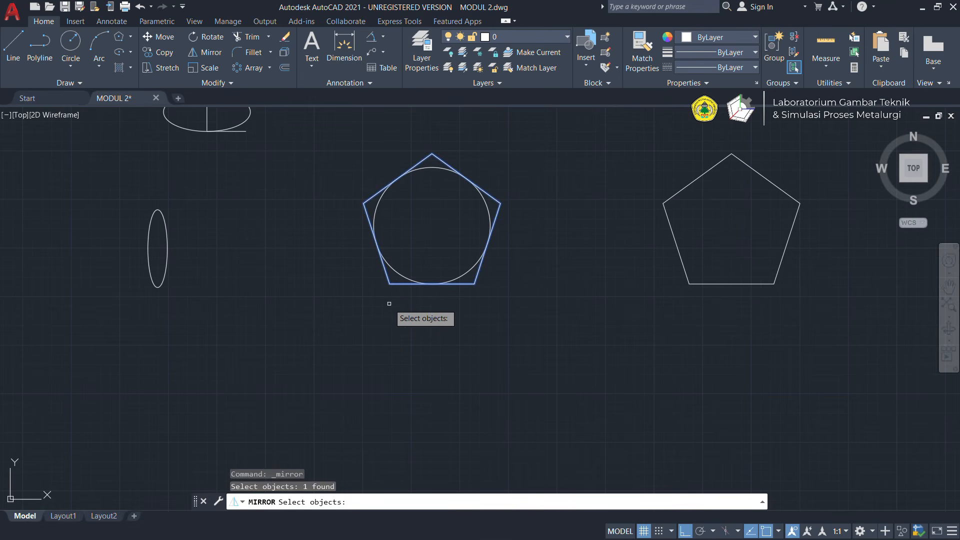
key(Return)
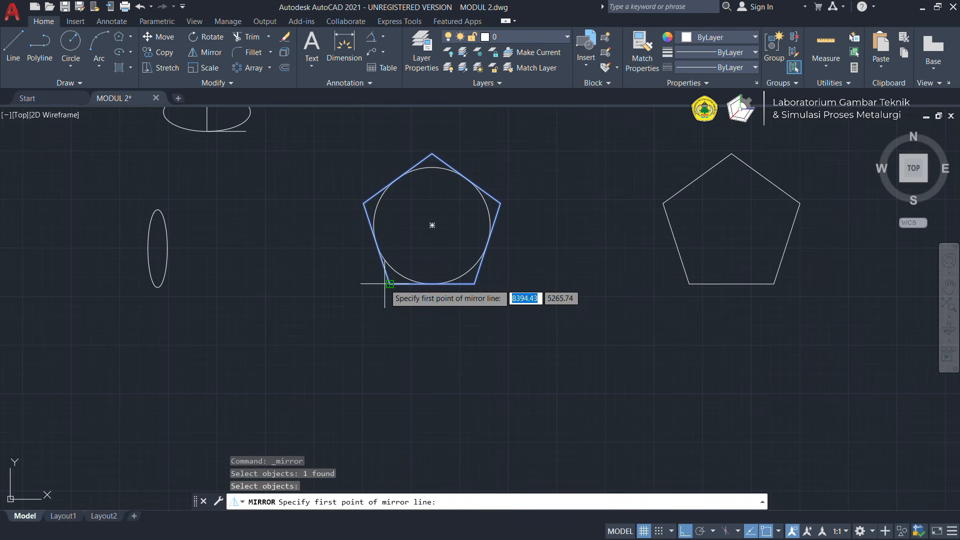
scroll(440, 292, up, 4)
scroll(210, 275, down, 2)
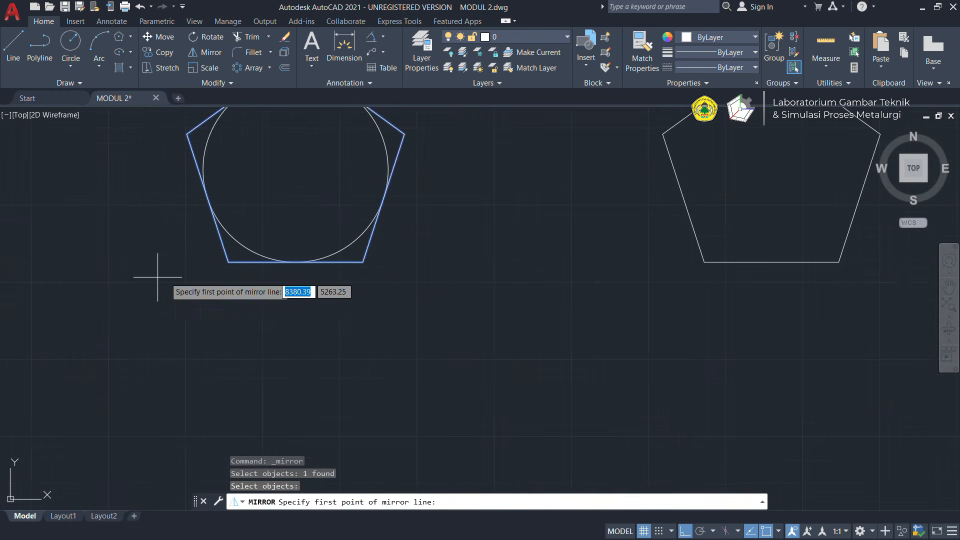
middle_drag(222, 239, 368, 268)
scroll(368, 268, up, 2)
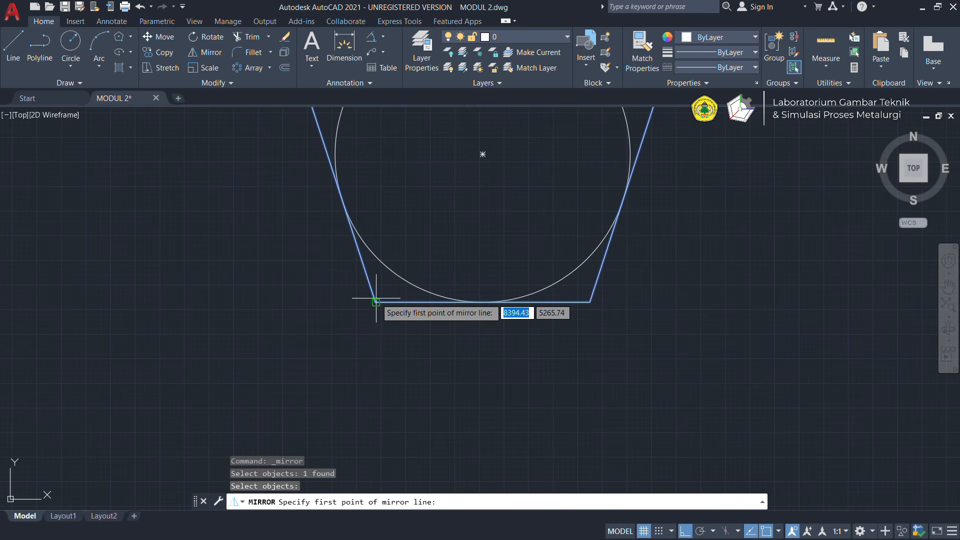
click(375, 302)
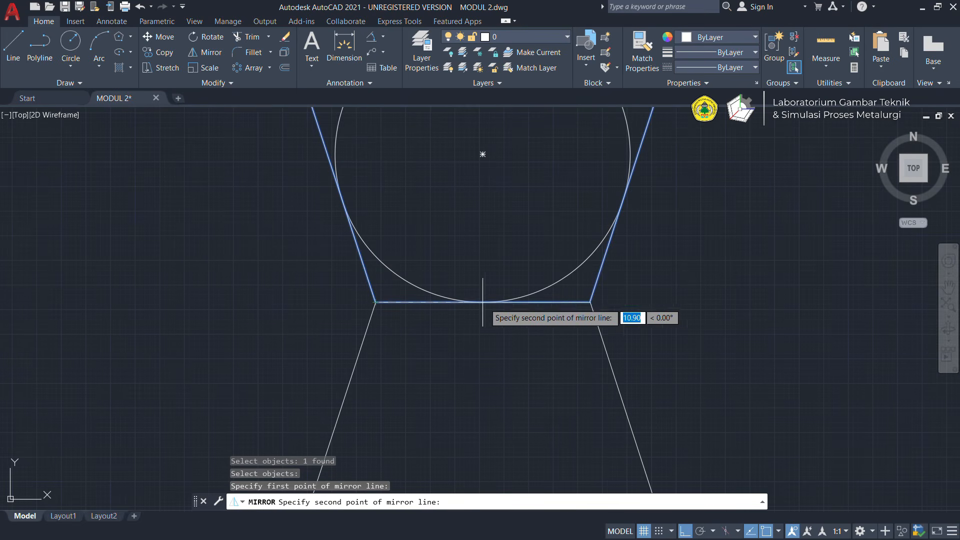
click(586, 302)
scroll(587, 302, down, 4)
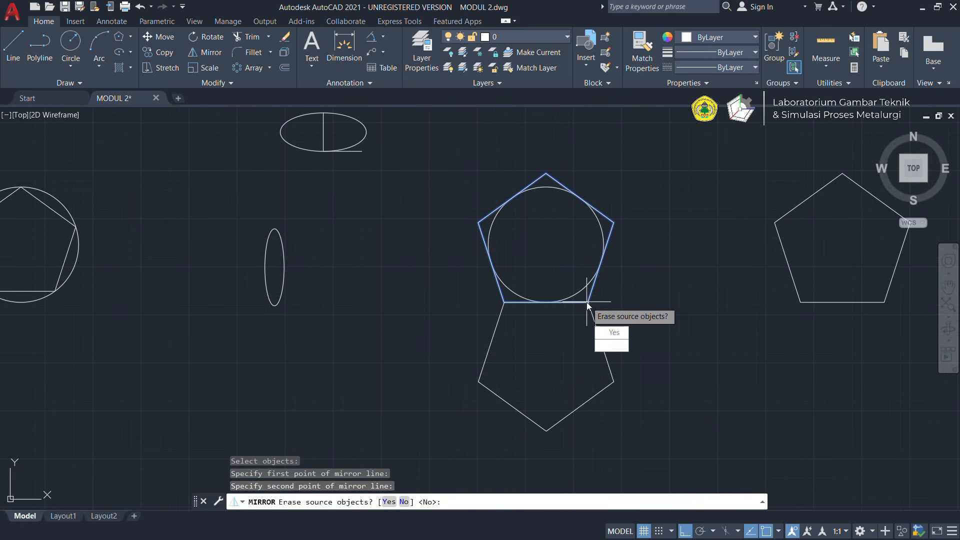
text(N)
key(Return)
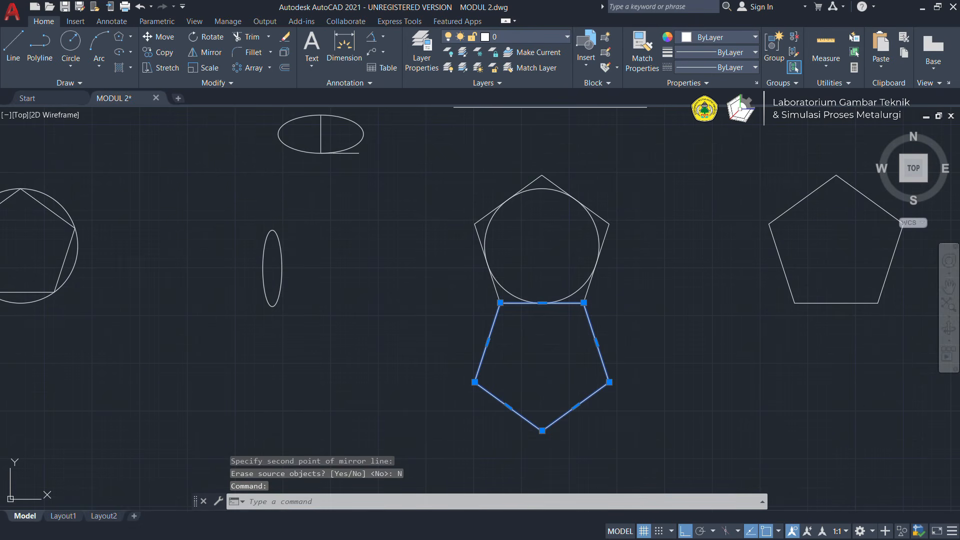
key(Escape)
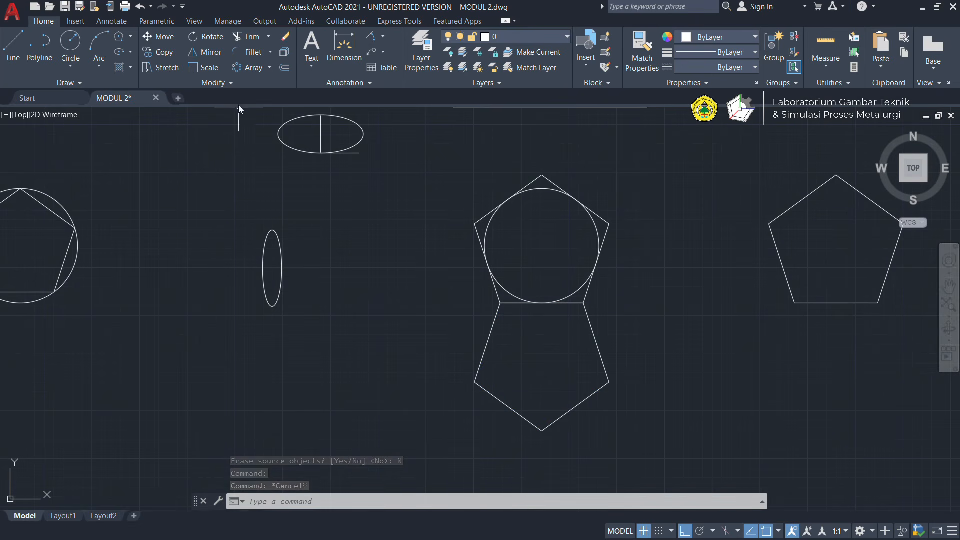
click(285, 86)
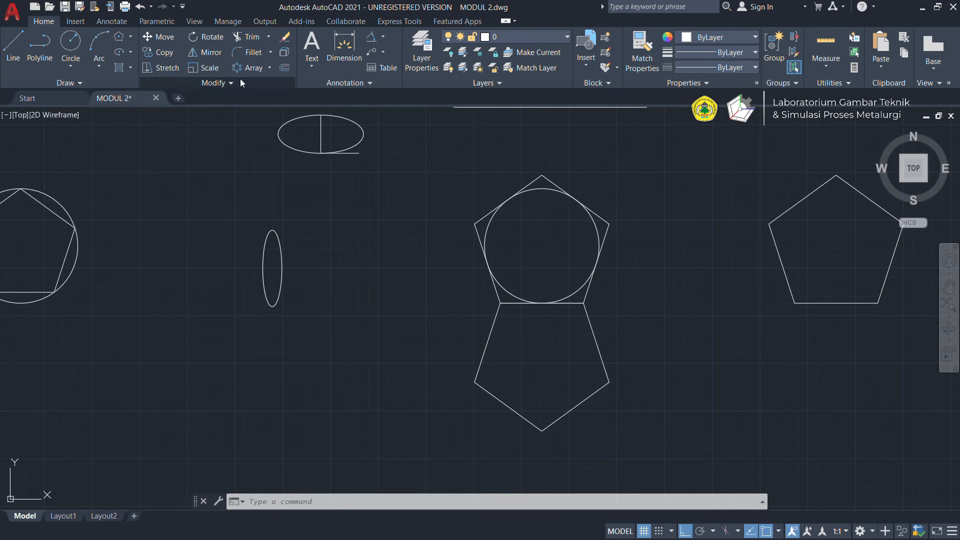
click(240, 79)
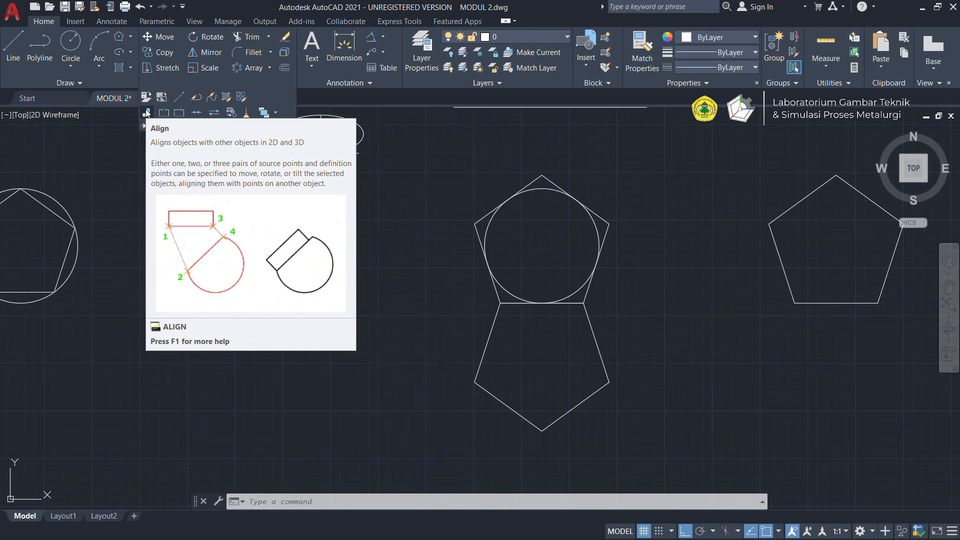
click(147, 113)
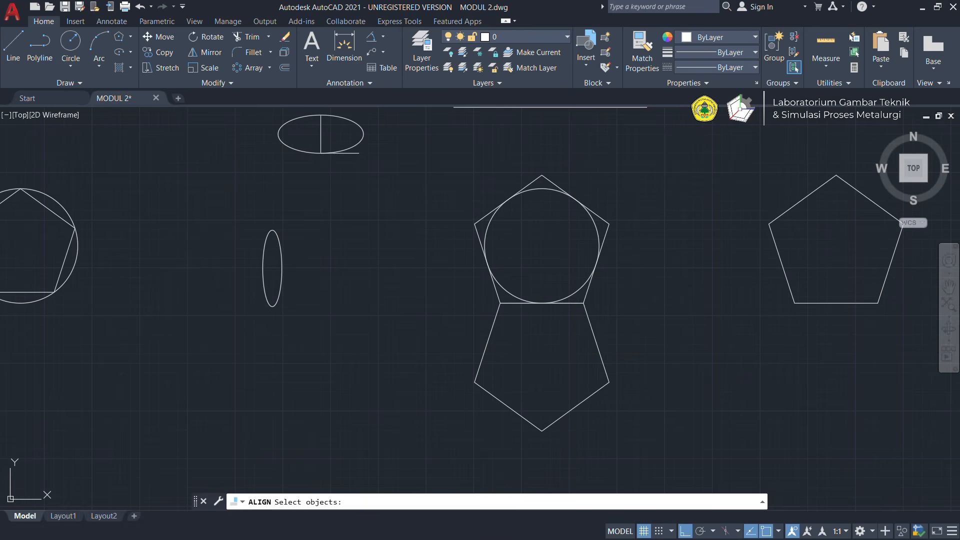
key(Escape)
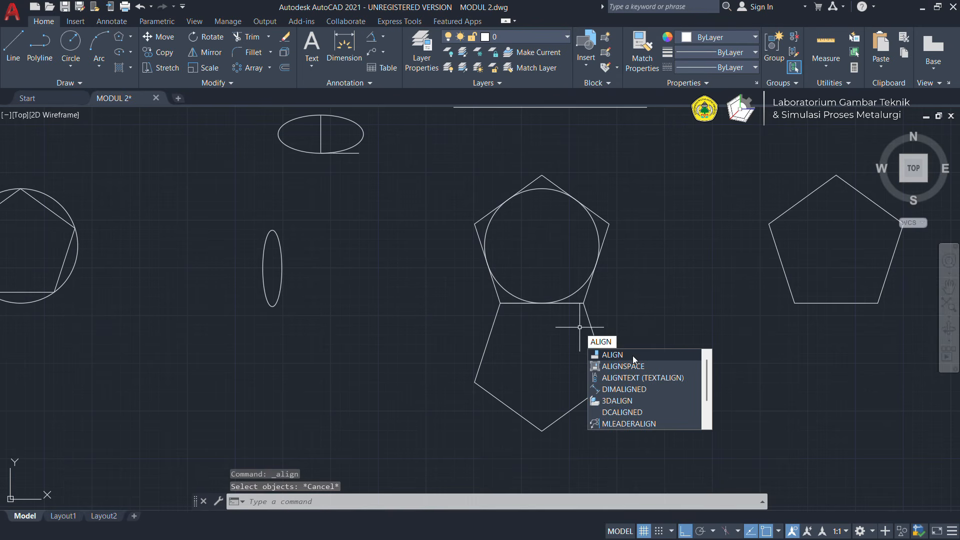
Align the separate pentagon's bottom edge, its left end uppermost, with the lower-right edge of the circumscribed pentagon below the horizontal line, without scaling
click(631, 355)
scroll(633, 355, down, 5)
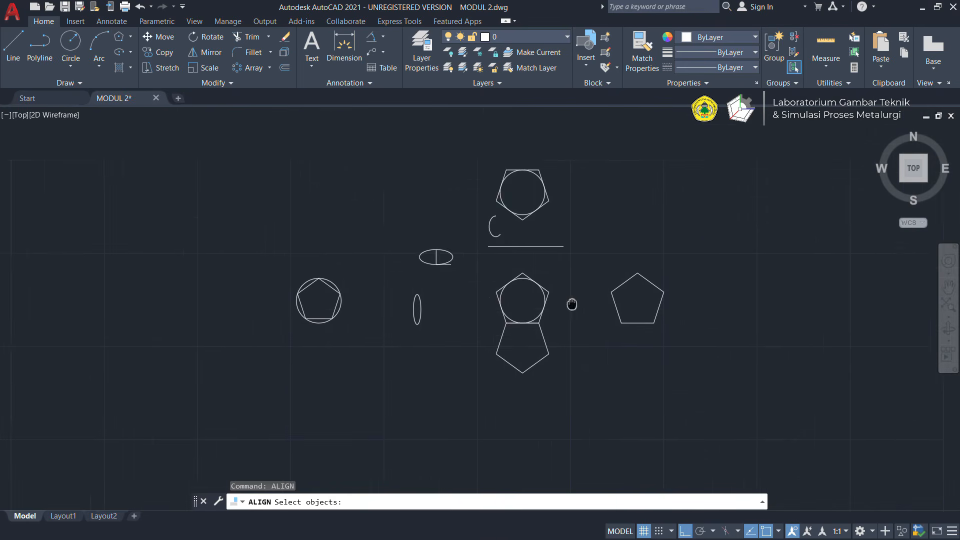
scroll(430, 305, up, 3)
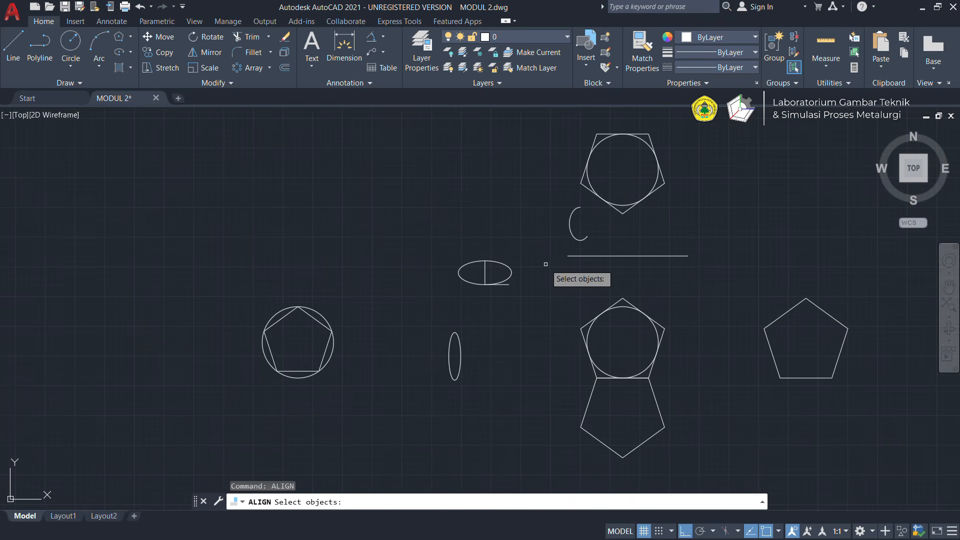
scroll(750, 270, down, 2)
middle_drag(670, 314, 491, 314)
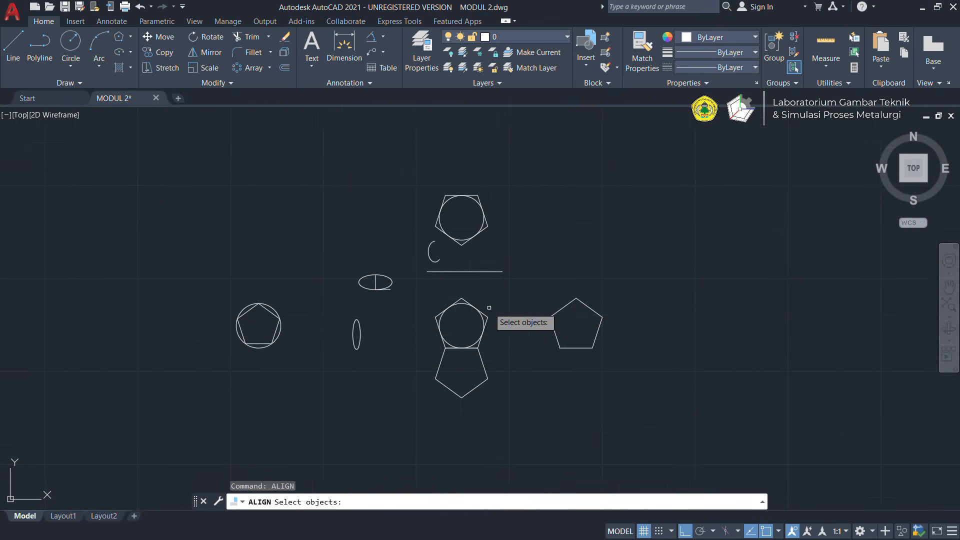
scroll(491, 315, up, 2)
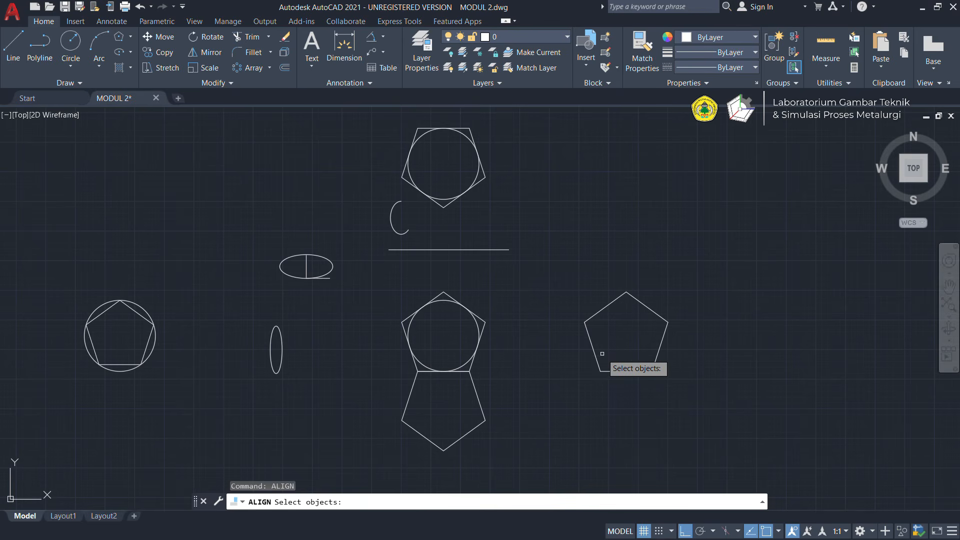
scroll(530, 328, up, 2)
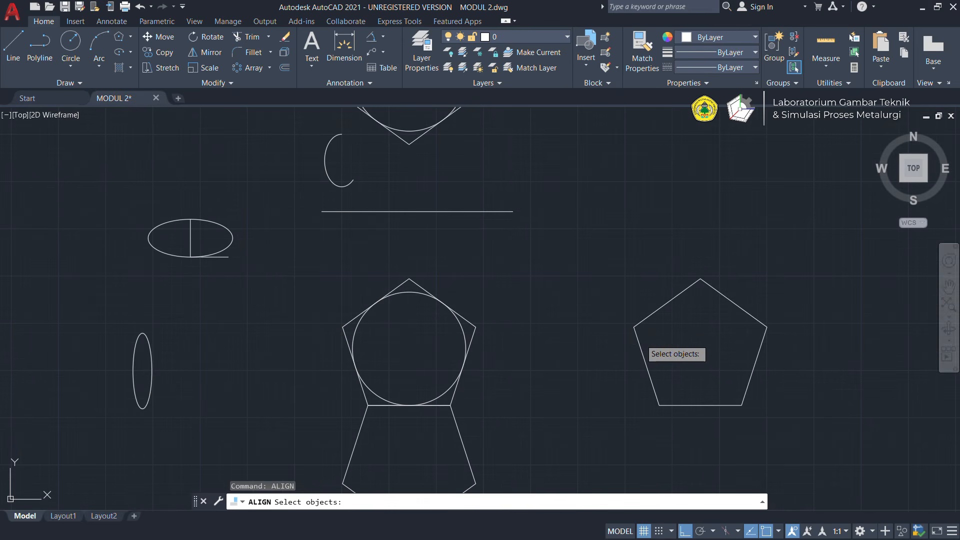
click(641, 340)
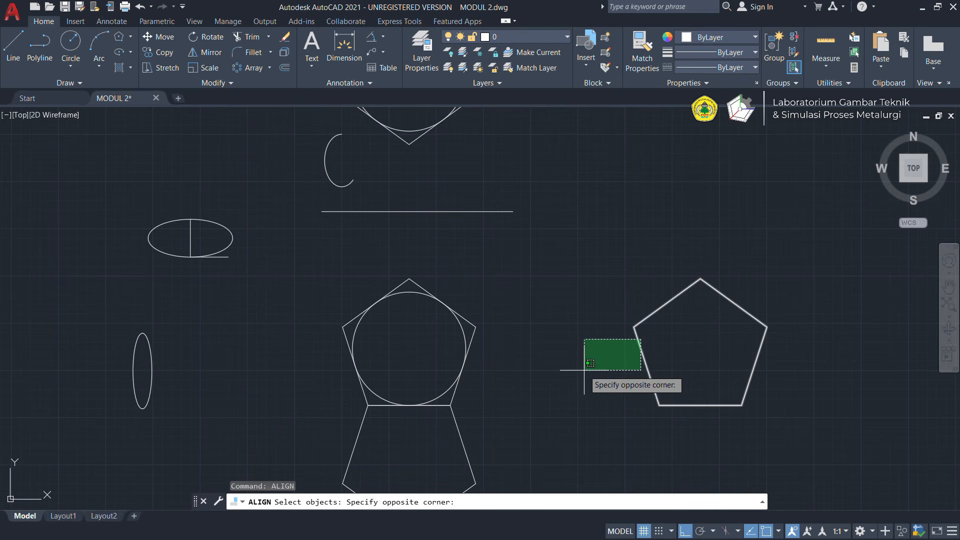
key(Escape)
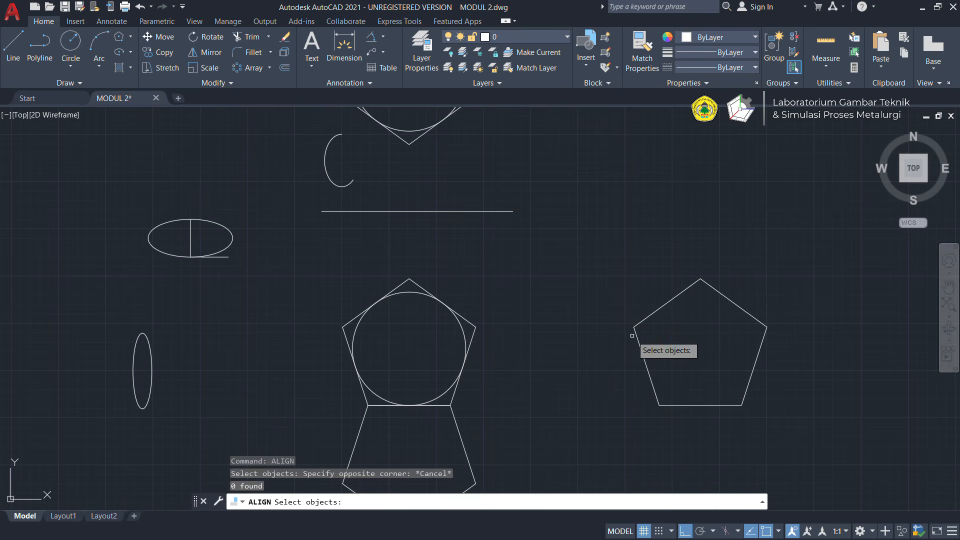
click(635, 342)
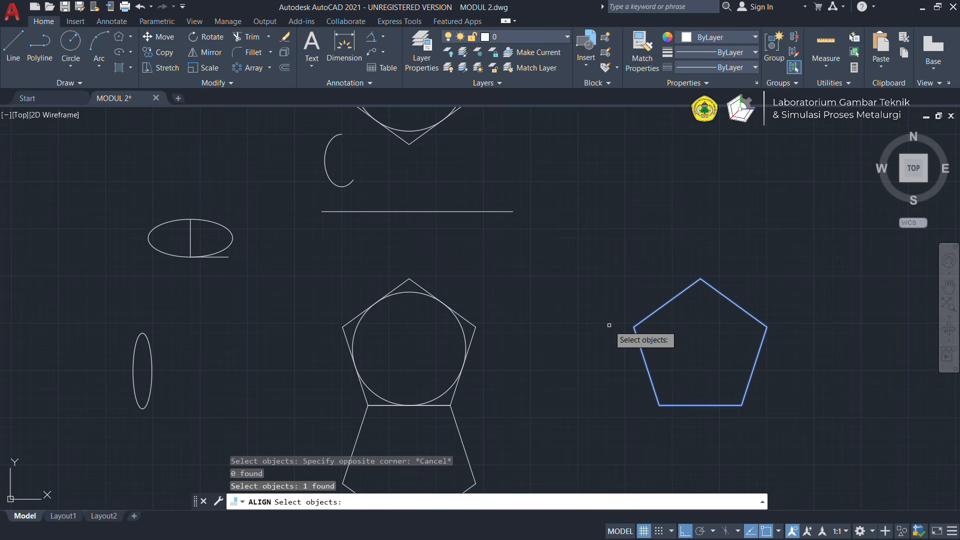
key(Return)
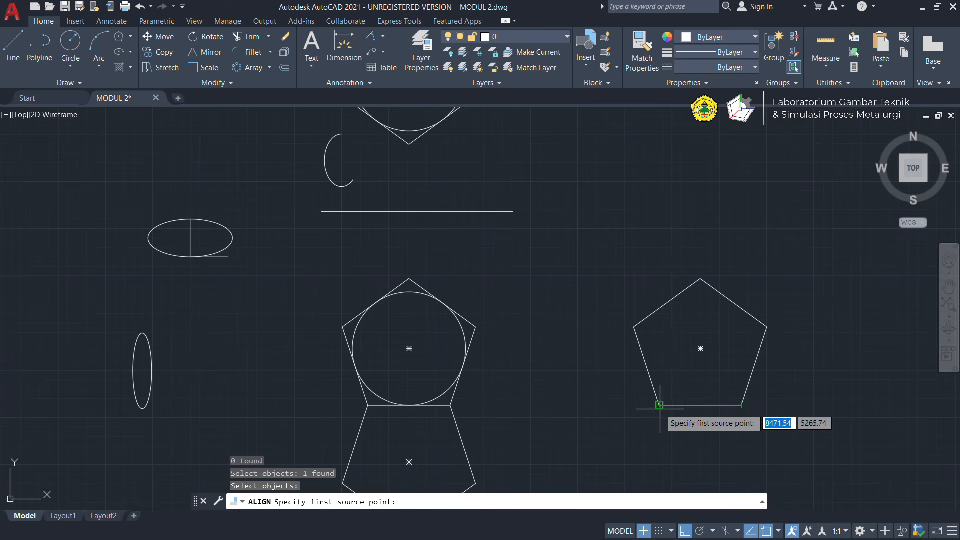
click(659, 405)
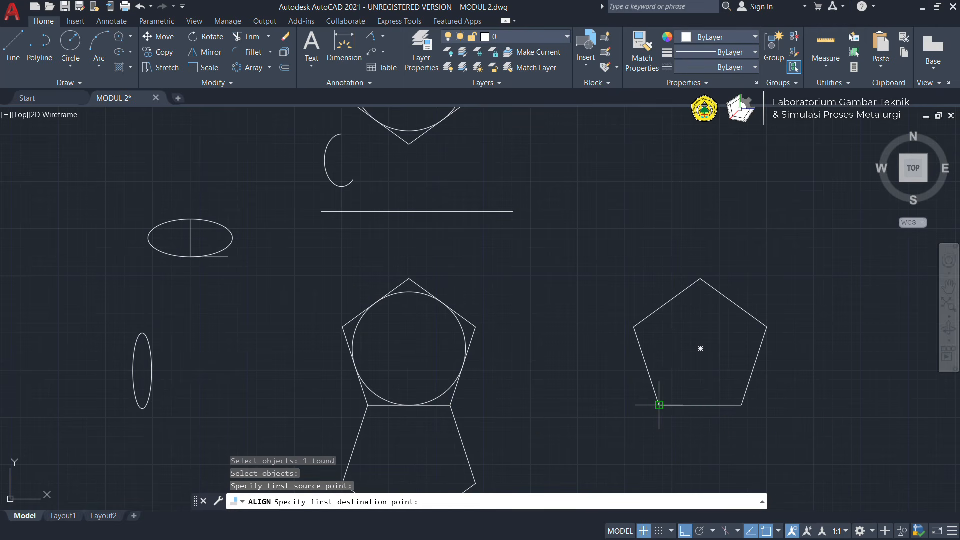
click(475, 326)
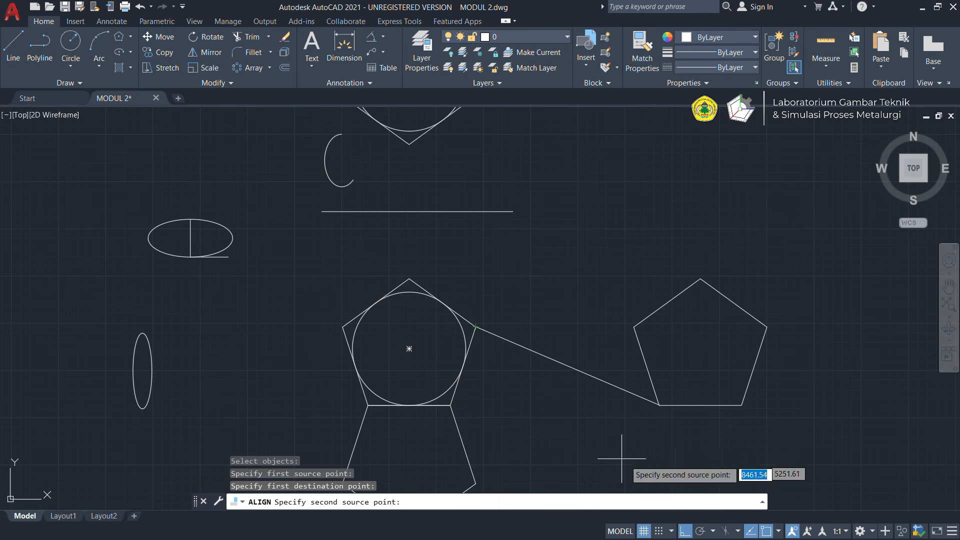
click(741, 404)
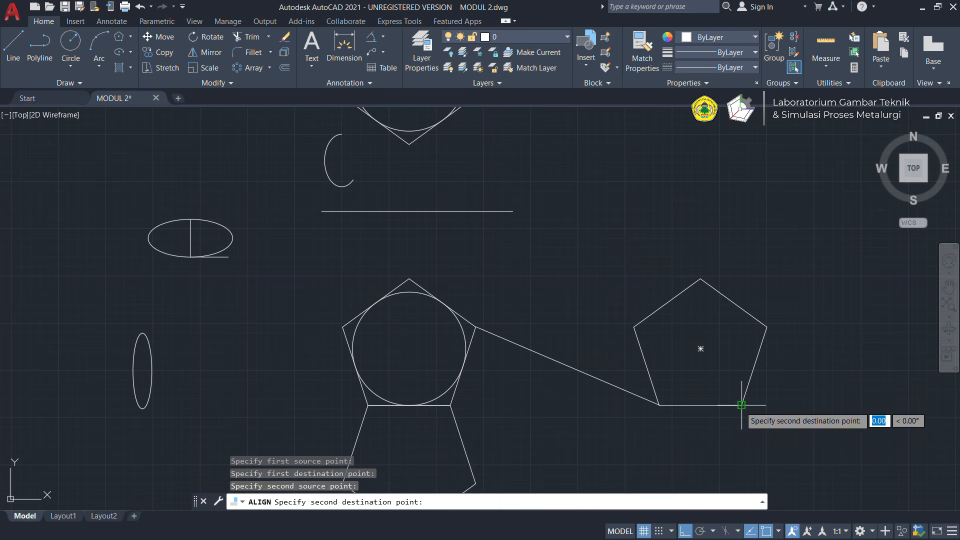
click(450, 405)
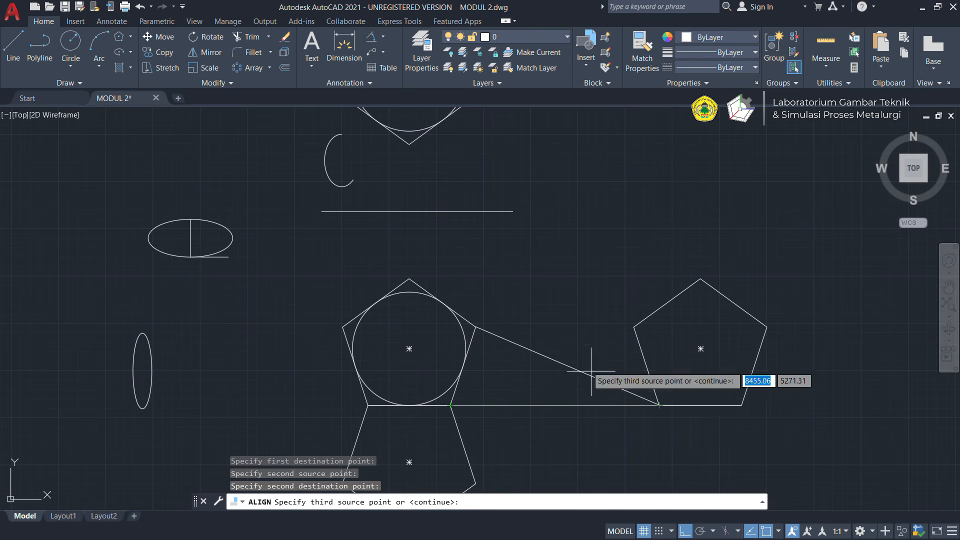
scroll(575, 375, down, 3)
scroll(580, 386, up, 3)
scroll(545, 379, up, 5)
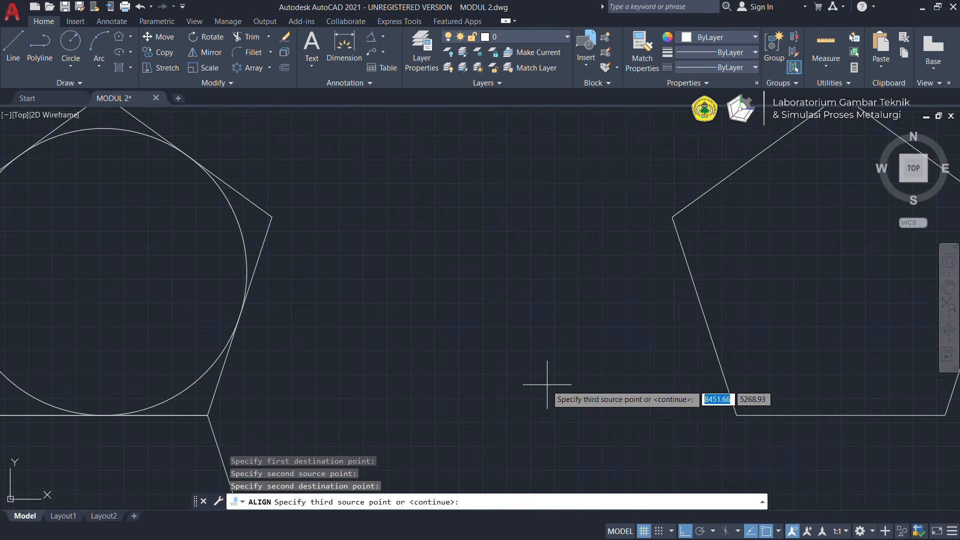
scroll(537, 375, down, 3)
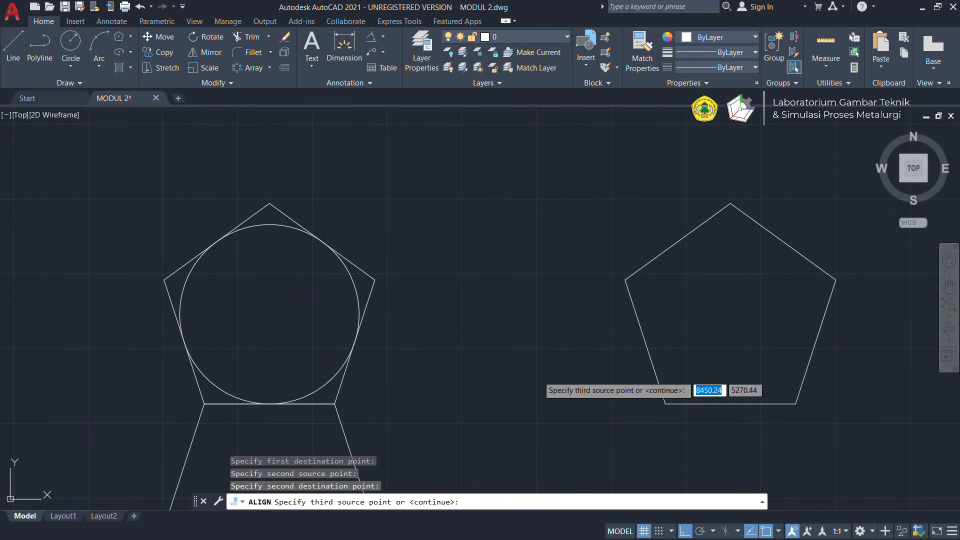
key(Return)
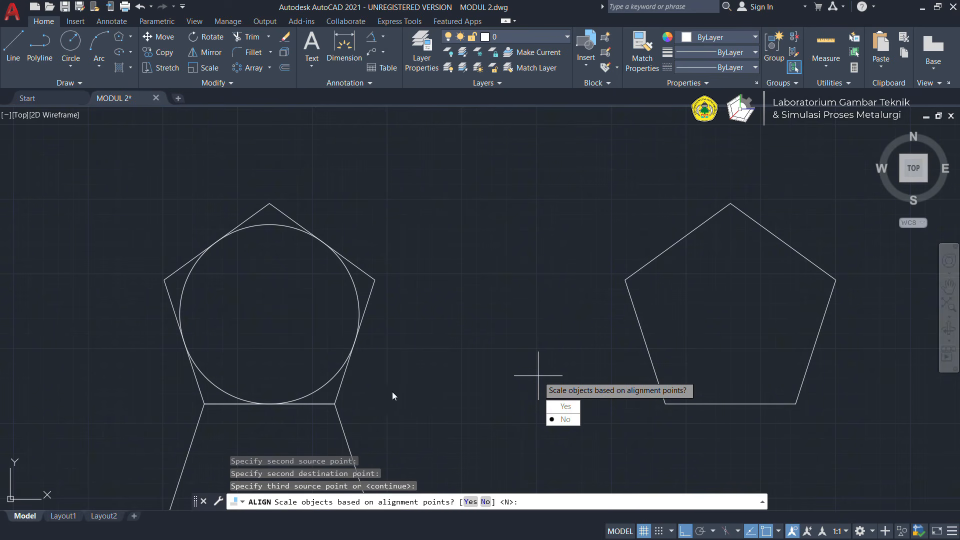
click(553, 420)
scroll(594, 381, down, 3)
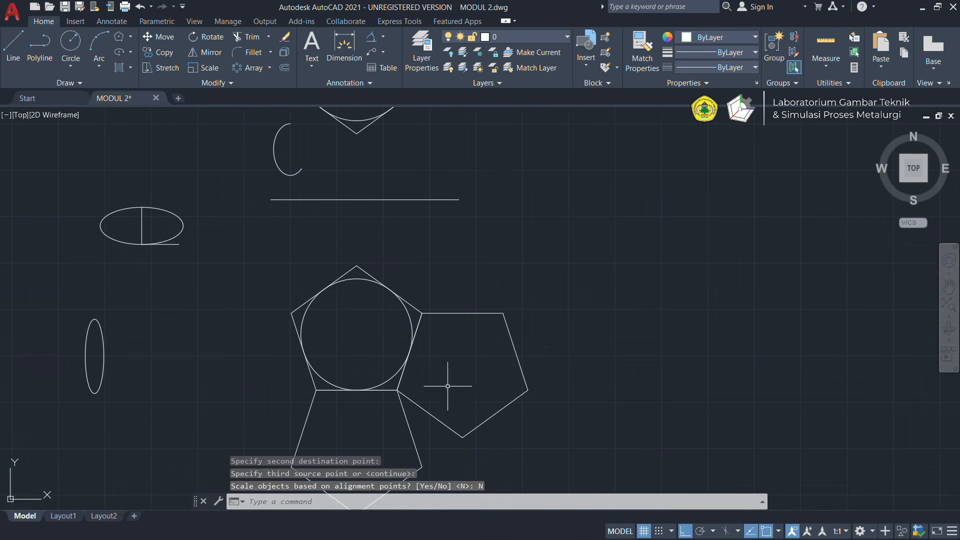
Examine the shared edge between the aligned pentagon and the circumscribed pentagon, and its position among the surrounding shapes
scroll(445, 381, up, 5)
scroll(396, 280, down, 2)
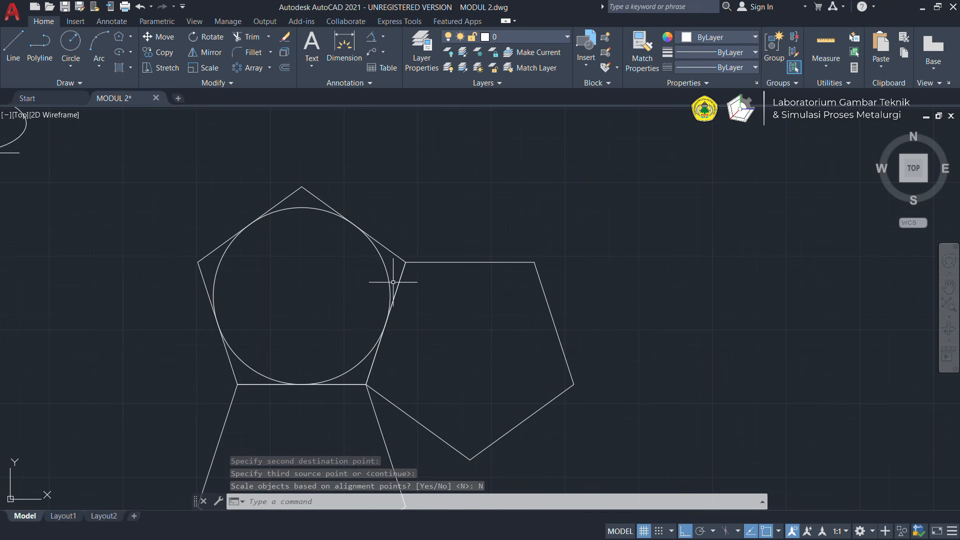
scroll(380, 342, down, 2)
scroll(380, 342, down, 2)
scroll(385, 342, up, 2)
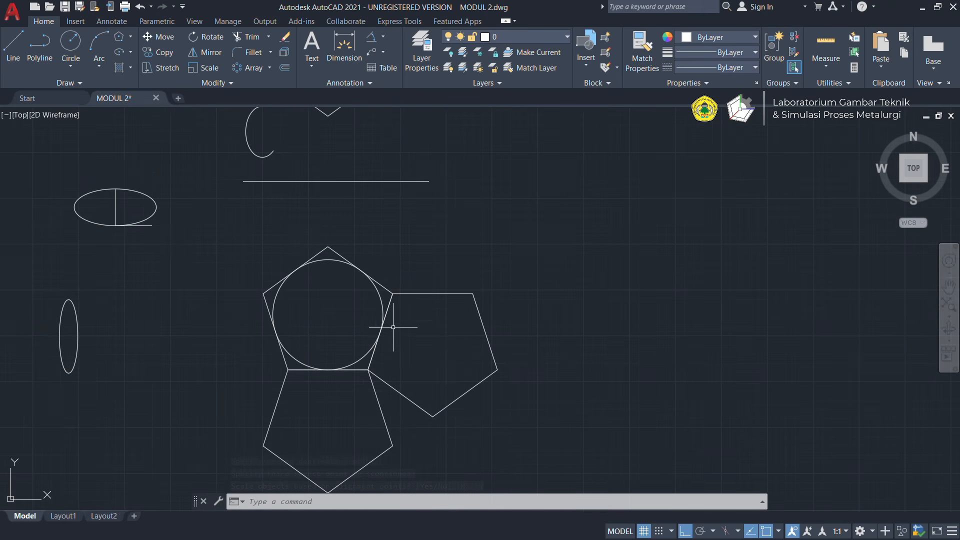
scroll(457, 336, down, 2)
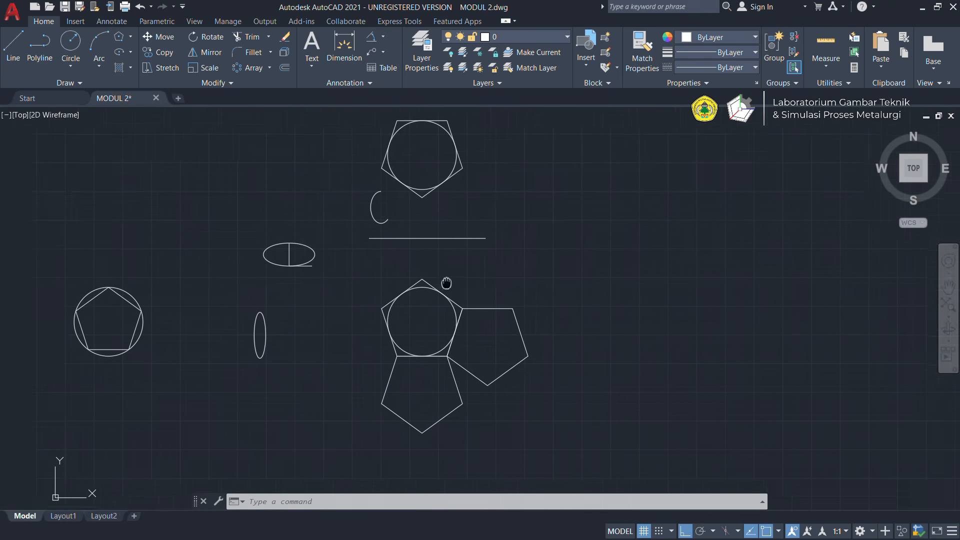
scroll(510, 272, up, 2)
scroll(299, 372, down, 1)
Align the narrow vertical ellipse's top and bottom points with the ends of the circumscribed pentagon's lower-left edge, scaling it to the alignment points
middle_drag(298, 374, 543, 328)
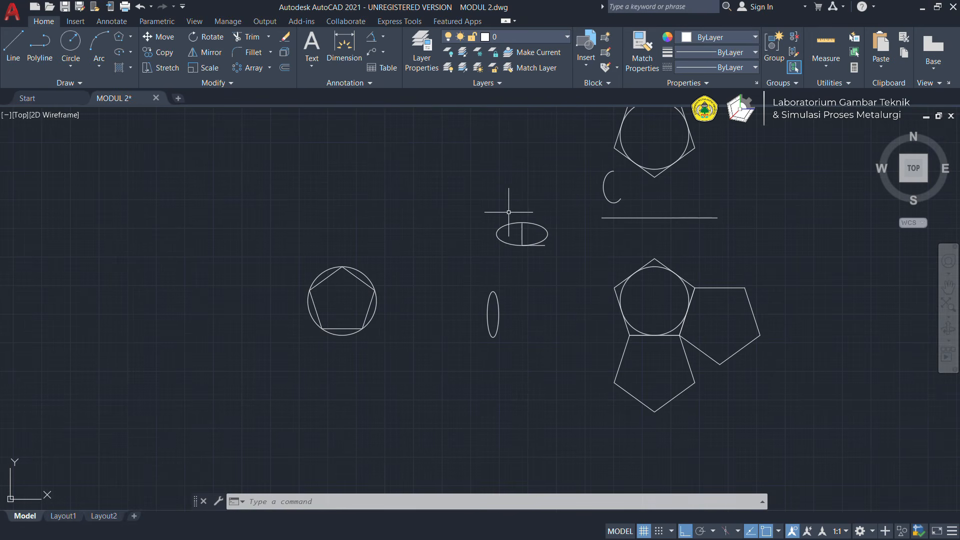
scroll(508, 212, up, 2)
scroll(607, 261, down, 3)
scroll(575, 295, up, 3)
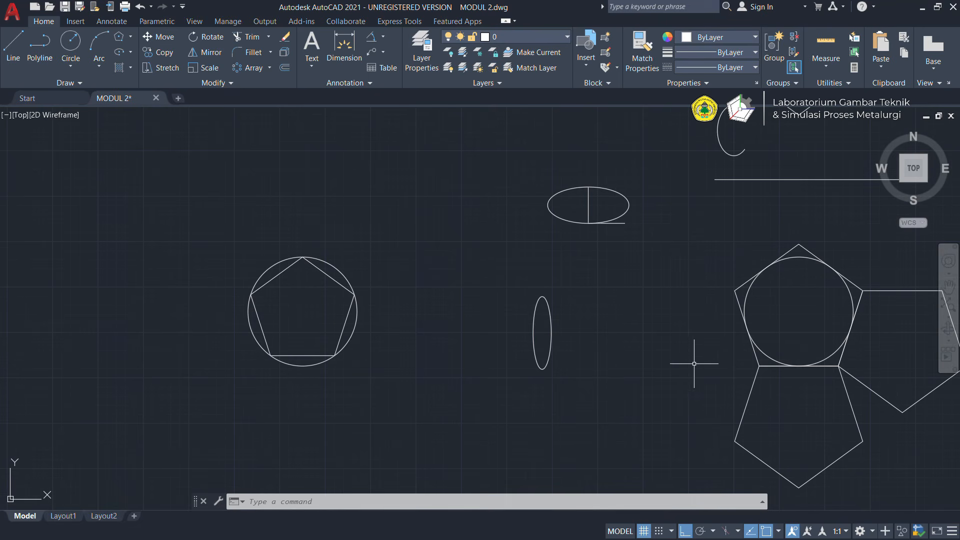
scroll(591, 299, down, 2)
scroll(590, 298, up, 4)
middle_drag(560, 304, 528, 235)
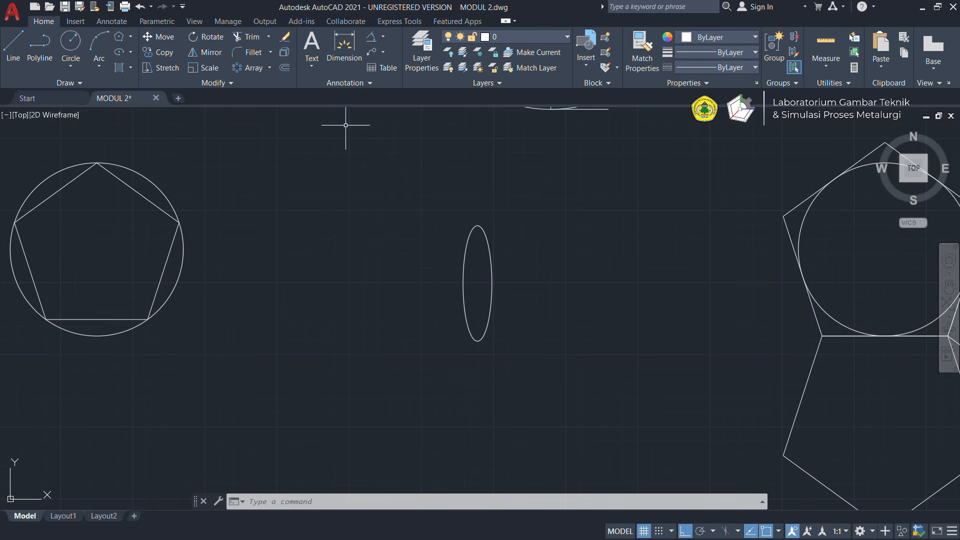
text(ALI)
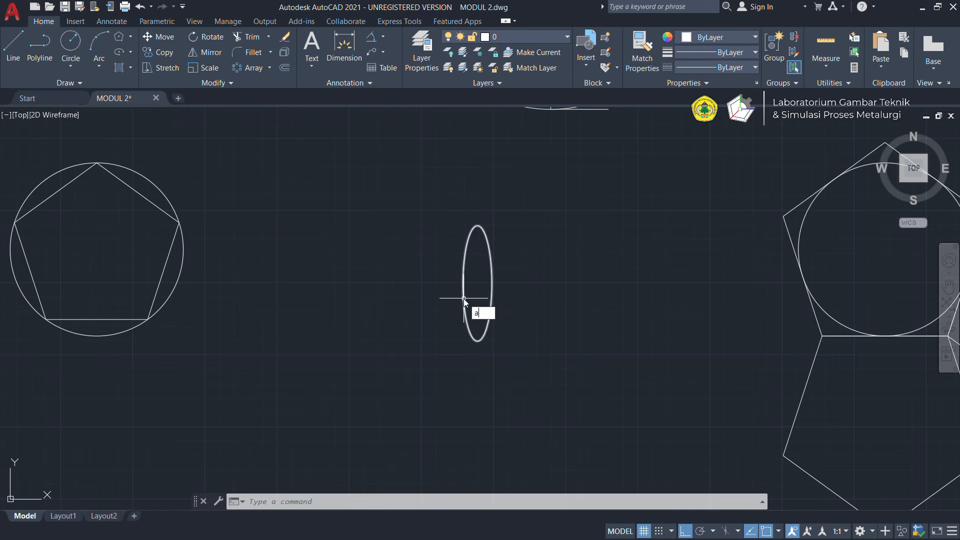
click(514, 338)
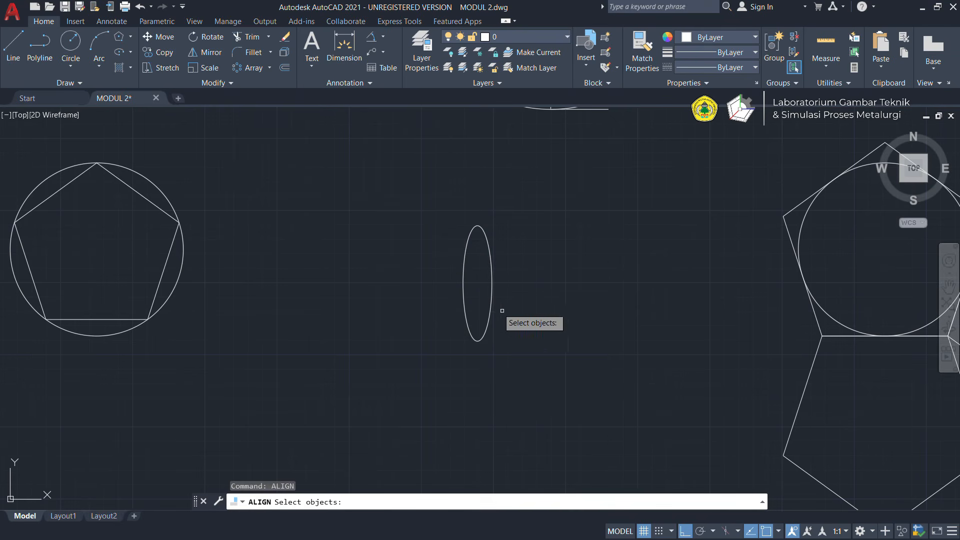
click(486, 325)
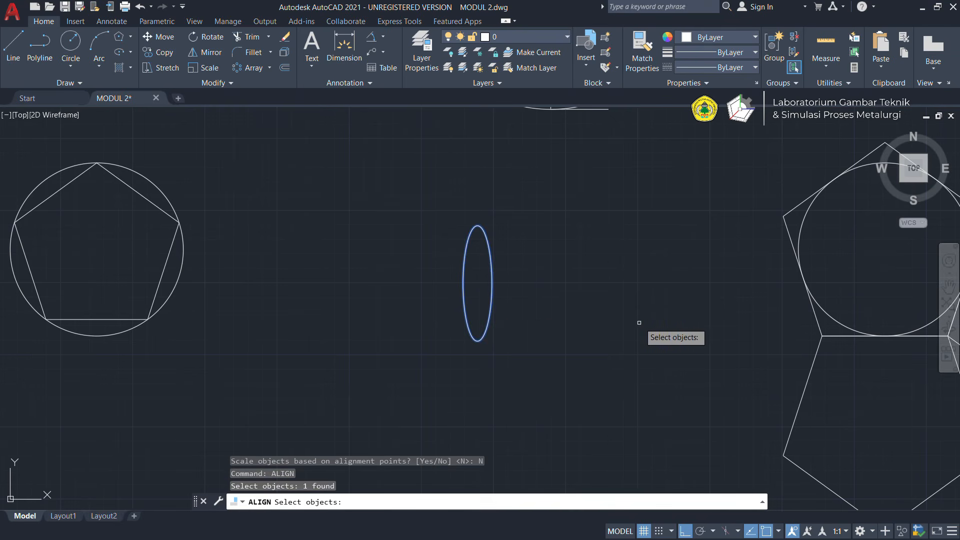
key(Return)
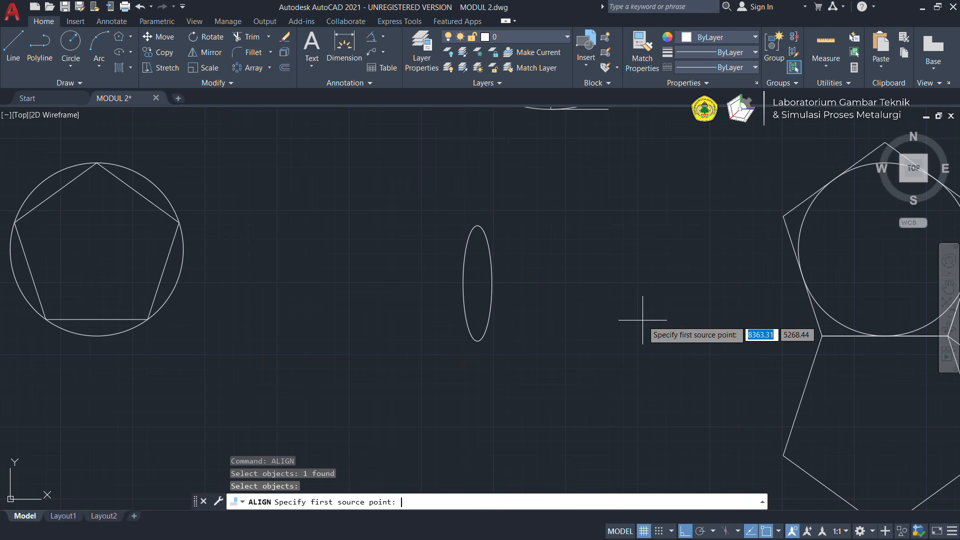
click(477, 226)
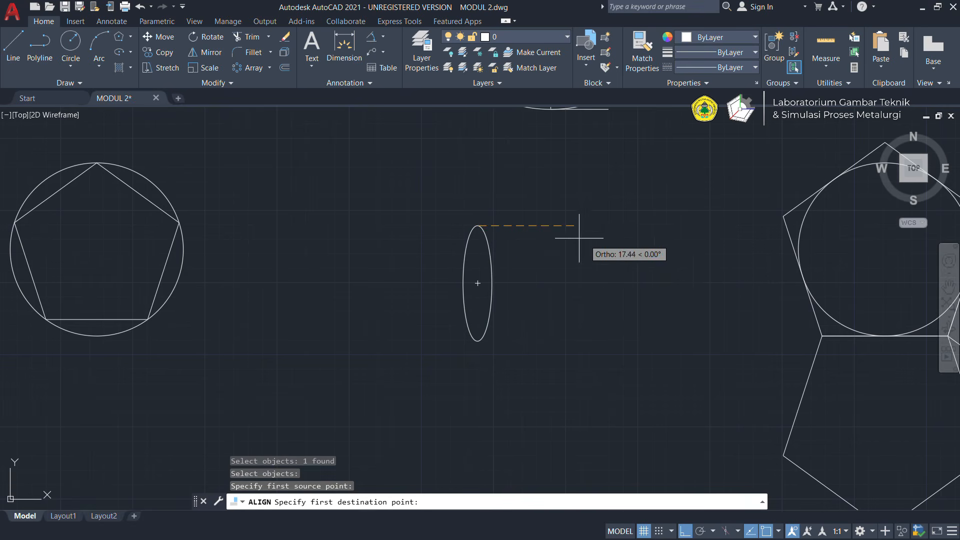
click(783, 216)
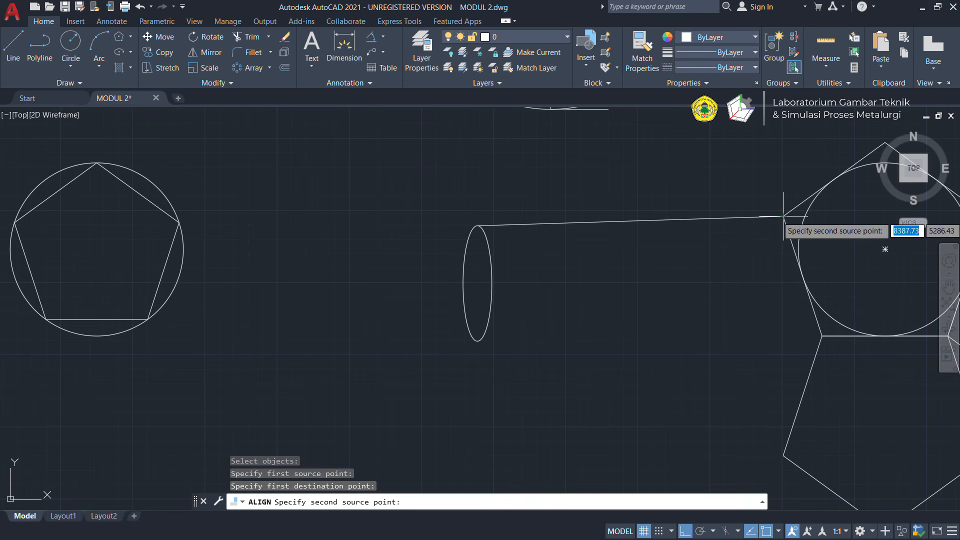
click(477, 340)
click(821, 335)
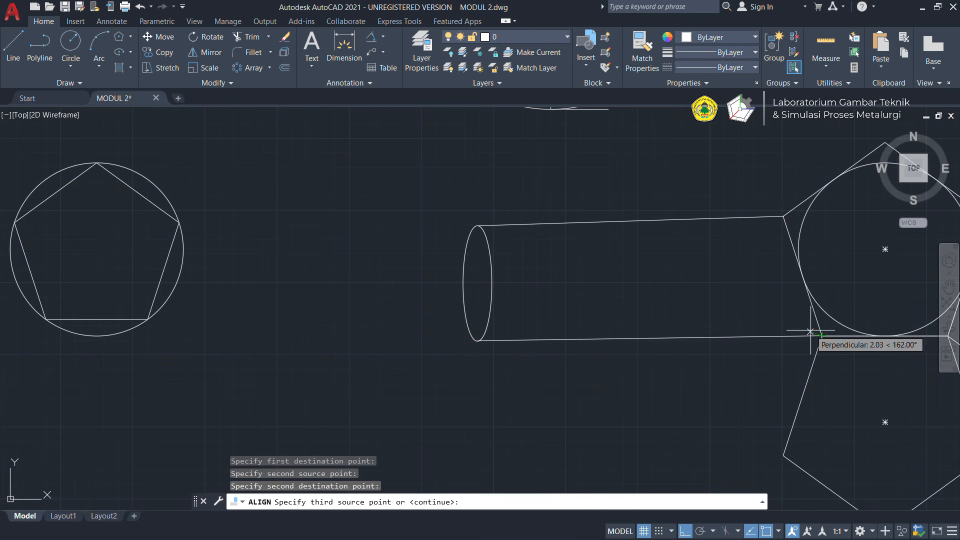
key(Return)
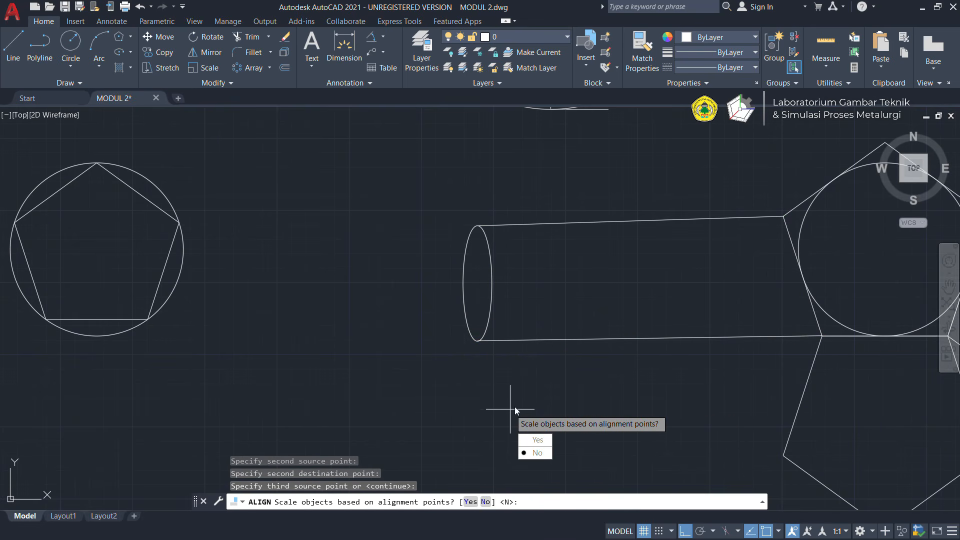
key(Down)
key(Return)
scroll(870, 300, up, 4)
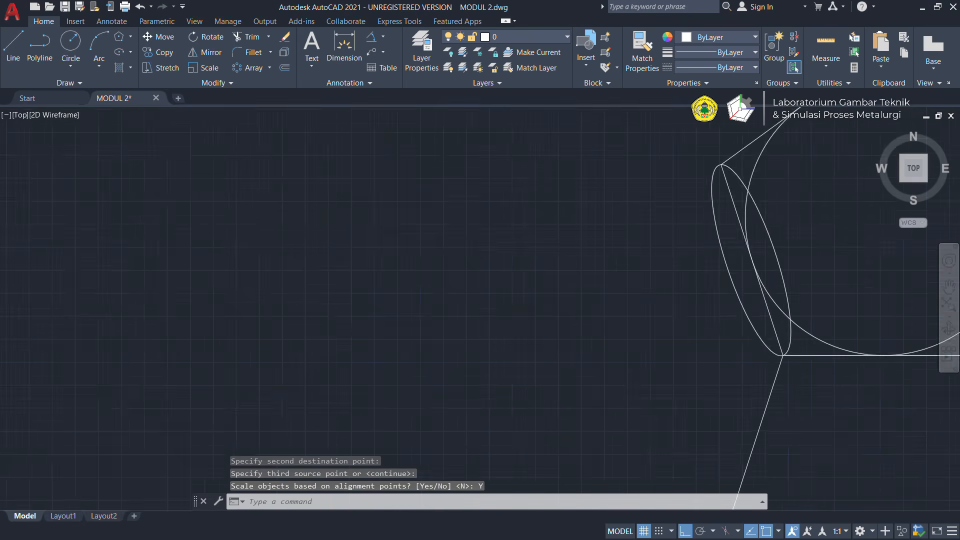
scroll(699, 252, down, 2)
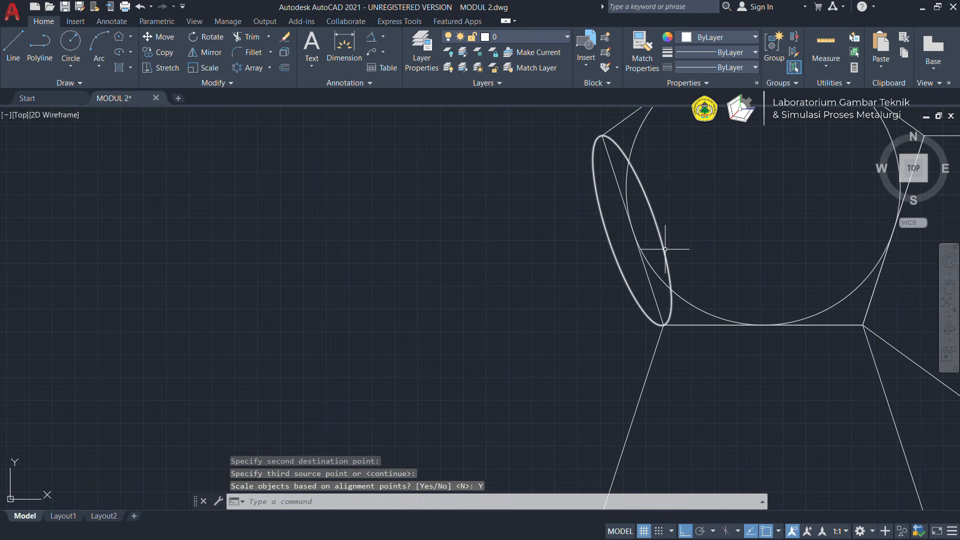
scroll(670, 245, down, 2)
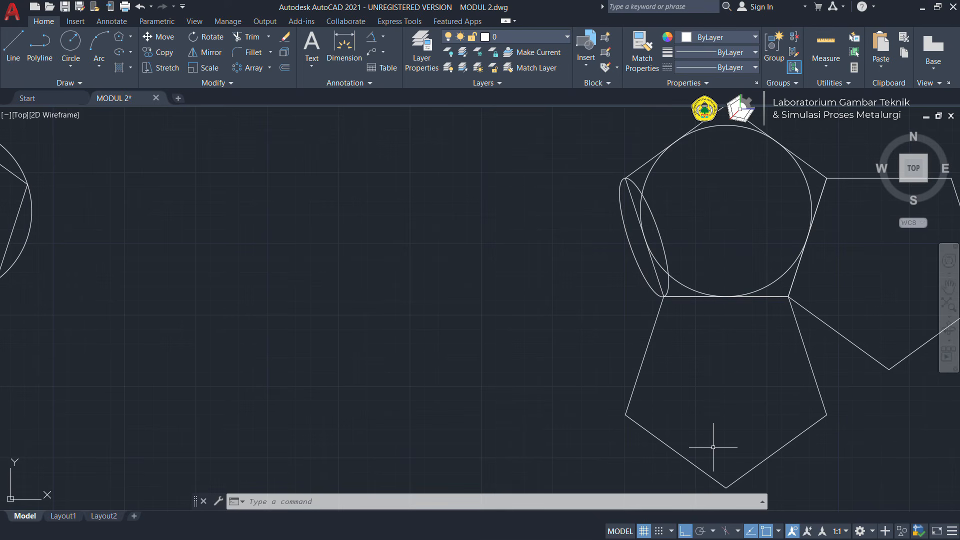
scroll(660, 320, down, 5)
middle_drag(665, 293, 554, 378)
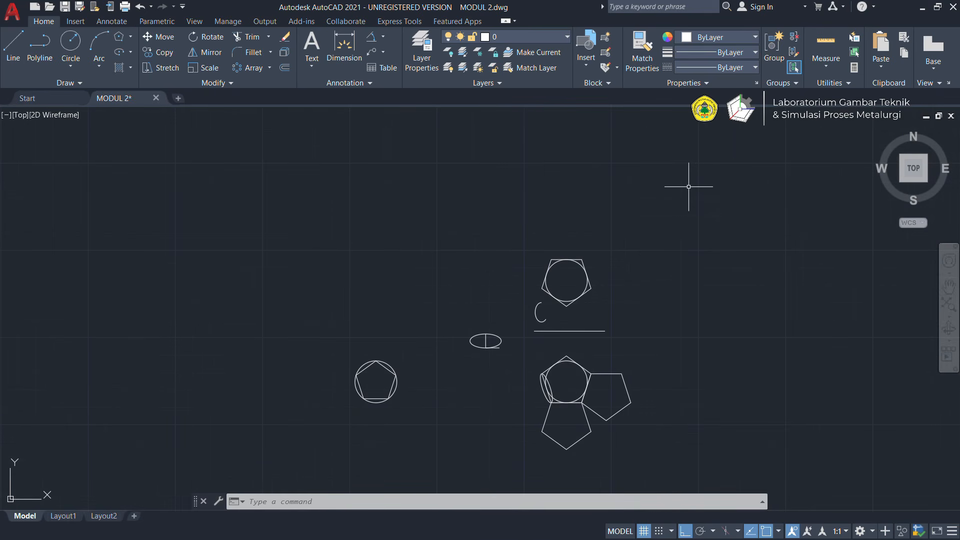
scroll(688, 186, up, 2)
middle_drag(689, 187, 602, 247)
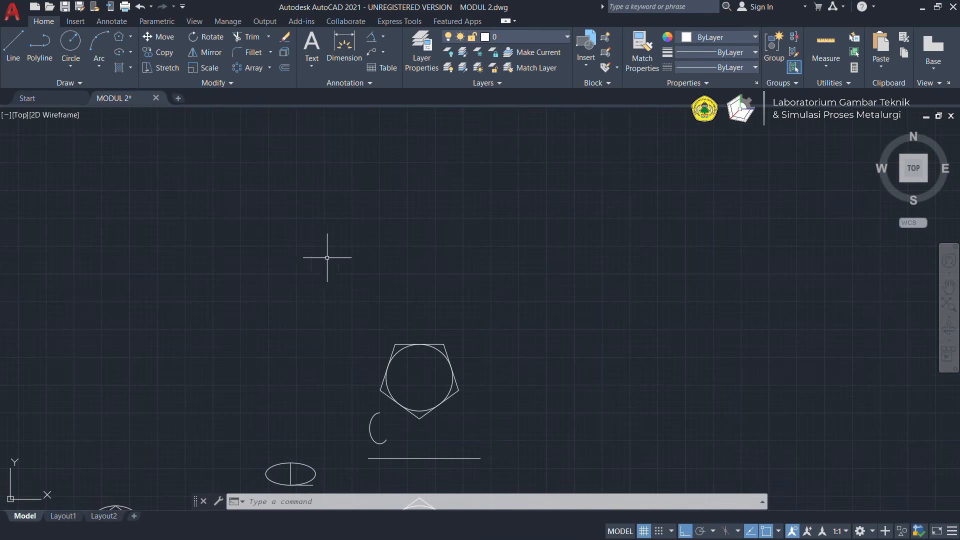
middle_drag(363, 286, 419, 370)
scroll(418, 369, up, 2)
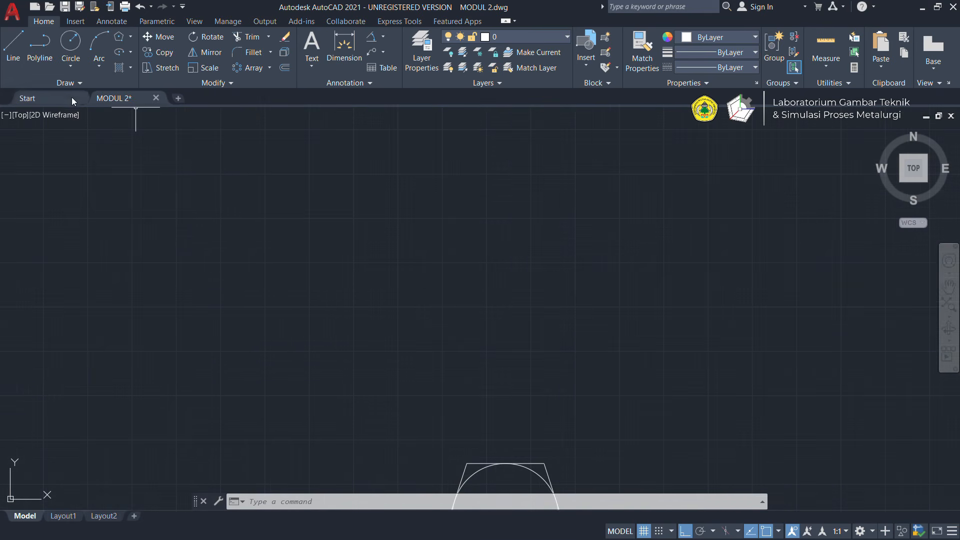
click(70, 78)
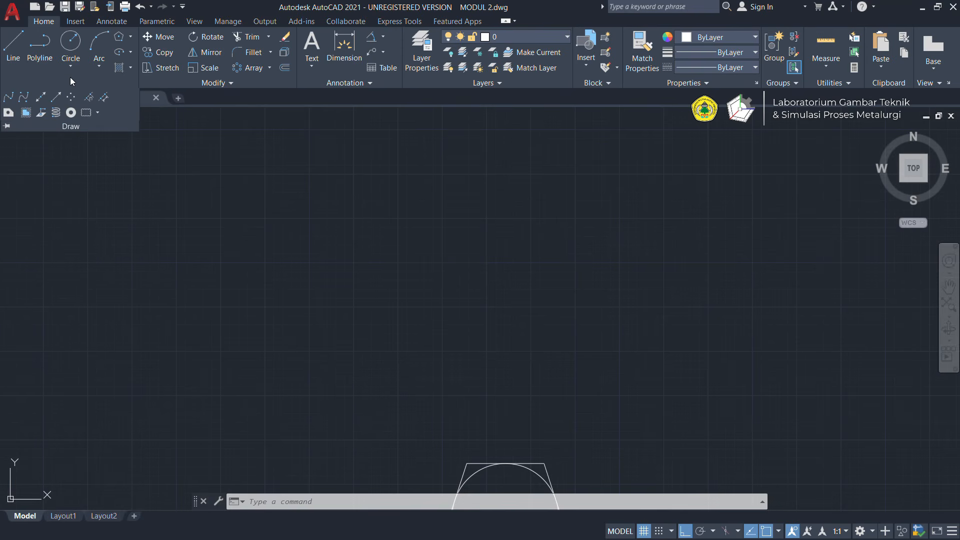
click(70, 103)
key(Escape)
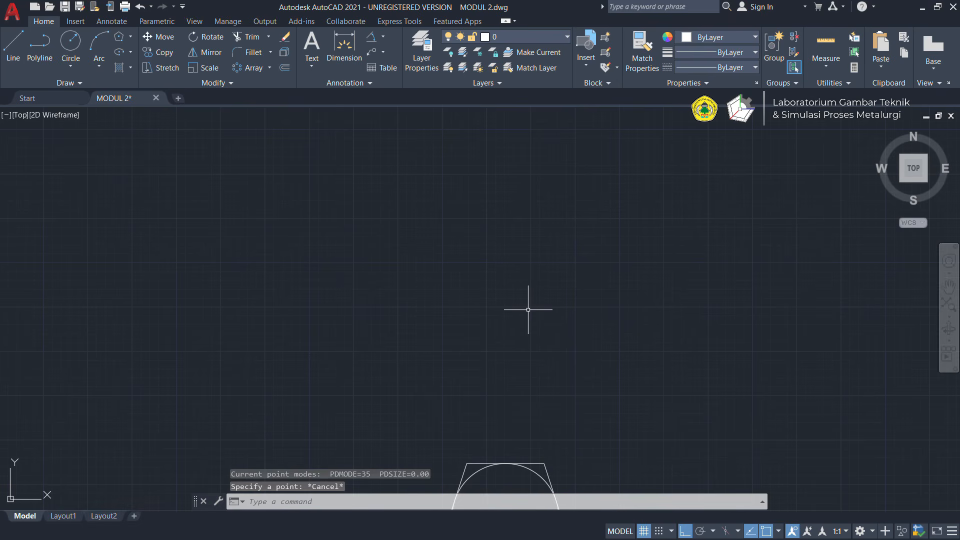
Place five scattered points in the empty area above the upper circumscribed pentagon
text(po)
click(568, 338)
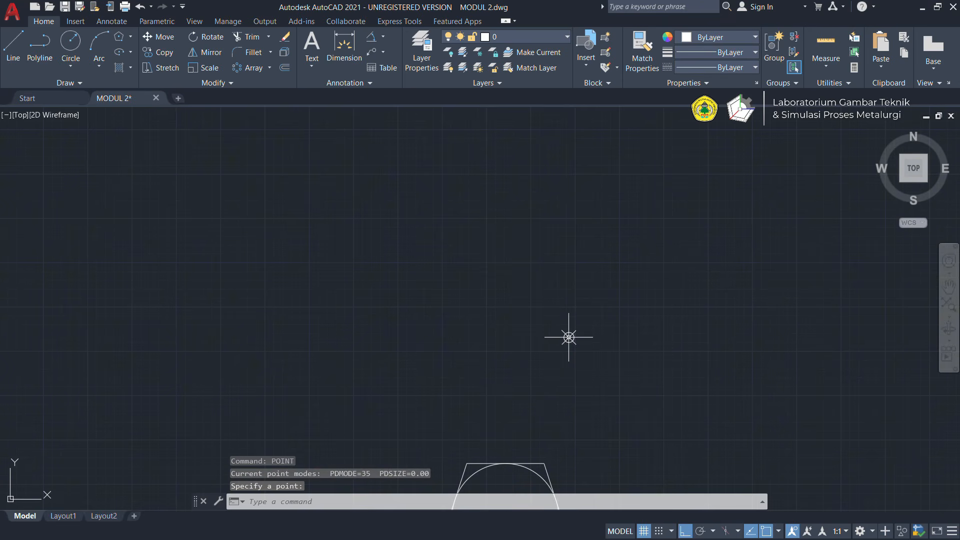
key(Return)
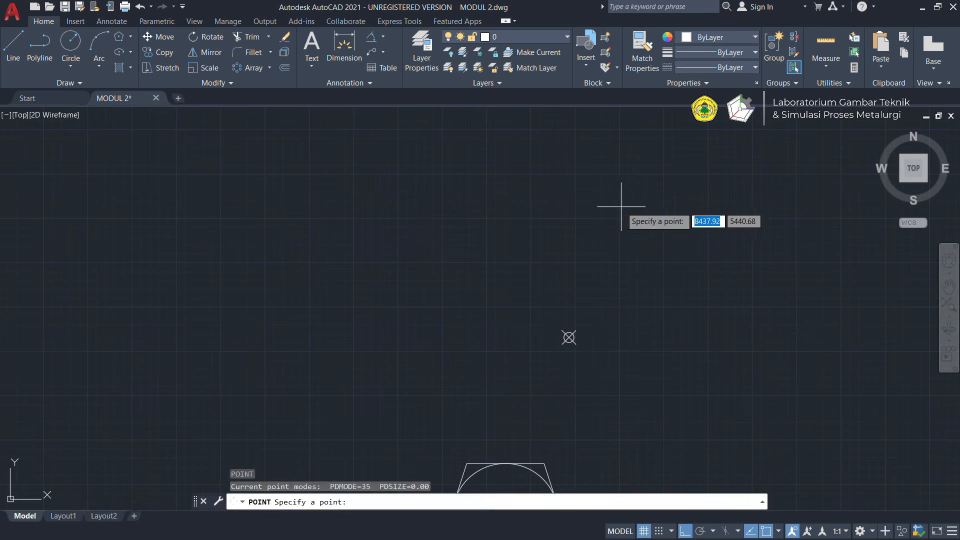
click(621, 207)
key(Return)
click(462, 221)
key(Return)
click(382, 272)
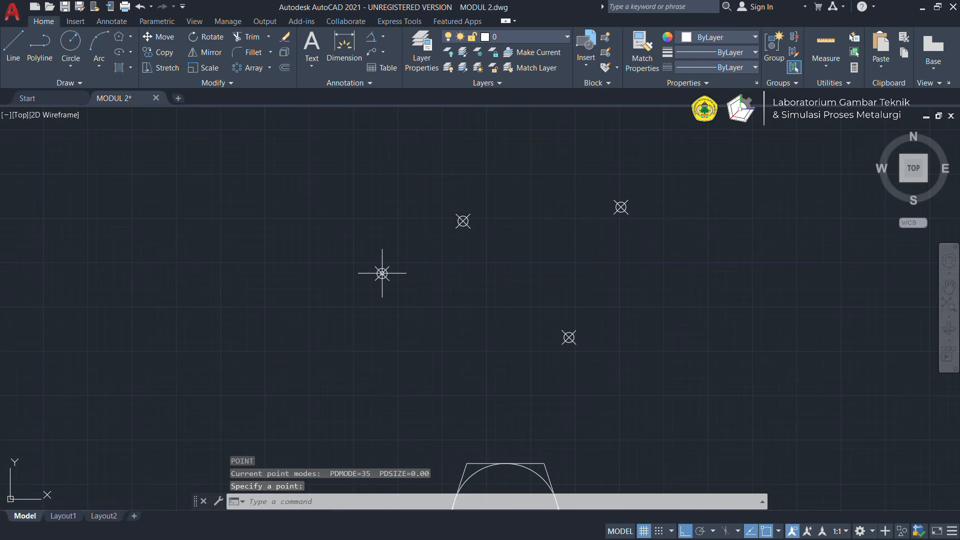
key(Return)
click(305, 241)
scroll(539, 254, up, 2)
scroll(549, 256, down, 2)
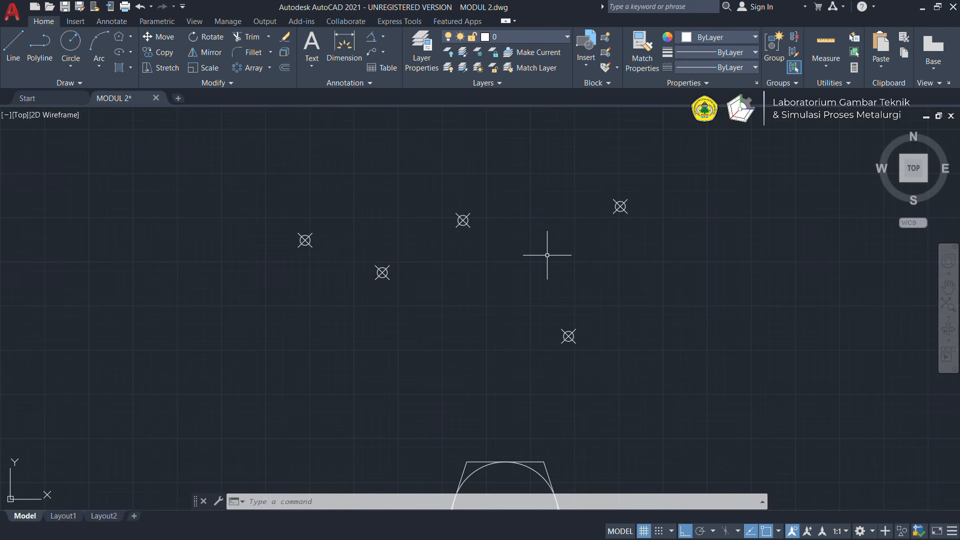
Set the point style to a small dot with the Point Style (PTYPE) settings
text(ptyp)
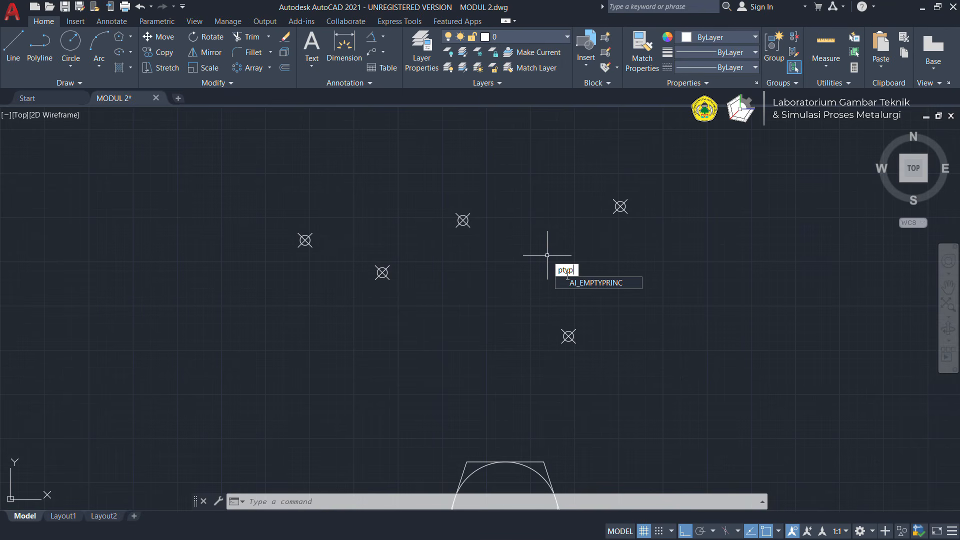
key(Return)
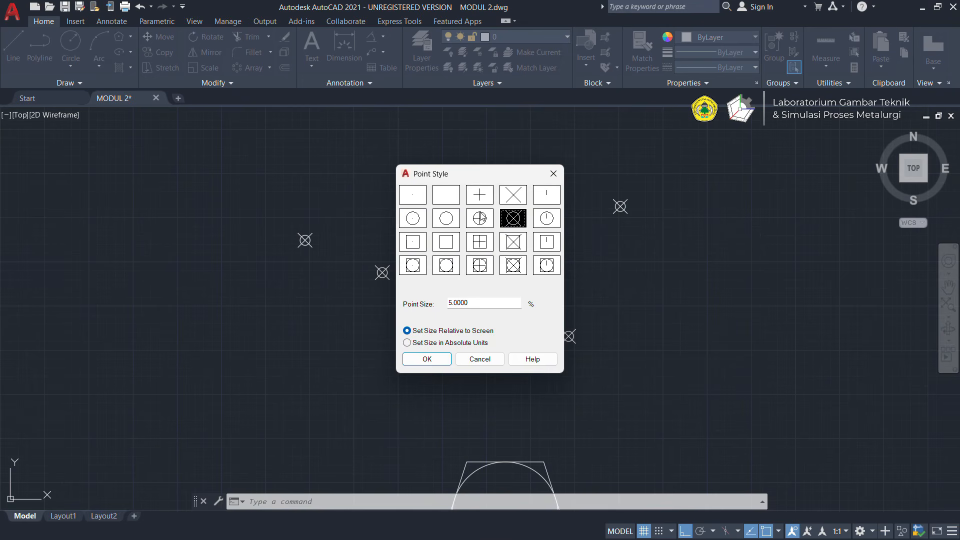
click(411, 202)
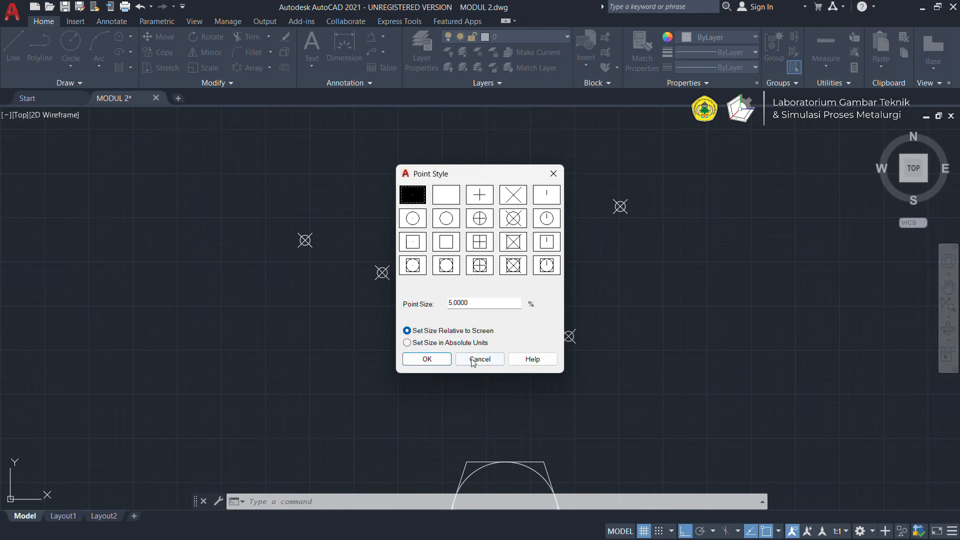
click(426, 360)
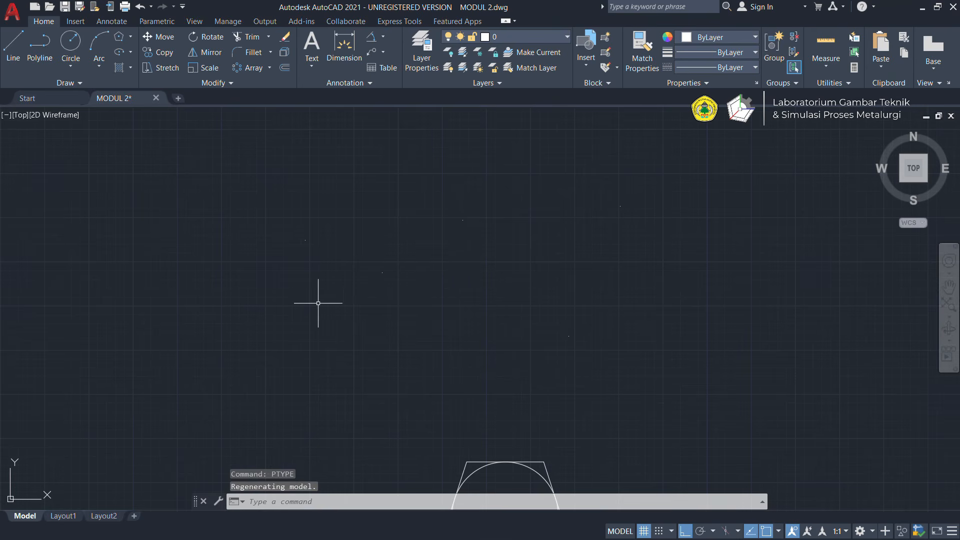
scroll(325, 292, up, 2)
scroll(694, 244, down, 2)
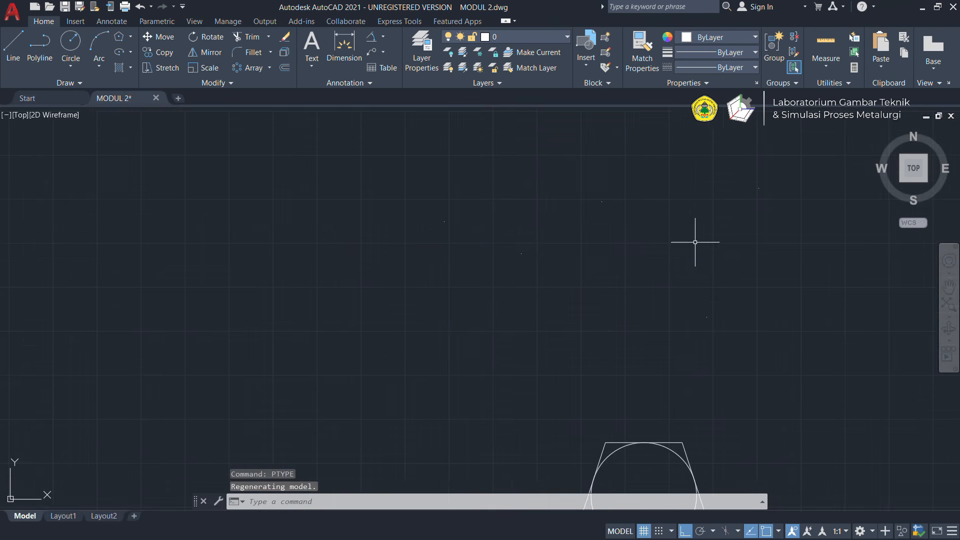
middle_drag(695, 243, 512, 312)
Change the point style to the plain plus sign so the five points display as crosses
text(p)
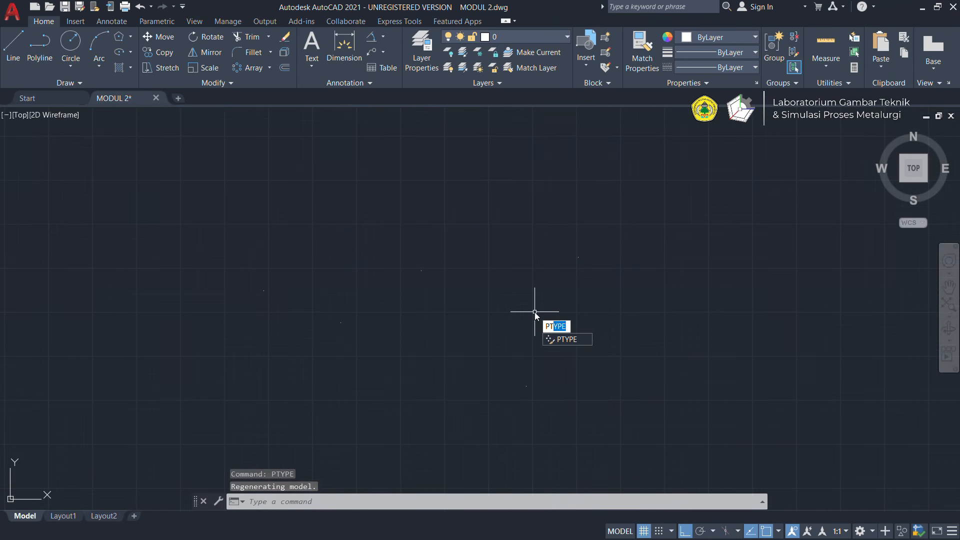
text(type)
key(Return)
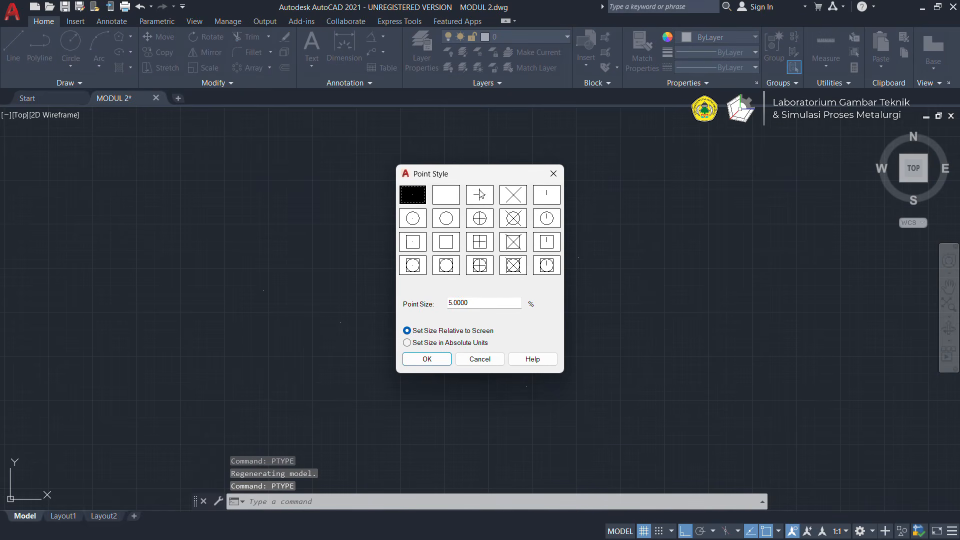
click(479, 194)
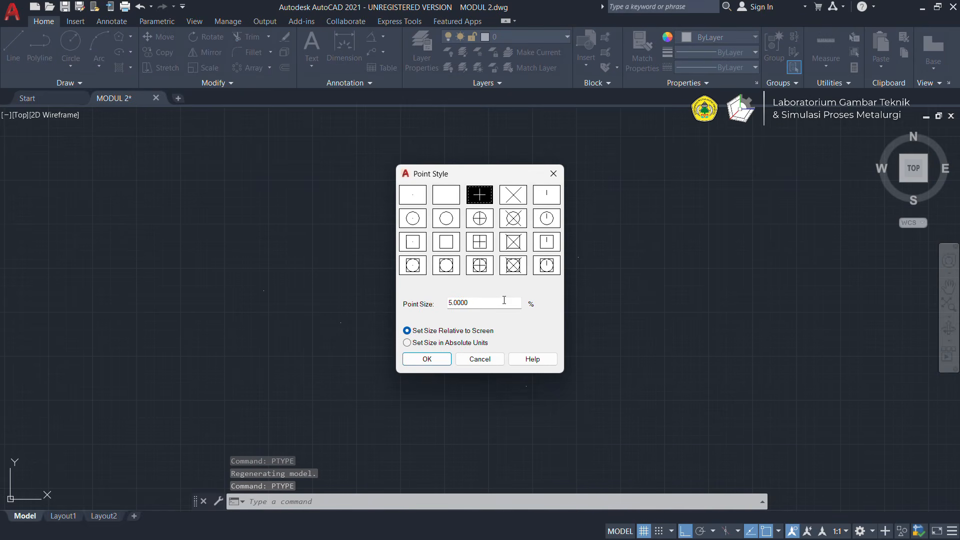
click(439, 364)
scroll(353, 323, down, 2)
scroll(421, 336, up, 6)
scroll(359, 268, down, 4)
middle_drag(373, 269, 501, 252)
scroll(501, 252, up, 2)
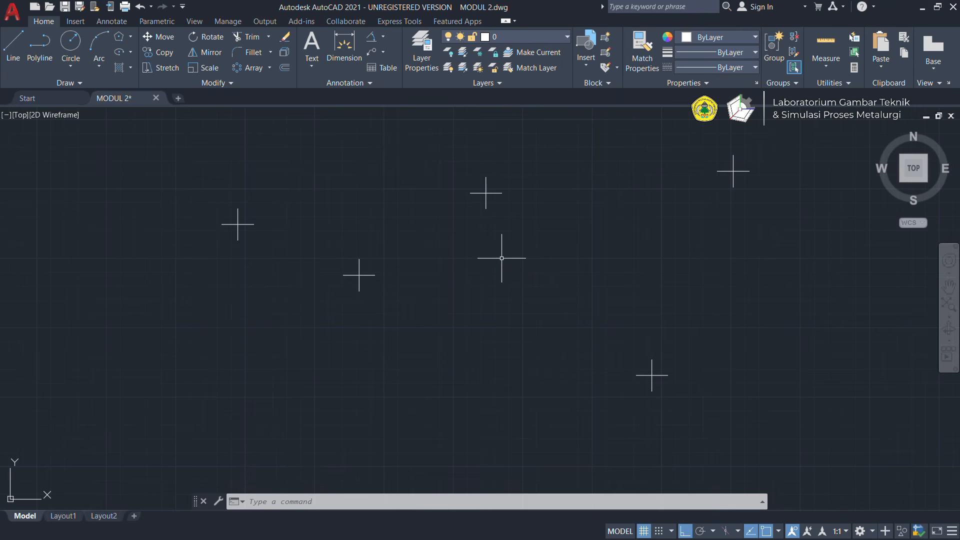
click(235, 83)
click(215, 83)
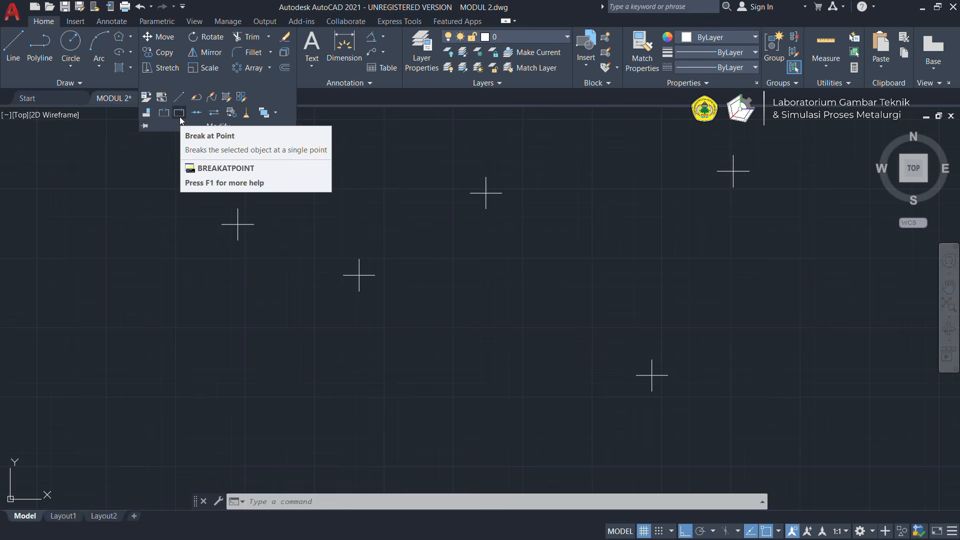
key(Escape)
Draw a horizontal line 150 units long in the empty area above the five points
middle_drag(352, 215, 379, 445)
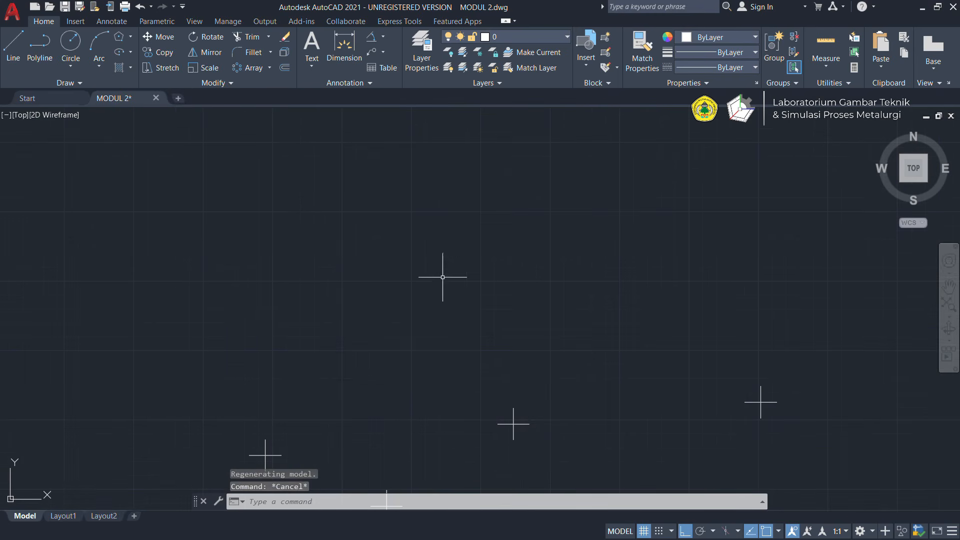
middle_drag(457, 220, 462, 388)
click(4, 58)
click(224, 216)
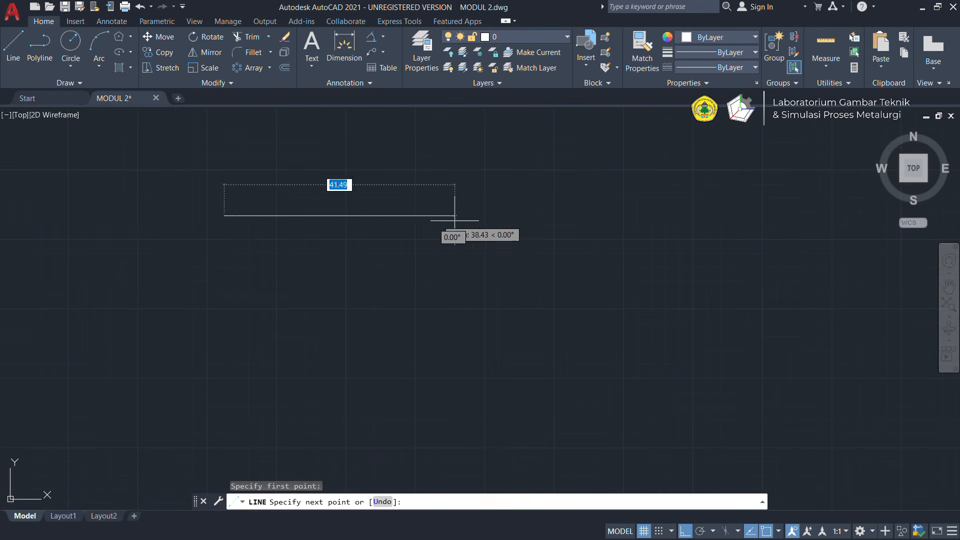
text(15)
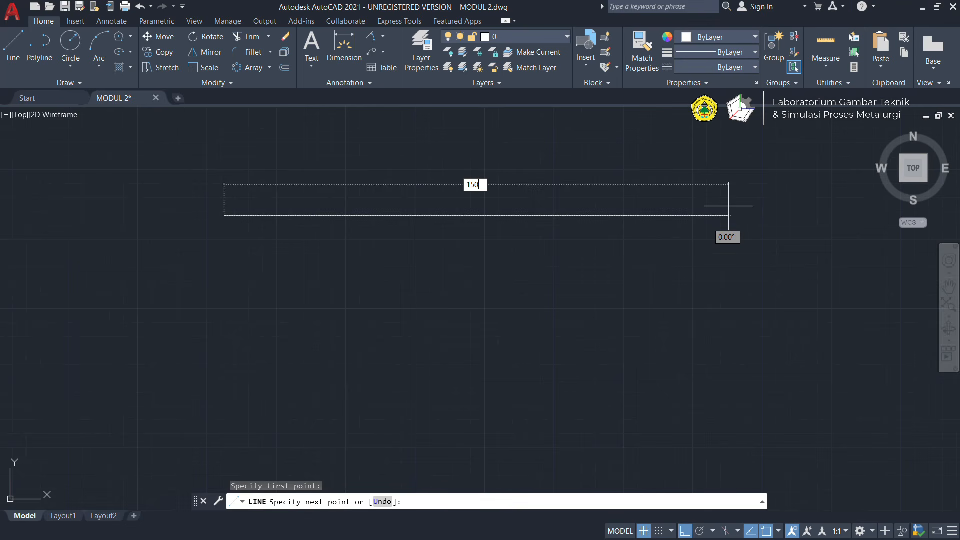
text(0)
key(Return)
key(Escape)
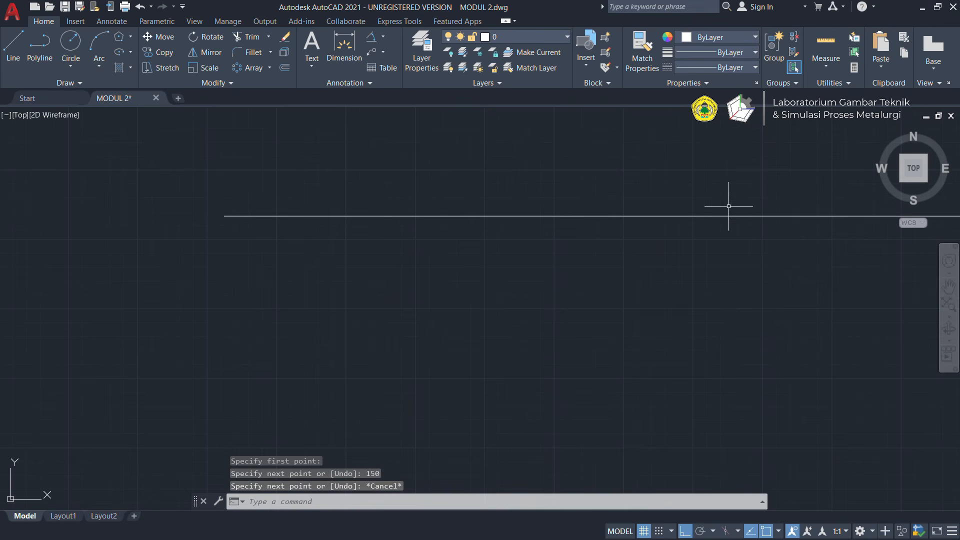
Copy the 150-unit line straight down from its midpoint, placing one copy between the original and the points
scroll(730, 210, down, 2)
scroll(622, 295, up, 2)
click(687, 225)
click(605, 294)
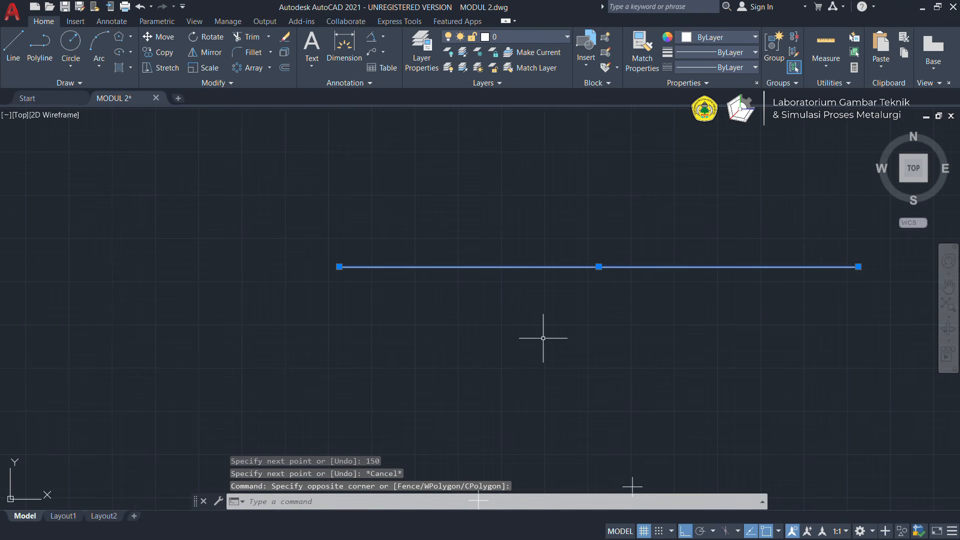
text(CO)
key(Return)
click(599, 266)
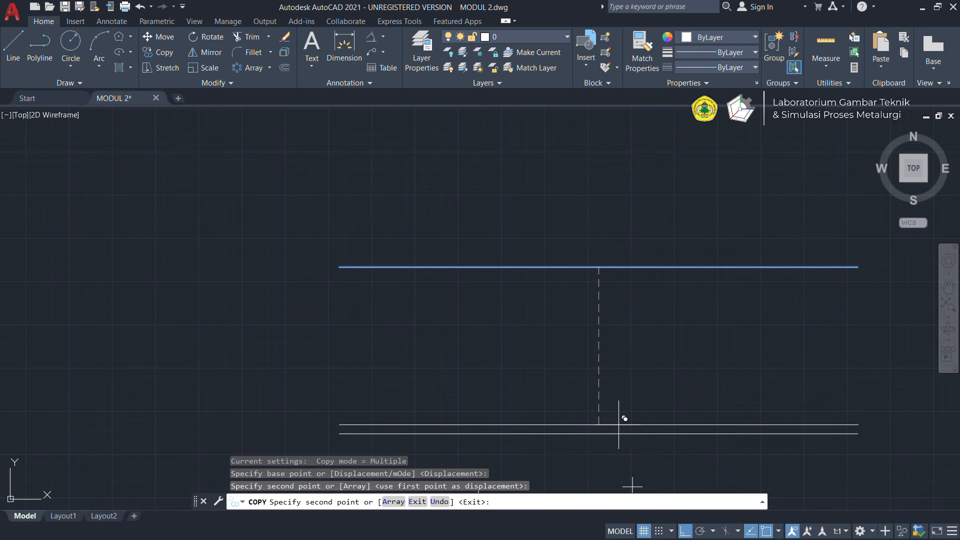
key(Escape)
scroll(625, 414, down, 2)
mouse_move(632, 399)
middle_down()
mouse_move(431, 242)
mouse_move(428, 220)
mouse_move(430, 263)
middle_up()
scroll(431, 263, up, 2)
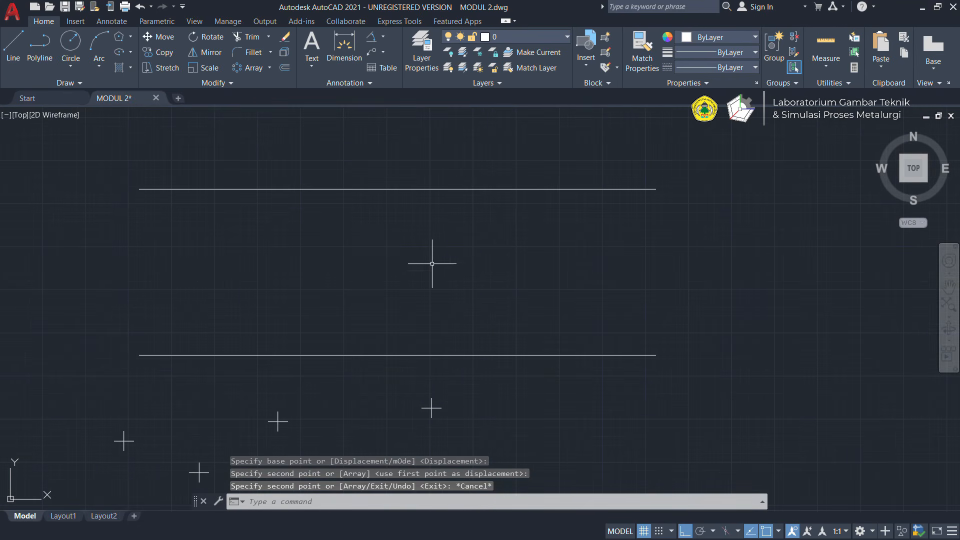
Break the upper horizontal line with two break points, removing a section from left of centre up to its midpoint
middle_drag(366, 249, 381, 236)
click(210, 83)
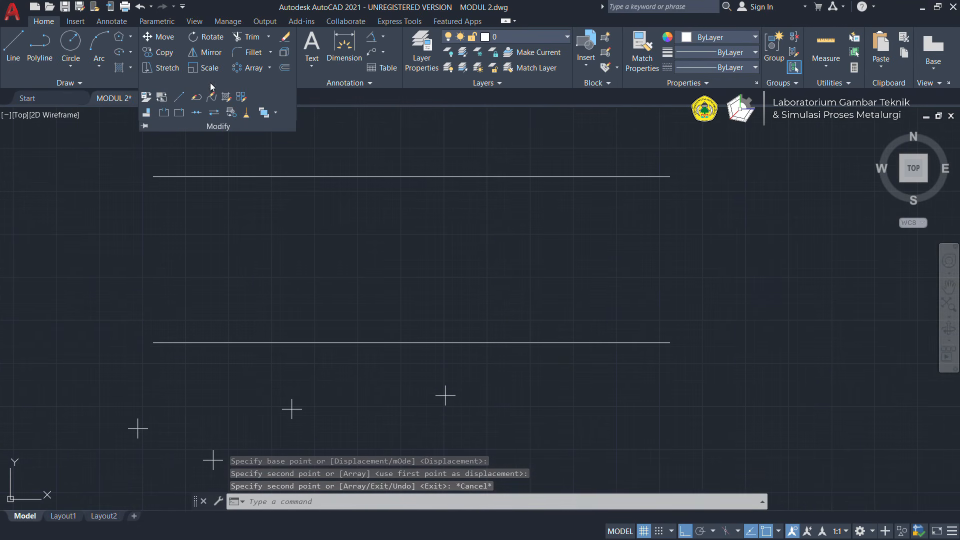
click(169, 114)
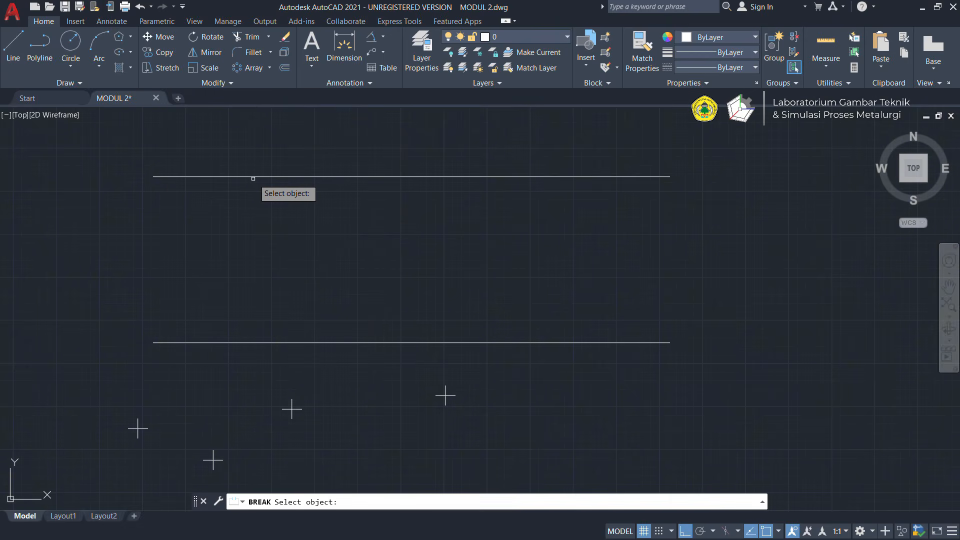
click(307, 176)
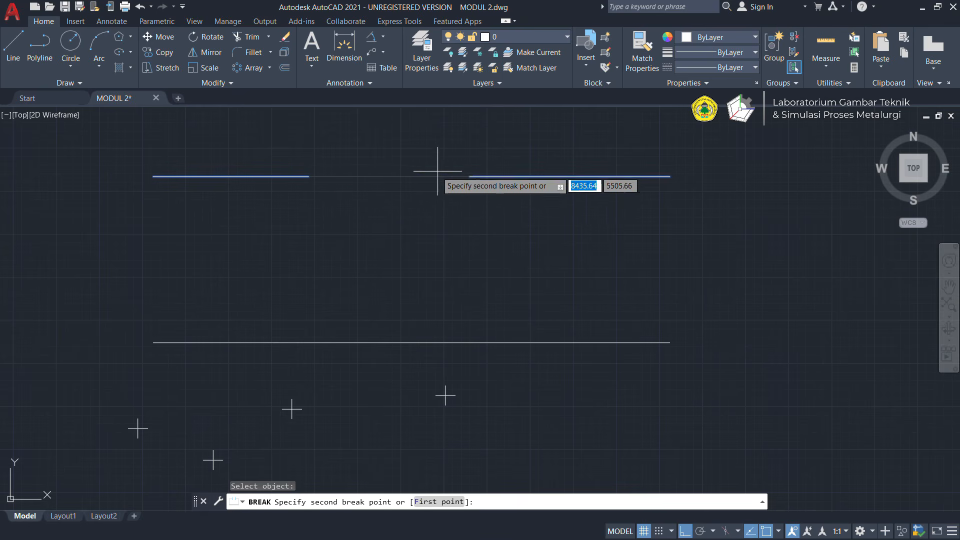
click(411, 176)
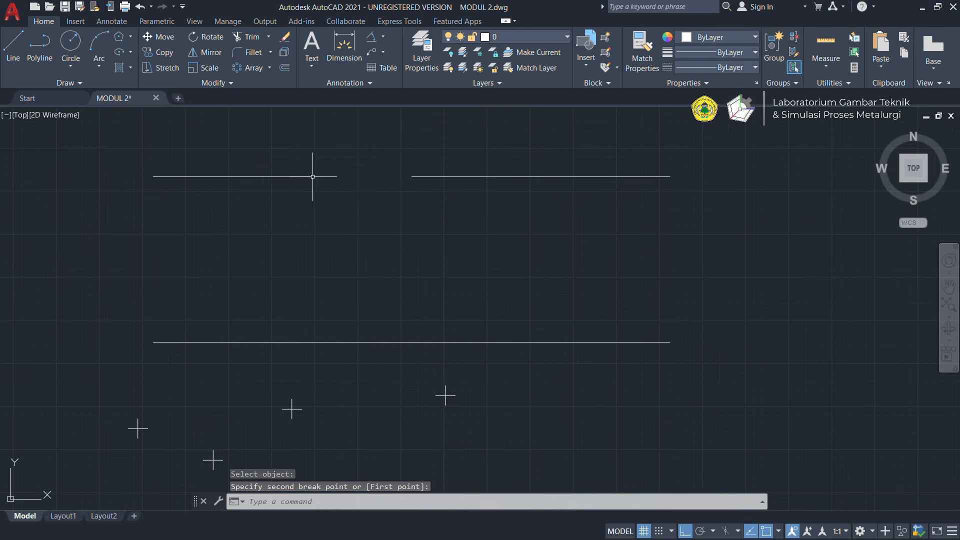
Split the lower horizontal line at its midpoint with Break at Point, and check the resulting halves by selecting them
click(210, 84)
click(165, 112)
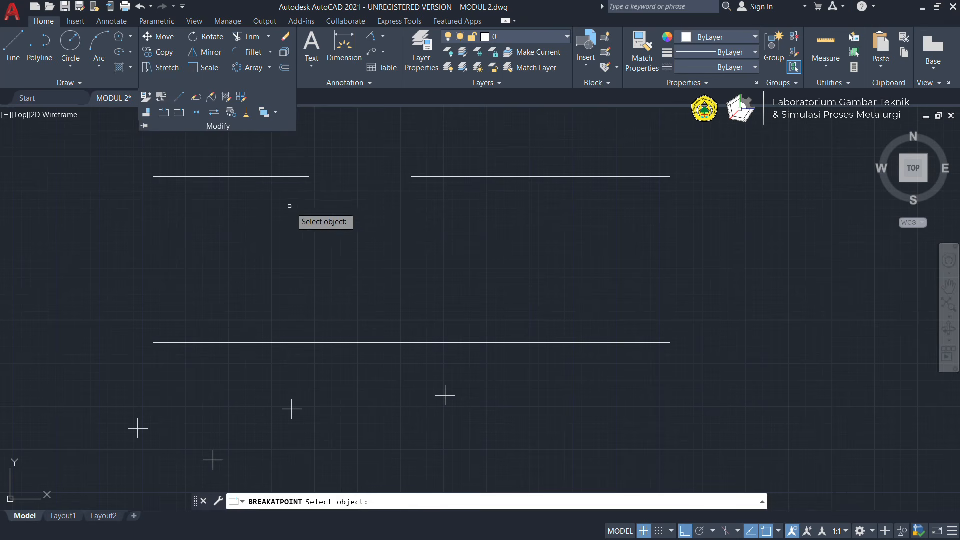
click(212, 83)
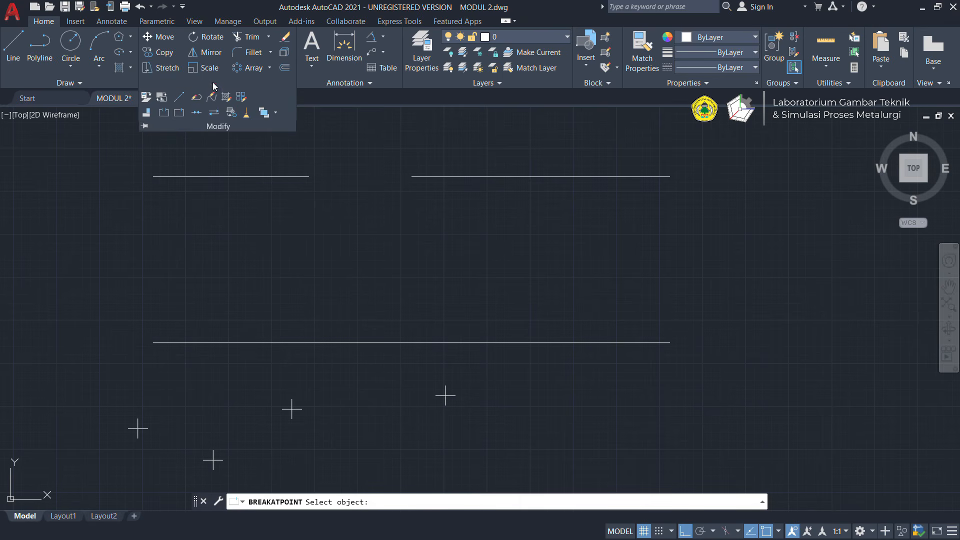
click(182, 109)
click(326, 343)
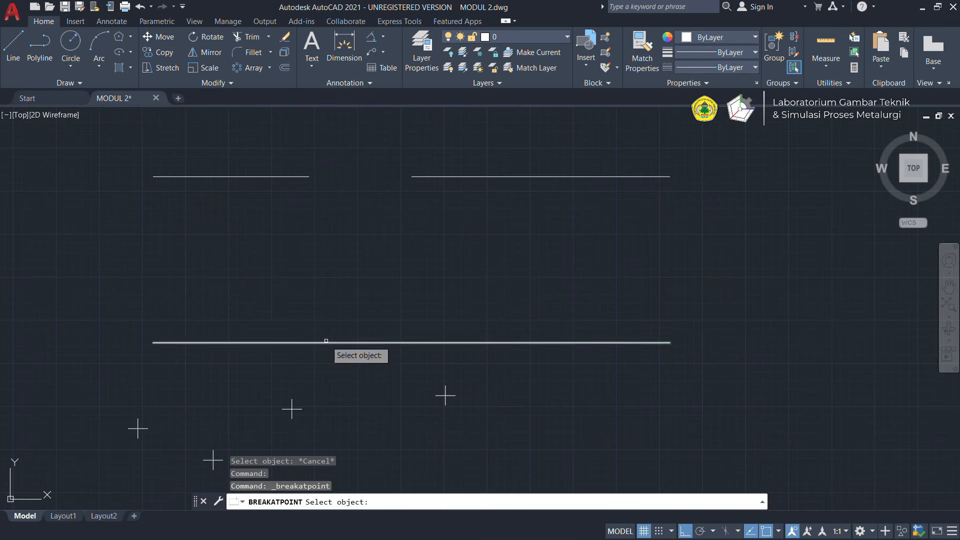
click(411, 342)
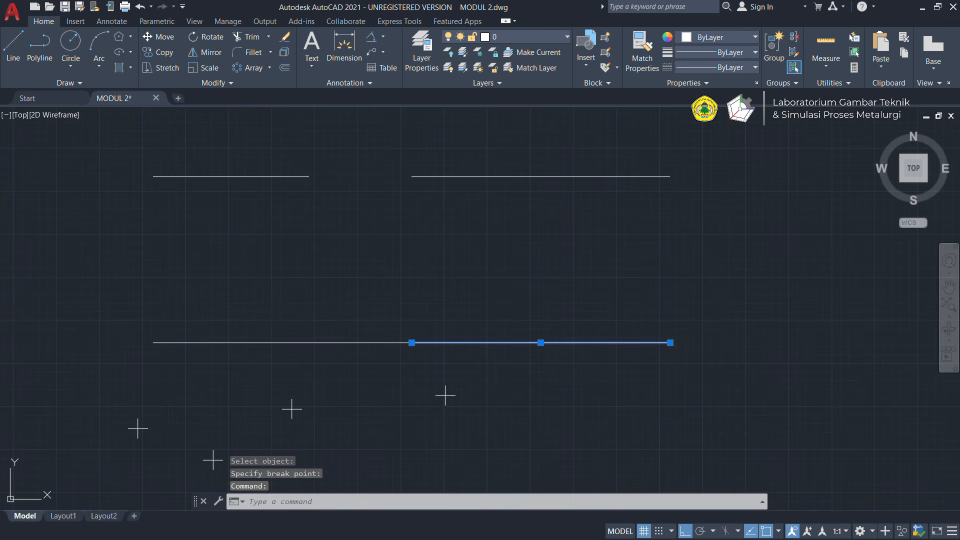
click(390, 343)
key(Escape)
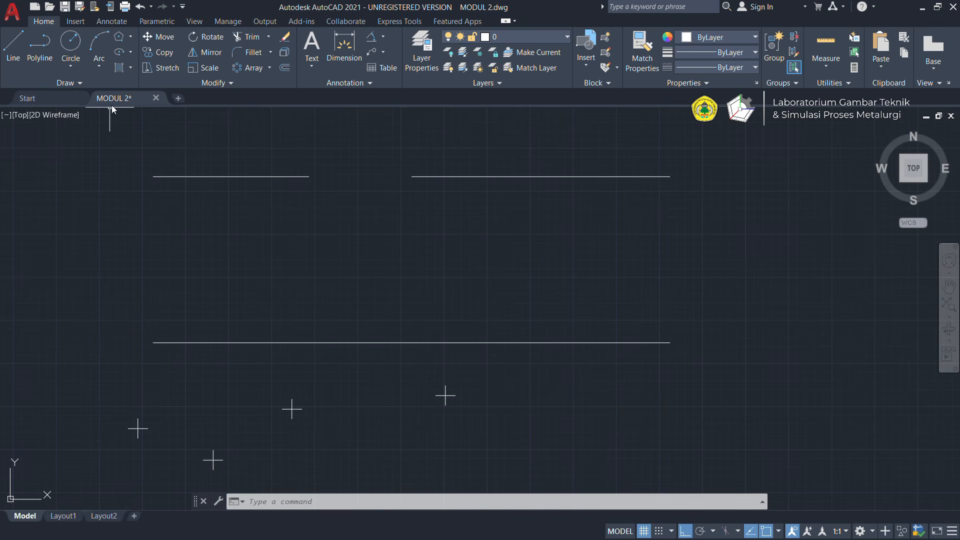
click(113, 83)
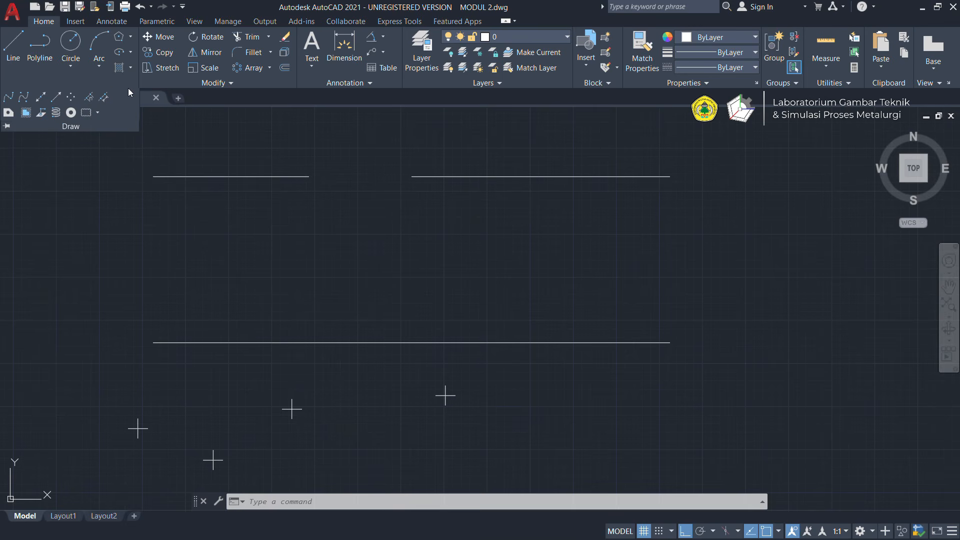
click(166, 84)
click(113, 78)
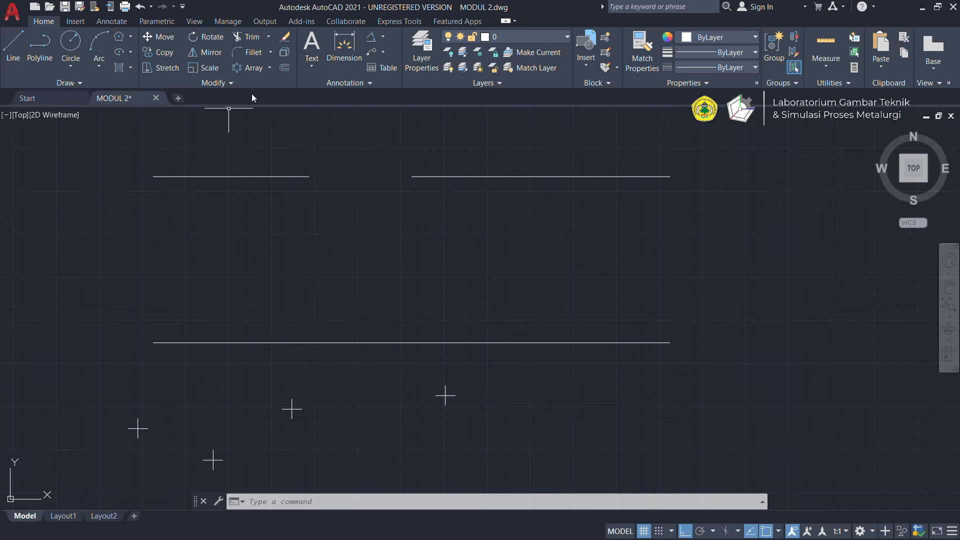
click(271, 55)
Place seven single points in an alternating high-low zigzag, running left to right between the upper and lower horizontal lines
click(88, 81)
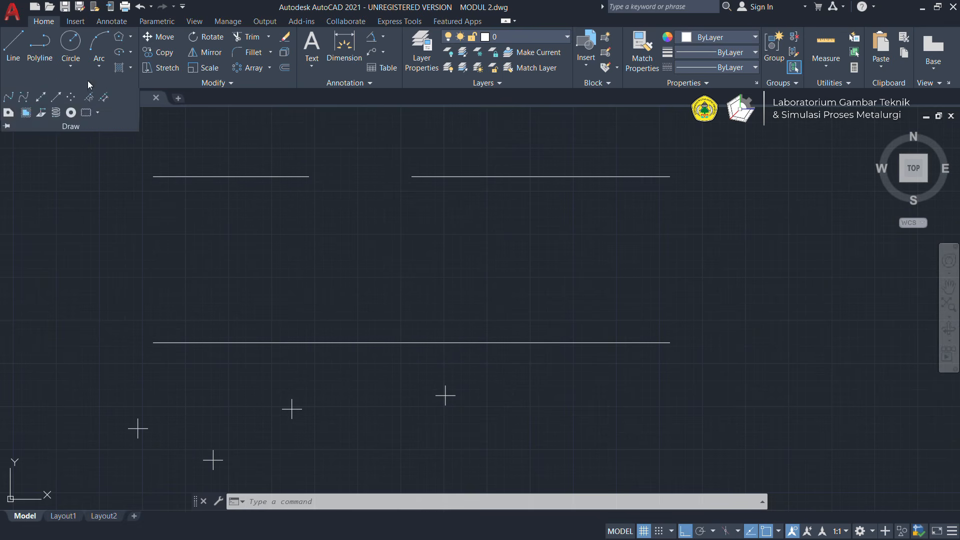
click(71, 97)
click(169, 246)
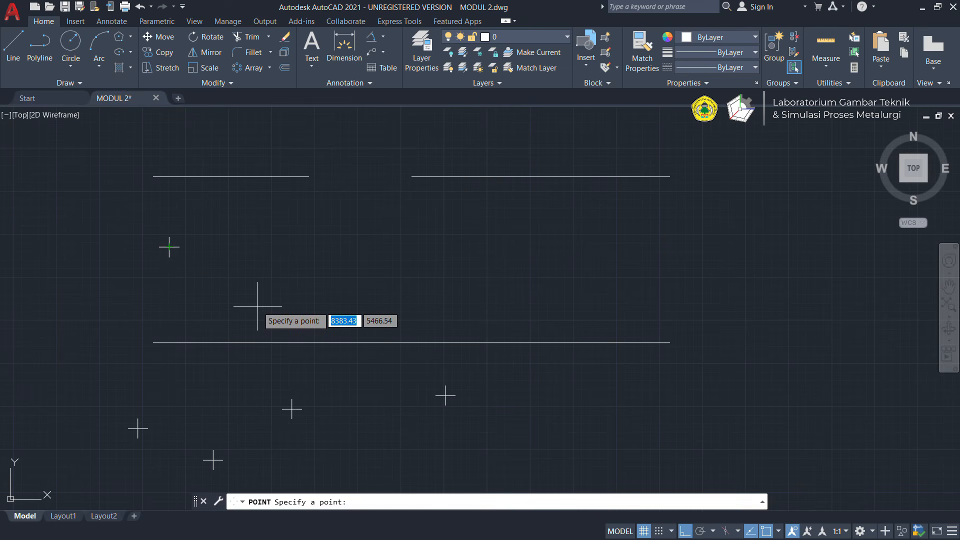
key(Return)
key(Escape)
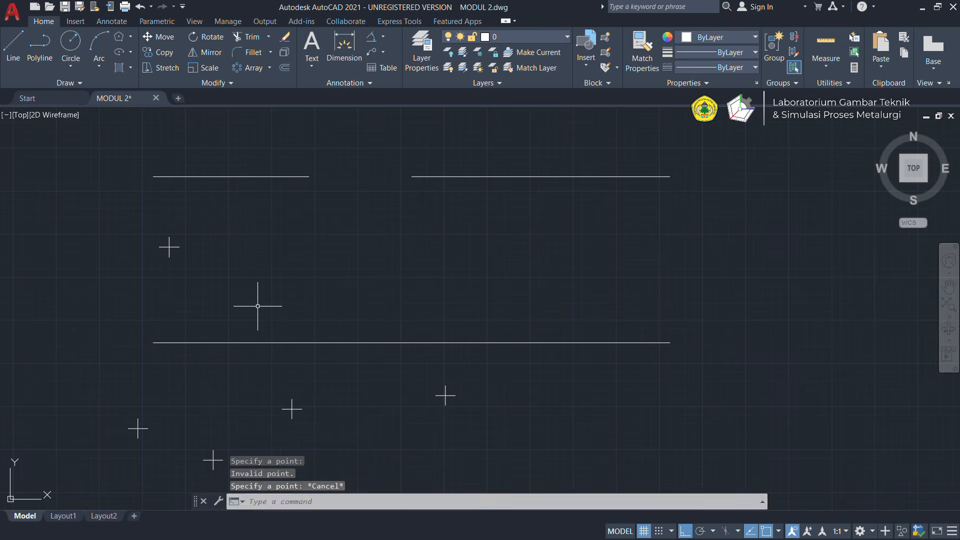
key(Return)
click(267, 316)
key(Return)
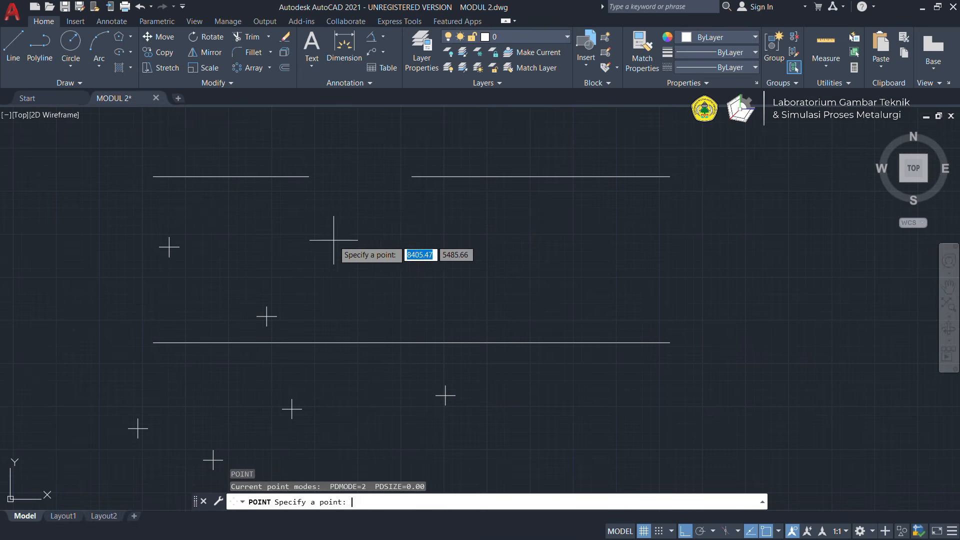
click(337, 229)
key(Return)
click(440, 317)
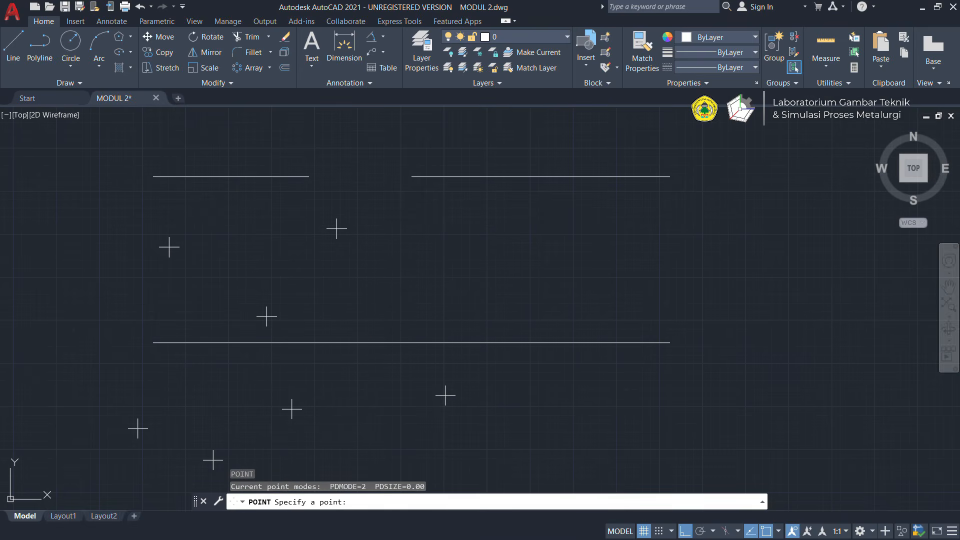
key(Return)
click(518, 228)
key(Return)
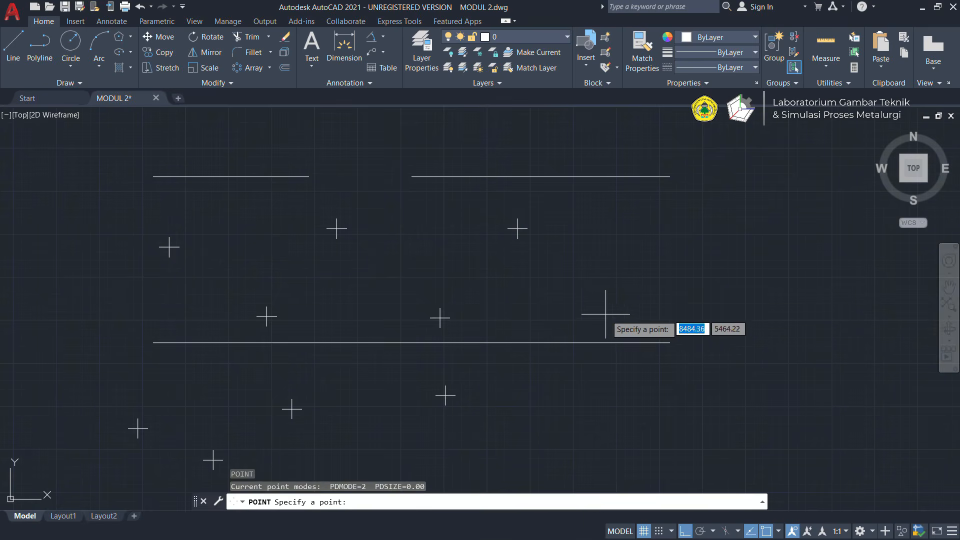
click(609, 316)
key(Return)
click(678, 216)
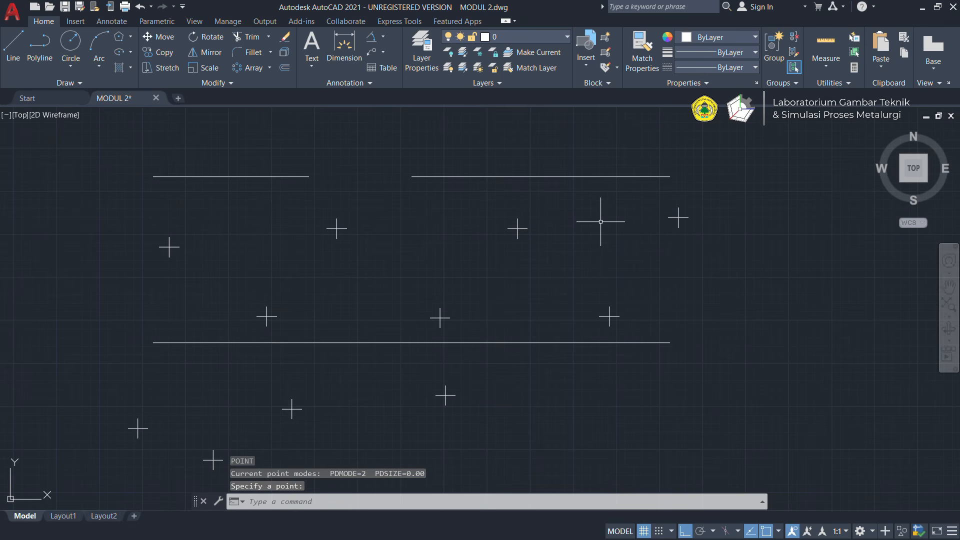
Draw a fit-point spline through the seven zigzag points in order, from the leftmost to the rightmost
click(49, 83)
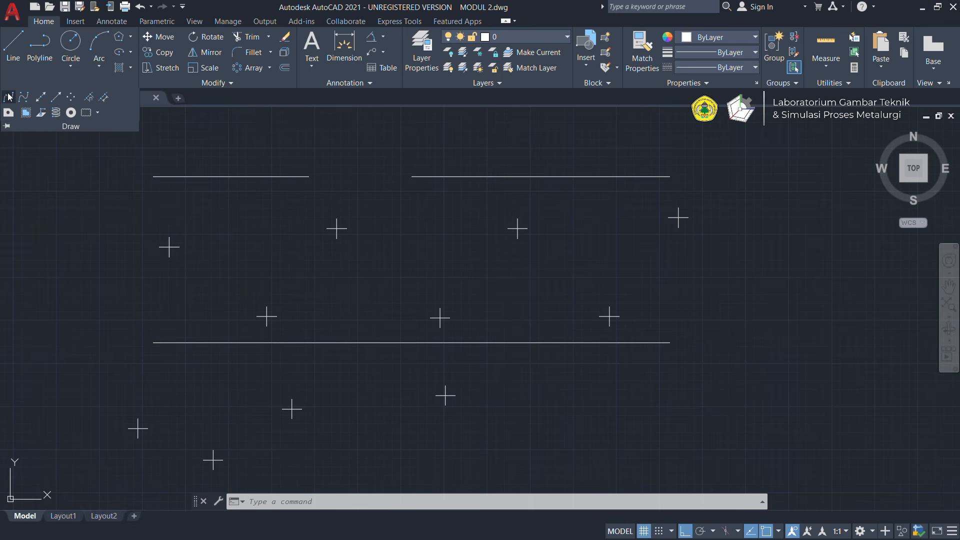
key(Escape)
text(spl)
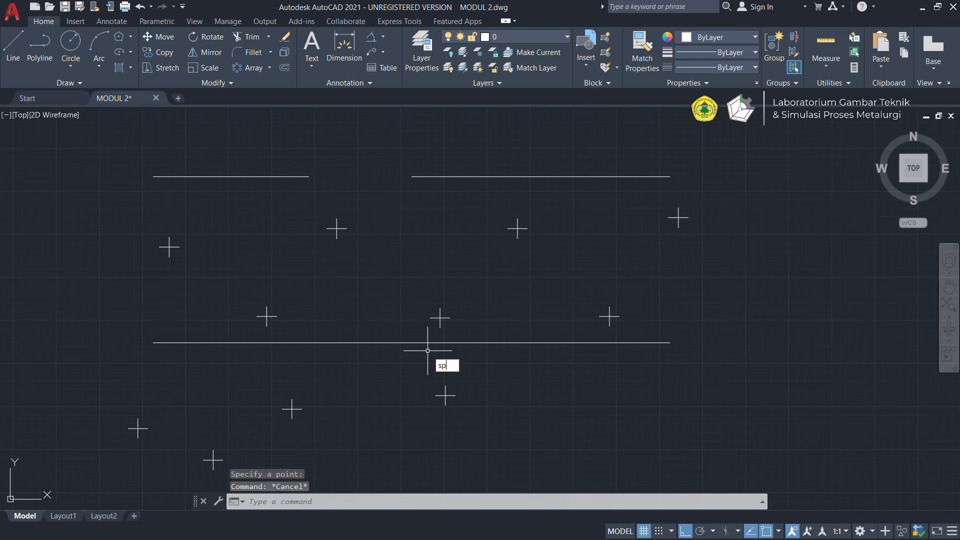
key(Return)
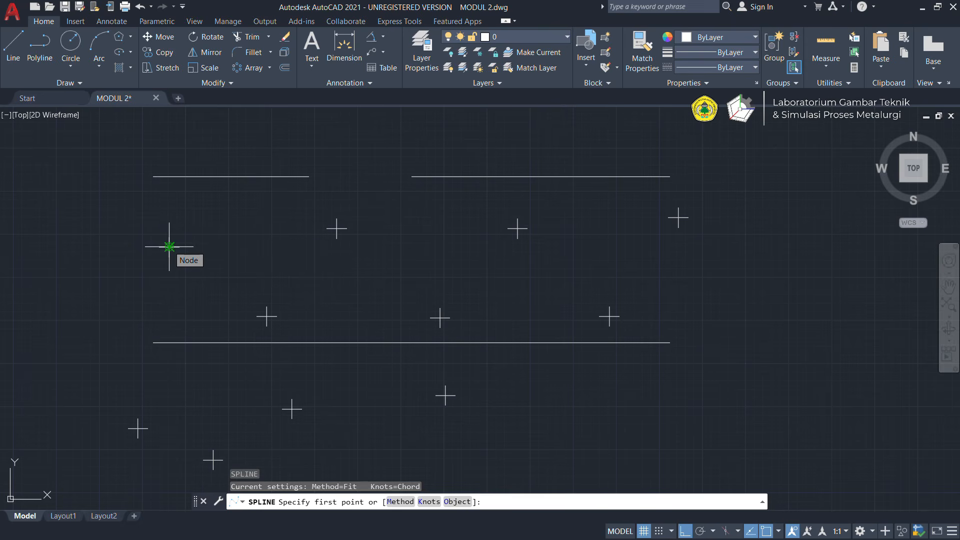
click(169, 246)
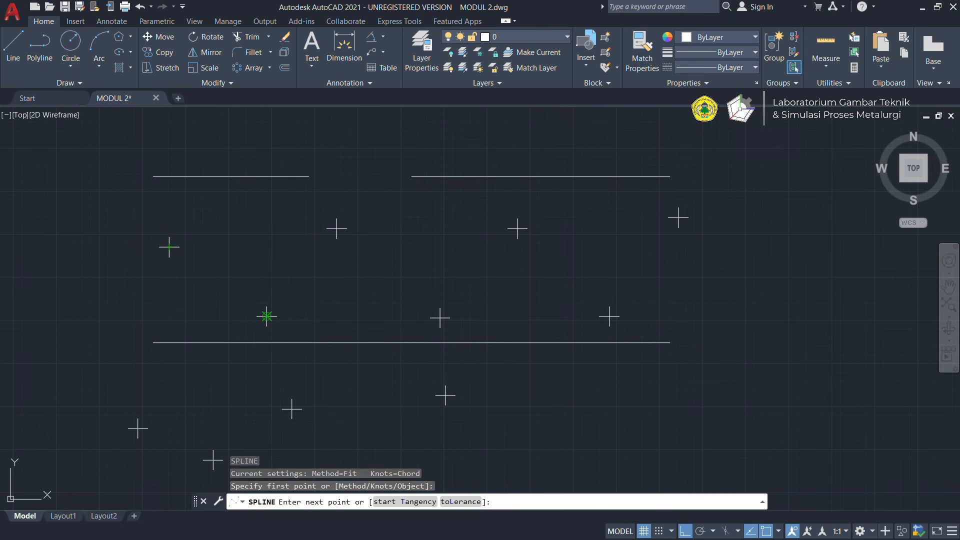
click(266, 316)
click(336, 229)
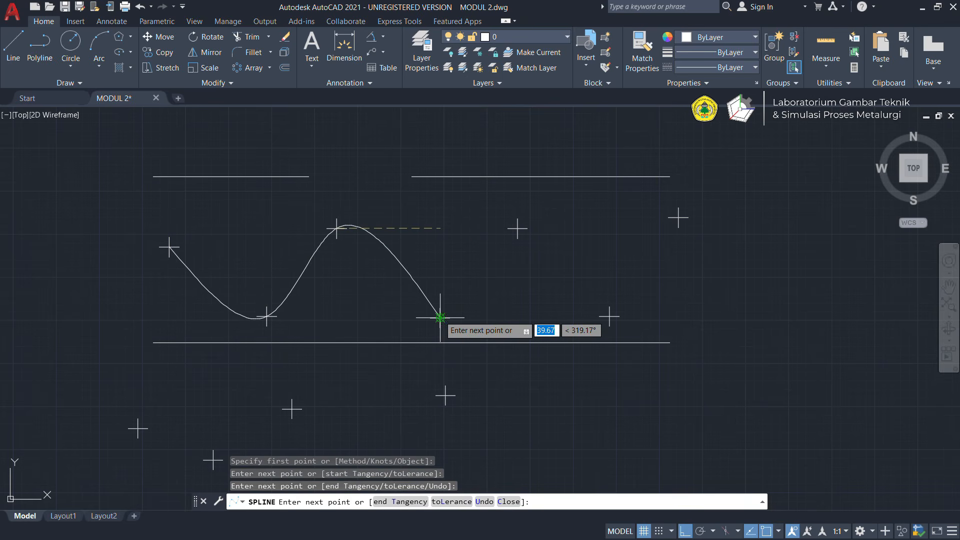
click(440, 316)
click(517, 228)
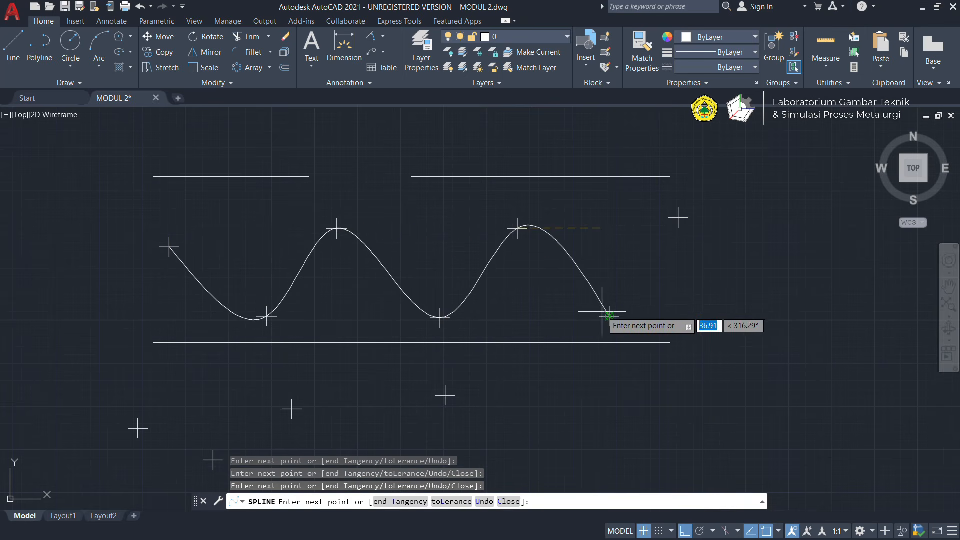
click(610, 316)
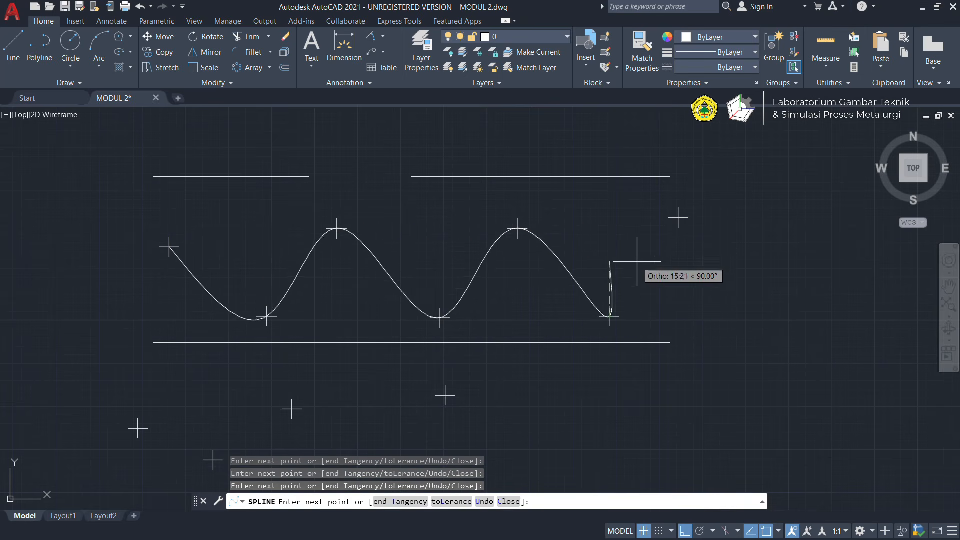
click(678, 218)
key(Return)
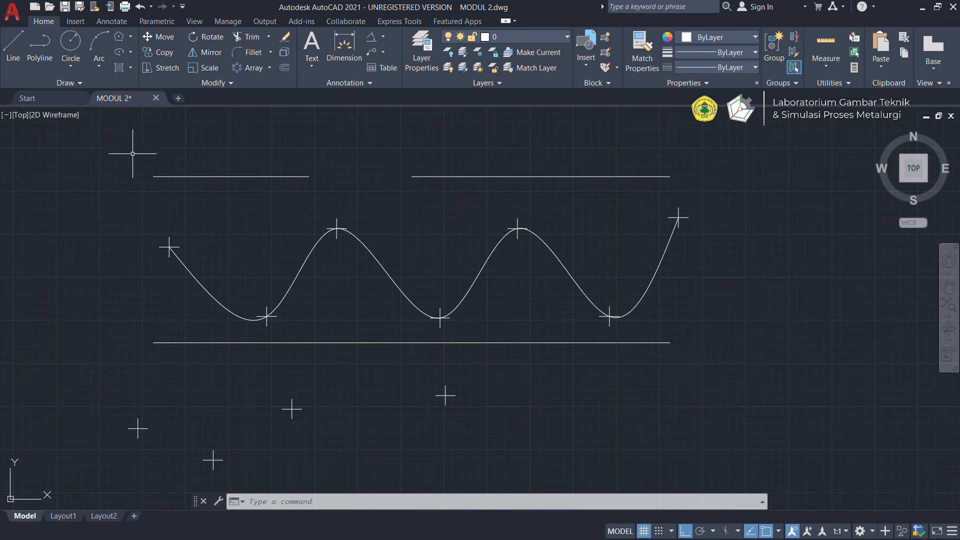
click(269, 53)
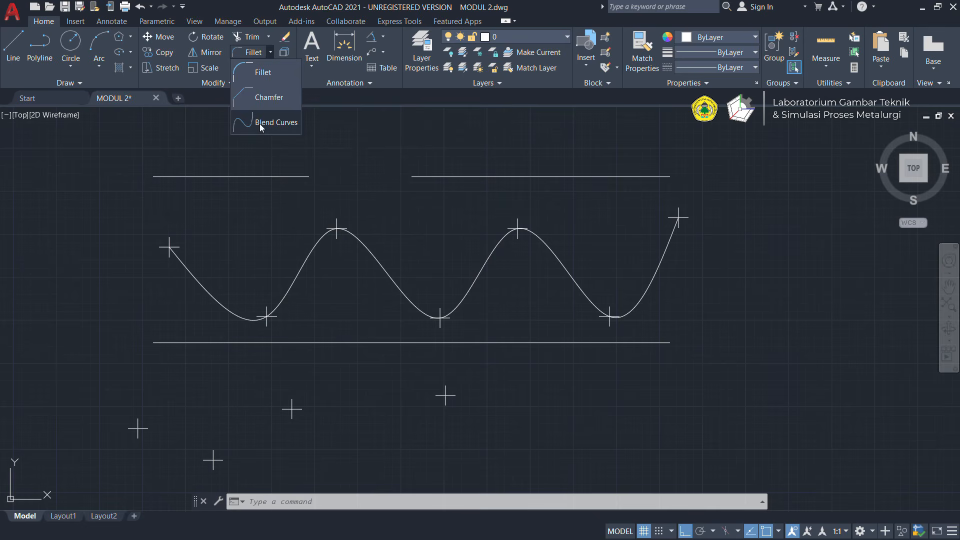
click(275, 128)
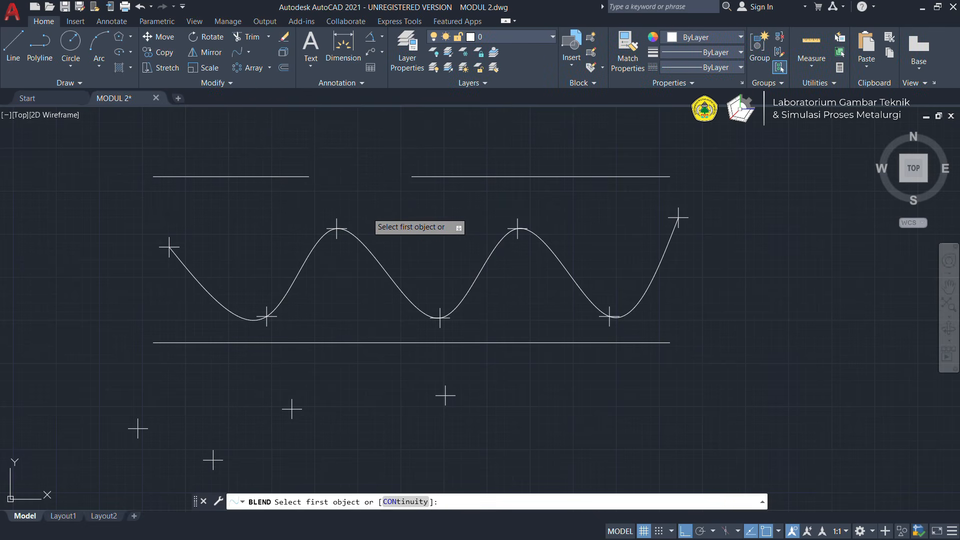
key(Escape)
Bridge the gap in the upper horizontal line by blending the facing ends of its two segments
text(B)
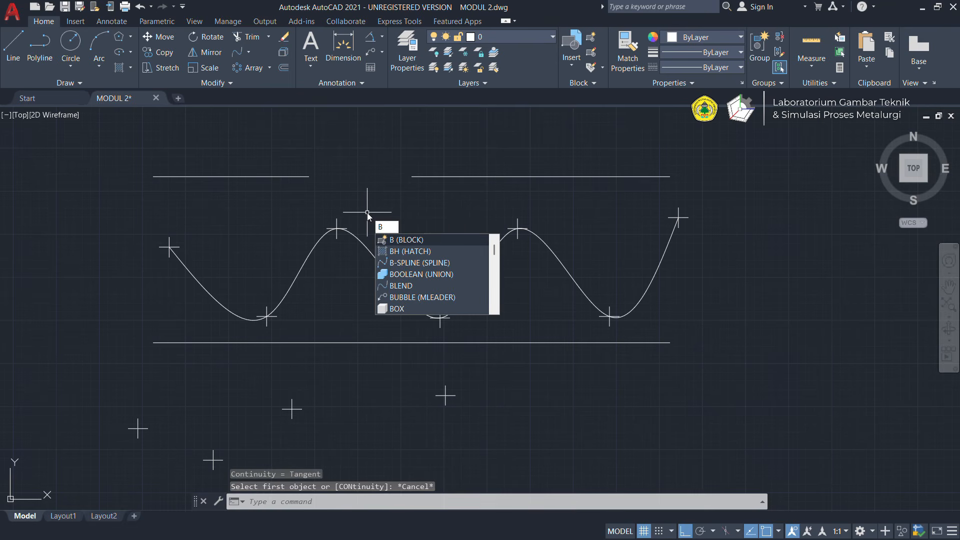
key(Down)
key(Down)
key(Down)
key(Down)
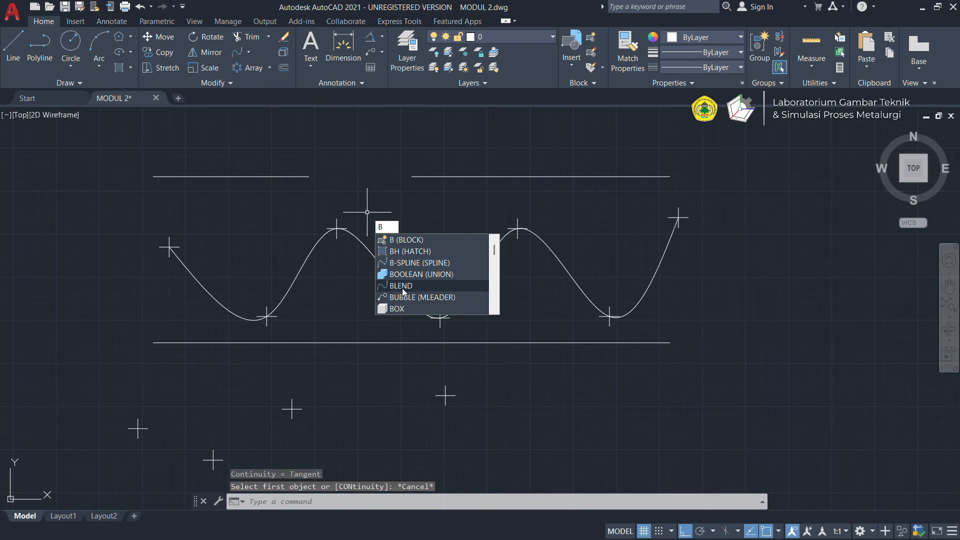
key(Return)
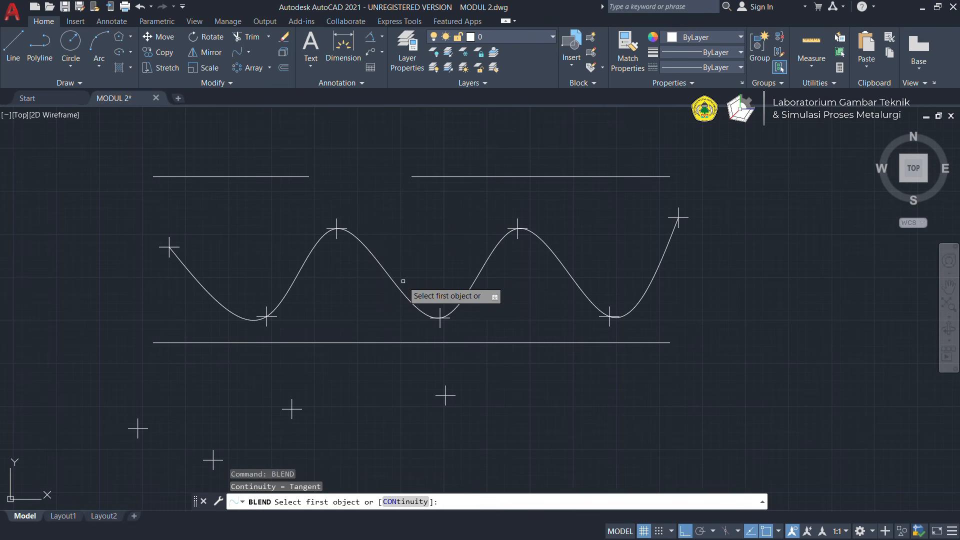
click(289, 176)
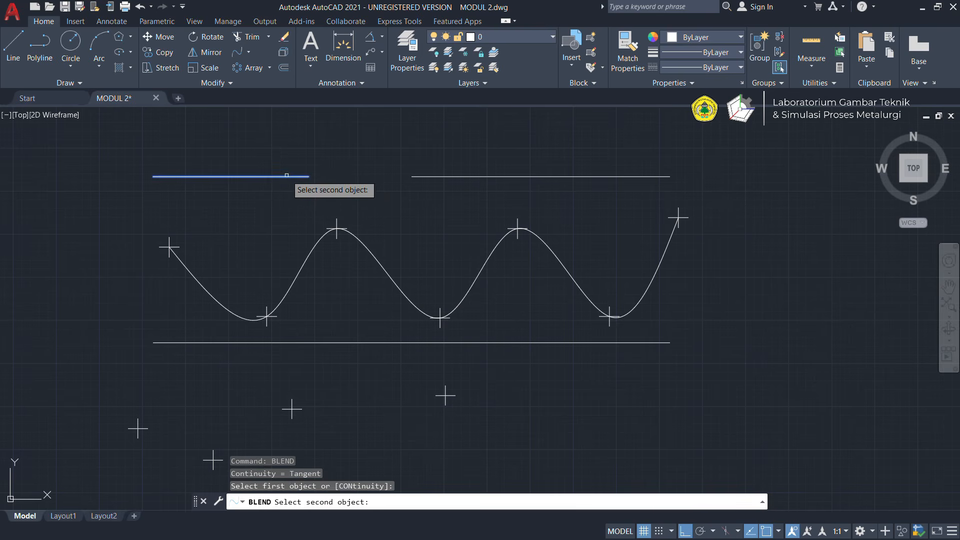
click(419, 176)
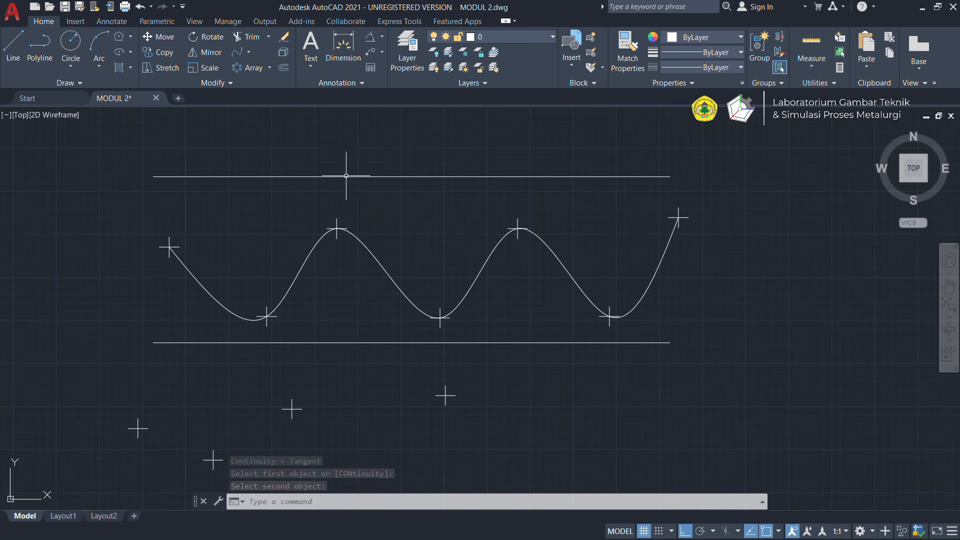
Blend the pentagon drawn around the circle with the upper end of the open elliptical arc just below it
scroll(367, 179, down, 6)
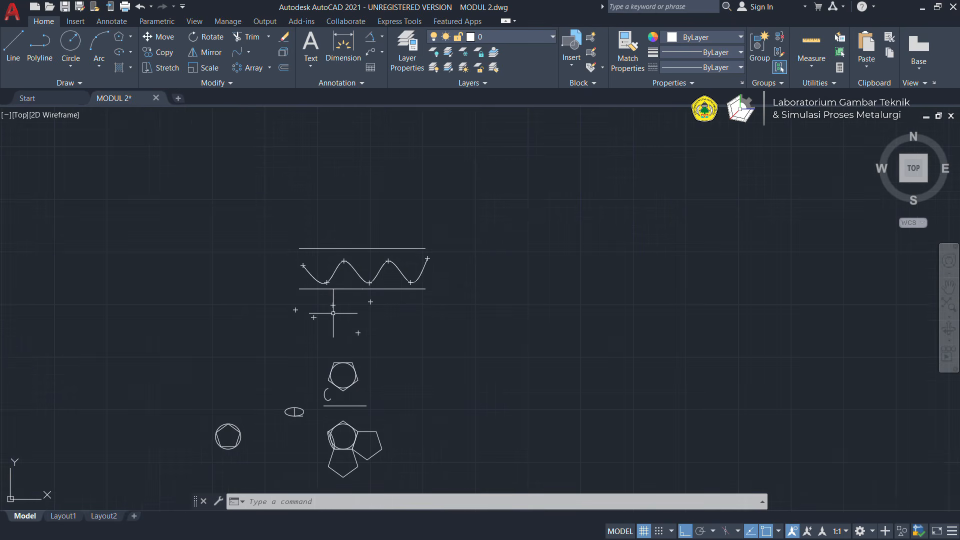
scroll(369, 253, up, 6)
middle_drag(395, 370, 449, 200)
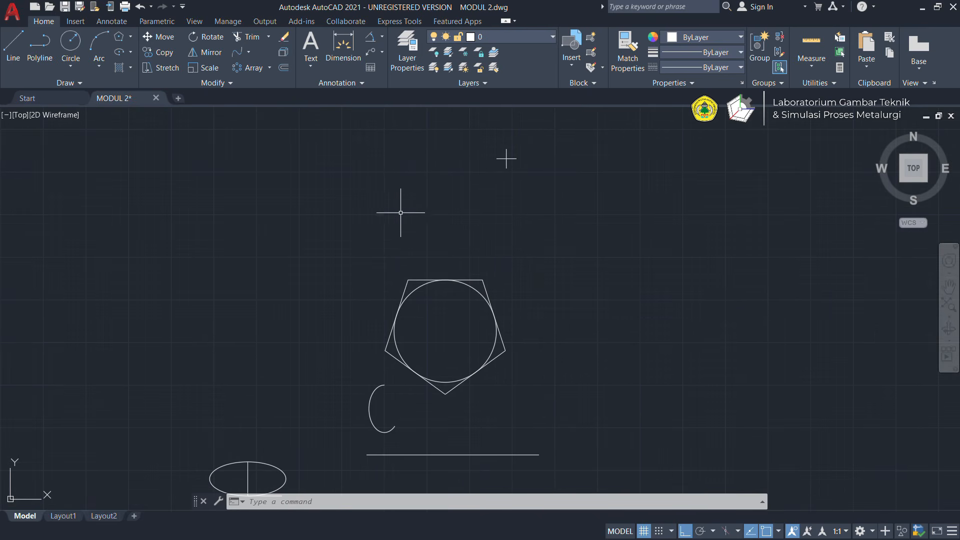
key(Return)
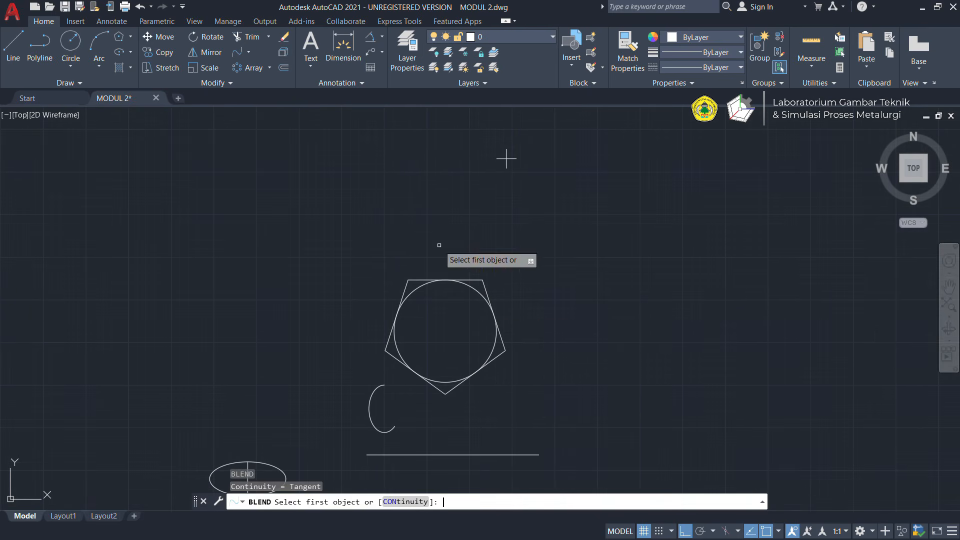
click(483, 290)
scroll(379, 394, down, 2)
scroll(385, 395, up, 2)
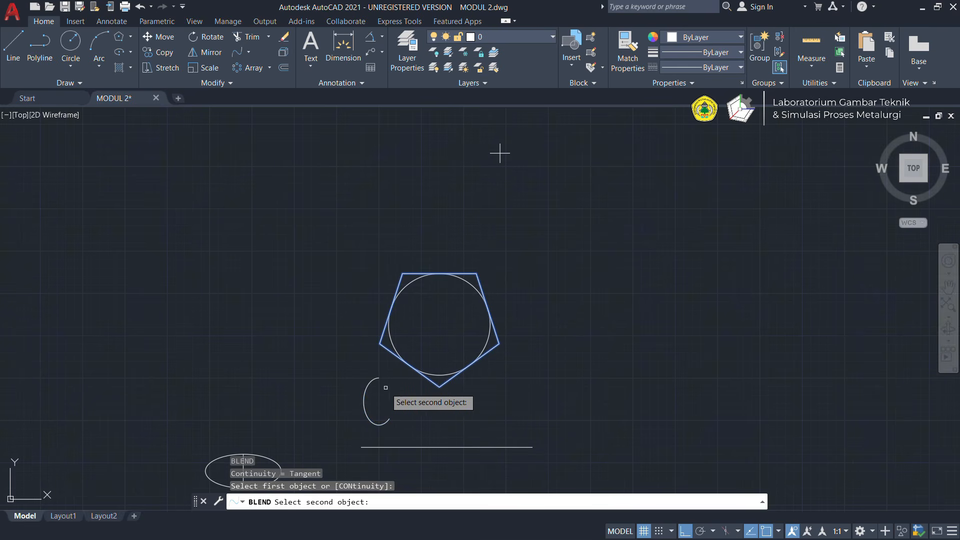
click(380, 381)
Blend the lower end of the open elliptical arc with the horizontal line beneath it
text(blend)
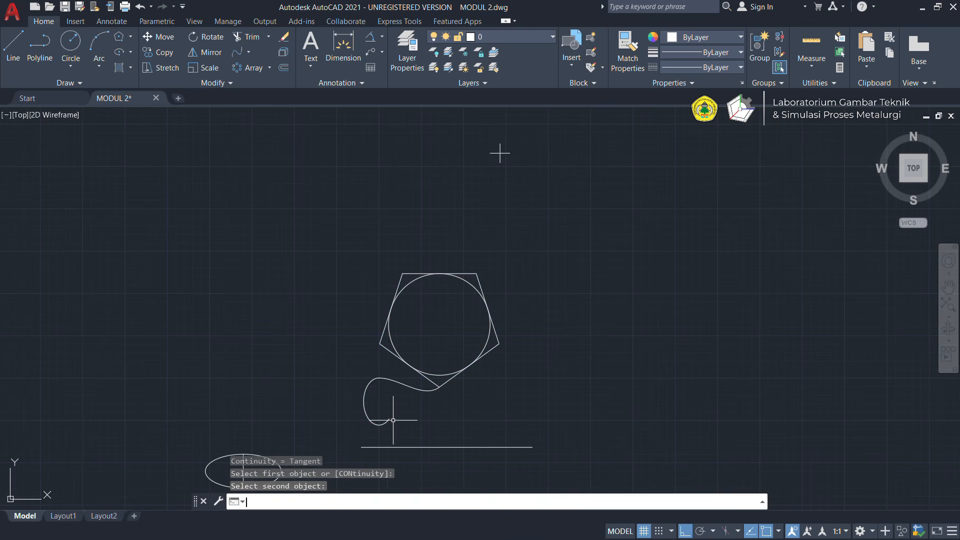
key(Return)
click(376, 423)
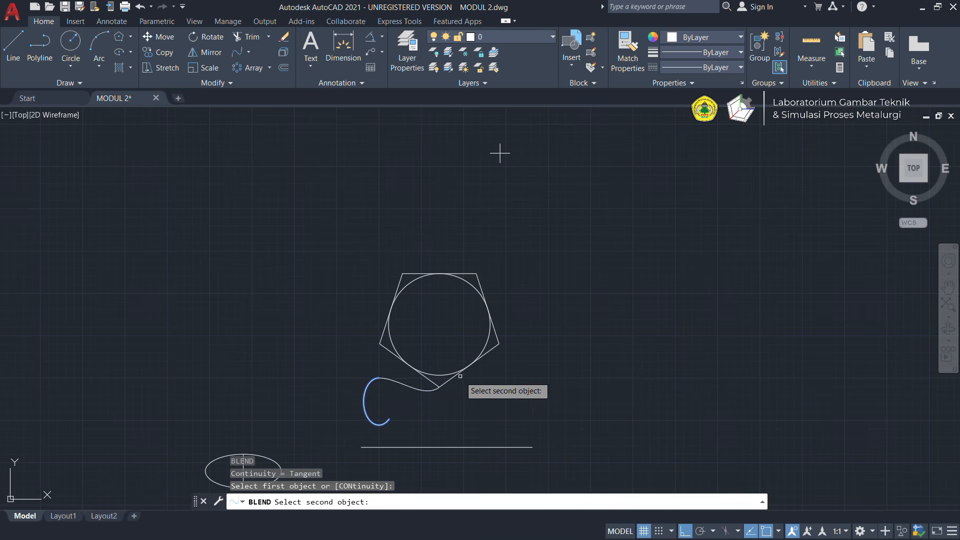
click(437, 448)
scroll(501, 392, down, 1)
scroll(501, 392, up, 1)
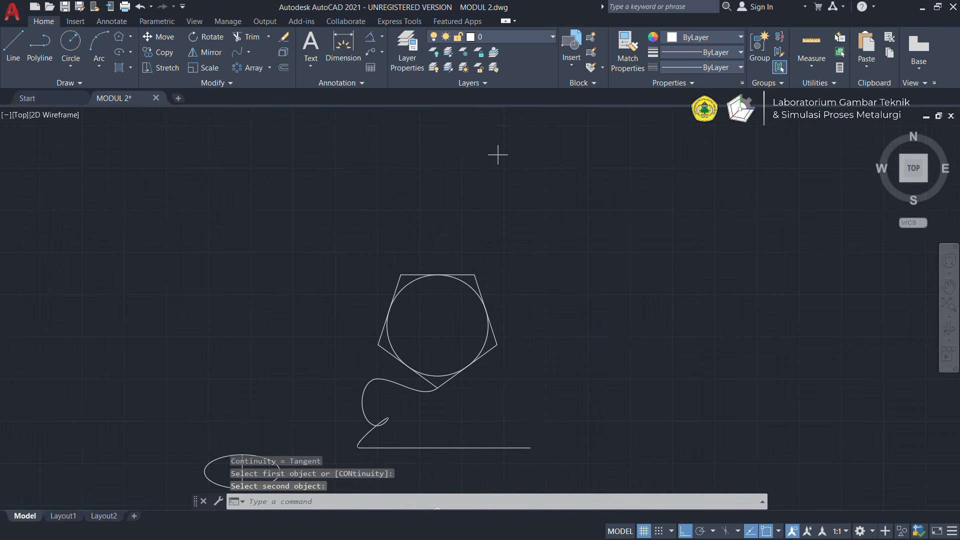
scroll(501, 392, down, 2)
scroll(531, 369, down, 3)
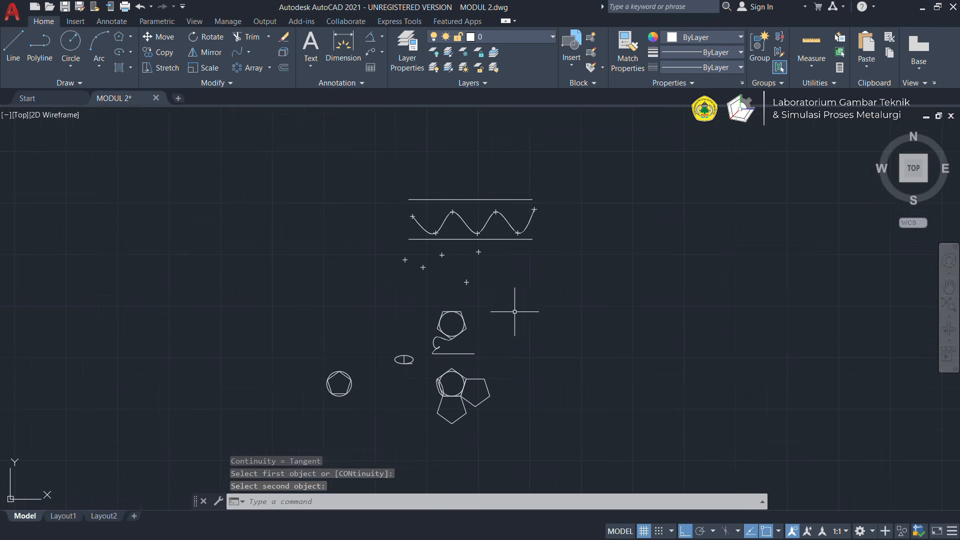